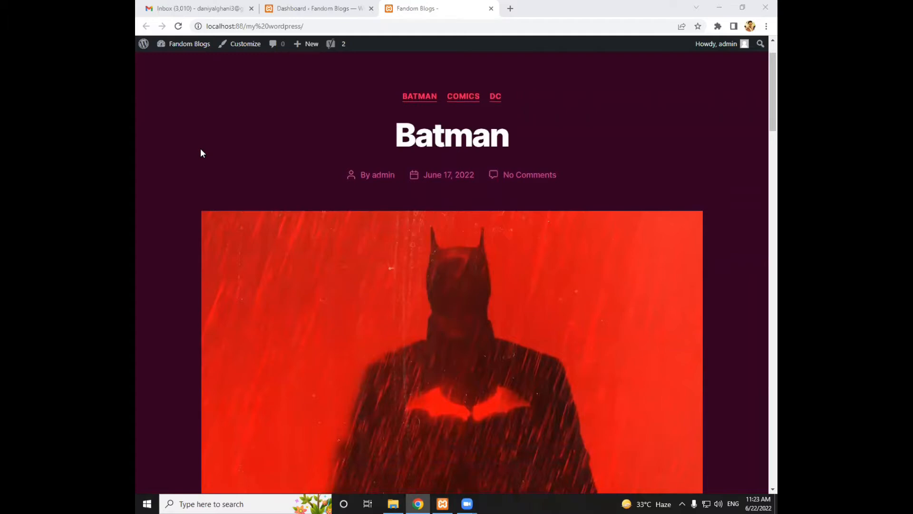
# View the blog's home page and open its About Us page
pyautogui.scroll(-6, 201, 153)
pyautogui.scroll(7, 205, 153)
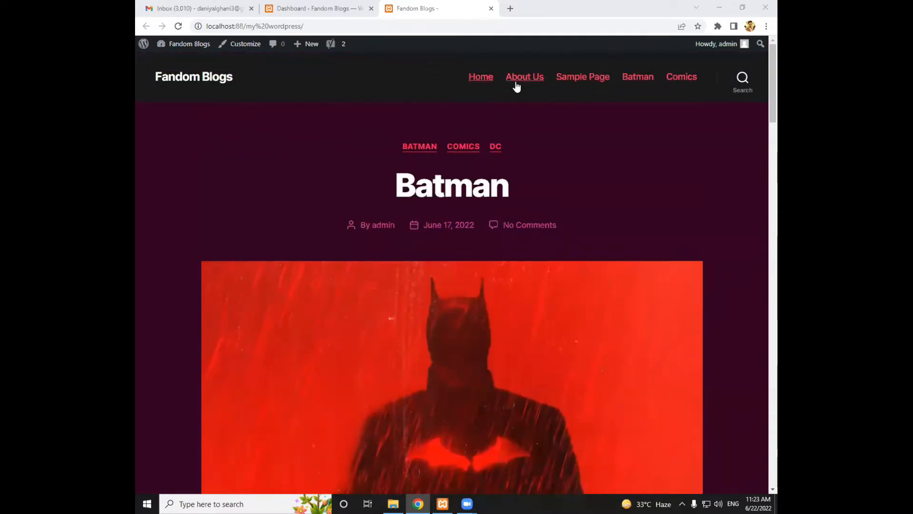
pyautogui.click(517, 85)
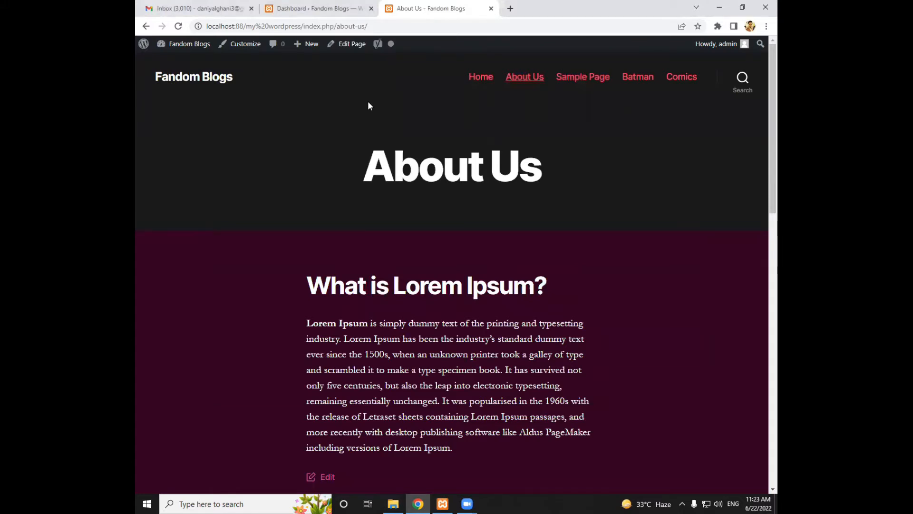
# Switch to the site's admin dashboard, open the Batman post for editing and look through its content
pyautogui.click(323, 9)
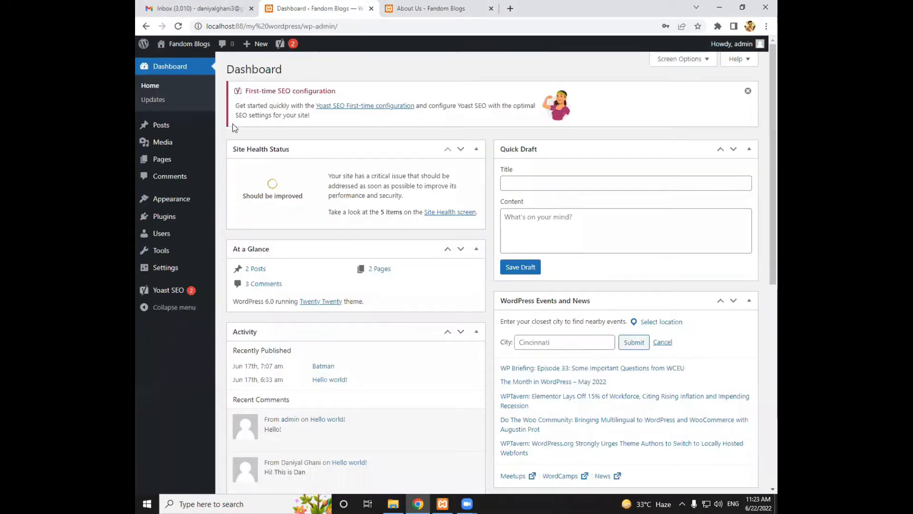
pyautogui.click(164, 132)
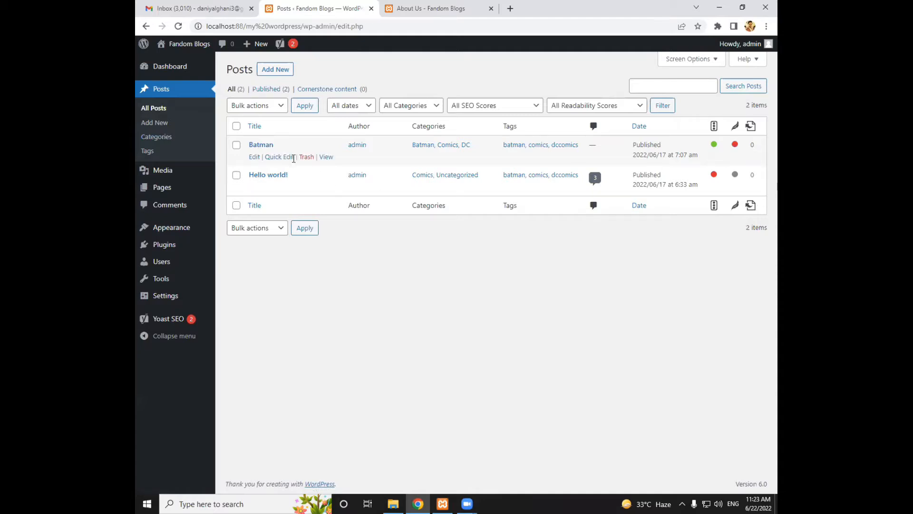
pyautogui.click(254, 158)
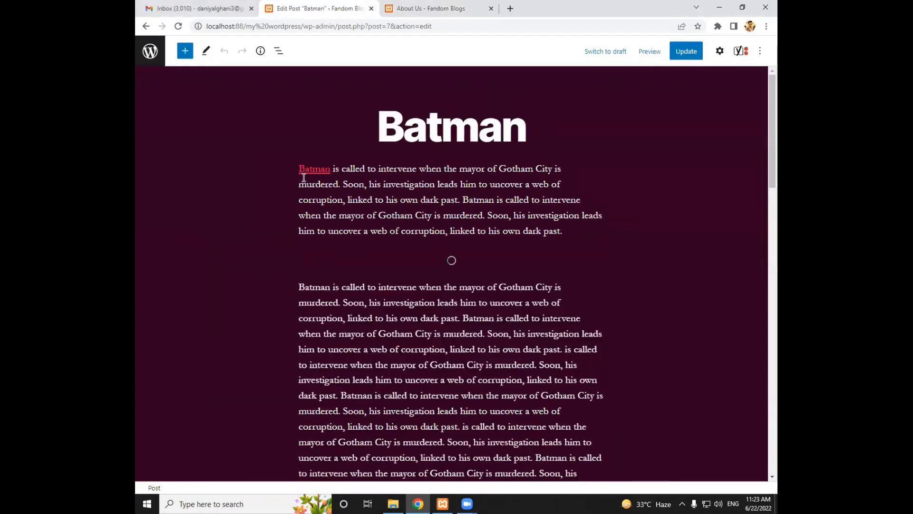
pyautogui.scroll(-2, 266, 108)
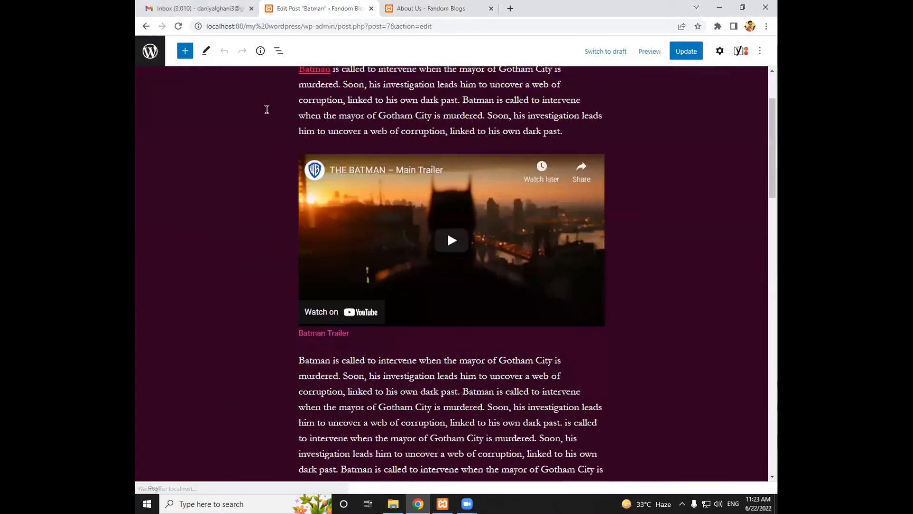
pyautogui.scroll(-1, 266, 110)
# Examine the Yoast SEO analysis results of the Batman post and return to the list of posts
pyautogui.click(741, 50)
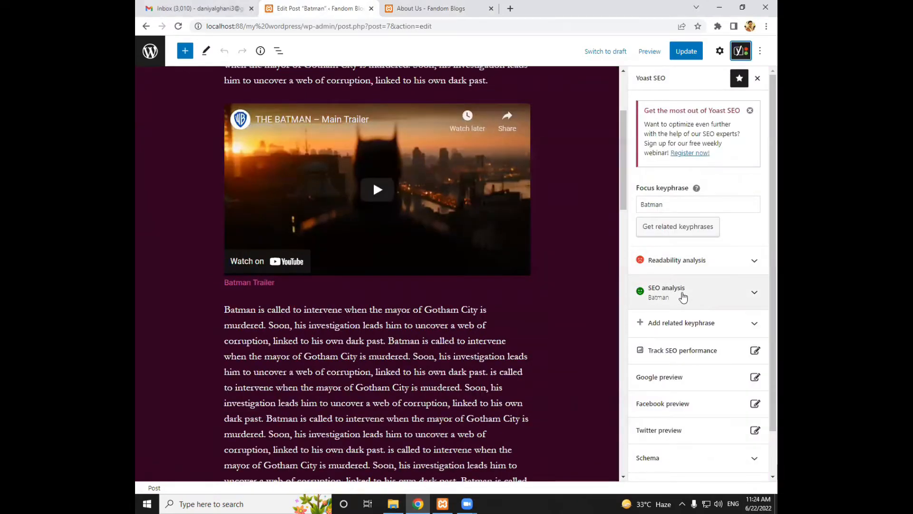
pyautogui.scroll(-7, 310, 221)
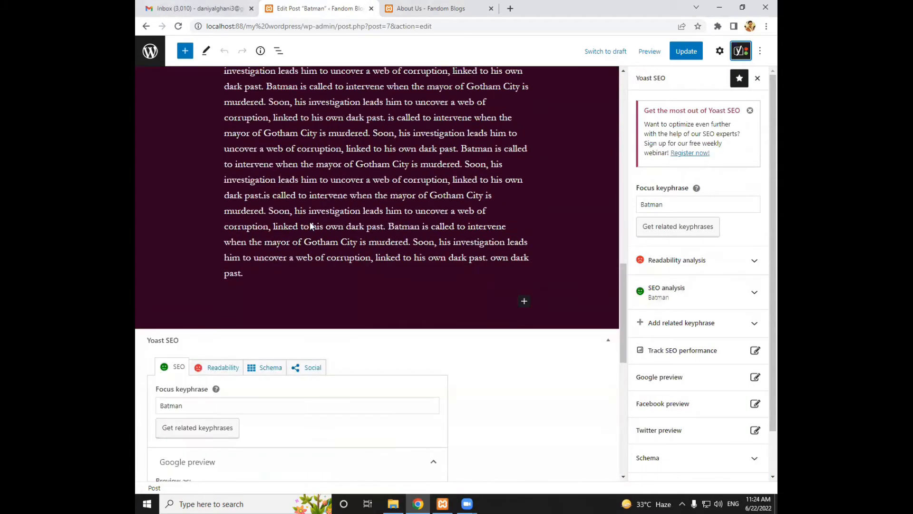
pyautogui.scroll(-10, 310, 225)
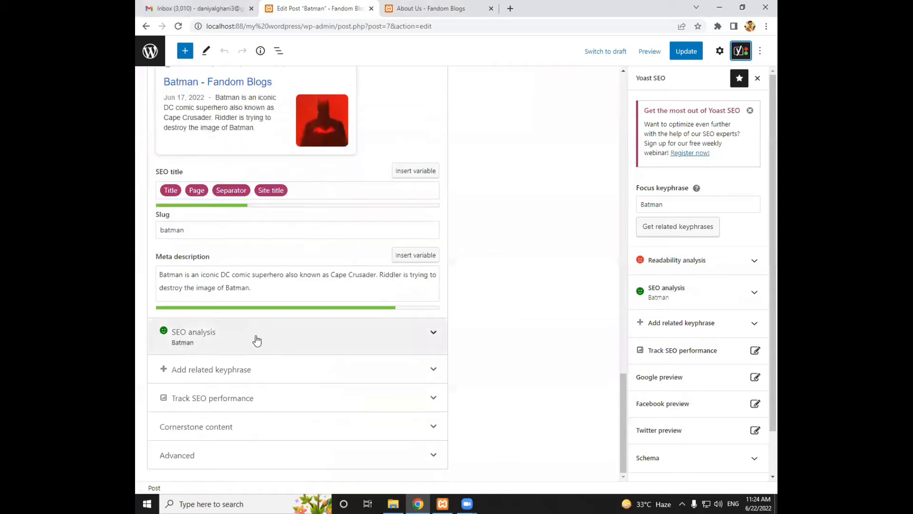
pyautogui.click(257, 339)
pyautogui.scroll(-4, 309, 268)
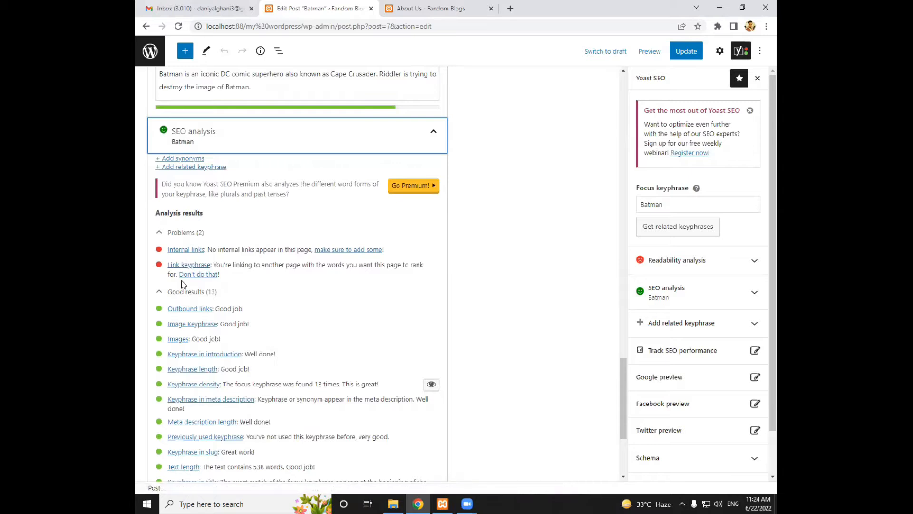
pyautogui.click(156, 396)
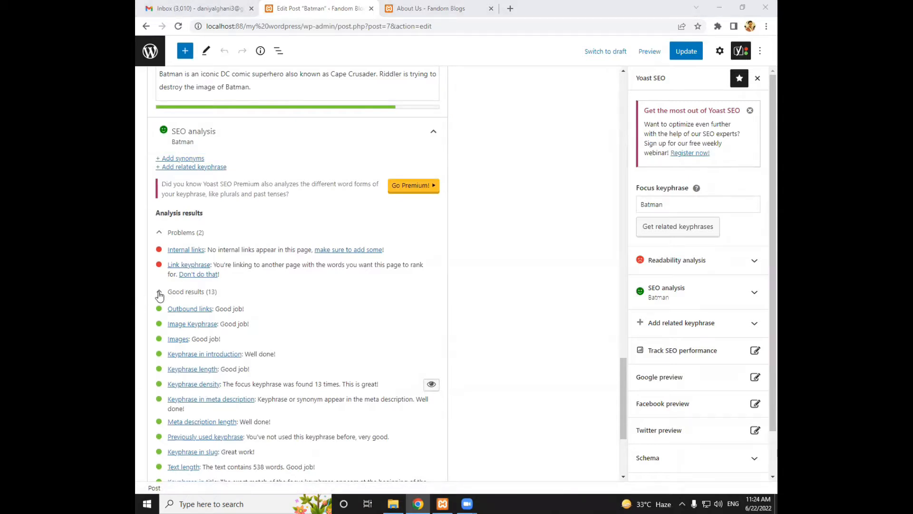
pyautogui.click(150, 51)
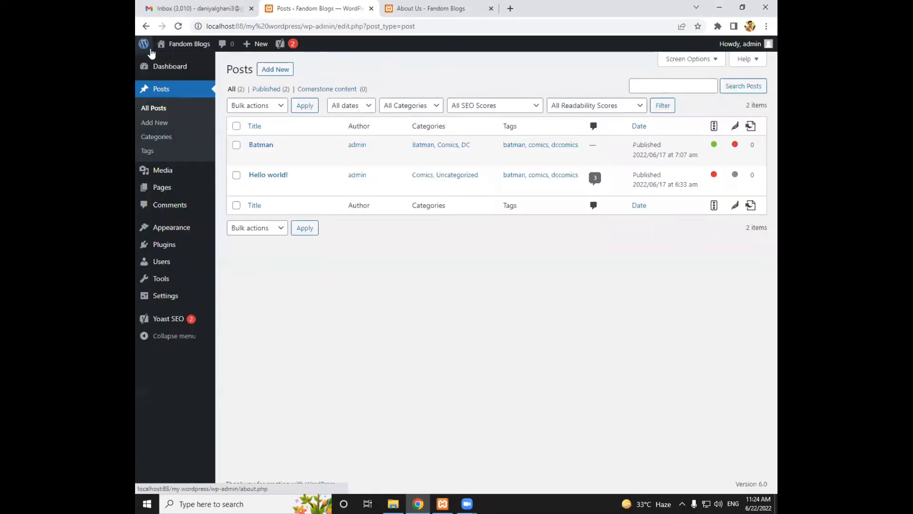
# Search for "woocommerce" among the new plugins that can be added to the site
pyautogui.moveTo(155, 54)
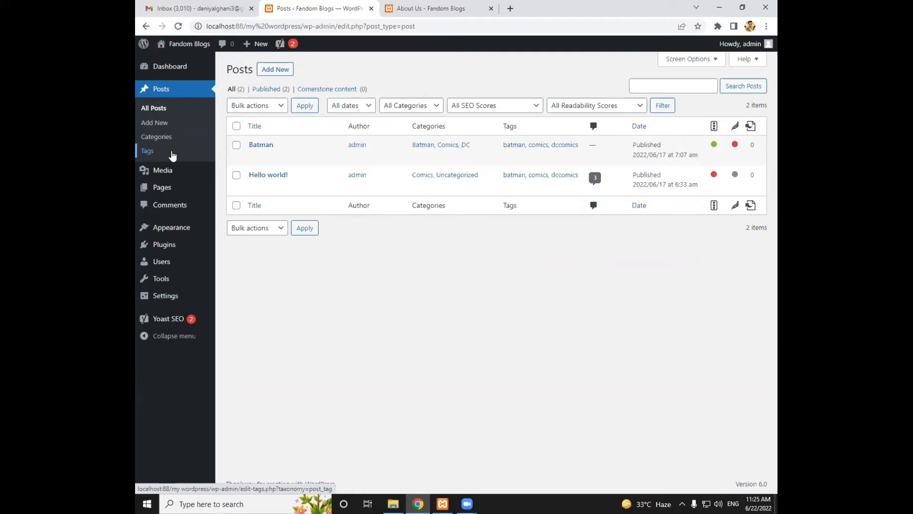
pyautogui.moveTo(164, 245)
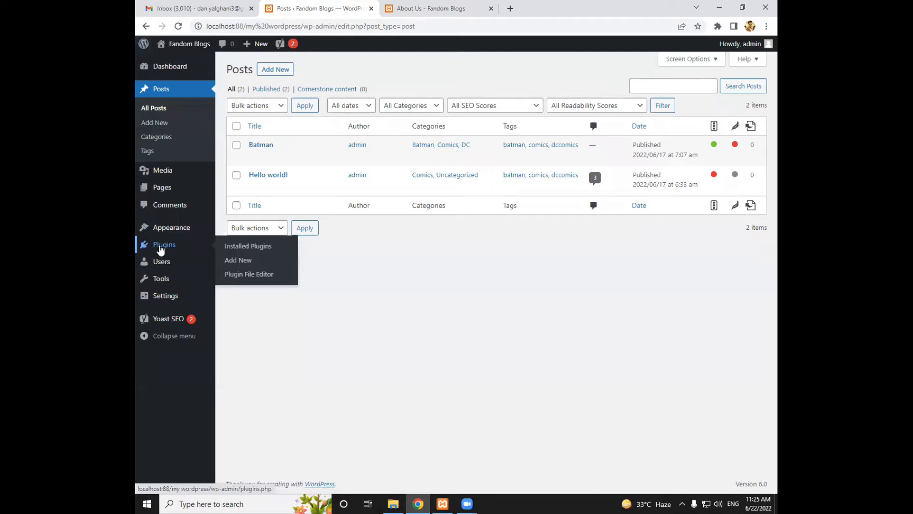
pyautogui.click(160, 248)
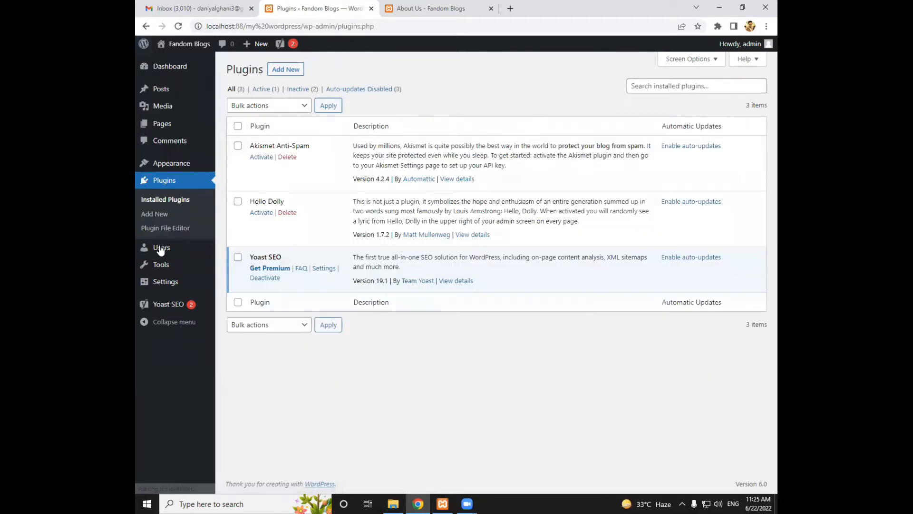
pyautogui.click(283, 74)
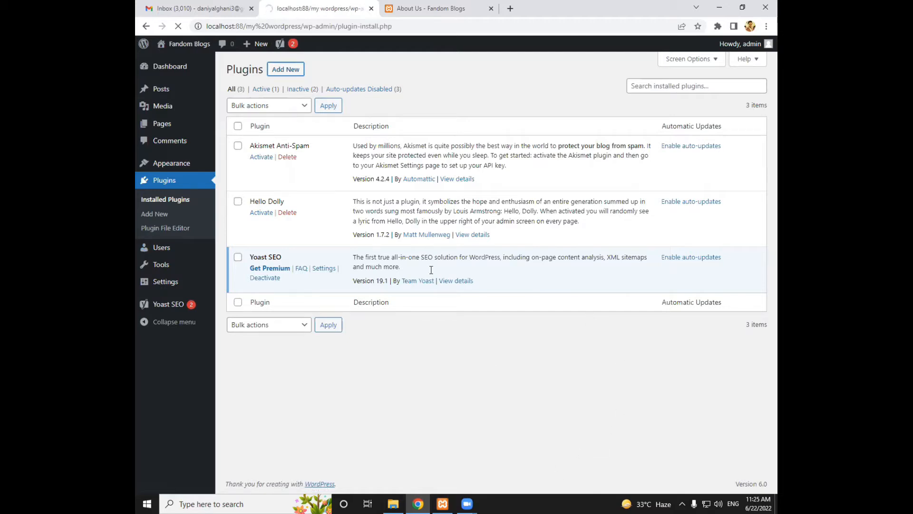
pyautogui.click(643, 92)
pyautogui.write('wooco')
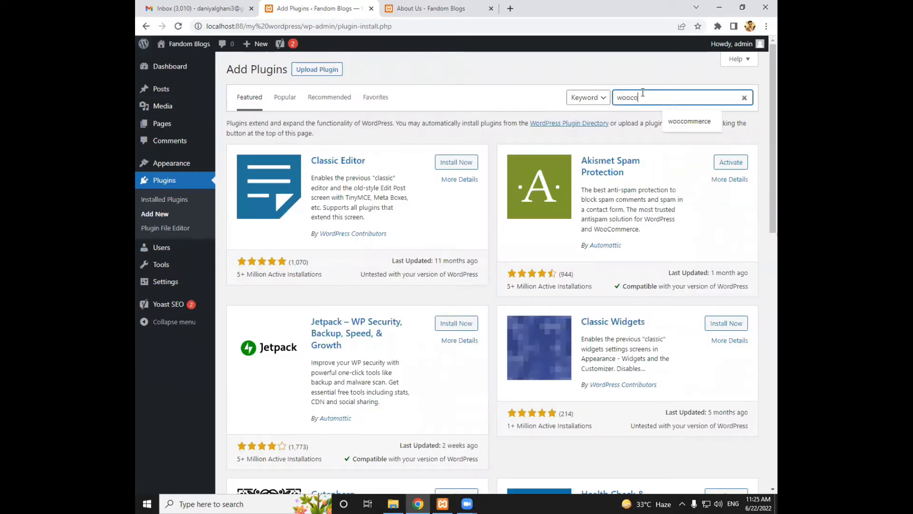
pyautogui.press('Down')
pyautogui.press('Return')
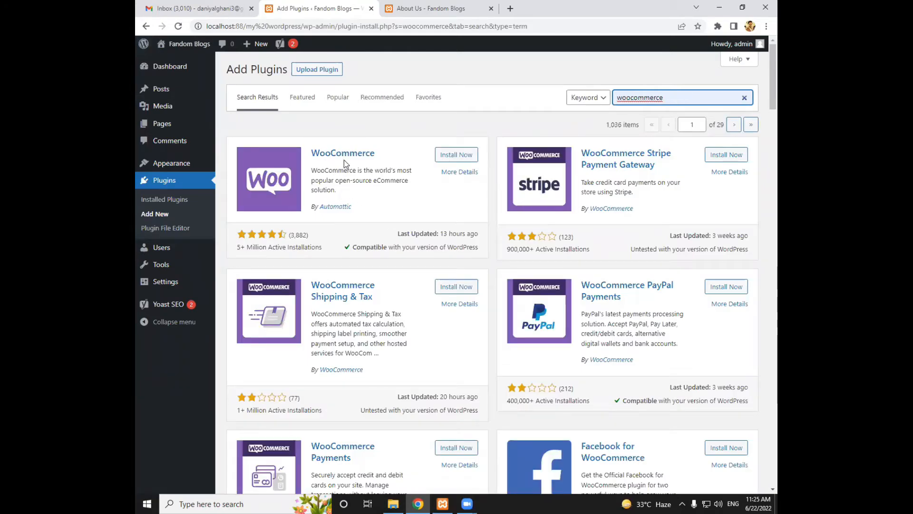
# Install and activate the WooCommerce plugin by Automattic
pyautogui.click(476, 157)
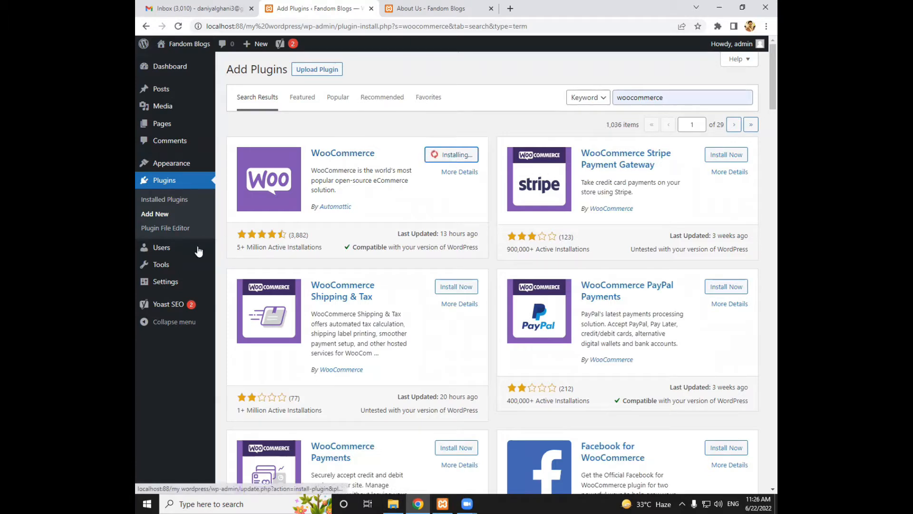
pyautogui.click(184, 199)
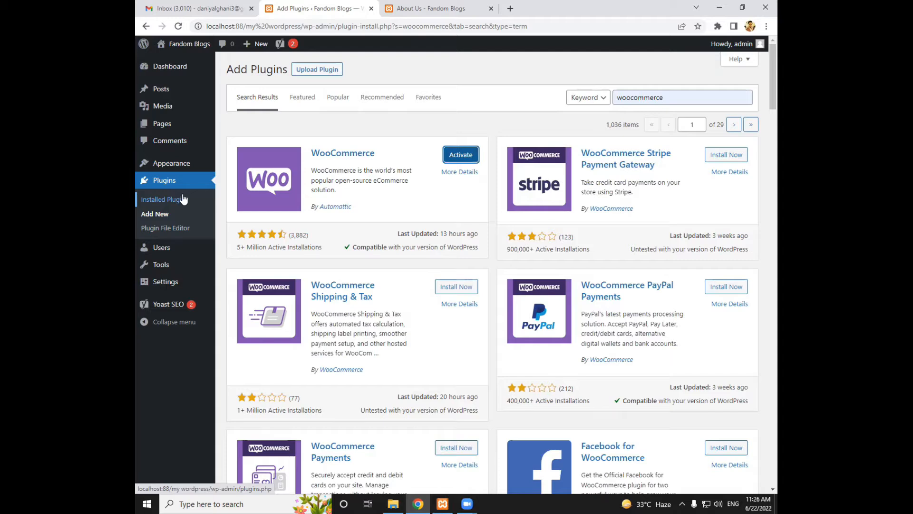
pyautogui.click(455, 157)
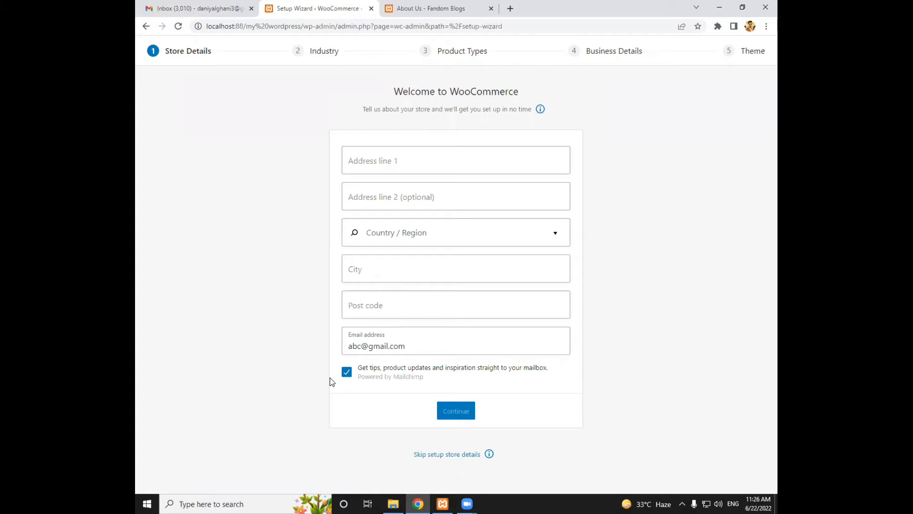
# Opt out of tips and product updates by mail and enter the store's first address line
pyautogui.click(345, 374)
pyautogui.click(394, 159)
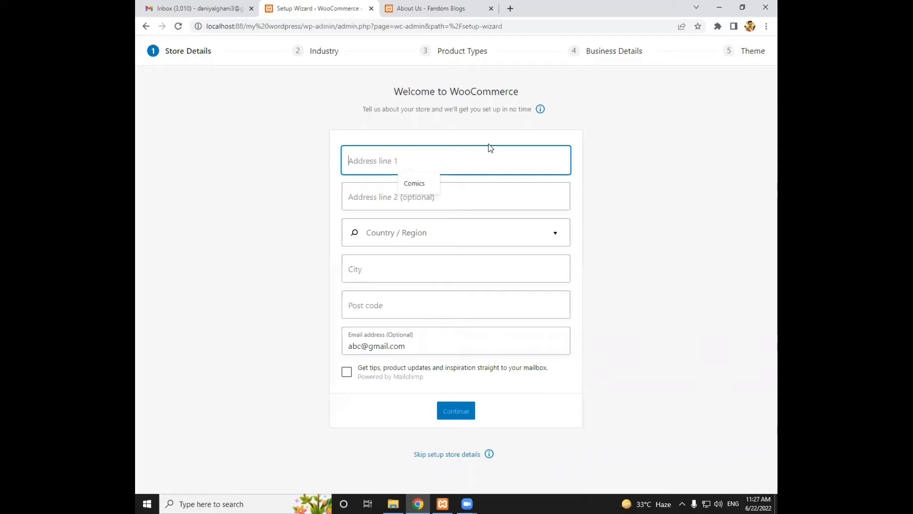
pyautogui.write('Saddar')
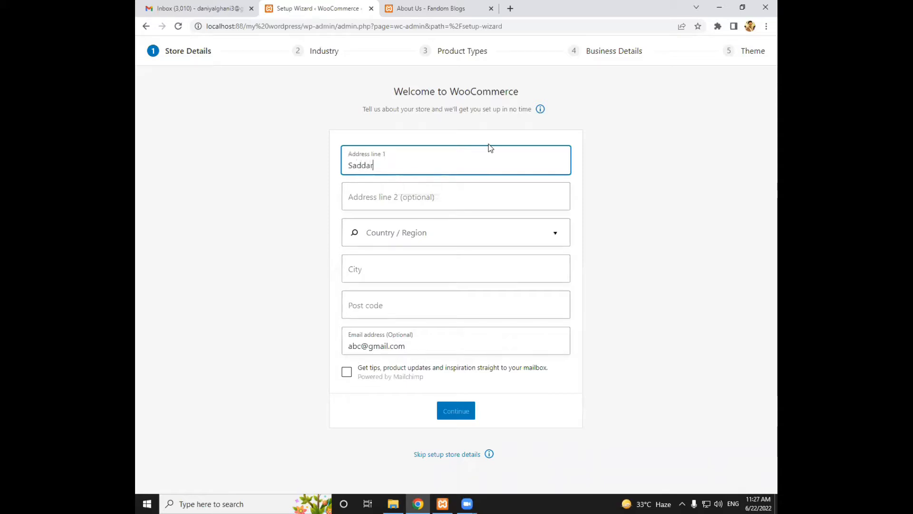
pyautogui.press('Tab')
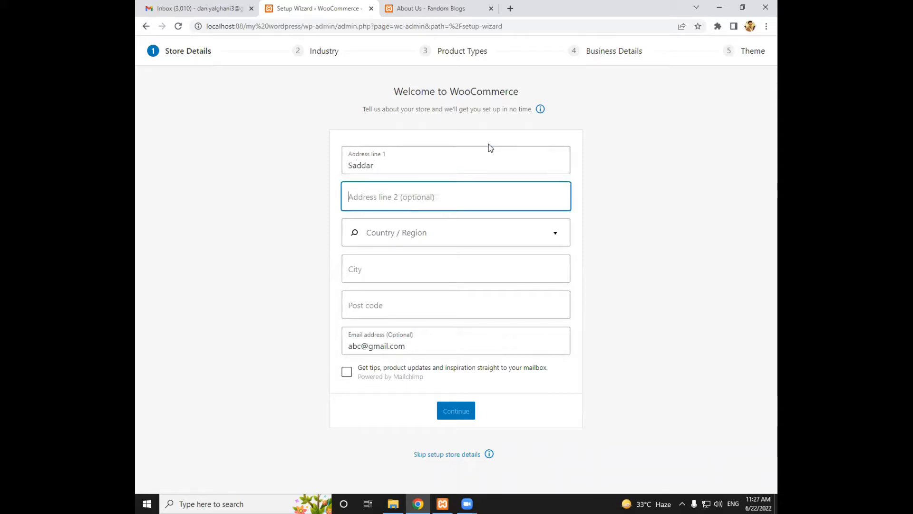
# Set the store's country/region to Pakistan — Sindh
pyautogui.click(420, 235)
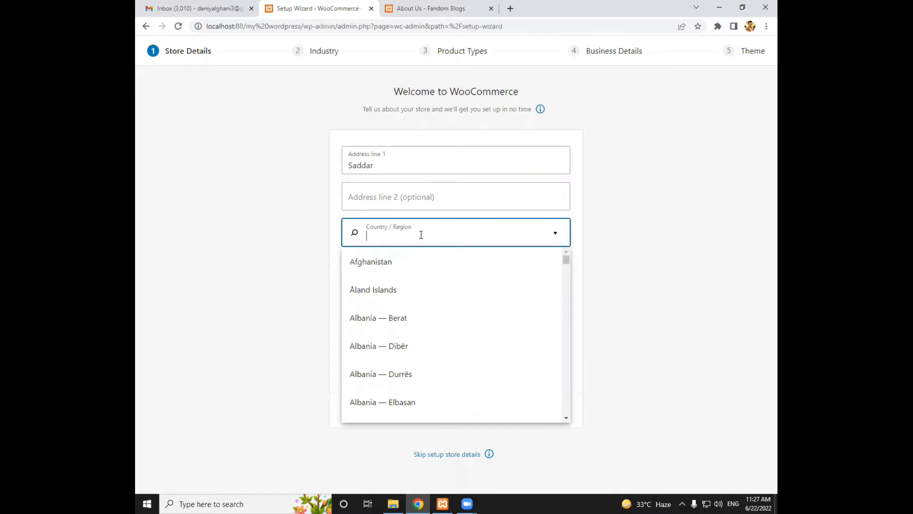
pyautogui.write('kara')
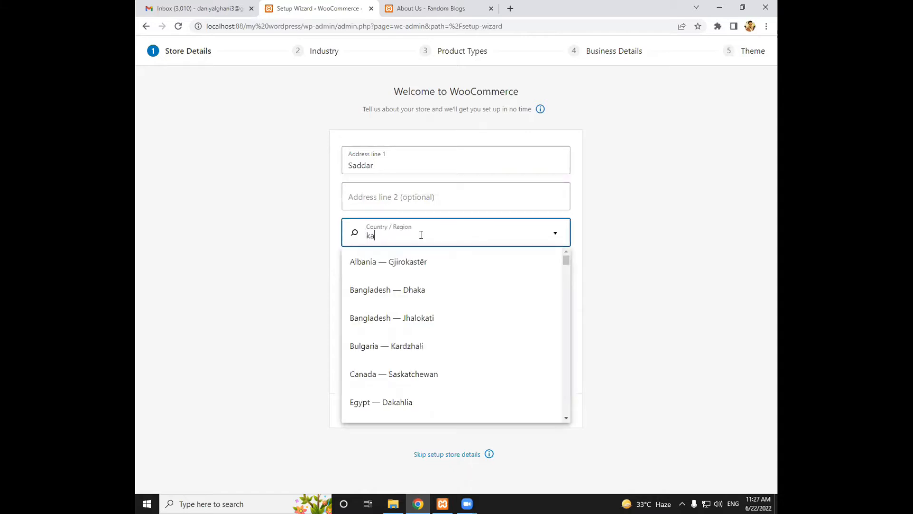
pyautogui.press('BackSpace')
pyautogui.press('BackSpace')
pyautogui.press('BackSpace')
pyautogui.press('BackSpace')
pyautogui.write('pak')
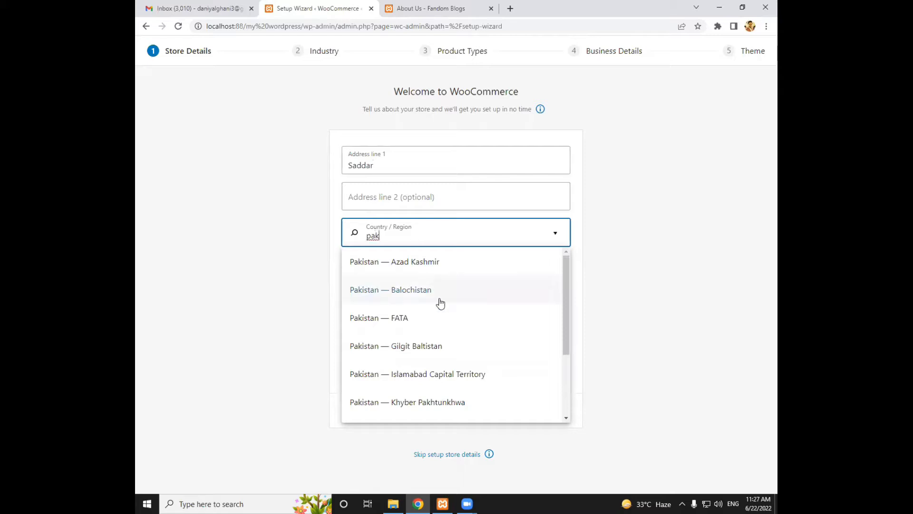
pyautogui.scroll(-1, 442, 303)
pyautogui.click(377, 406)
# Enter the store's city and post code, keeping the prefilled e-mail address
pyautogui.click(374, 267)
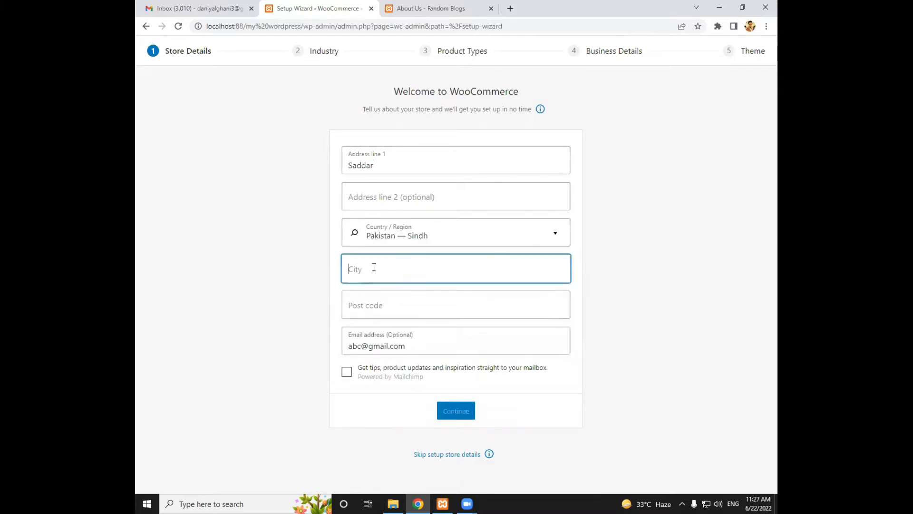
pyautogui.write('Kaa')
pyautogui.write('achi')
pyautogui.click(395, 305)
pyautogui.write('75850')
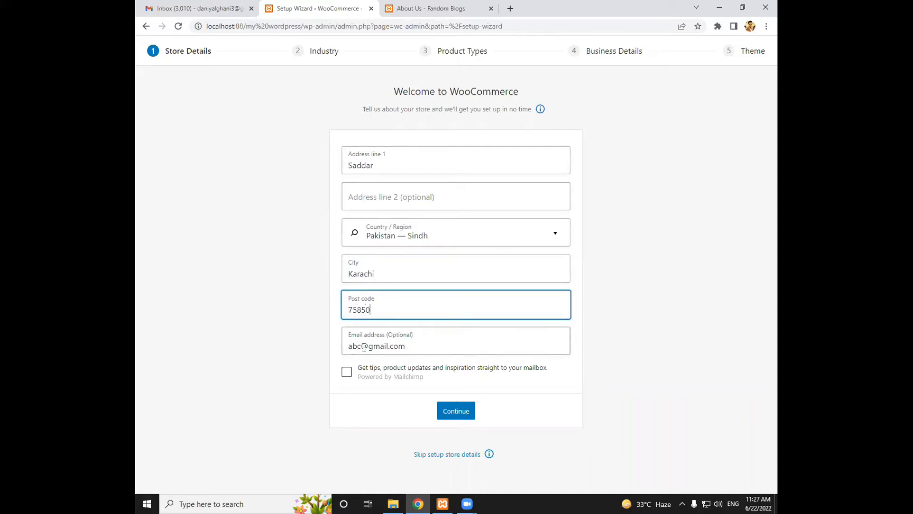
pyautogui.moveTo(362, 346); pyautogui.dragTo(348, 352)
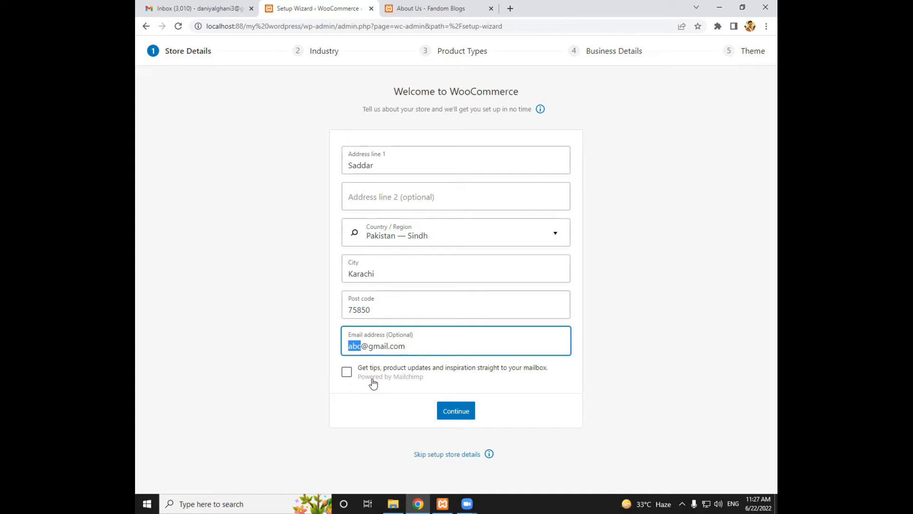
# Submit the store details and decline WooCommerce usage tracking
pyautogui.click(460, 412)
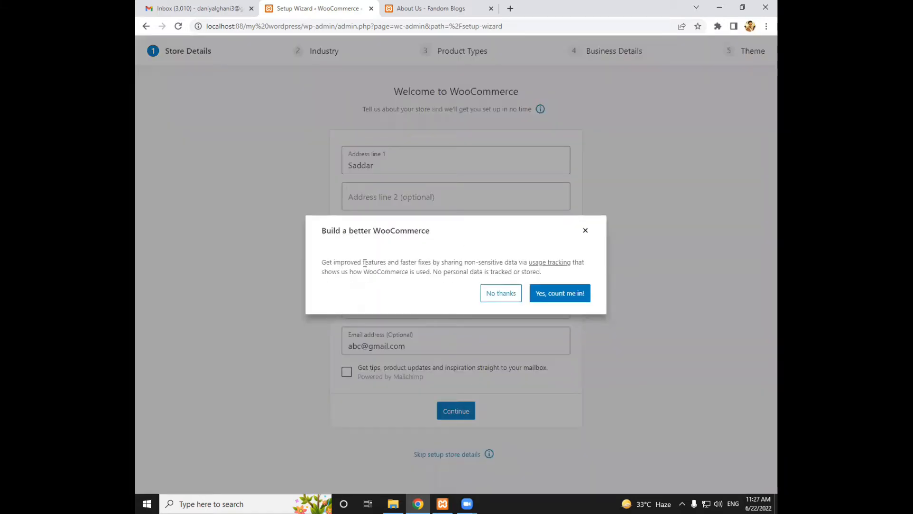
pyautogui.moveTo(539, 273); pyautogui.dragTo(319, 265)
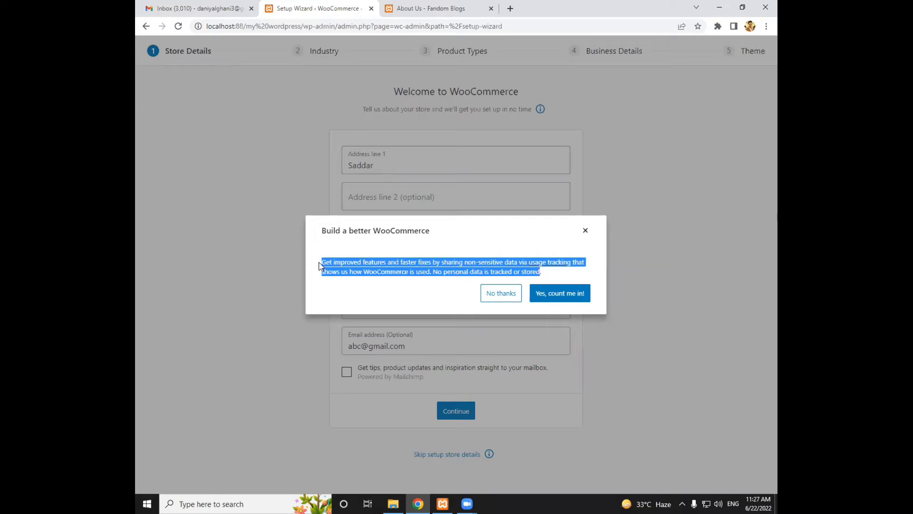
pyautogui.click(505, 299)
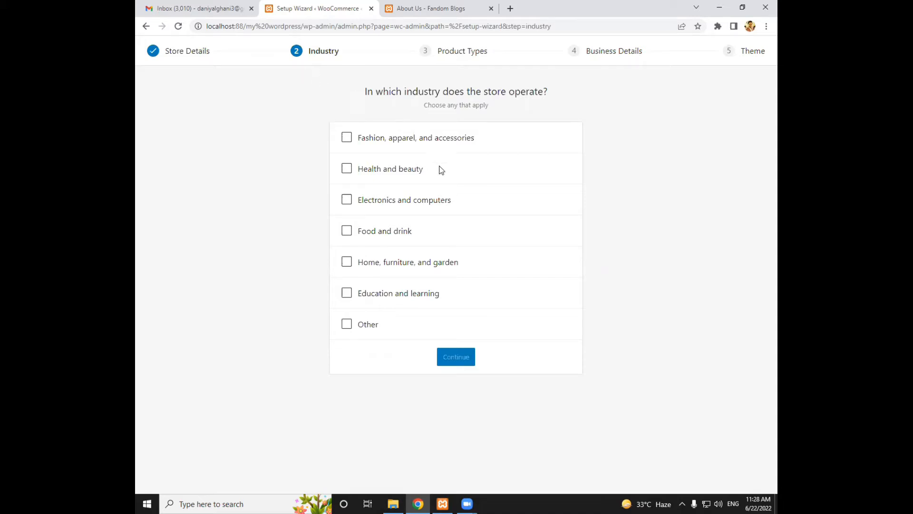
# Choose Food and drink as the store's only industry, leaving Other unselected
pyautogui.click(370, 324)
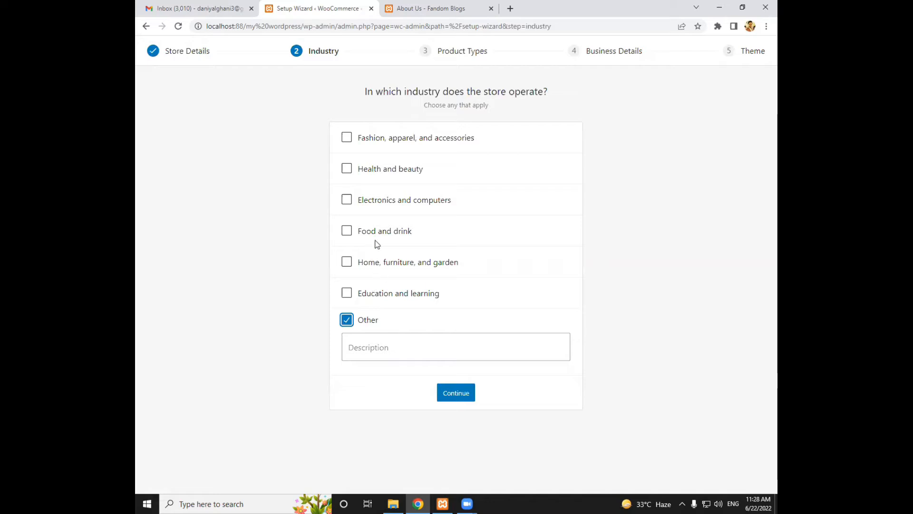
pyautogui.click(359, 231)
pyautogui.click(362, 322)
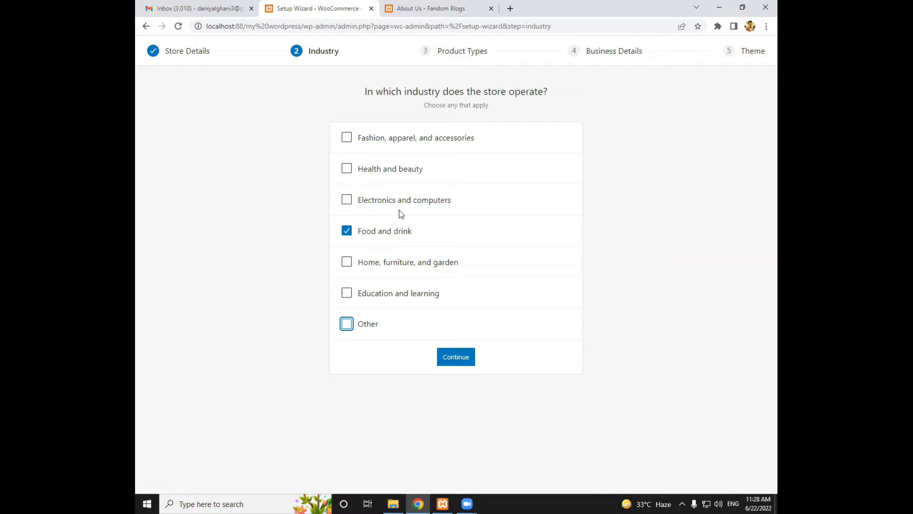
# Set the industry to Fashion, apparel, and accessories instead of Food and drink, and submit Physical products as the only product type
pyautogui.click(384, 138)
pyautogui.click(383, 237)
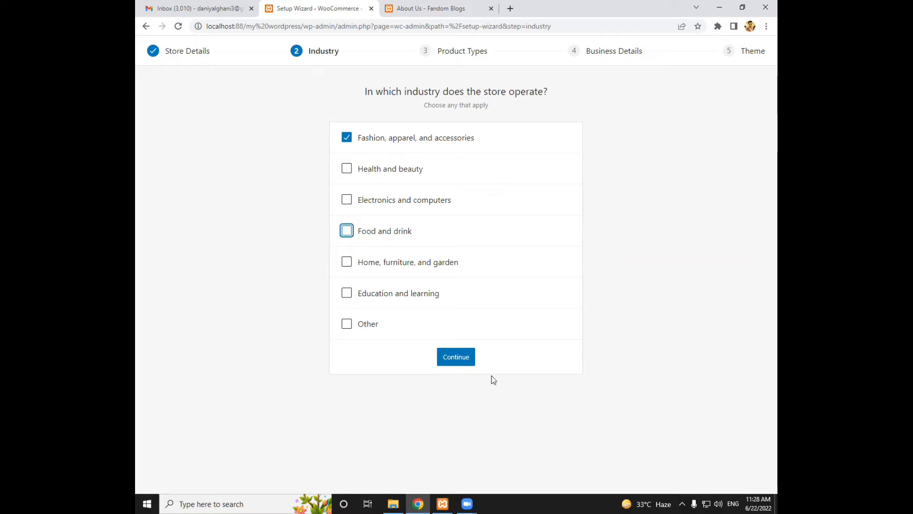
pyautogui.click(449, 358)
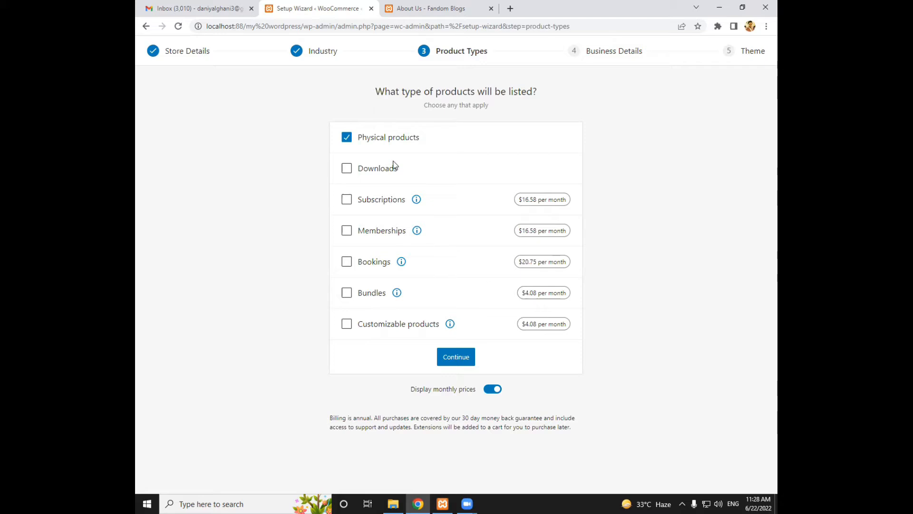
pyautogui.click(456, 357)
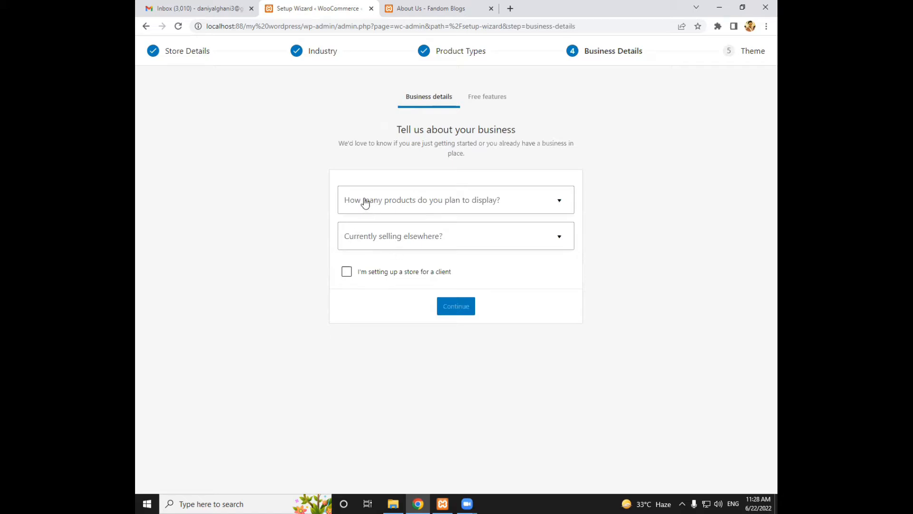
# Submit the business details with 1,000+ planned products and No for currently selling elsewhere
pyautogui.click(381, 206)
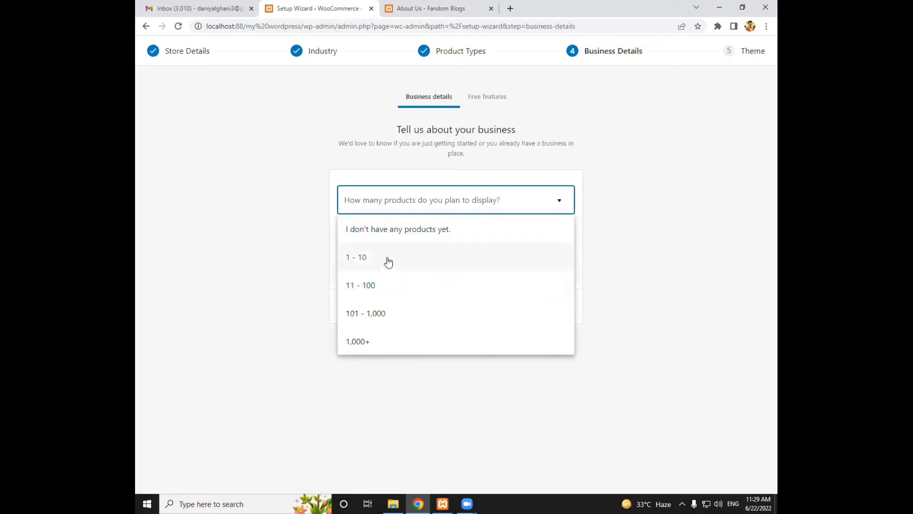
pyautogui.click(365, 343)
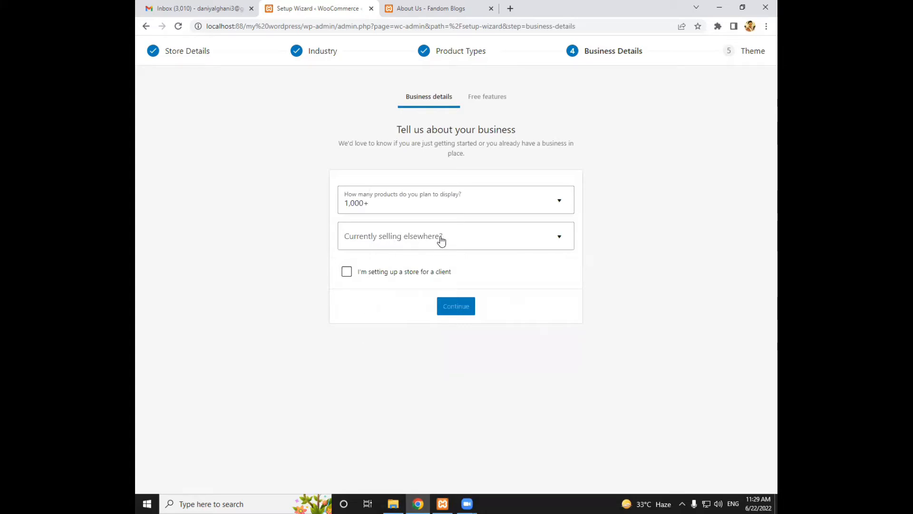
pyautogui.click(441, 242)
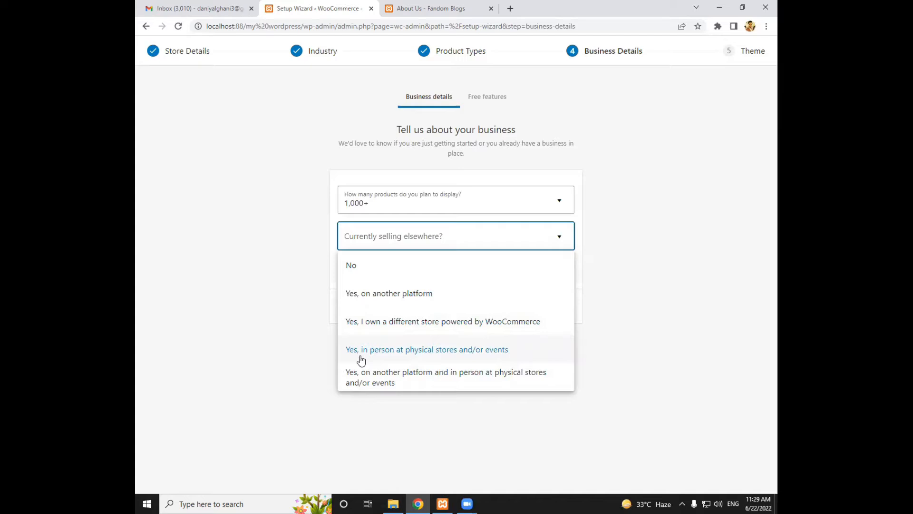
pyautogui.click(352, 276)
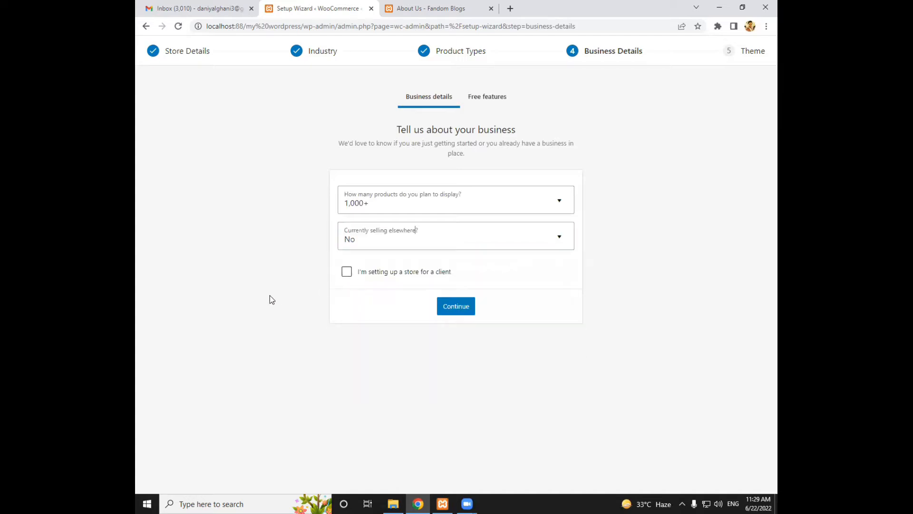
pyautogui.click(445, 310)
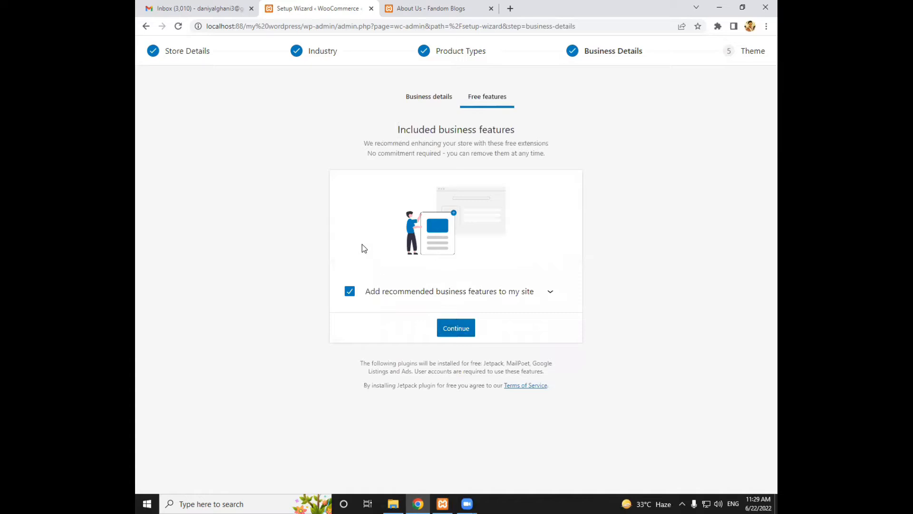
# Decline adding the recommended business features to the site and continue to the theme selection
pyautogui.moveTo(401, 128); pyautogui.dragTo(554, 155)
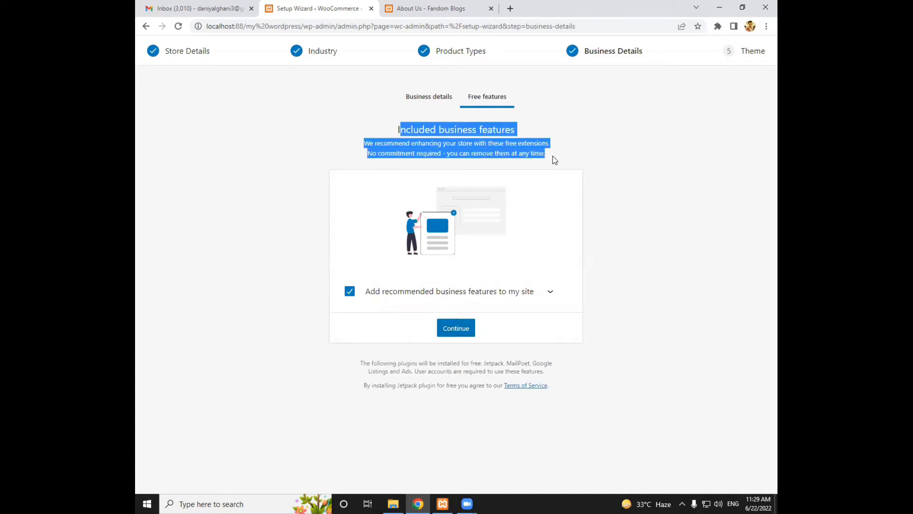
pyautogui.click(393, 292)
pyautogui.click(350, 292)
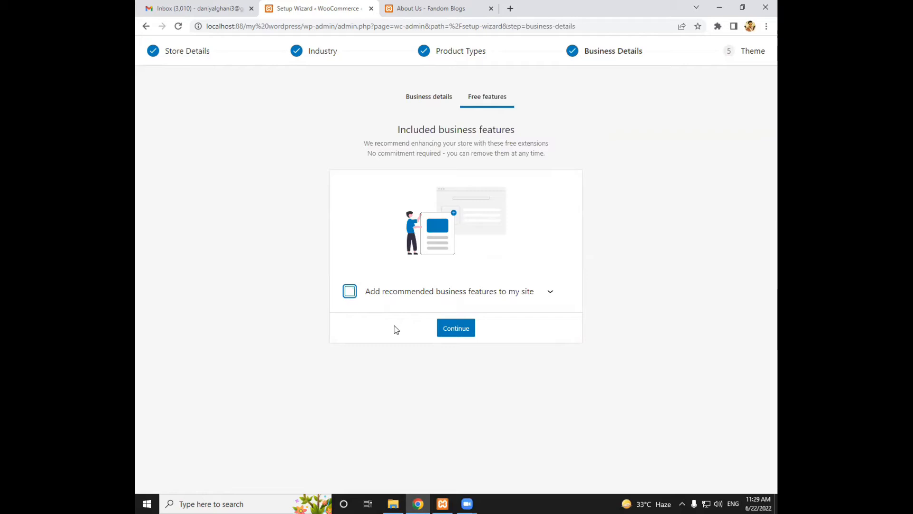
pyautogui.click(460, 329)
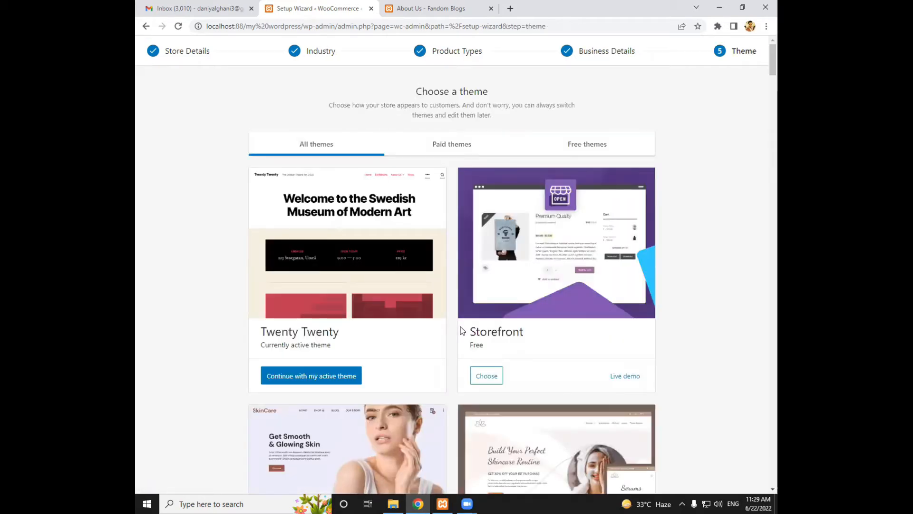
# Install the free Storefront theme and finish the setup wizard with it as the active theme
pyautogui.scroll(-2, 460, 328)
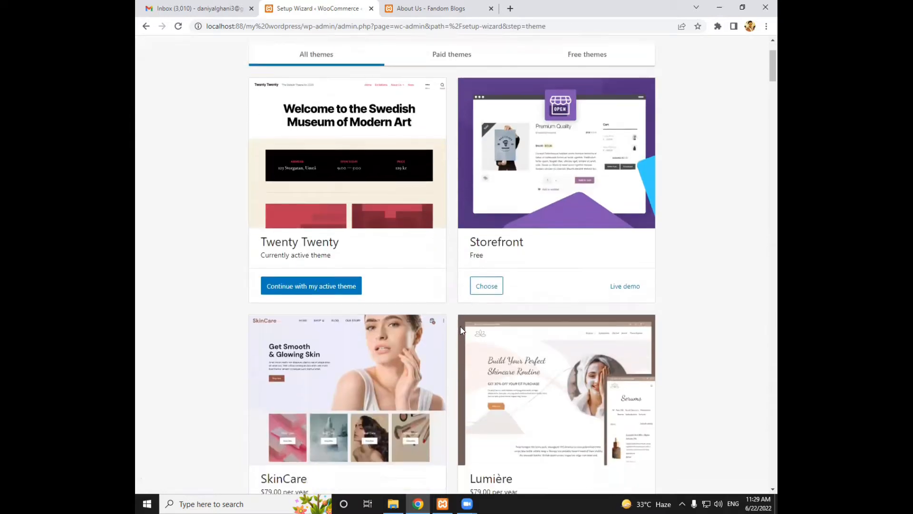
pyautogui.scroll(2, 460, 330)
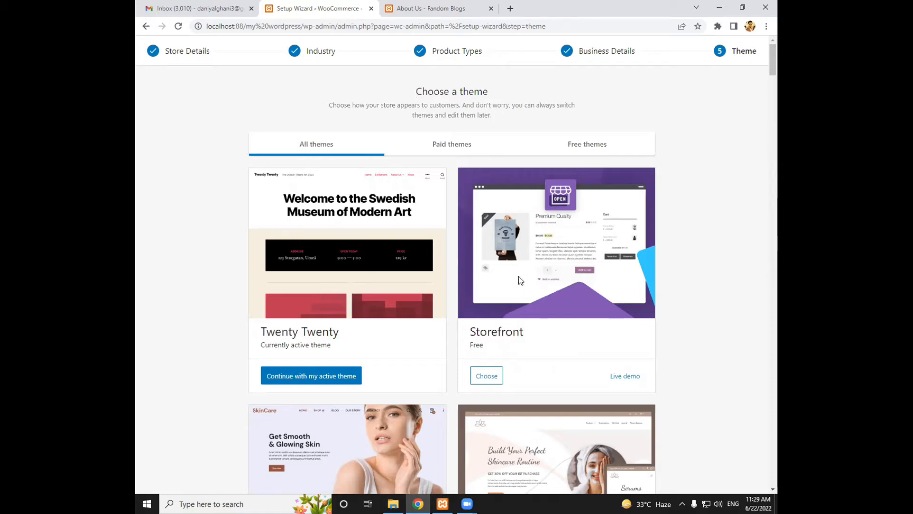
pyautogui.click(479, 384)
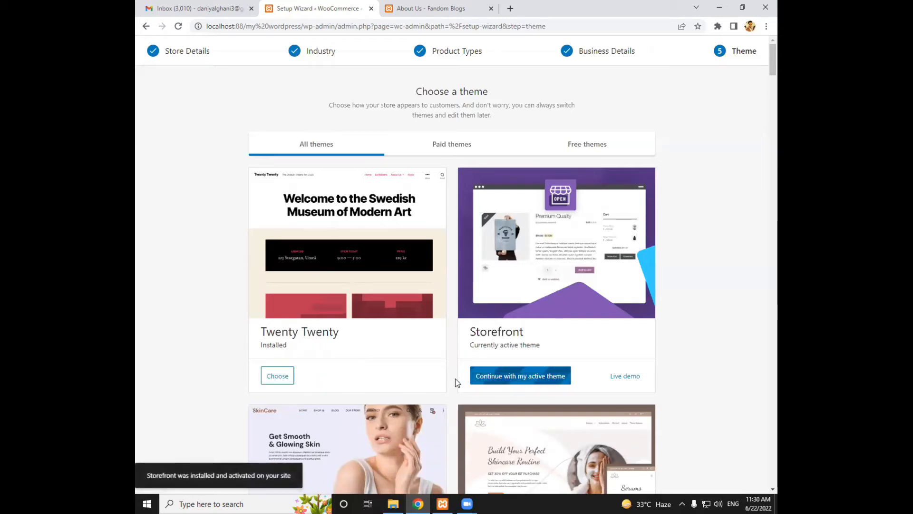
pyautogui.click(496, 380)
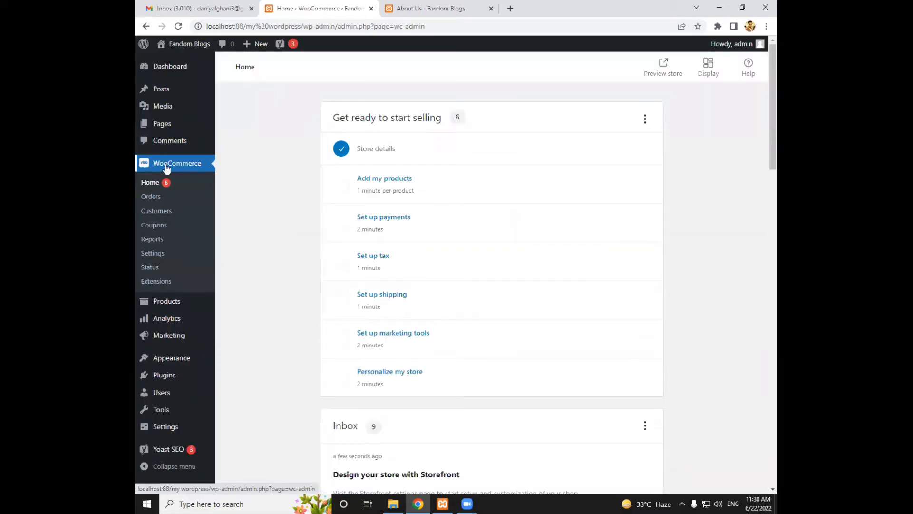
# Close the About Us page and open the site's store page in a new browser tab
pyautogui.moveTo(172, 307)
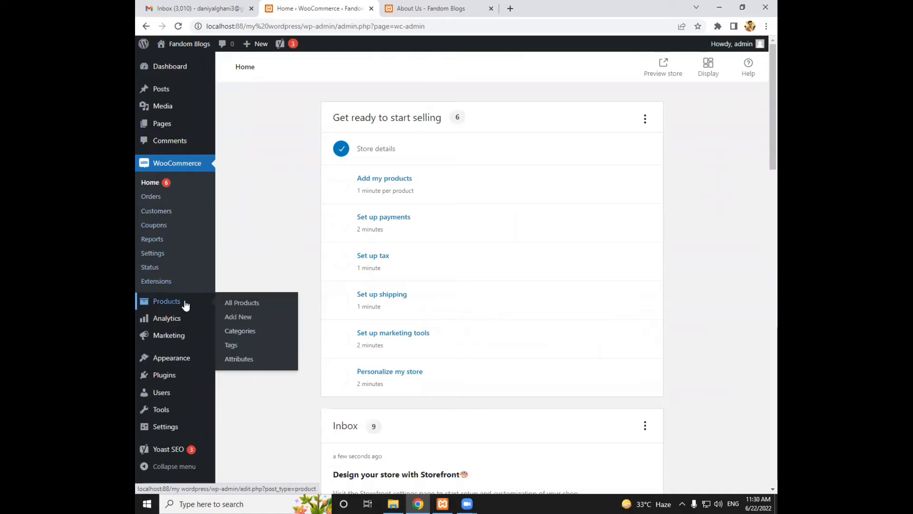
pyautogui.moveTo(172, 337)
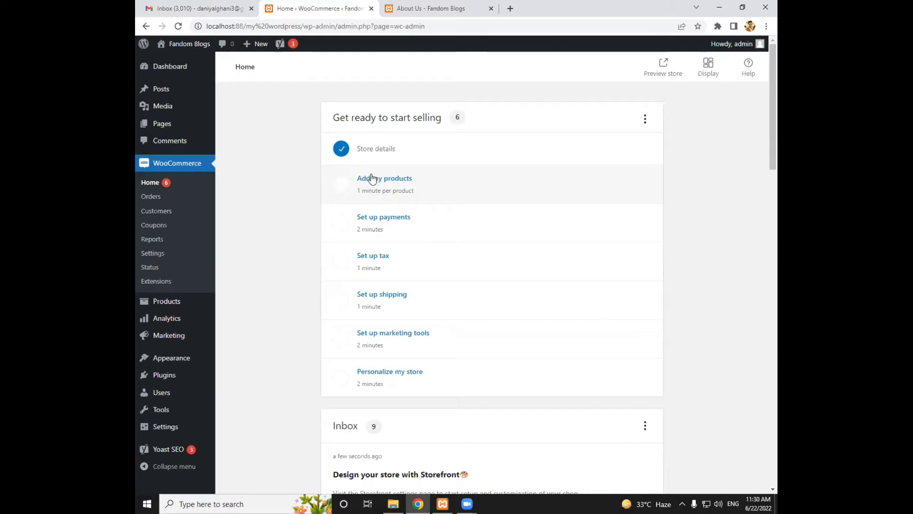
pyautogui.click(406, 11)
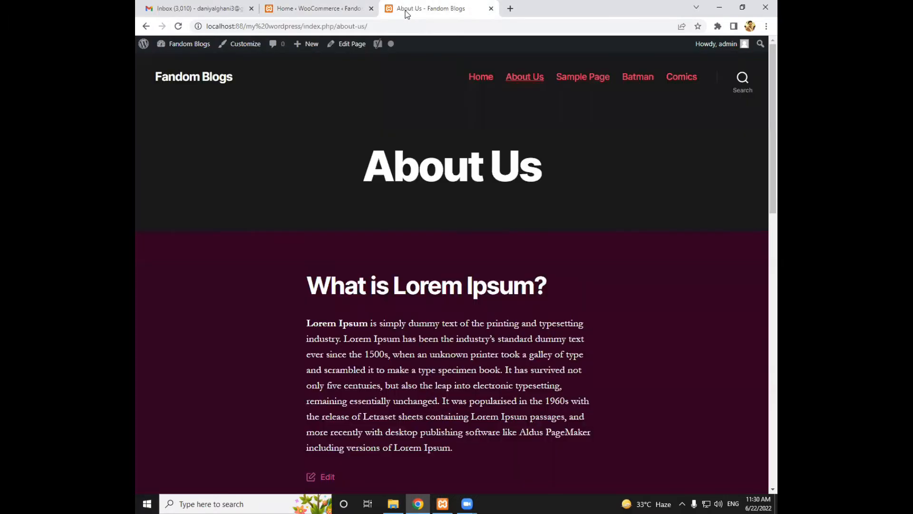
pyautogui.hotkey('ctrl', 'w')
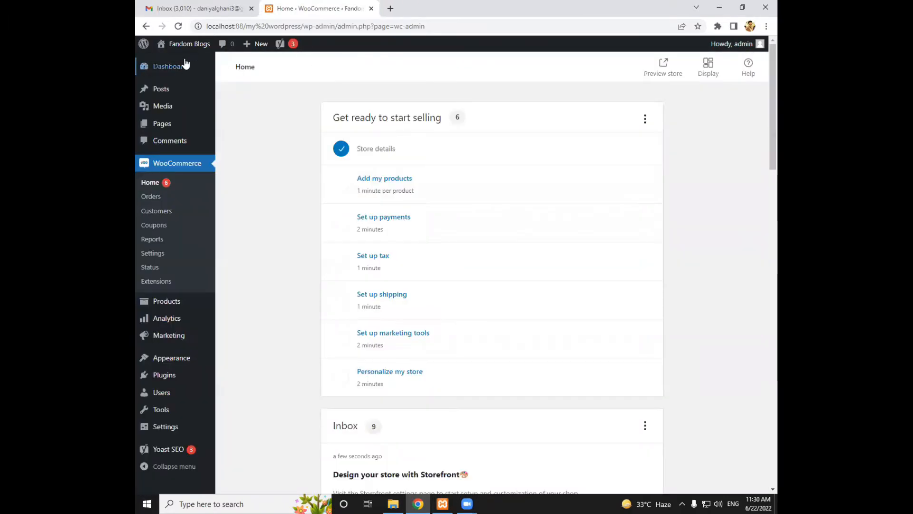
pyautogui.moveTo(182, 46)
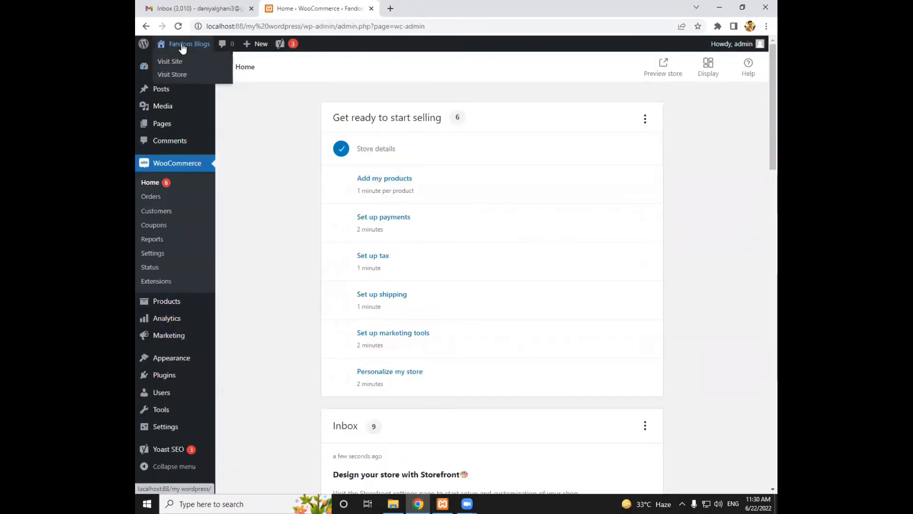
pyautogui.rightClick(175, 76)
pyautogui.click(191, 82)
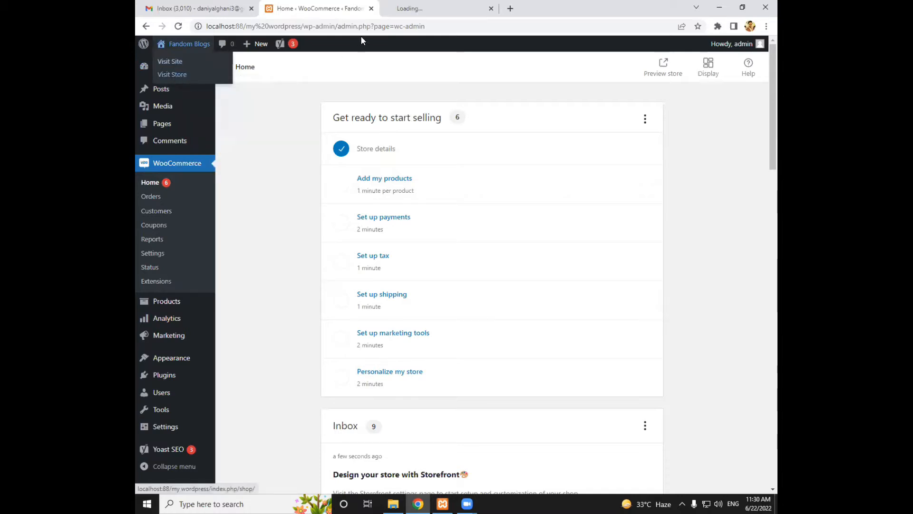
pyautogui.click(419, 7)
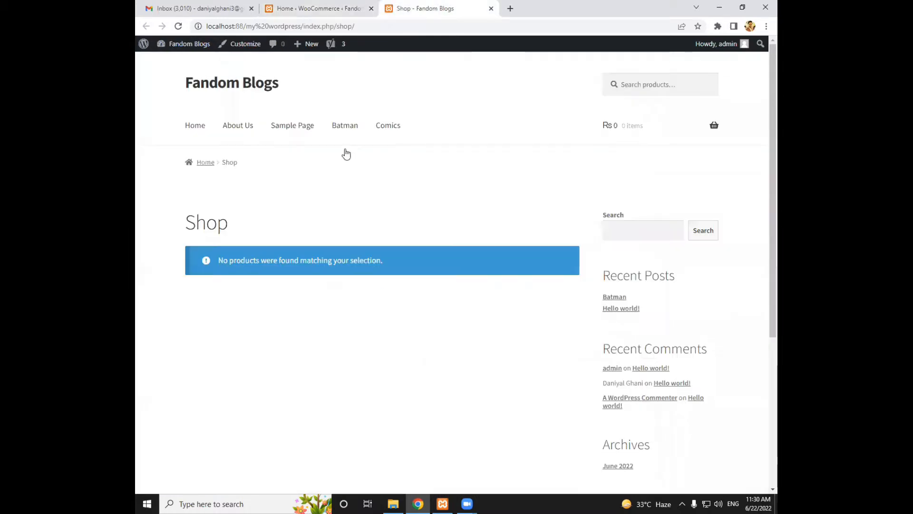
# Examine the Shop page from its heading and product area down to the sidebar widgets and footer
pyautogui.scroll(-1, 327, 162)
pyautogui.scroll(-3, 327, 162)
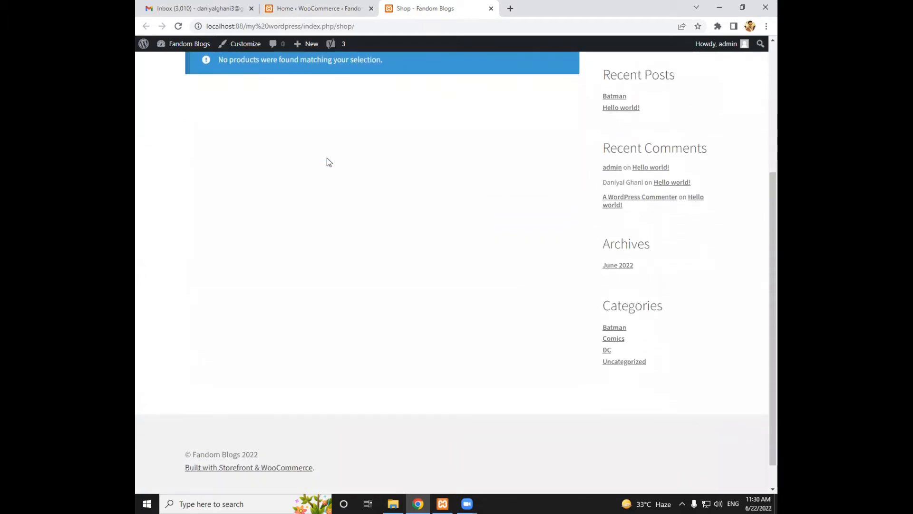
pyautogui.scroll(2, 327, 161)
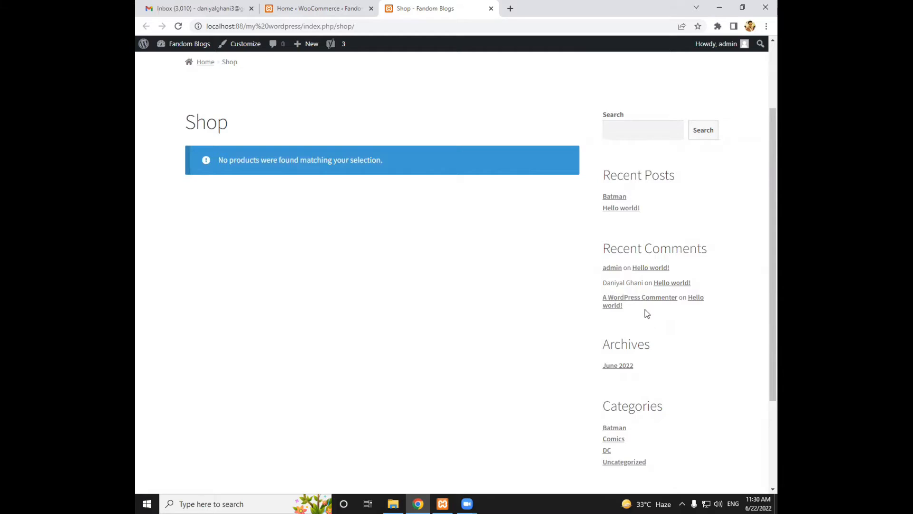
pyautogui.scroll(-2, 646, 312)
pyautogui.scroll(1, 646, 311)
pyautogui.scroll(3, 647, 312)
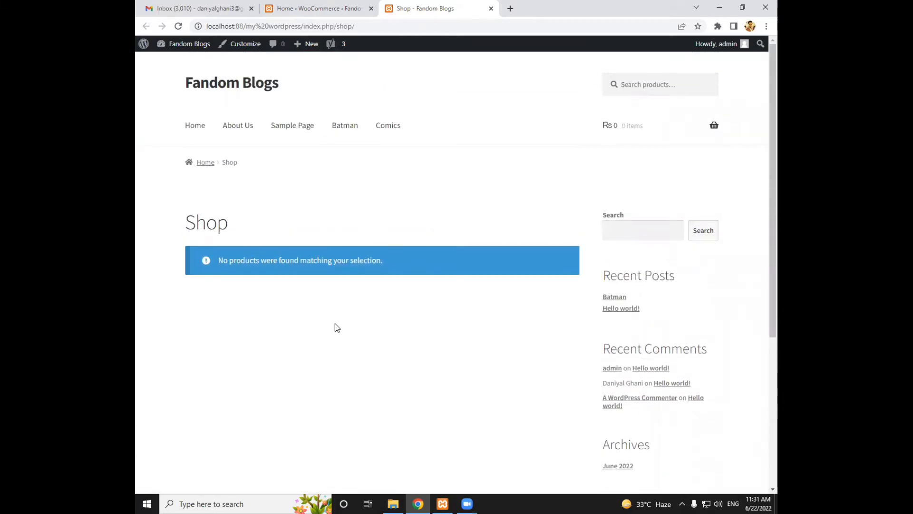
pyautogui.moveTo(225, 227); pyautogui.dragTo(184, 224)
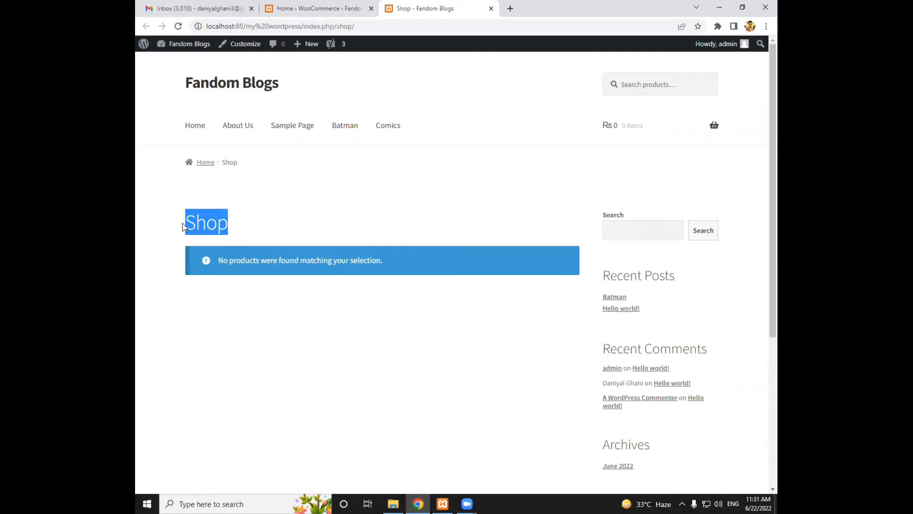
# Return to the WooCommerce admin and view the Orders and Coupons pages
pyautogui.click(284, 6)
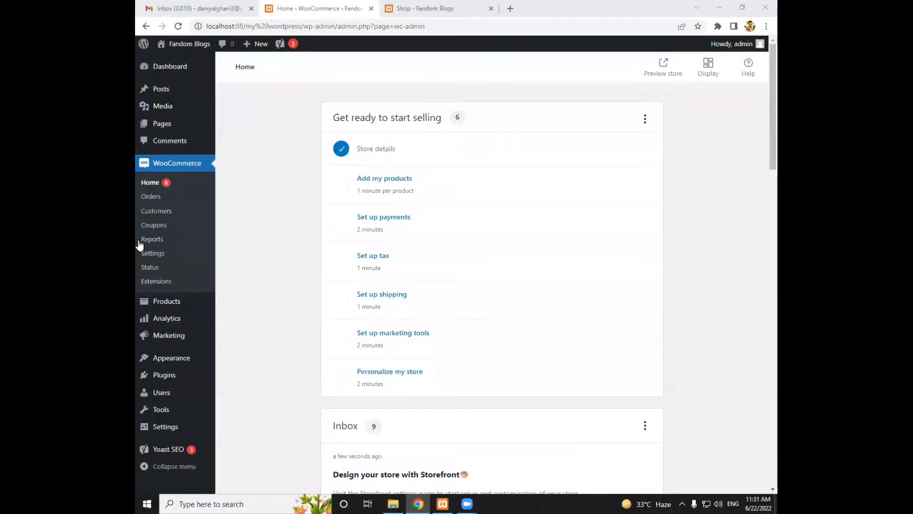
pyautogui.click(151, 198)
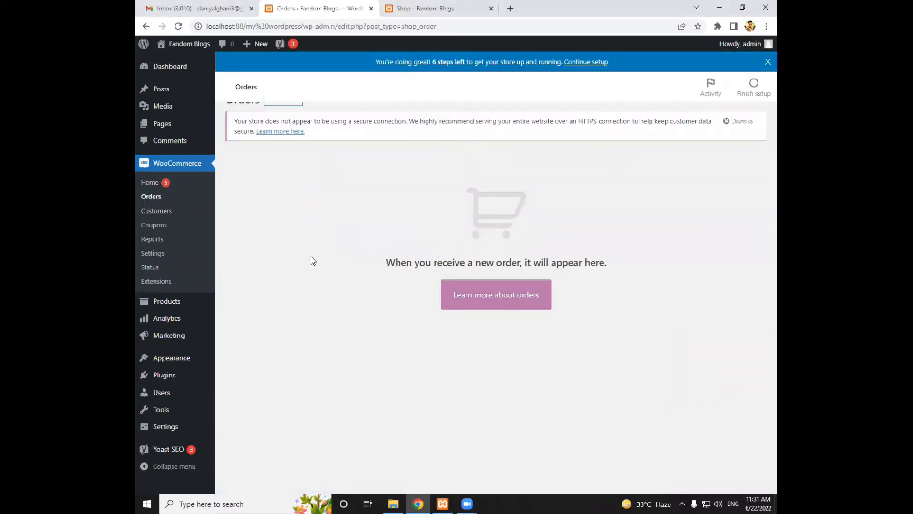
pyautogui.click(161, 229)
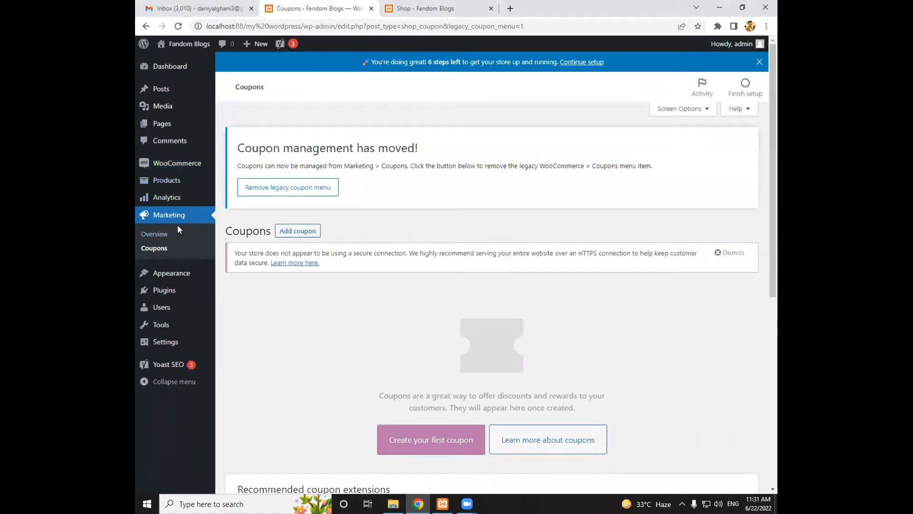
# Open the product list, look over the CSV product import page, and return to the product list
pyautogui.moveTo(163, 183)
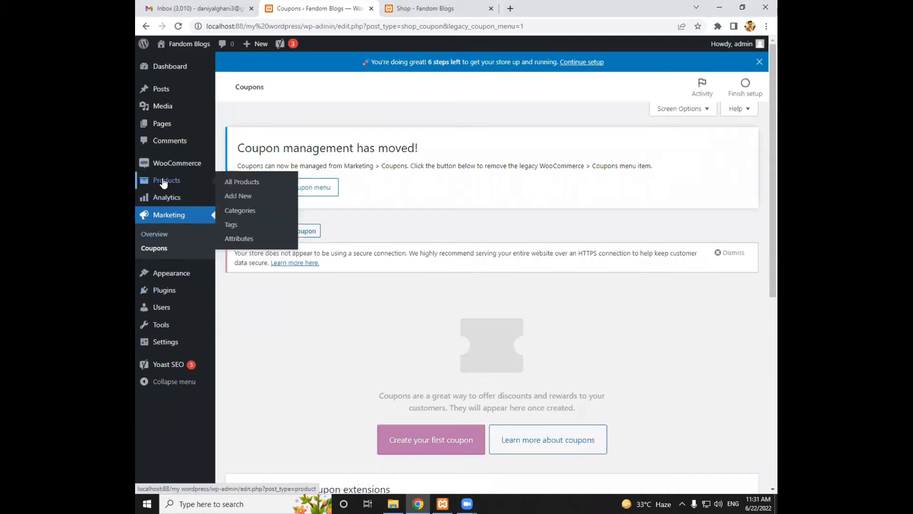
pyautogui.click(163, 182)
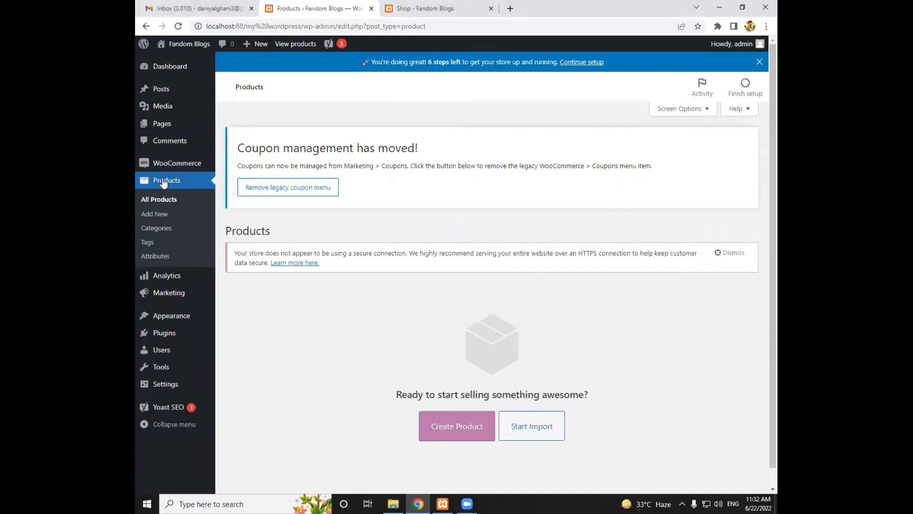
pyautogui.click(533, 431)
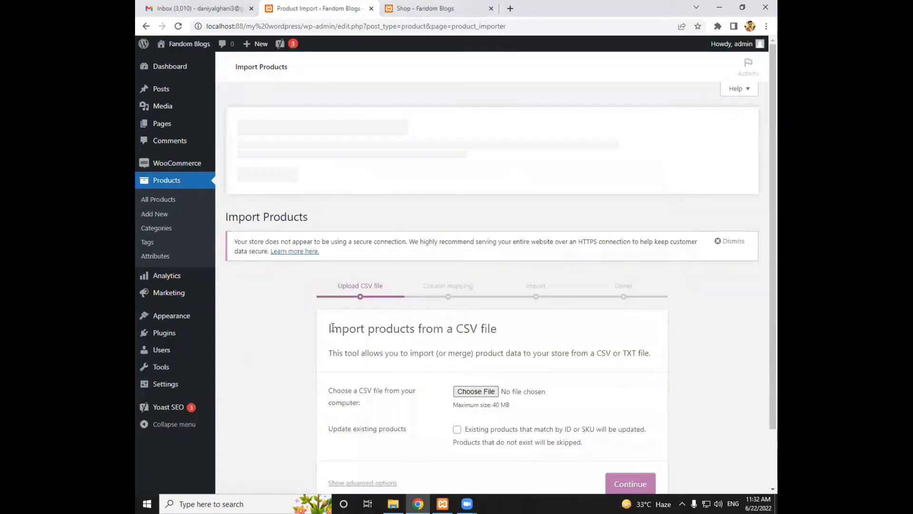
pyautogui.scroll(-1, 465, 330)
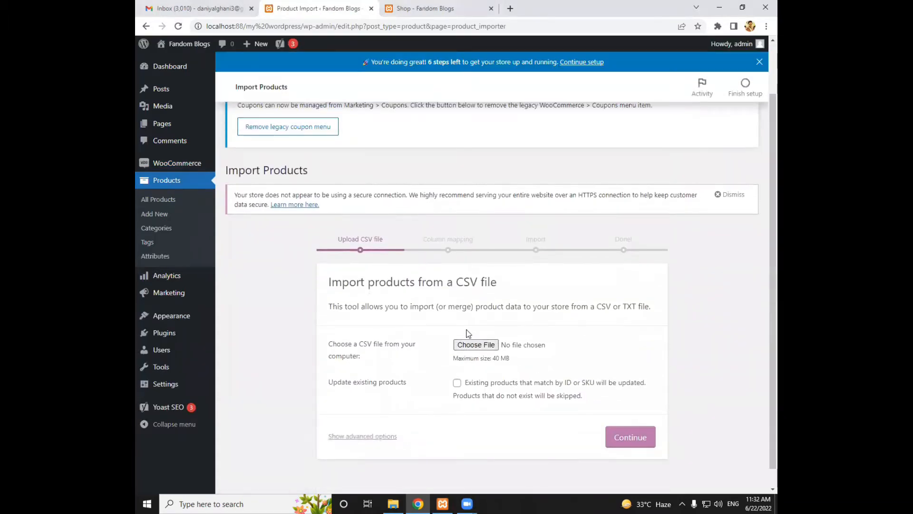
pyautogui.scroll(2, 309, 175)
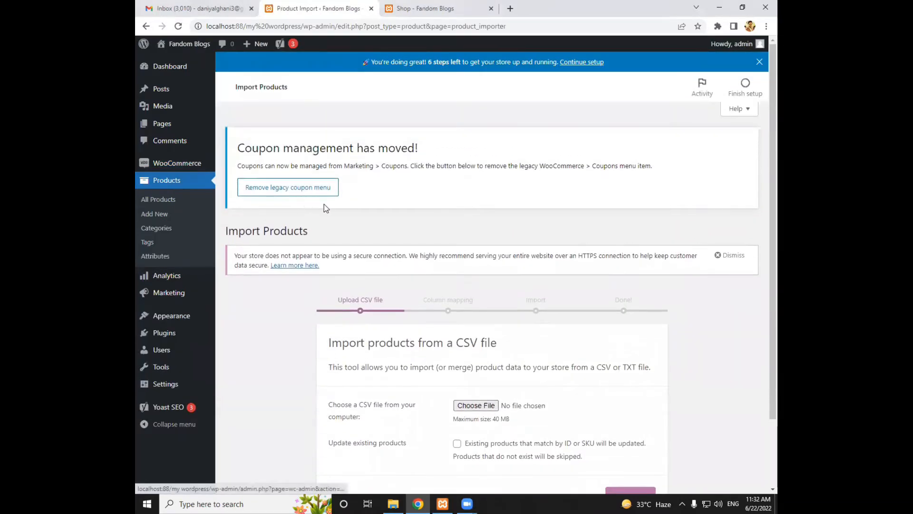
pyautogui.click(174, 183)
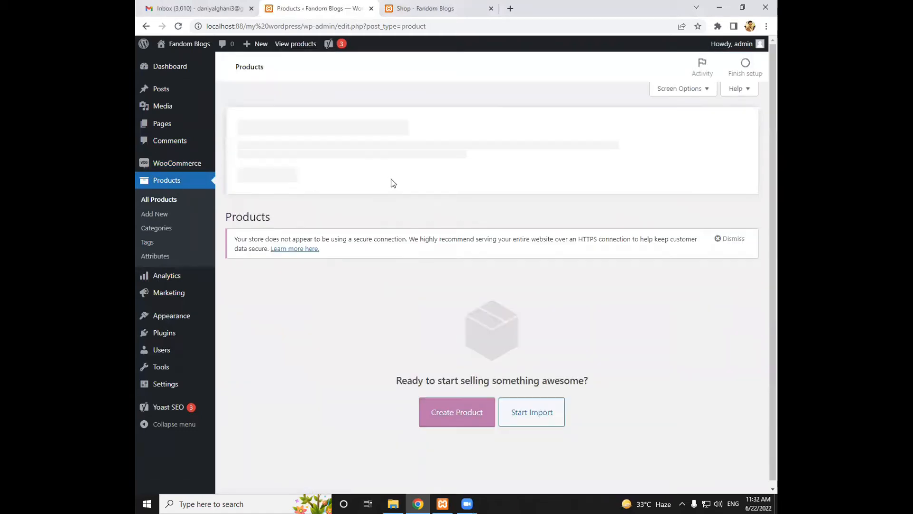
# Open the form for creating a new product and dismiss the product name guide
pyautogui.click(453, 428)
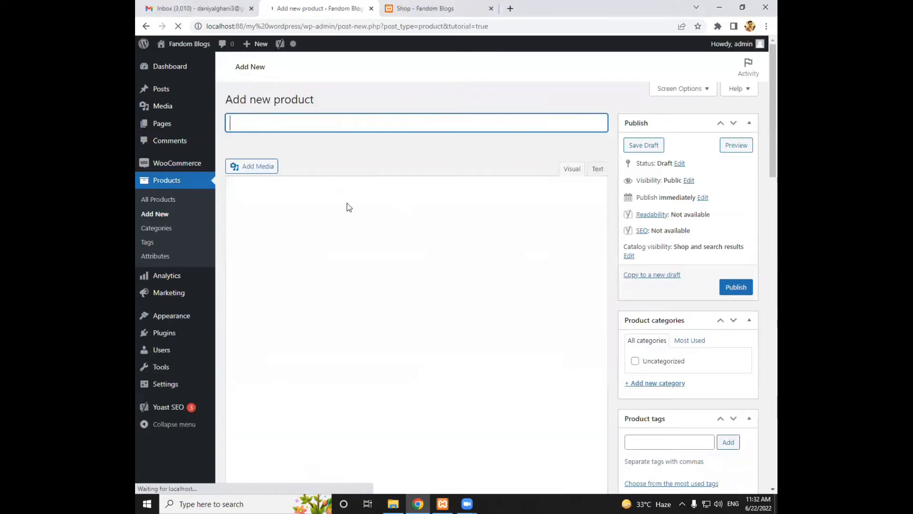
pyautogui.click(760, 62)
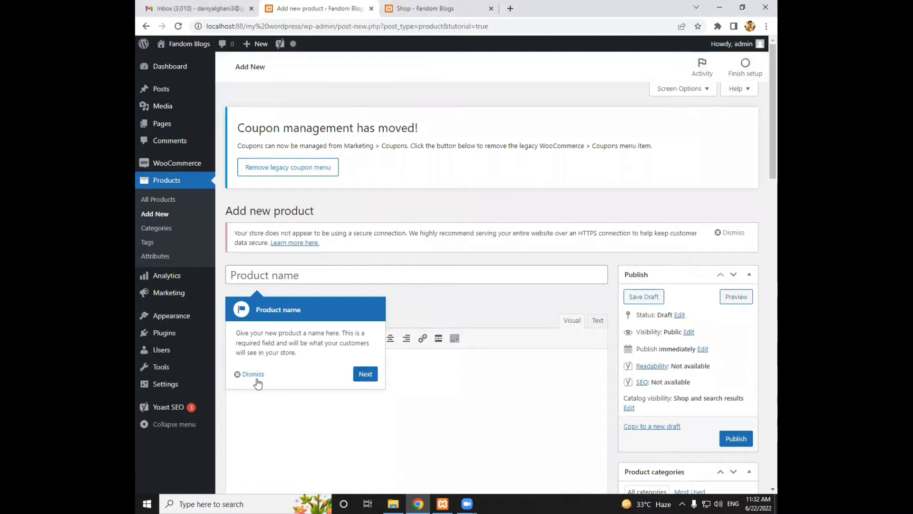
pyautogui.click(255, 376)
pyautogui.click(281, 272)
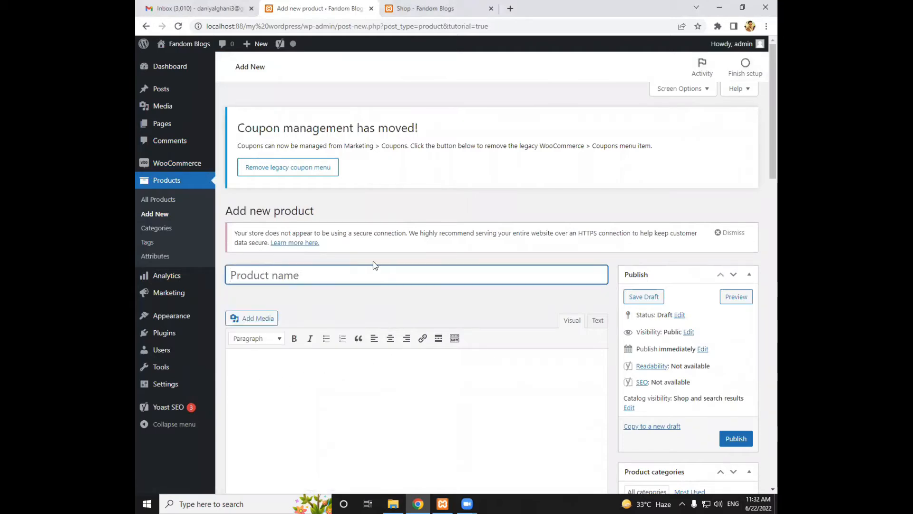
# Examine the new product form from the name and description through the SEO, price and short description sections, plus the publishing and category options
pyautogui.scroll(-3, 374, 263)
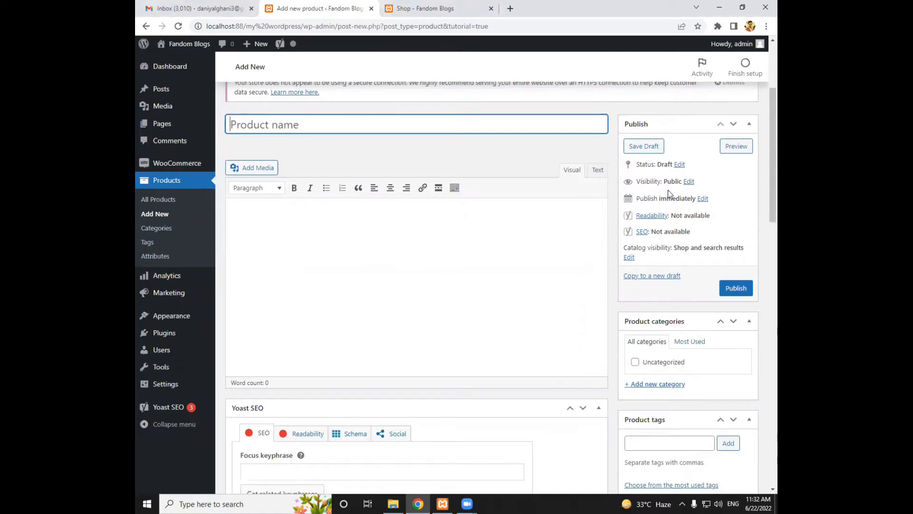
pyautogui.scroll(-8, 485, 252)
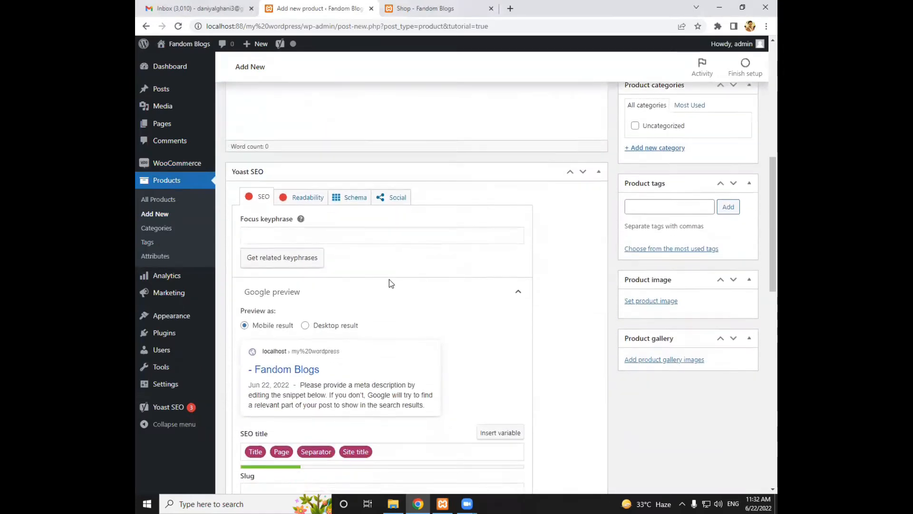
pyautogui.scroll(-8, 389, 281)
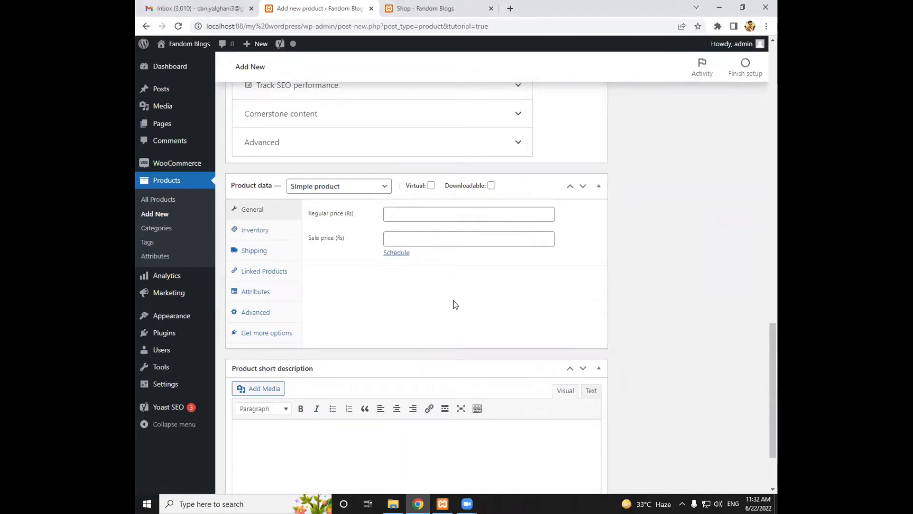
pyautogui.middleClick(533, 304)
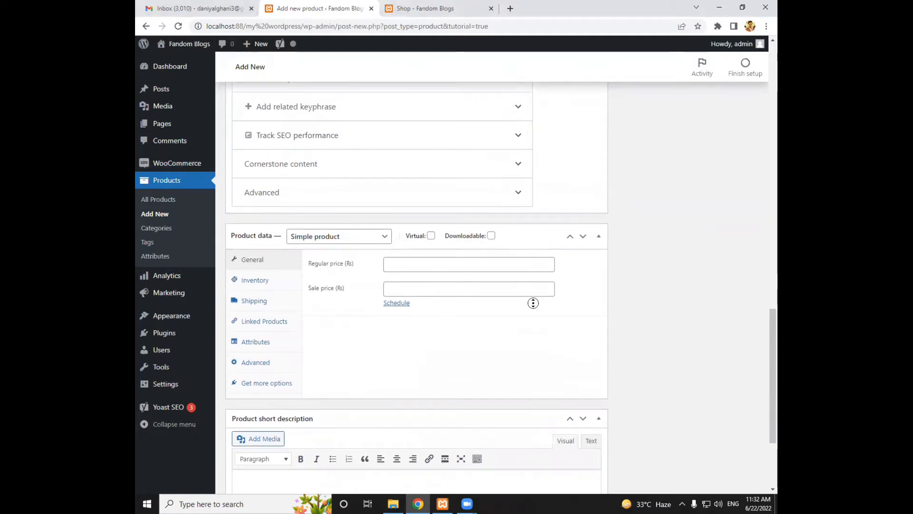
pyautogui.scroll(10, 577, 302)
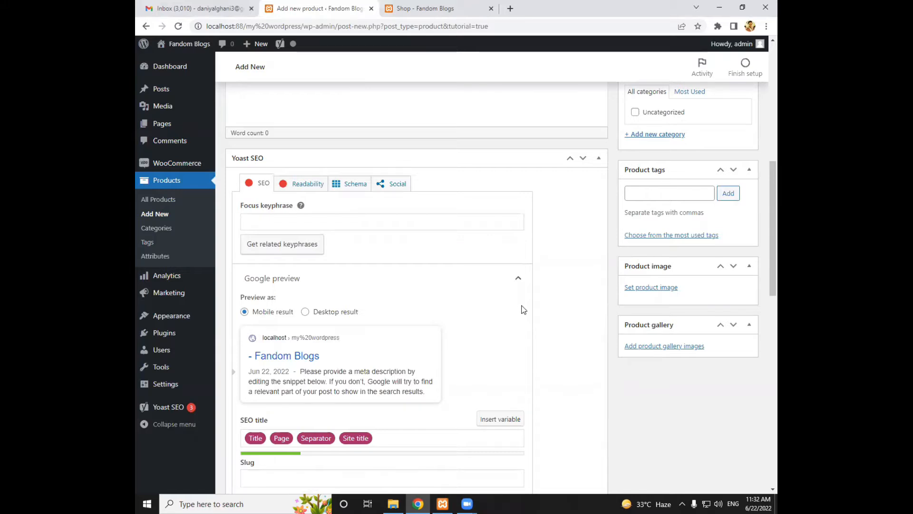
pyautogui.scroll(4, 522, 309)
pyautogui.scroll(3, 522, 306)
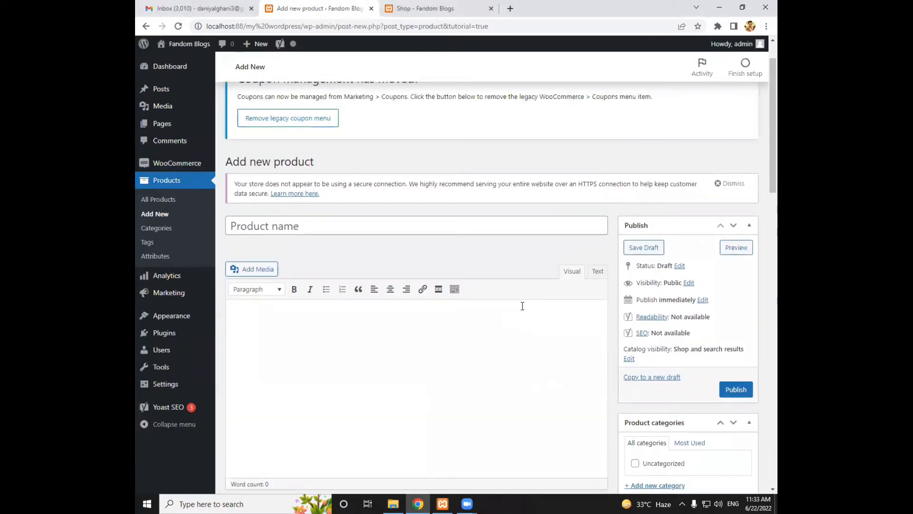
pyautogui.scroll(-3, 522, 306)
pyautogui.scroll(2, 522, 306)
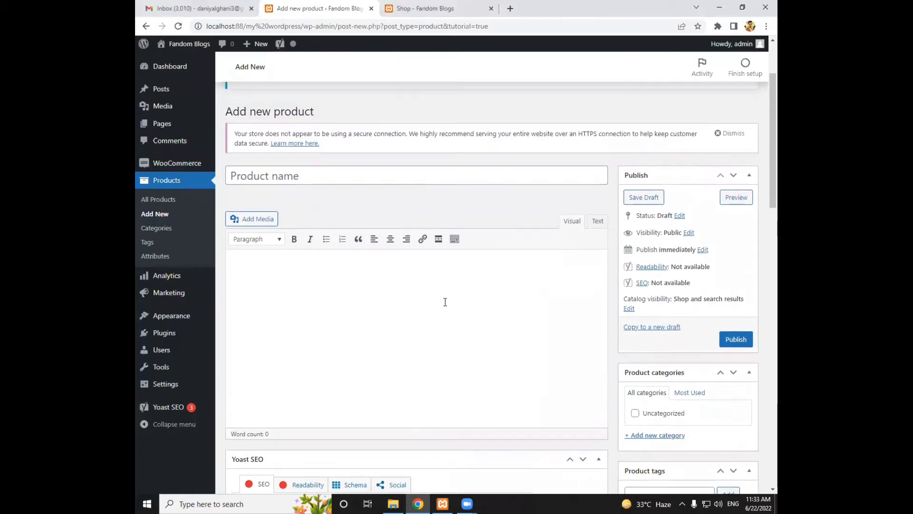
pyautogui.click(325, 177)
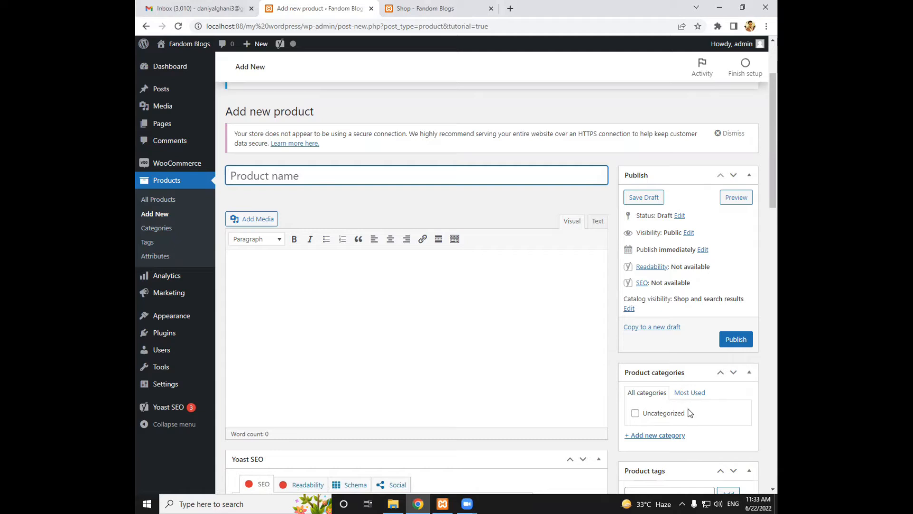
# Add a new product category named "Men T-Shirts" with no parent category
pyautogui.rightClick(143, 231)
pyautogui.click(143, 233)
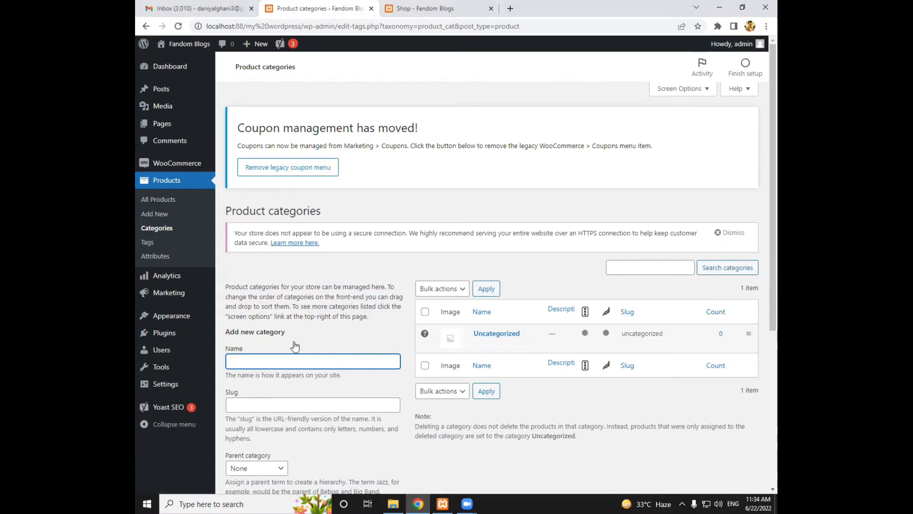
pyautogui.scroll(-1, 292, 340)
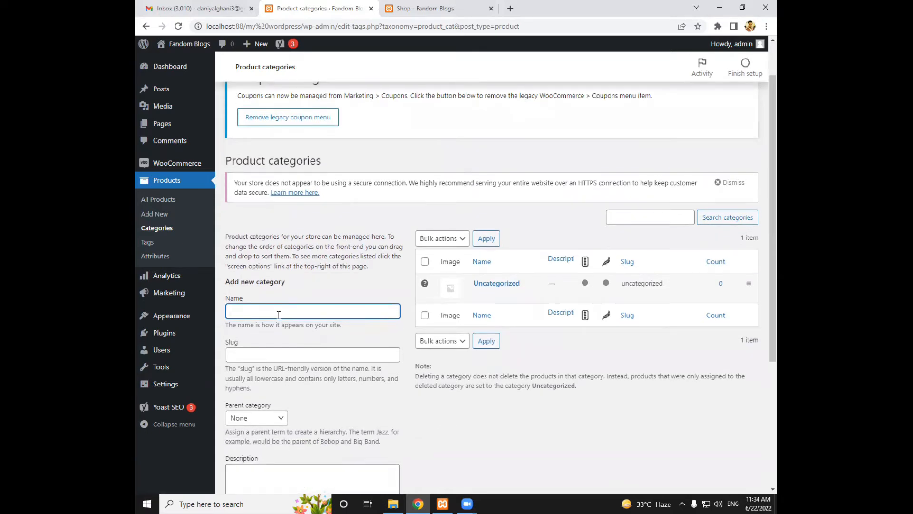
pyautogui.write('rt')
pyautogui.write('Men')
pyautogui.scroll(-2, 286, 313)
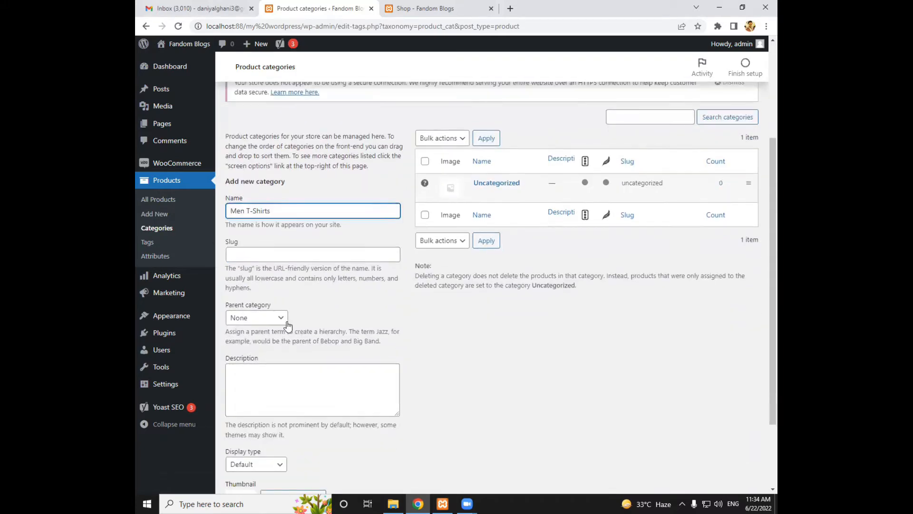
pyautogui.scroll(-2, 286, 341)
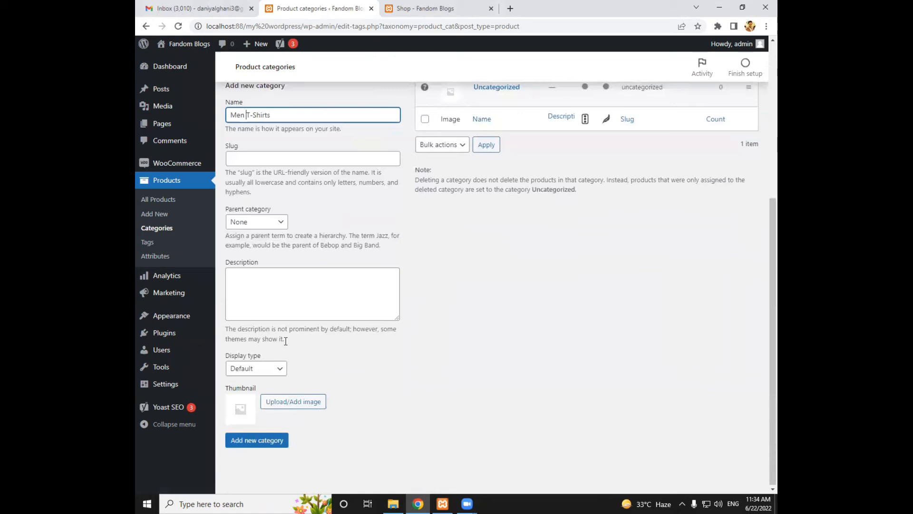
pyautogui.click(274, 444)
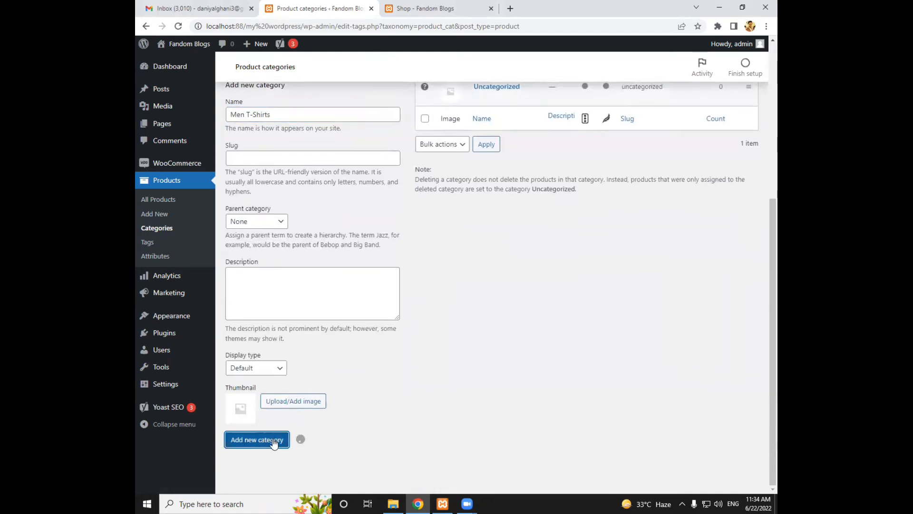
pyautogui.scroll(3, 461, 336)
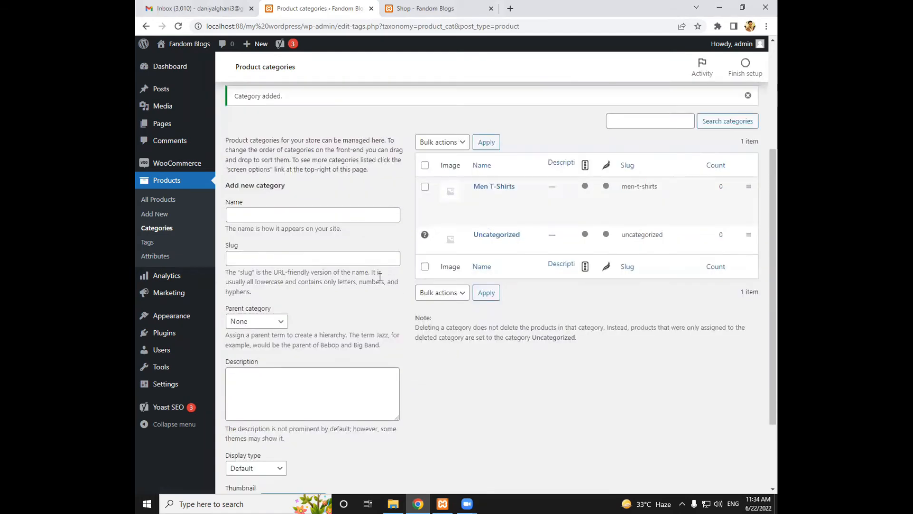
# Create a new product from the product list and assign it to the Men T-Shirts category
pyautogui.click(157, 198)
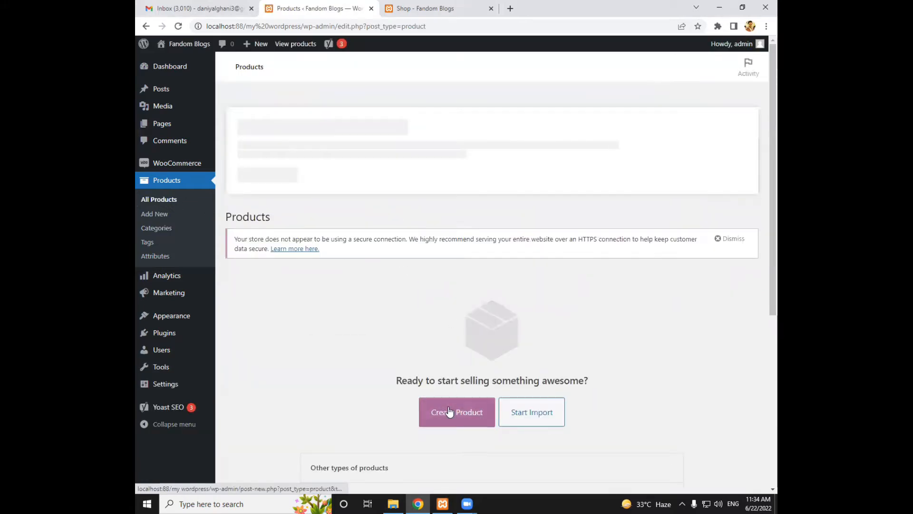
pyautogui.click(450, 412)
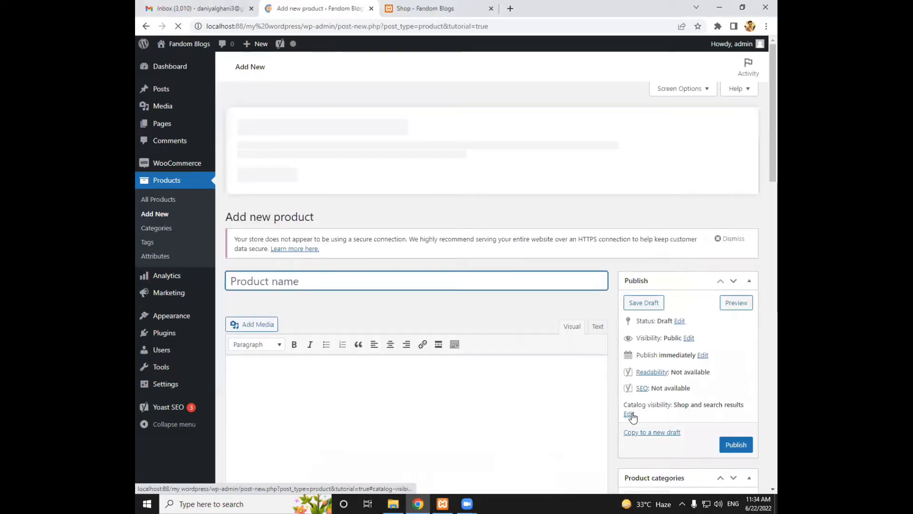
pyautogui.scroll(-3, 633, 416)
pyautogui.click(635, 375)
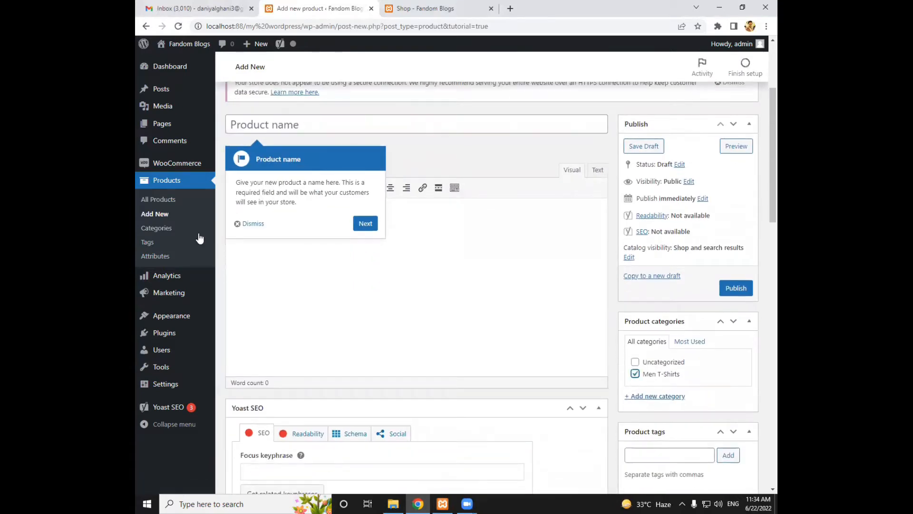
# Dismiss the product name guide and name the product "Dragon Ball-Z Blue"
pyautogui.click(243, 225)
pyautogui.scroll(2, 267, 245)
pyautogui.click(373, 224)
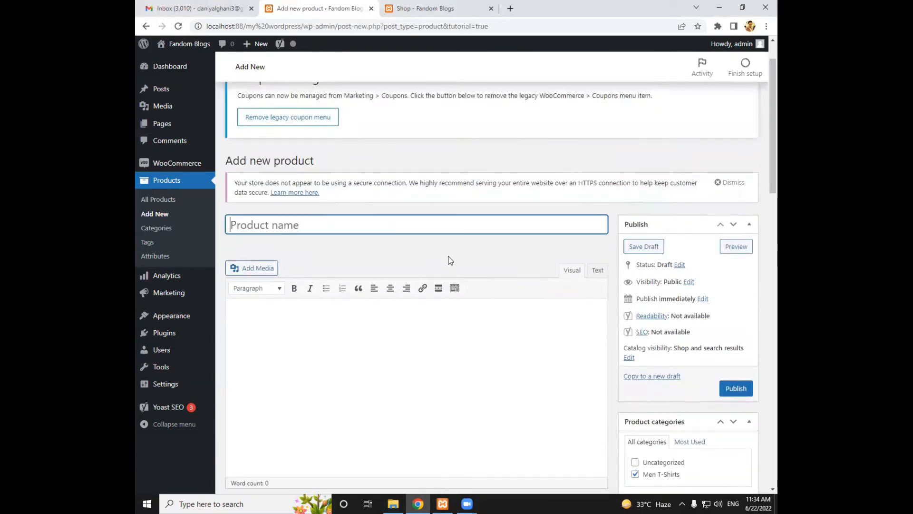
pyautogui.write('Dragon Bal;')
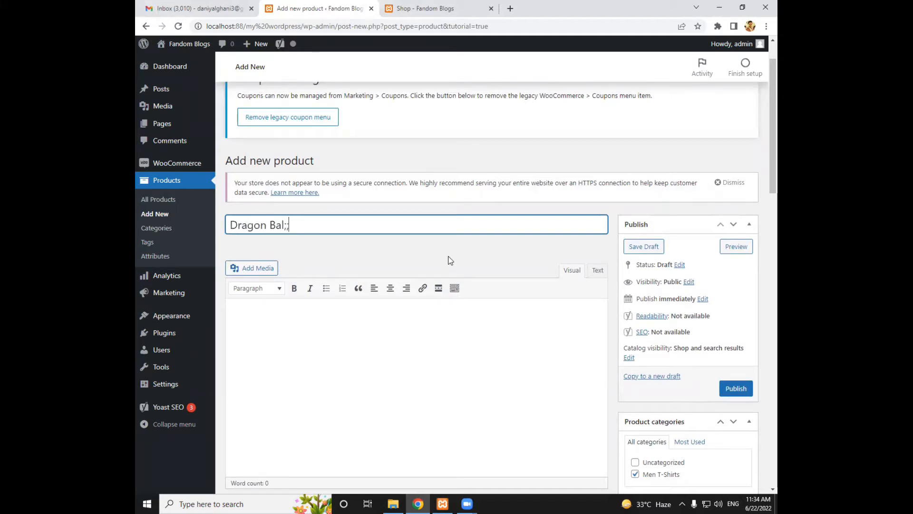
pyautogui.write('-Z Blue')
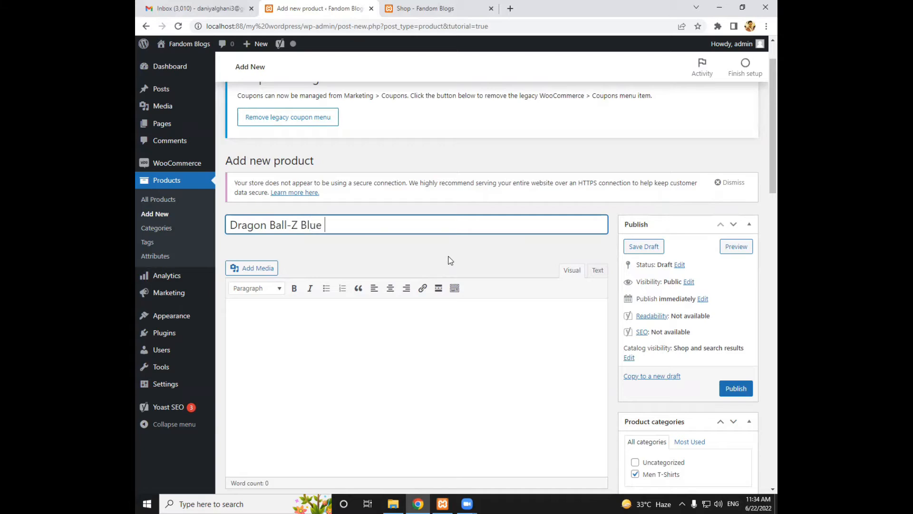
pyautogui.press('BackSpace')
pyautogui.press('BackSpace')
pyautogui.press('BackSpace')
pyautogui.write('Blue')
# Search Google for "dragon ball z blue tshirt" in a new browser tab
pyautogui.click(510, 8)
pyautogui.write('dra')
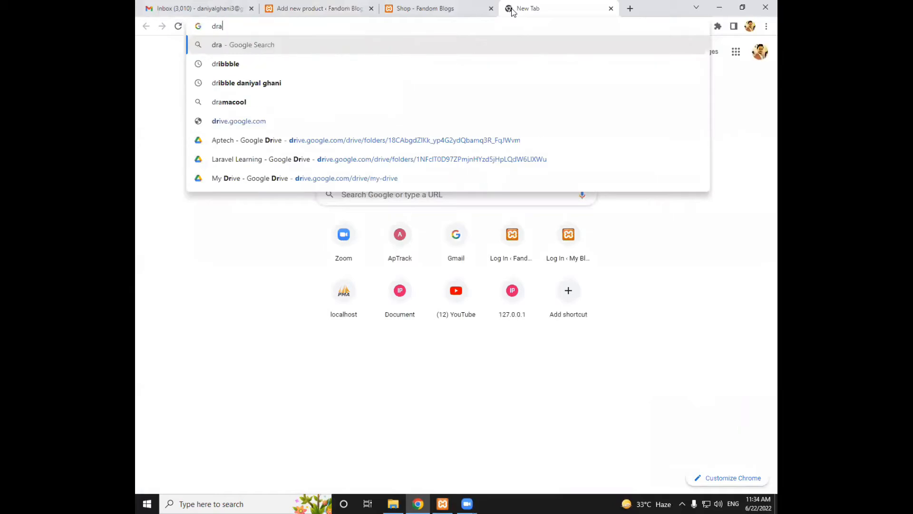
pyautogui.write('oghn')
pyautogui.press('BackSpace')
pyautogui.press('BackSpace')
pyautogui.press('BackSpace')
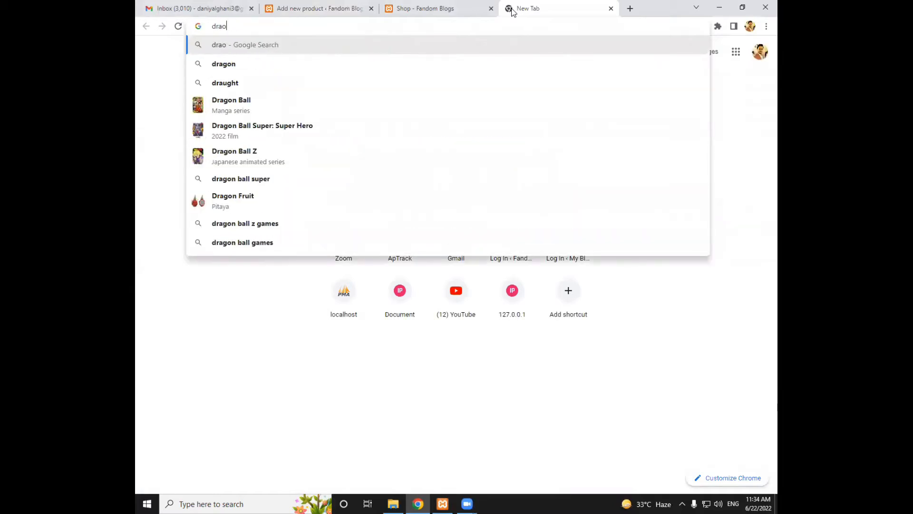
pyautogui.press('BackSpace')
pyautogui.write('gon ball')
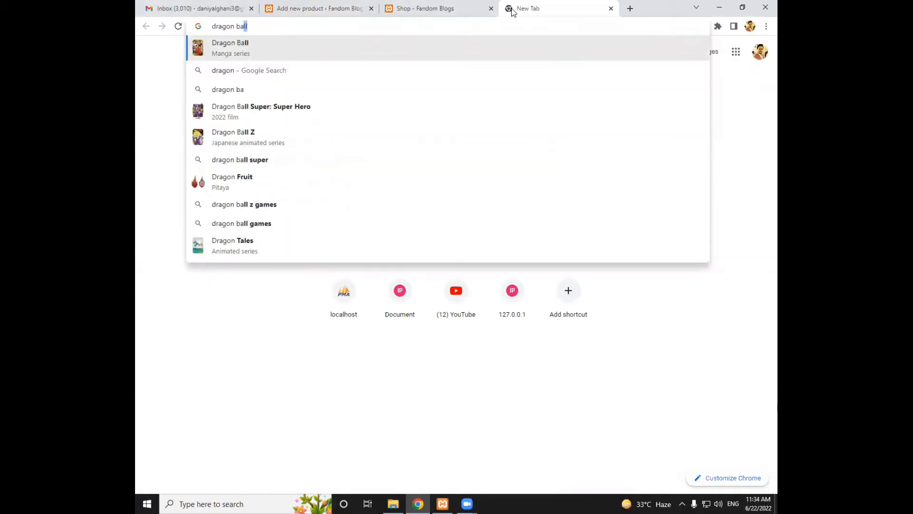
pyautogui.write(' z')
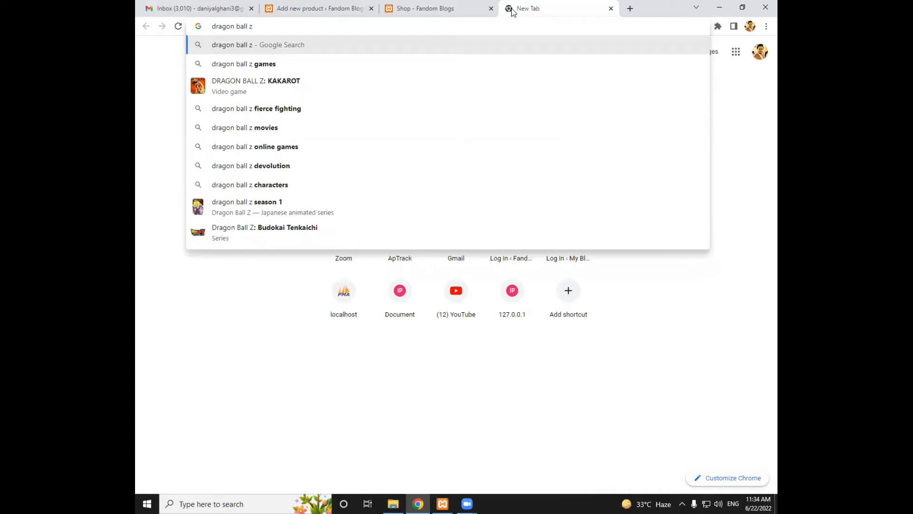
pyautogui.write(' blue tshirt')
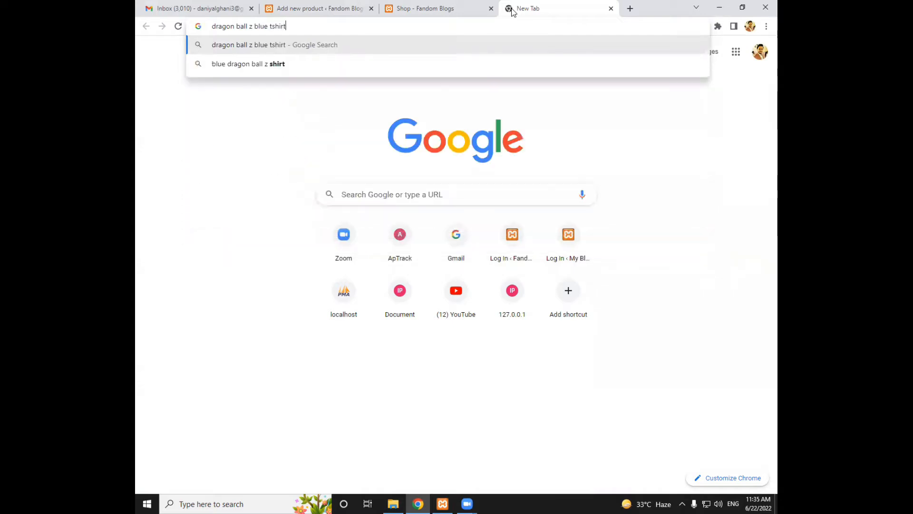
pyautogui.press('Return')
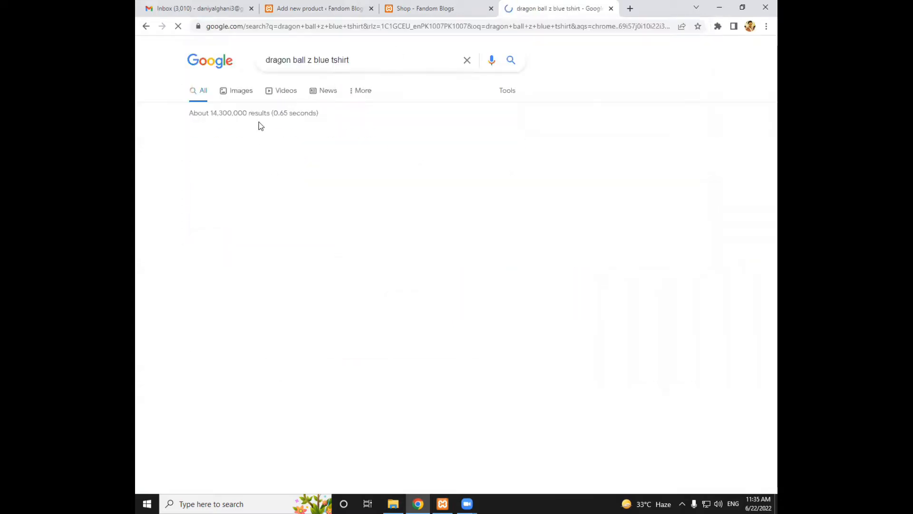
# Show the image results and open the Super Saiyan Vegito Blue T-shirt picture full size in its own browser tab
pyautogui.middleClick(239, 91)
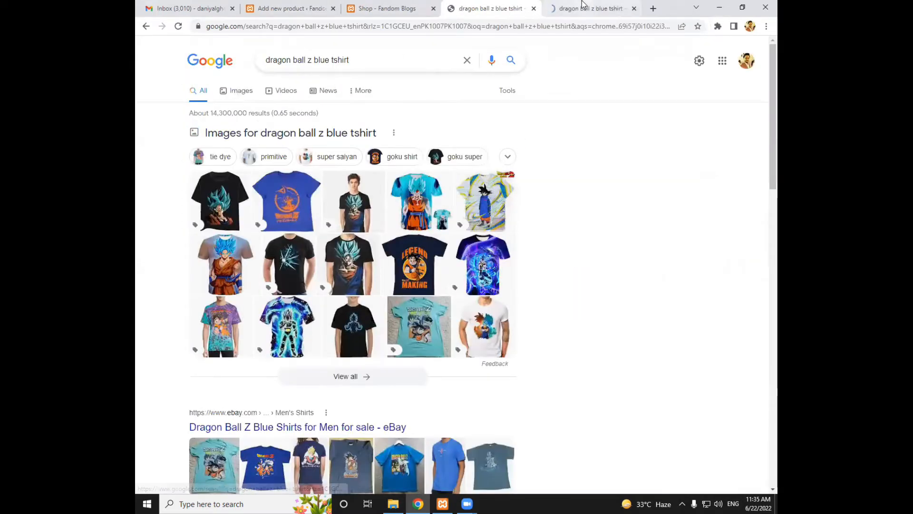
pyautogui.click(581, 7)
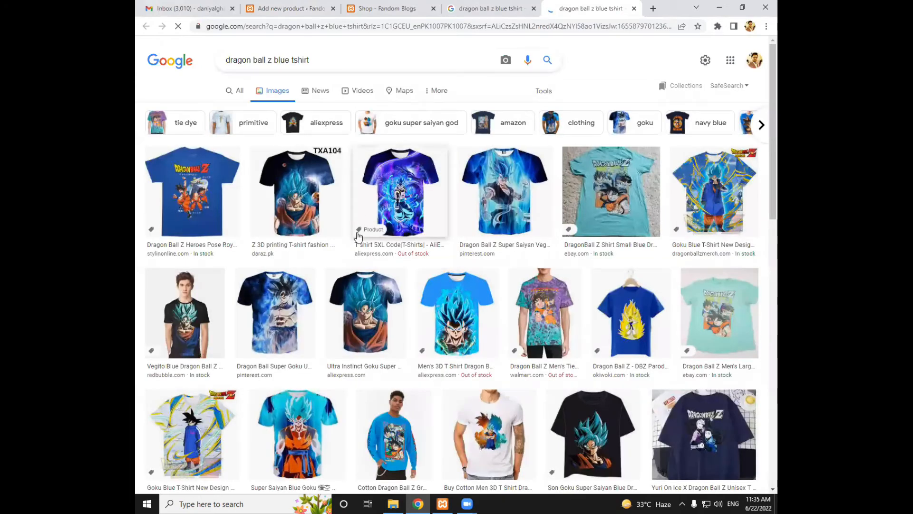
pyautogui.click(512, 208)
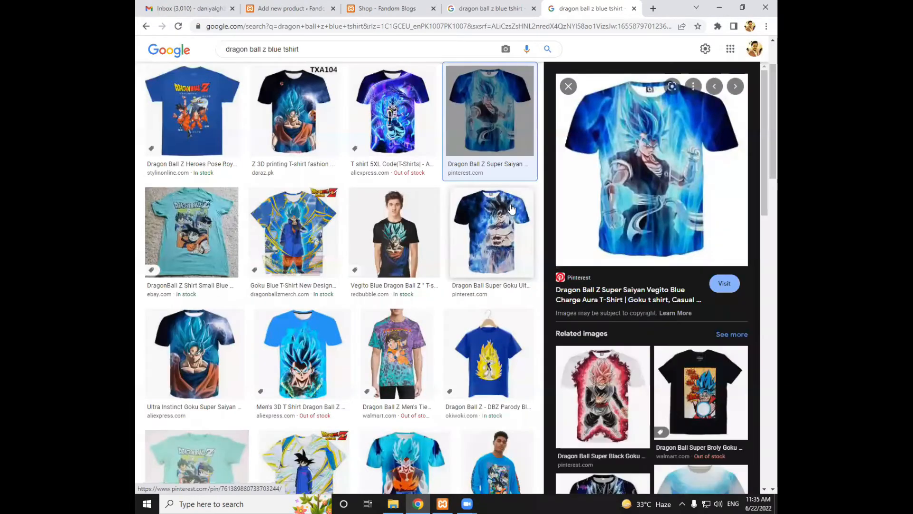
pyautogui.rightClick(601, 203)
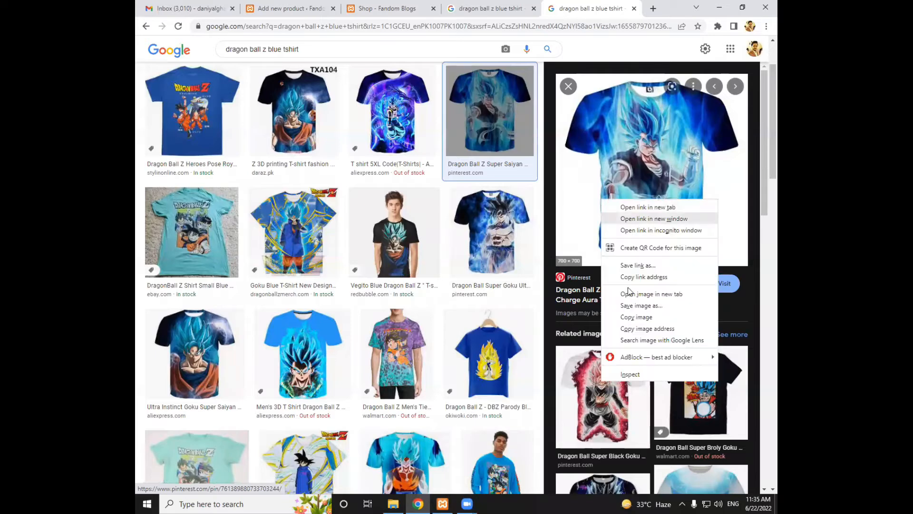
pyautogui.click(632, 293)
pyautogui.click(582, 14)
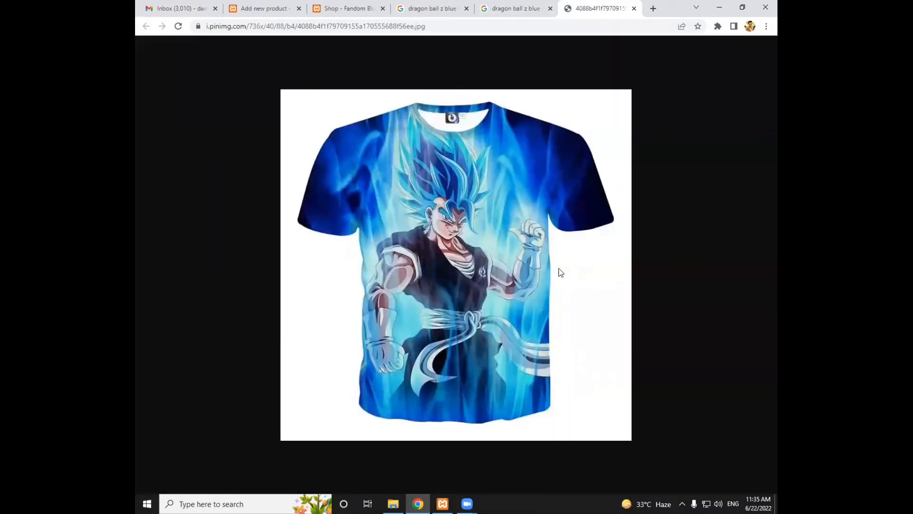
# Save the opened T-shirt picture to the Desktop as "Dragon Ball Z Blue" in JPEG format
pyautogui.rightClick(497, 230)
pyautogui.click(515, 249)
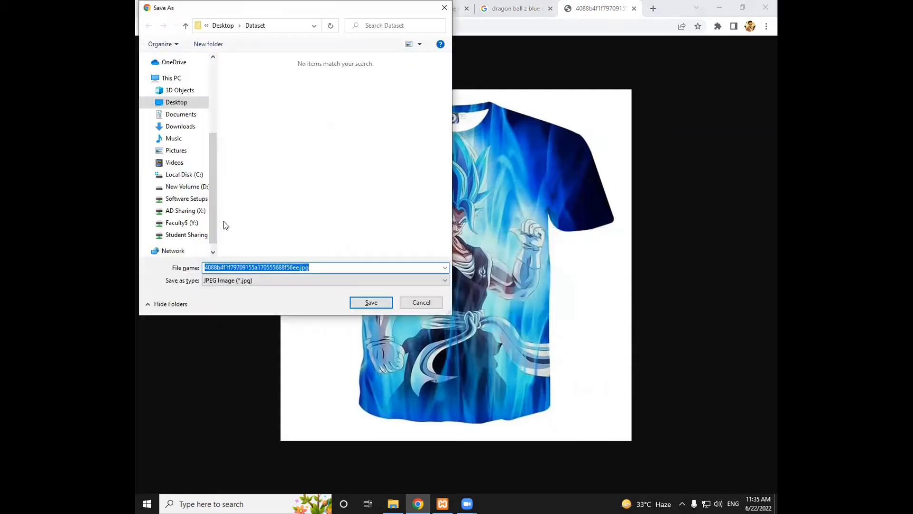
pyautogui.click(176, 102)
pyautogui.click(326, 268)
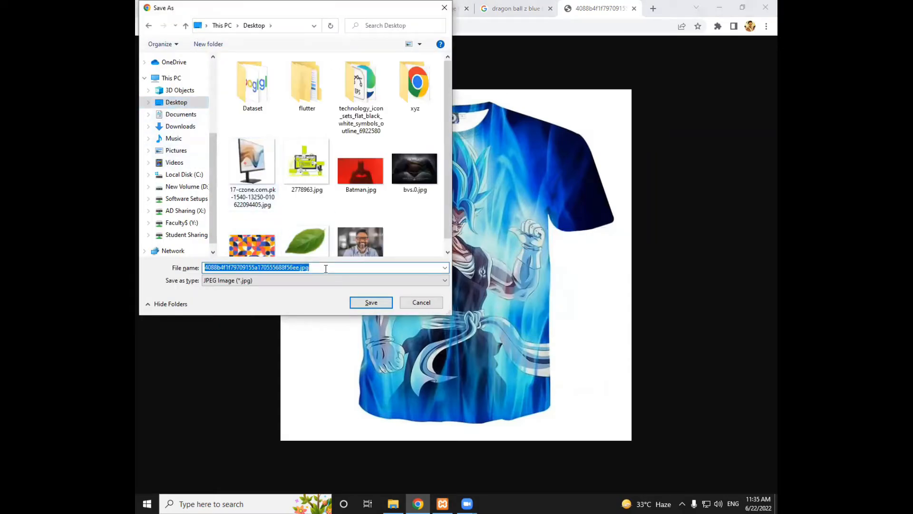
pyautogui.write('Dragon Ball Z Blue')
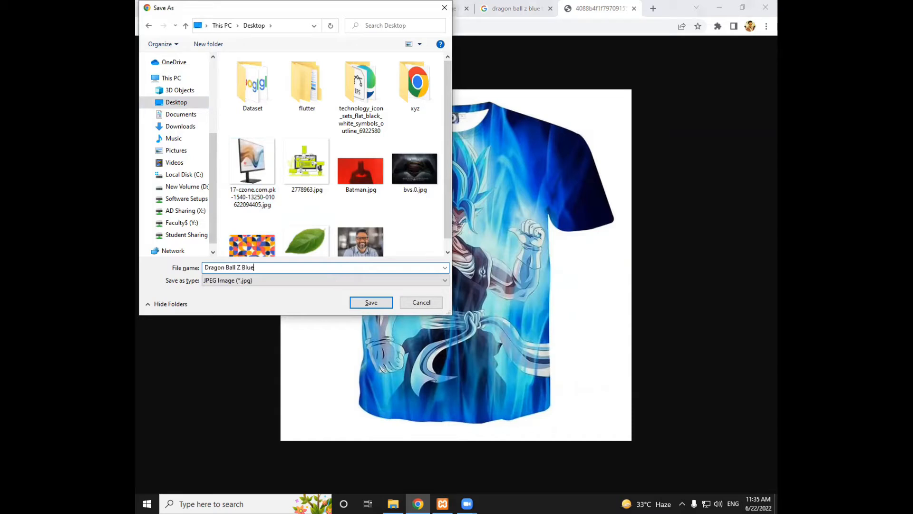
pyautogui.press('Return')
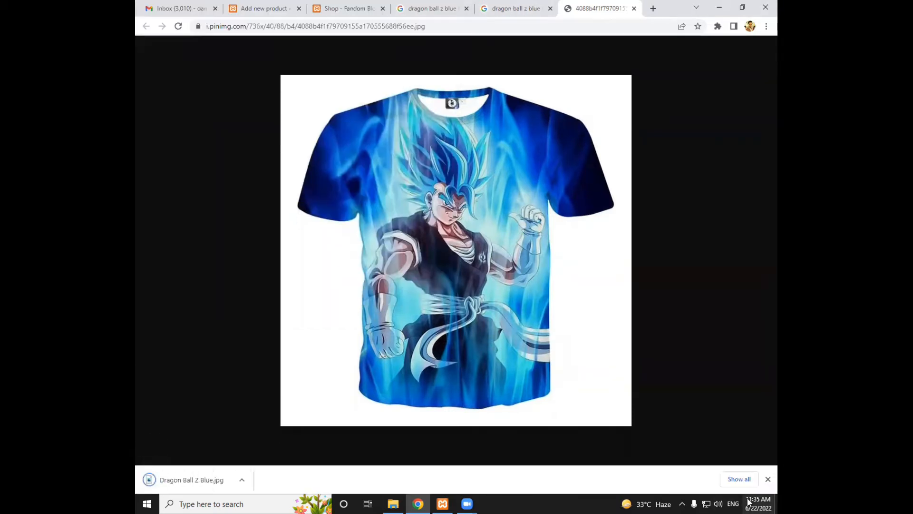
pyautogui.click(768, 479)
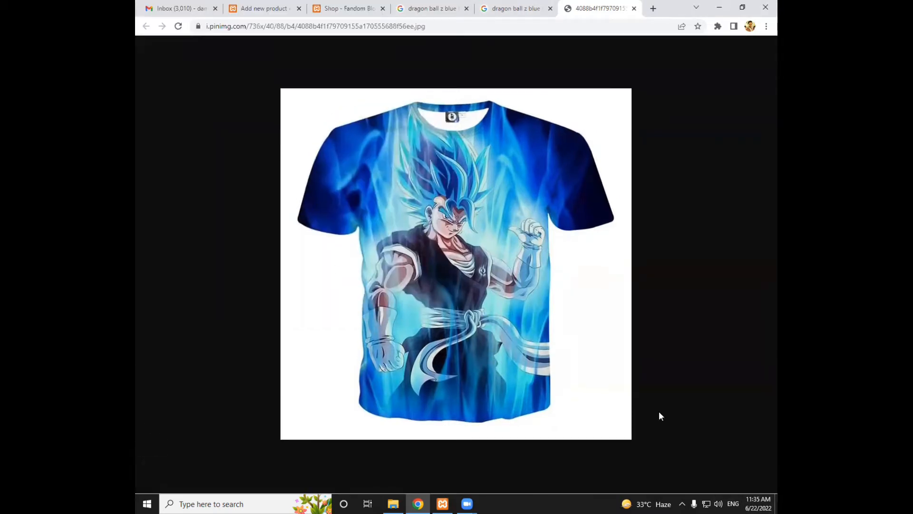
# In the new product's editor, upload "Dragon Ball Z Blue.jpg" from the Desktop and set it as the product image
pyautogui.click(279, 8)
pyautogui.scroll(-2, 326, 202)
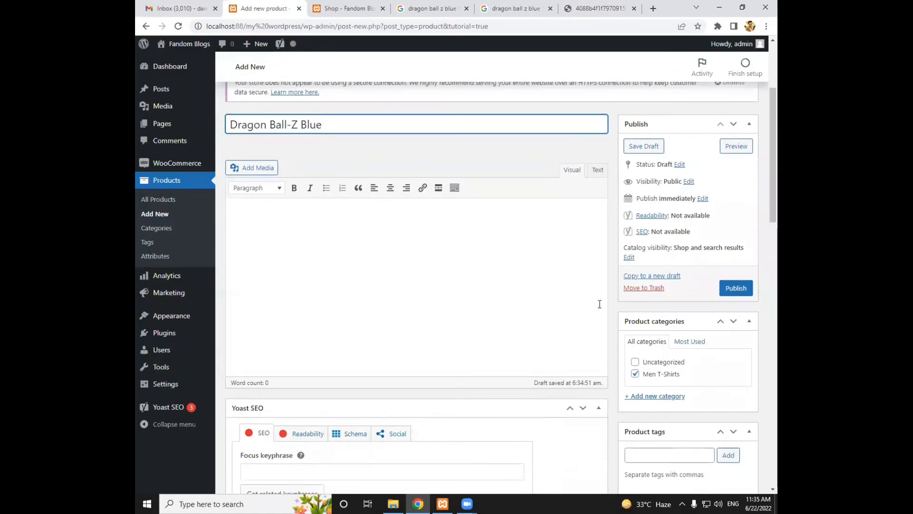
pyautogui.scroll(-5, 534, 240)
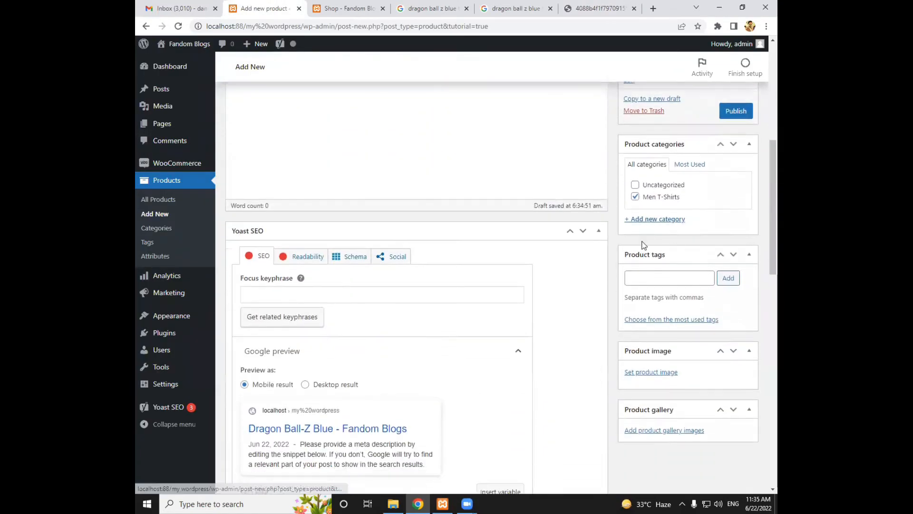
pyautogui.click(665, 301)
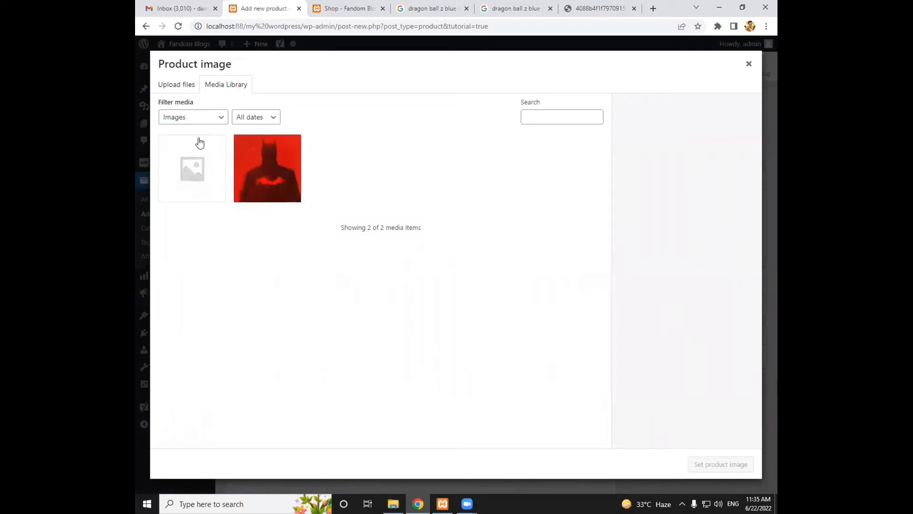
pyautogui.click(164, 88)
pyautogui.click(445, 253)
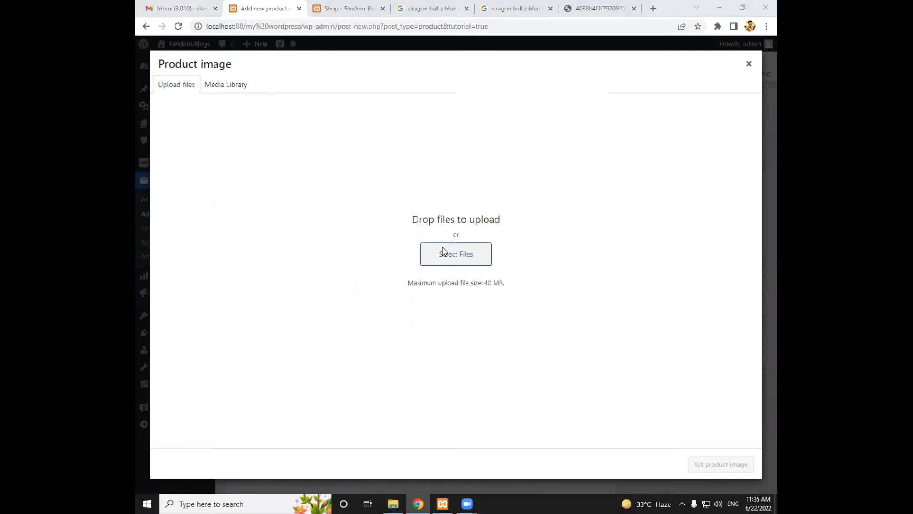
pyautogui.click(183, 128)
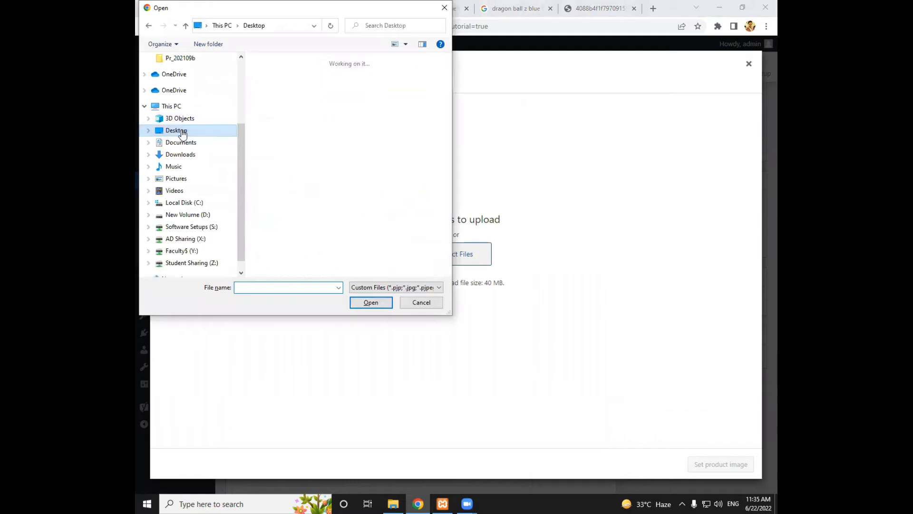
pyautogui.scroll(-2, 347, 162)
pyautogui.scroll(-3, 350, 169)
pyautogui.scroll(1, 350, 168)
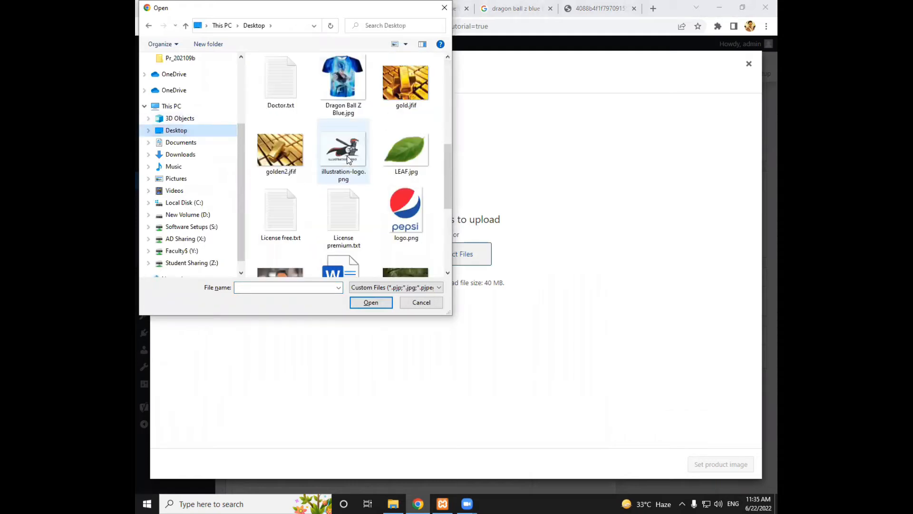
pyautogui.click(335, 102)
pyautogui.click(371, 303)
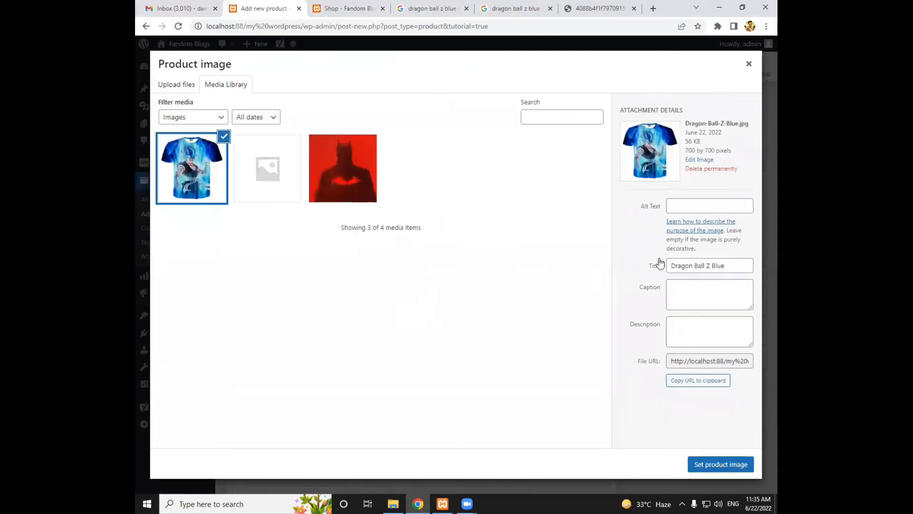
pyautogui.click(740, 460)
# Publish the Dragon Ball-Z Blue product
pyautogui.scroll(-1, 516, 309)
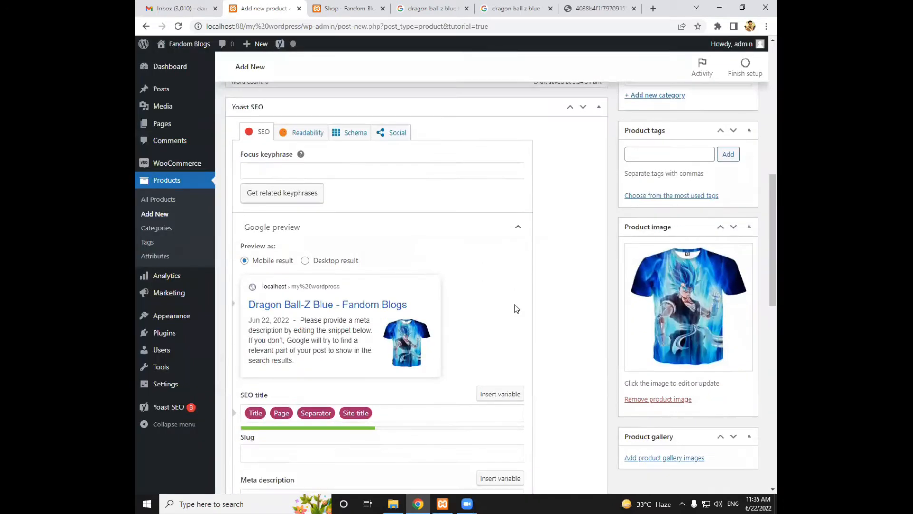
pyautogui.scroll(6, 523, 312)
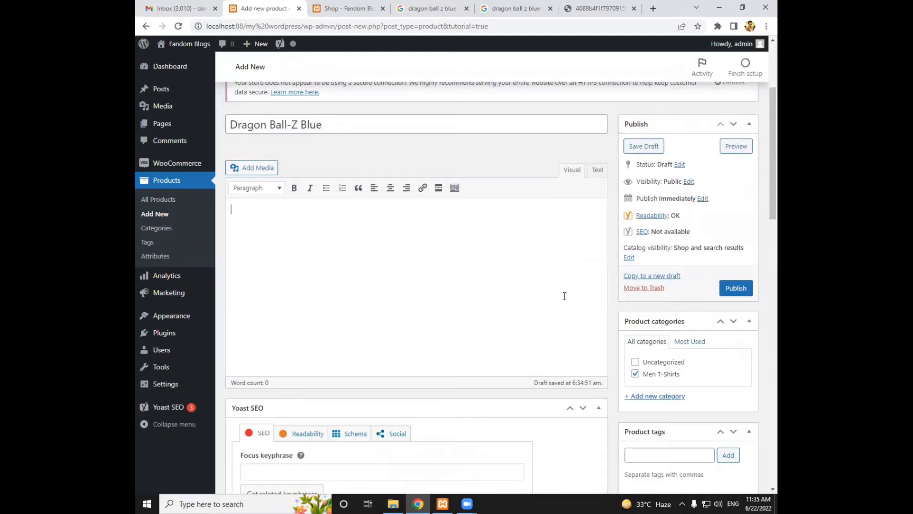
pyautogui.click(737, 294)
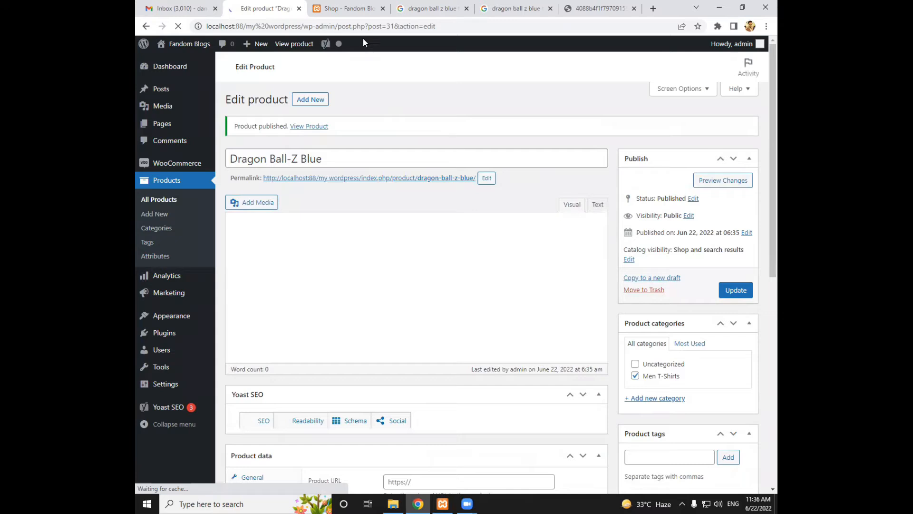
# Reload the store's Shop page and open the Dragon Ball-Z Blue product page to review it
pyautogui.click(354, 12)
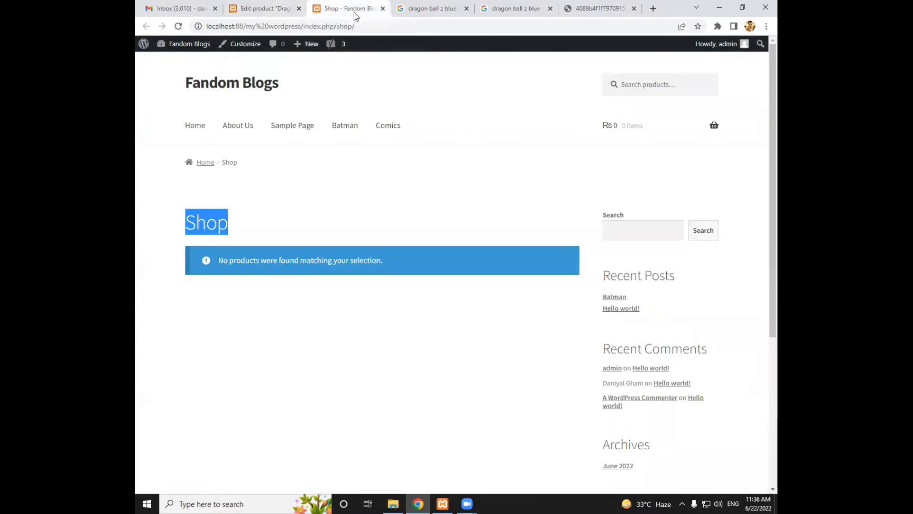
pyautogui.click(341, 29)
pyautogui.press('Return')
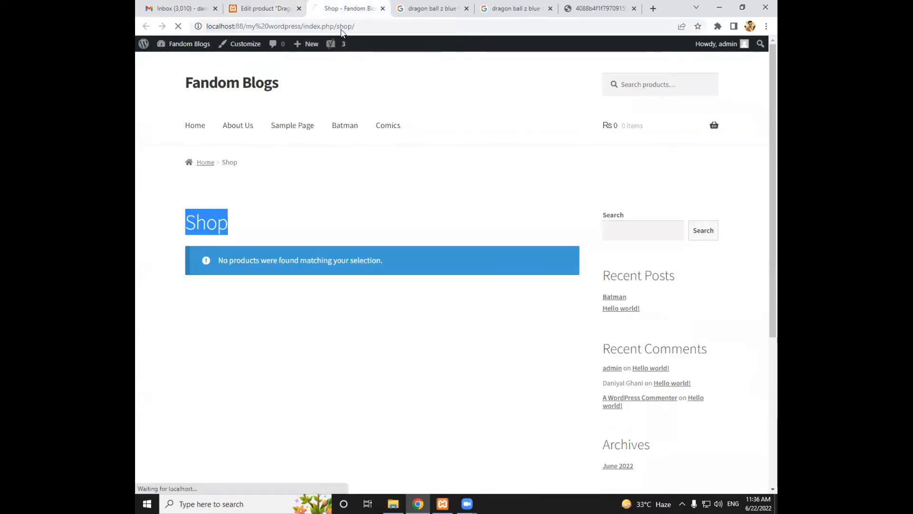
pyautogui.scroll(-2, 428, 109)
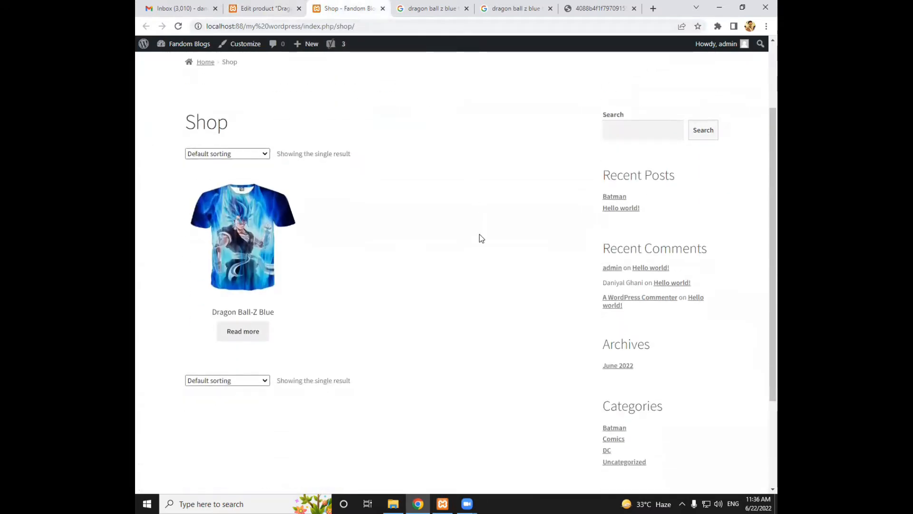
pyautogui.click(247, 251)
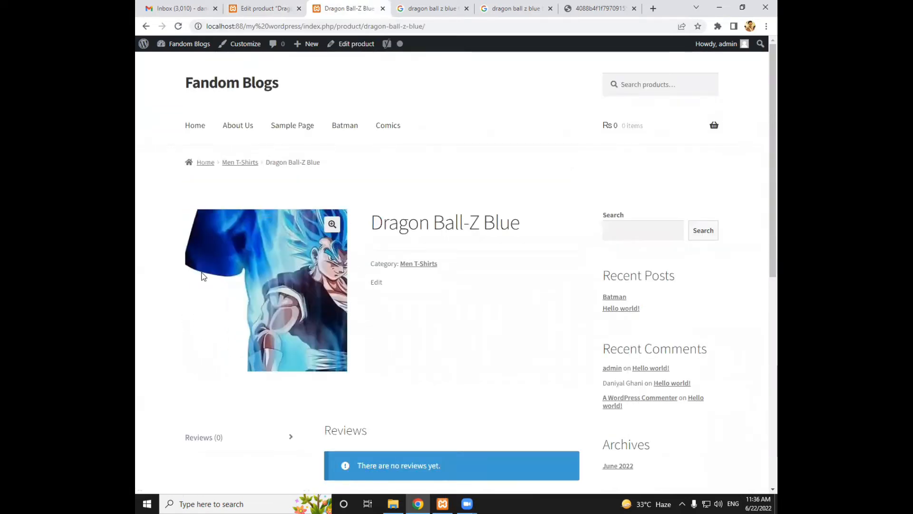
pyautogui.scroll(-1, 515, 289)
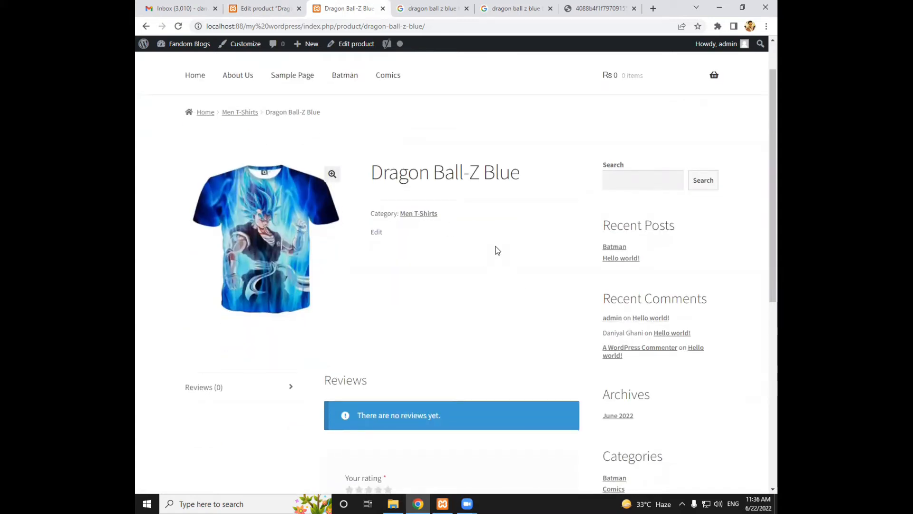
# Return to the product editor and enter "Stylish Dragon Ball-Z tshirts" as the first line of the product description
pyautogui.click(264, 10)
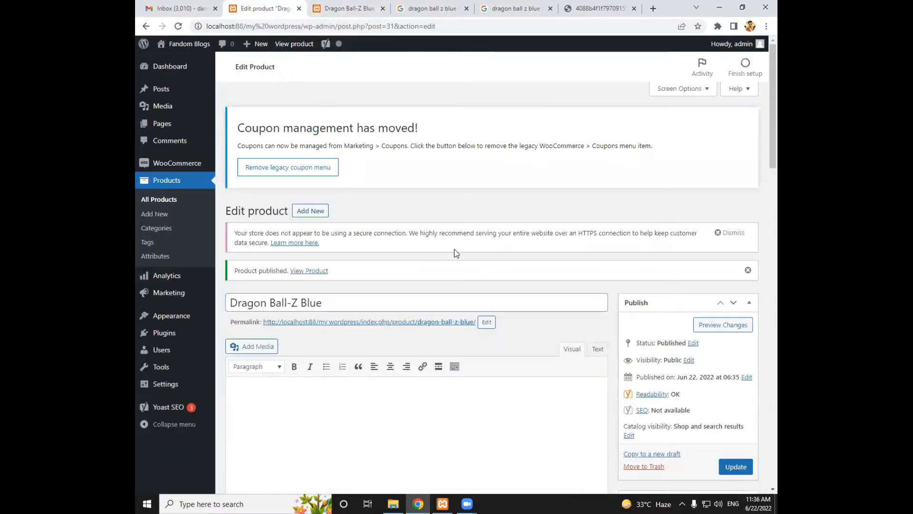
pyautogui.scroll(-2, 442, 272)
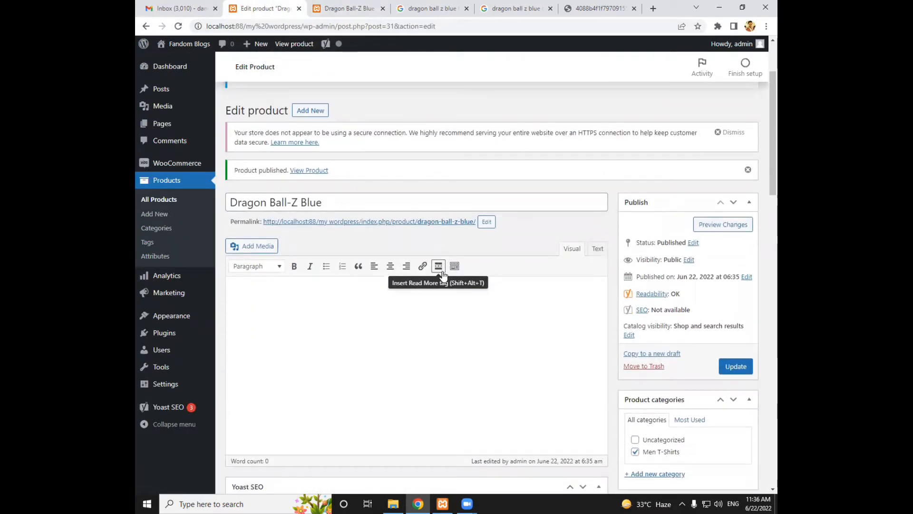
pyautogui.scroll(-2, 465, 328)
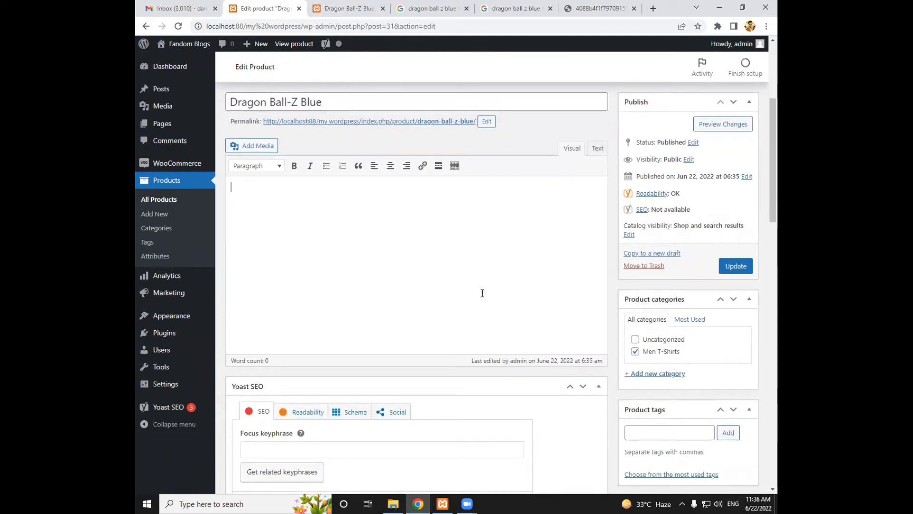
pyautogui.click(521, 11)
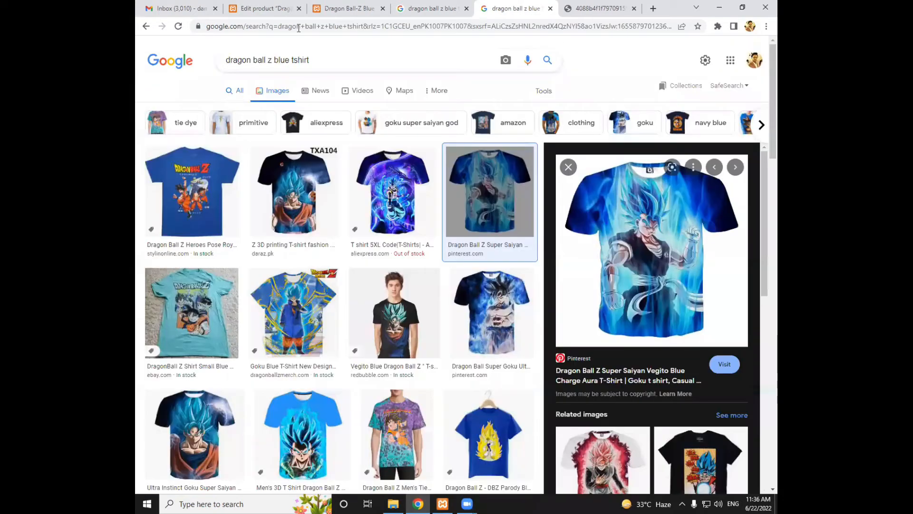
pyautogui.click(284, 9)
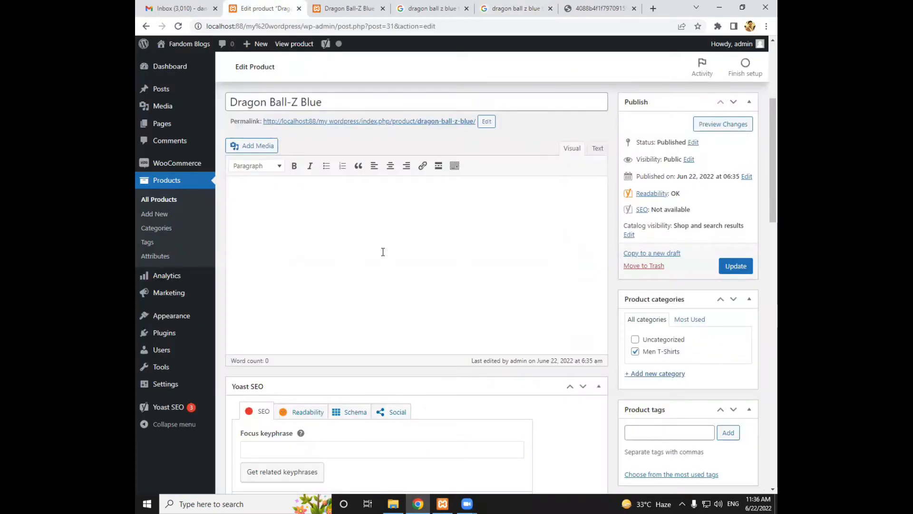
pyautogui.write('tylish Drago')
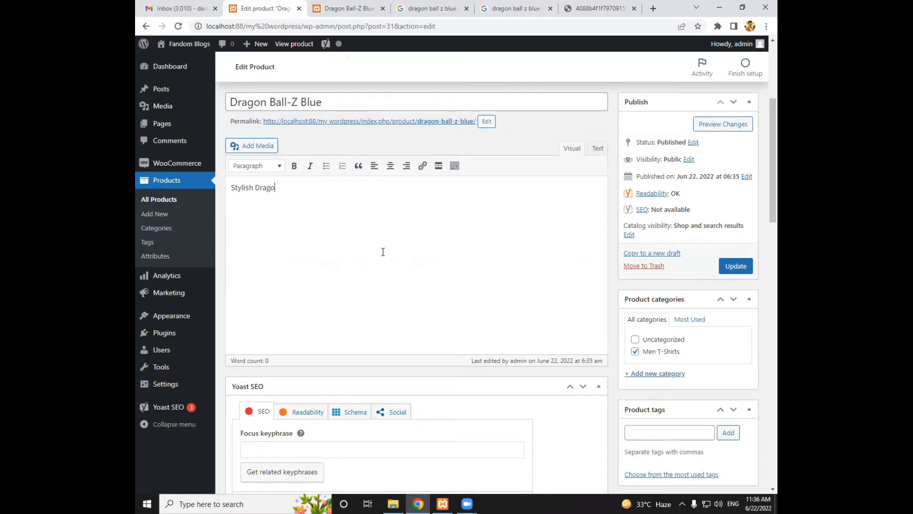
pyautogui.write('n V')
pyautogui.press('BackSpace')
pyautogui.write('Ball- Z tshirts')
pyautogui.press('Return')
# Add the description line "Round neck t-shirts" and correct the end of the first line to "t-shirt"
pyautogui.write('Round')
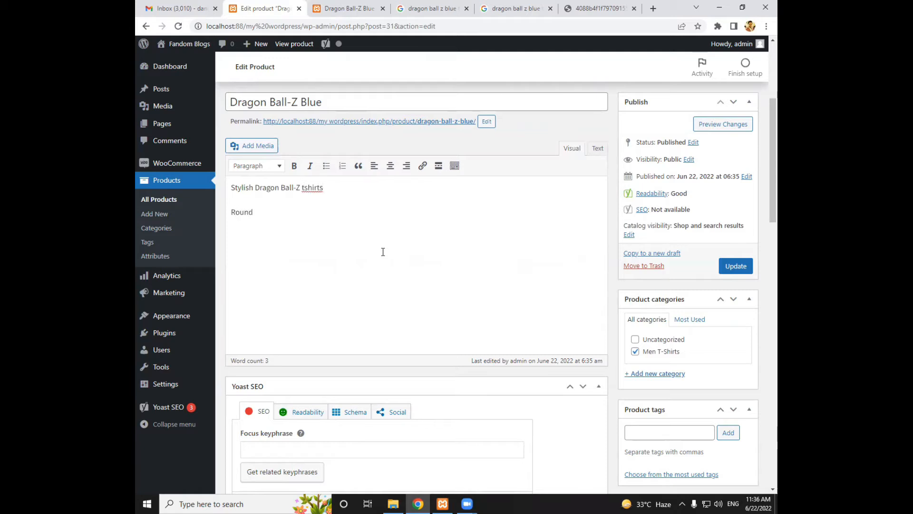
pyautogui.write(' neck ')
pyautogui.write('t-shi')
pyautogui.write('rt')
pyautogui.write('-')
pyautogui.click(346, 187)
pyautogui.press('BackSpace')
# Format both description lines as a bulleted list in regular, non-bold text
pyautogui.moveTo(296, 213); pyautogui.dragTo(221, 180)
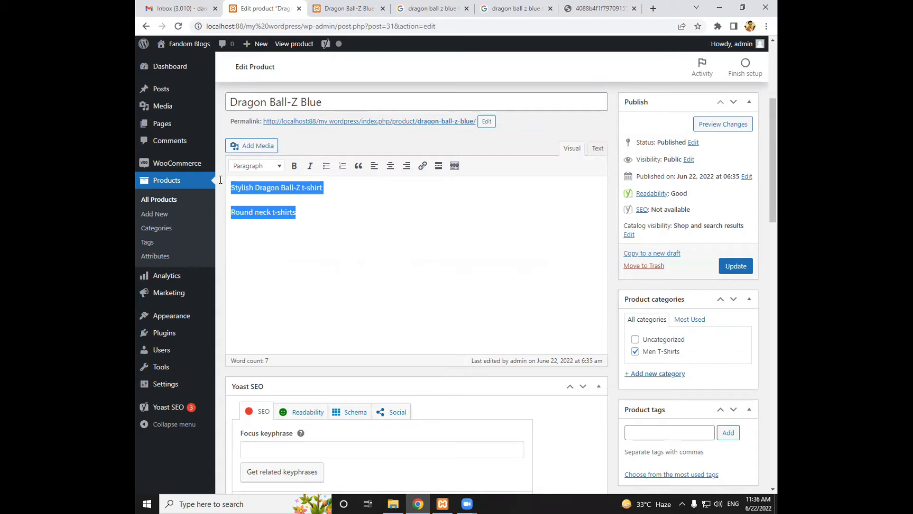
pyautogui.click(294, 165)
pyautogui.click(327, 165)
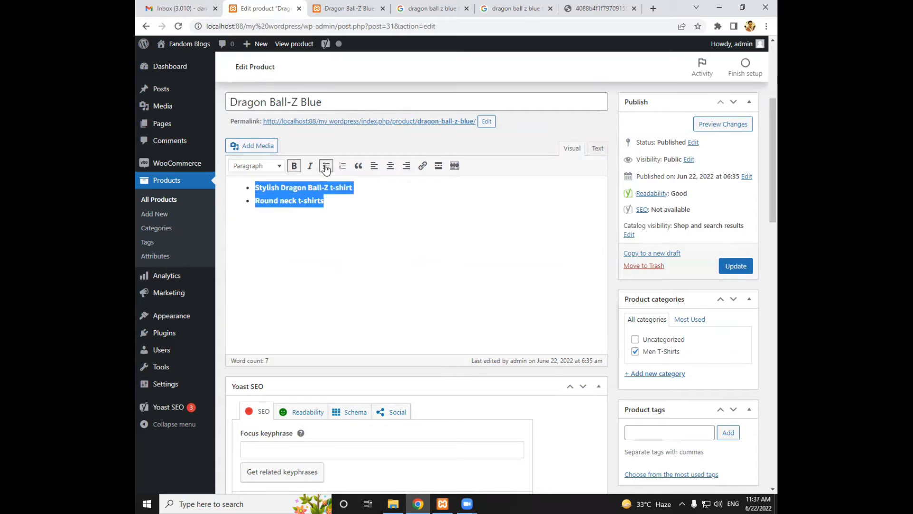
pyautogui.click(294, 165)
# Add a third bullet "Shipping all across the world" to the description and update the product
pyautogui.click(367, 232)
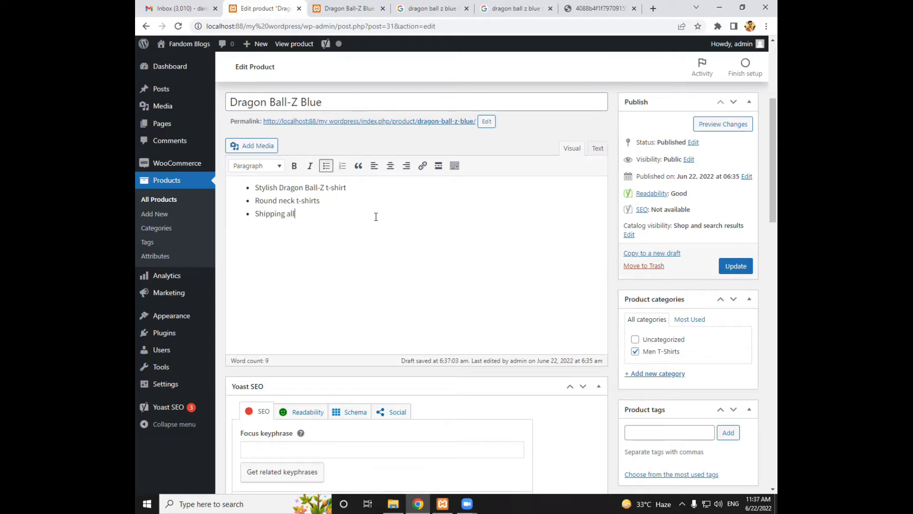
pyautogui.write('s the world')
pyautogui.click(739, 266)
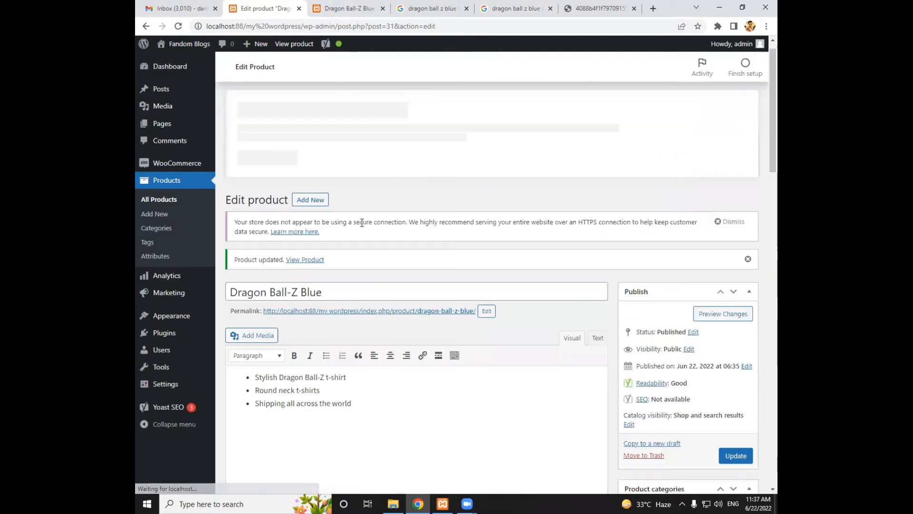
# Reload the Dragon Ball-Z Blue store page, check its Description section, and return to the product editor
pyautogui.click(339, 11)
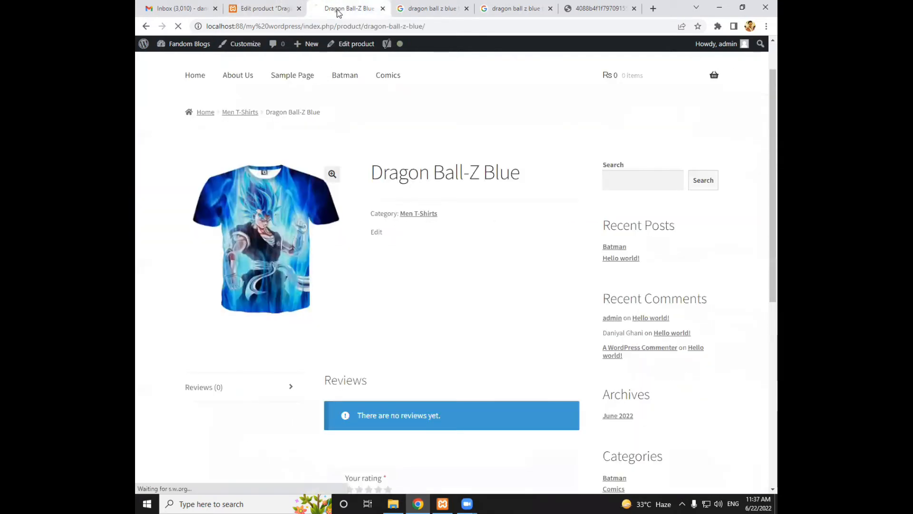
pyautogui.scroll(-1, 418, 157)
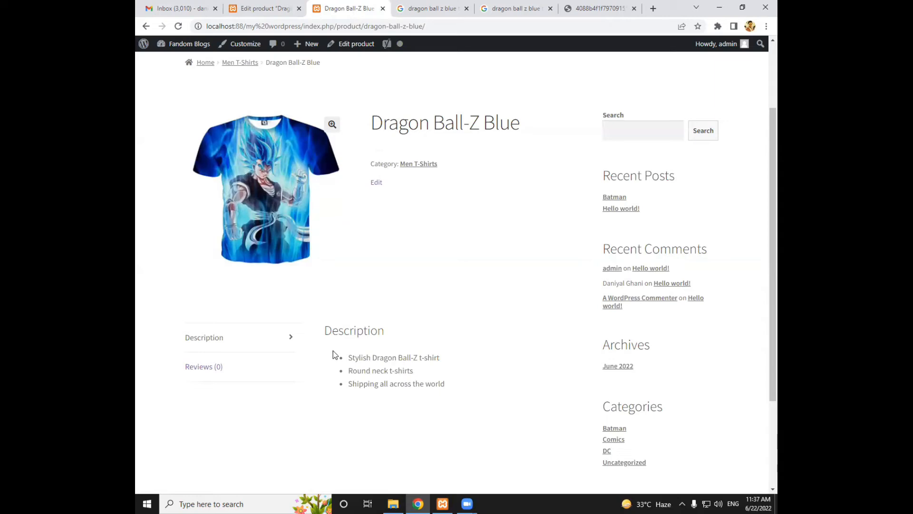
pyautogui.click(289, 337)
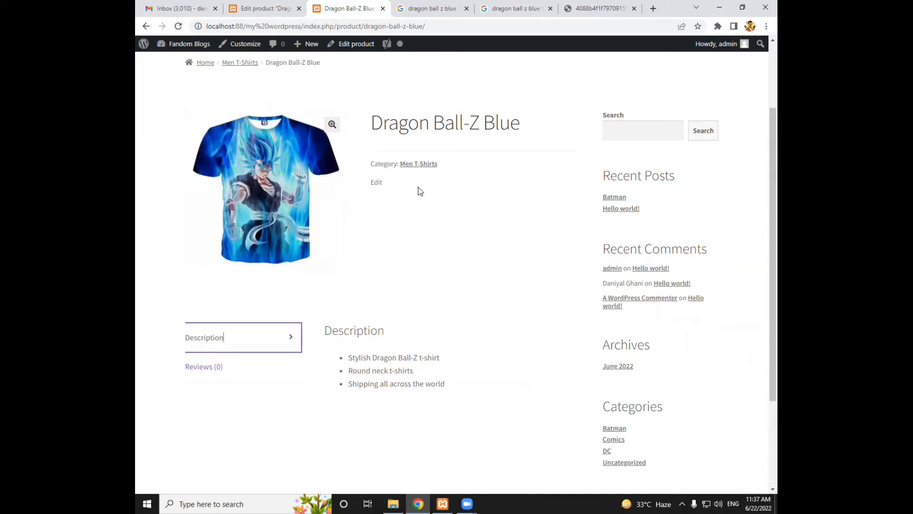
pyautogui.click(262, 14)
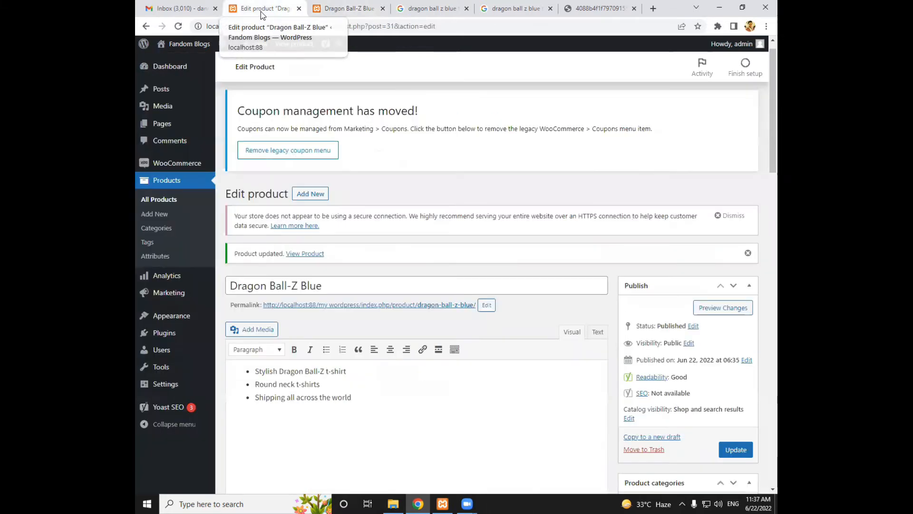
# Add a new store product and enter "Assassins Creed T-Shirt Black" as its name
pyautogui.click(171, 182)
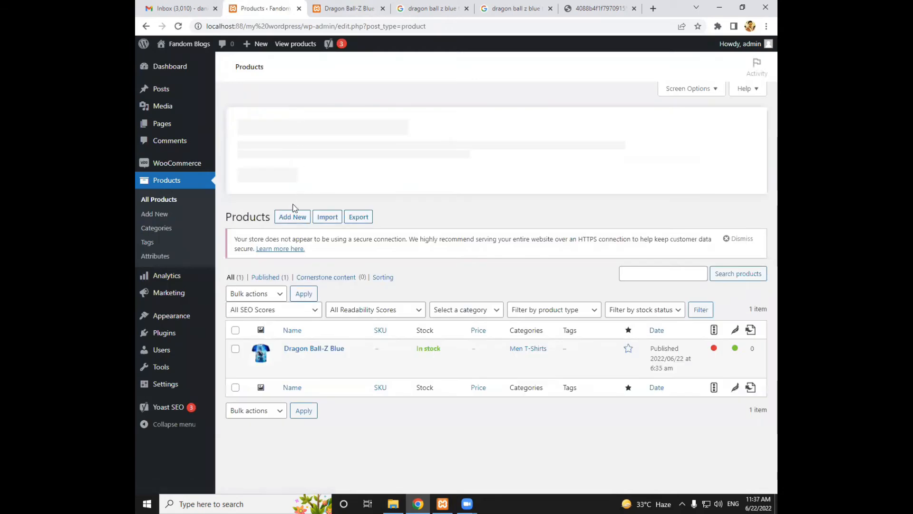
pyautogui.click(293, 216)
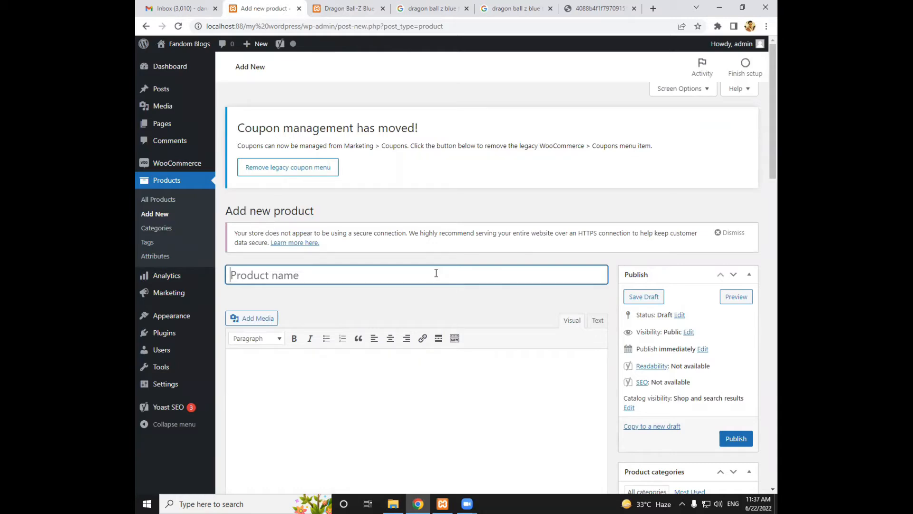
pyautogui.scroll(-1, 436, 273)
pyautogui.write('Assassins Cre')
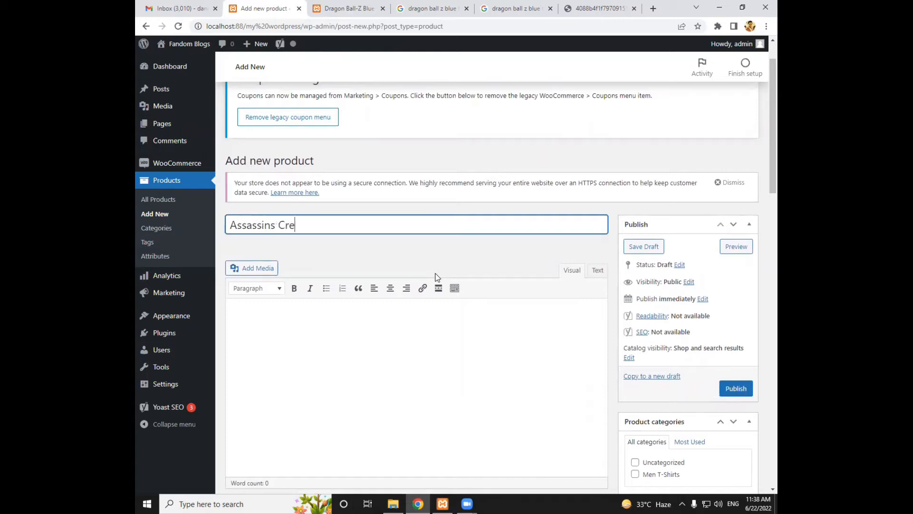
pyautogui.write('ed T-Shirt B')
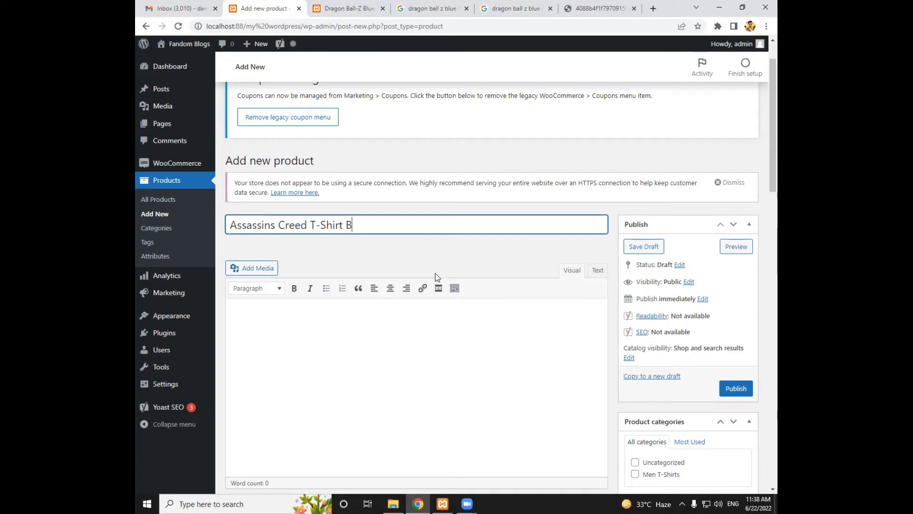
pyautogui.write('lack')
# Shorten the product name to "Assassins Creed Black" and assign the product to the Men T-Shirts category
pyautogui.hotkey('ctrl', 'Left')
pyautogui.hotkey('ctrl', 'shift', 'Left')
pyautogui.hotkey('ctrl', 'shift', 'Left')
pyautogui.press('BackSpace')
pyautogui.press('BackSpace')
pyautogui.scroll(-3, 665, 357)
pyautogui.click(657, 327)
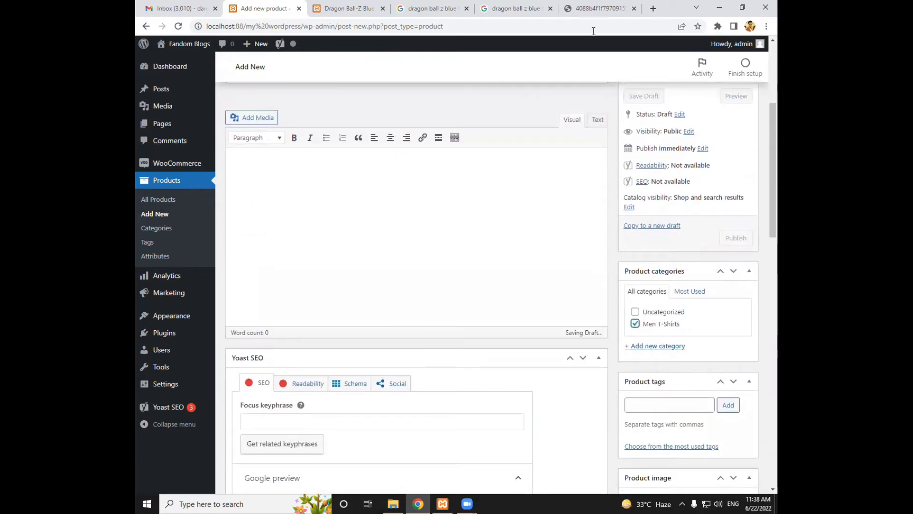
# Close the old Dragon Ball image tab and search Google Images for "assassins creed blue tshirt"
pyautogui.click(578, 5)
pyautogui.hotkey('ctrl', 'w')
pyautogui.click(294, 61)
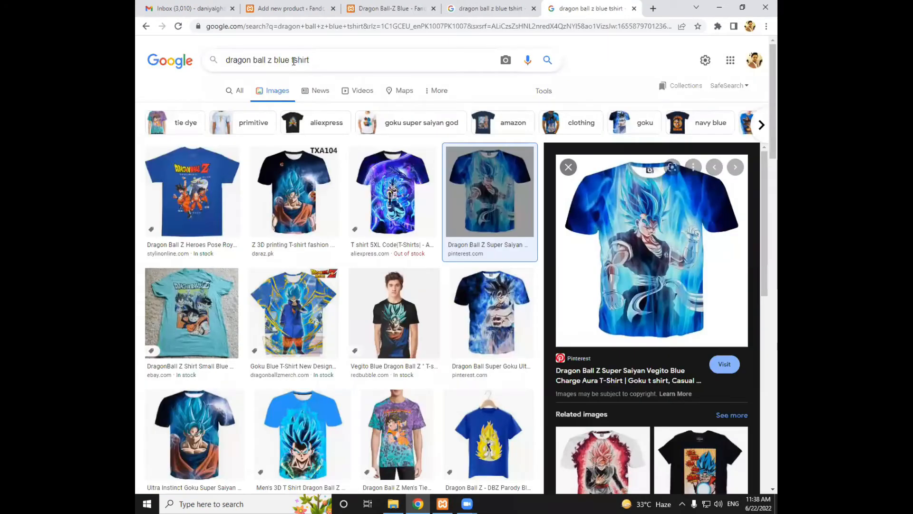
pyautogui.moveTo(274, 60); pyautogui.dragTo(175, 59)
pyautogui.write('assass')
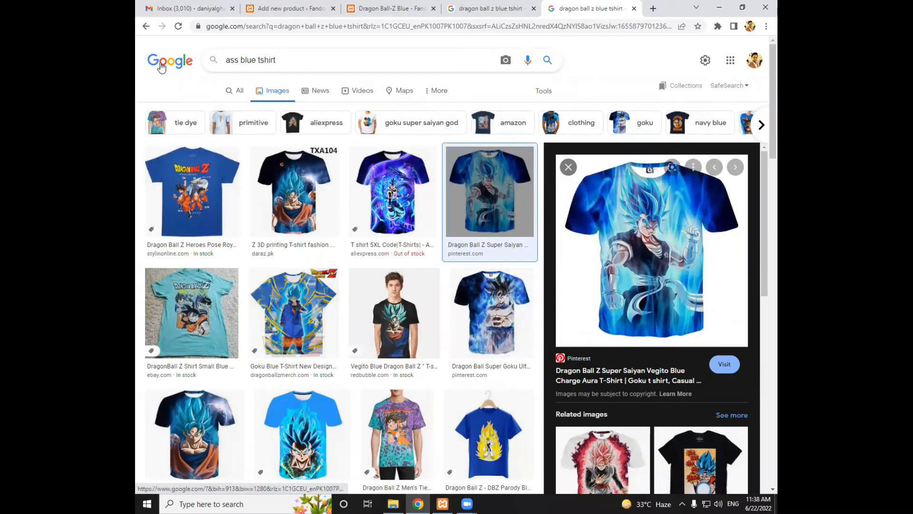
pyautogui.write('ins cre')
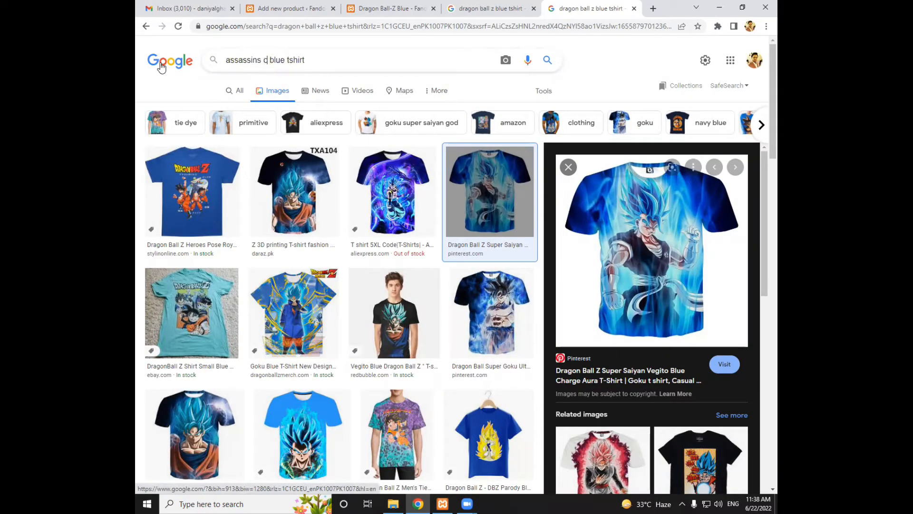
pyautogui.write('ed')
pyautogui.press('Return')
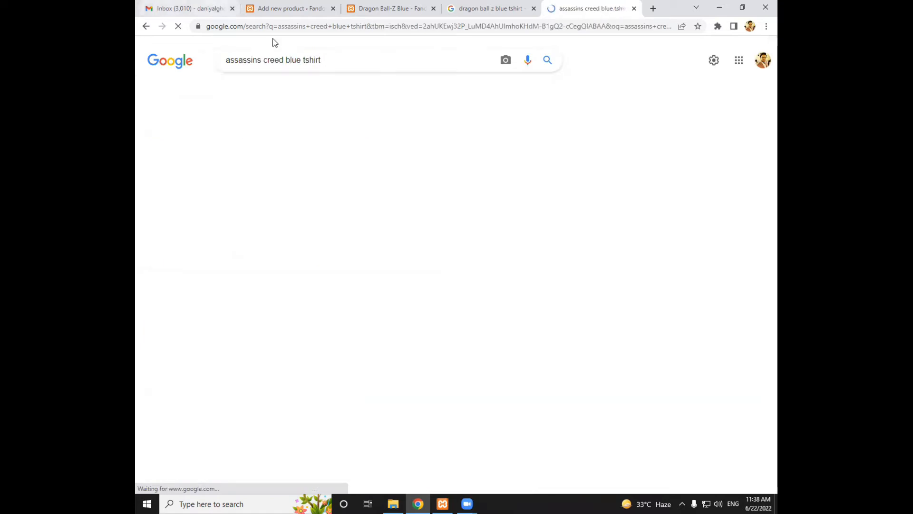
# Change the image search to "assassins creed black tshirt"
pyautogui.doubleClick(301, 57)
pyautogui.write('black')
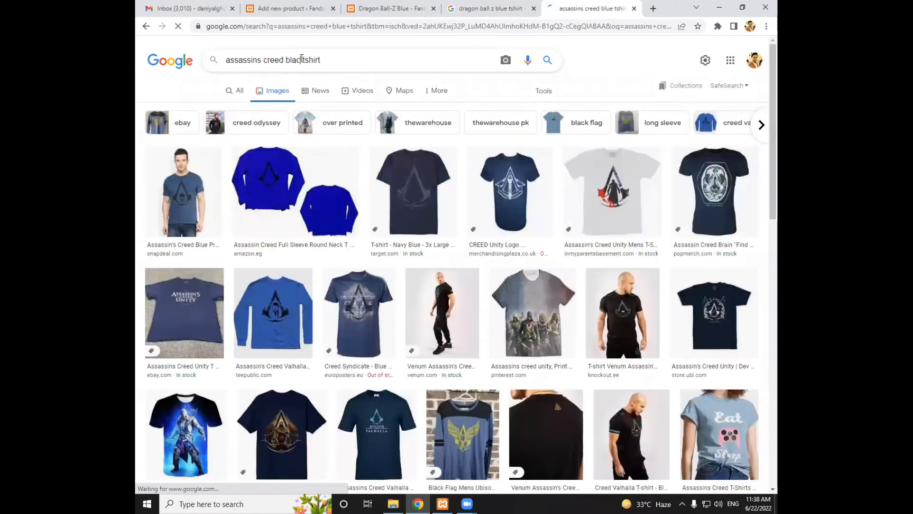
pyautogui.press('Return')
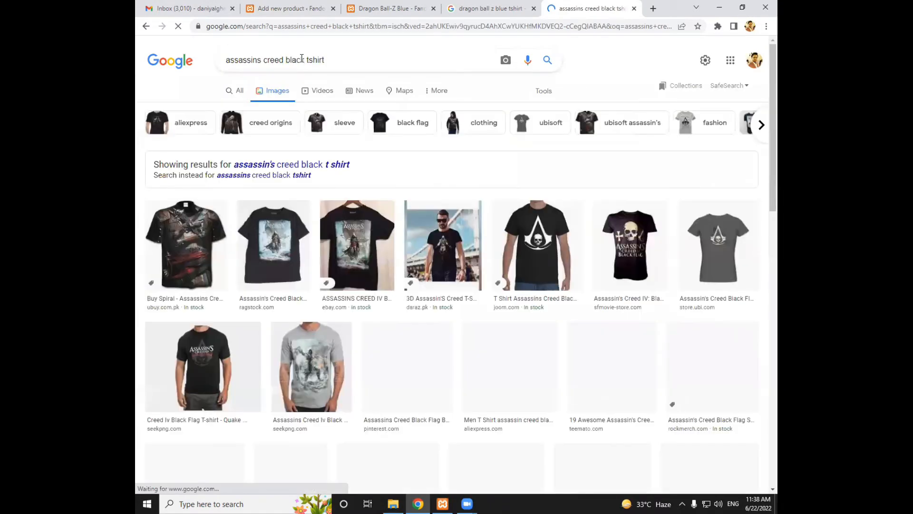
pyautogui.scroll(-1, 388, 139)
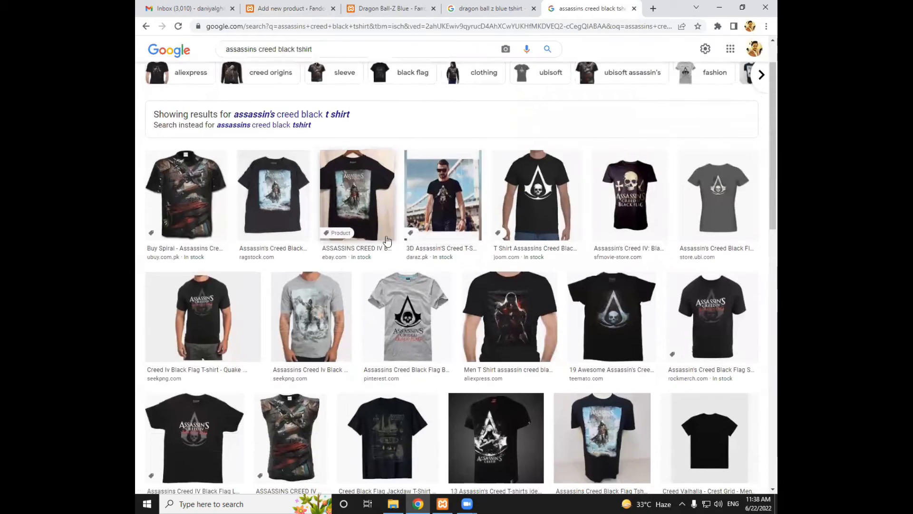
# Open the full image of the Spiral Assassins Creed IV Black Flag allover T-shirt in a new tab and switch to it
pyautogui.click(195, 188)
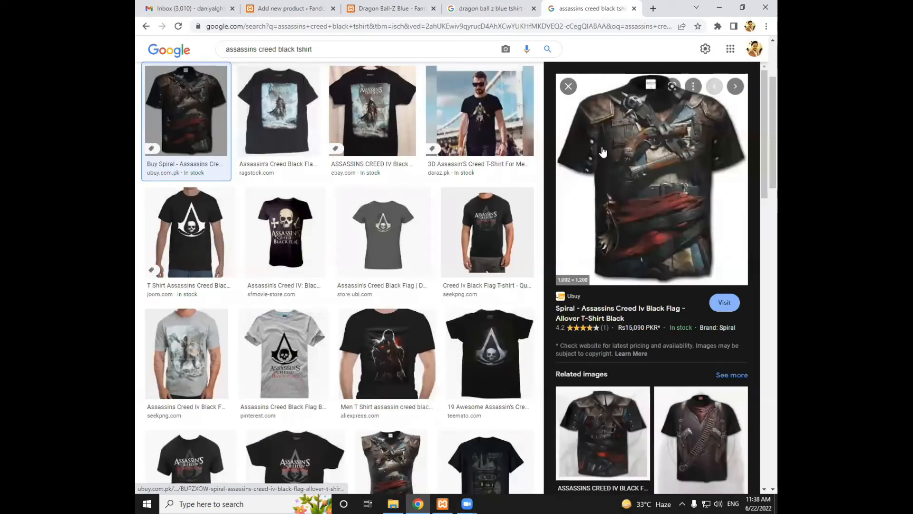
pyautogui.rightClick(609, 168)
pyautogui.click(641, 243)
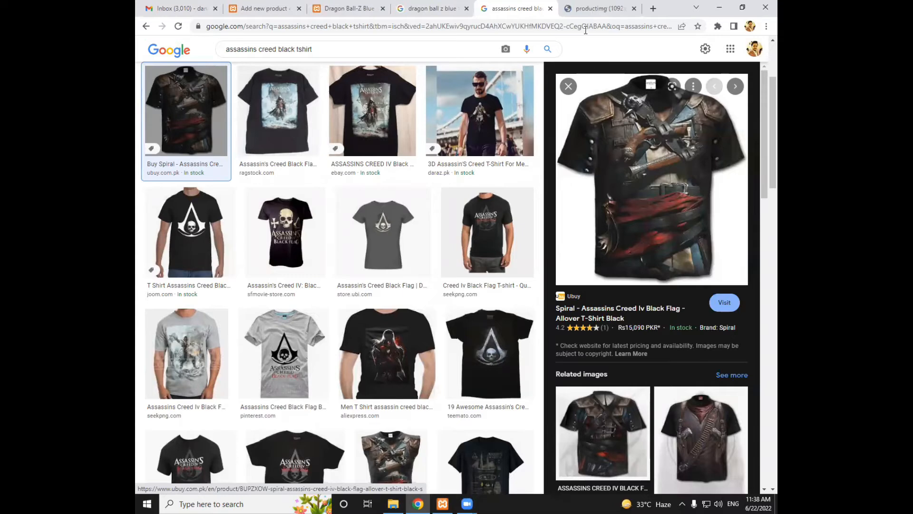
pyautogui.click(588, 10)
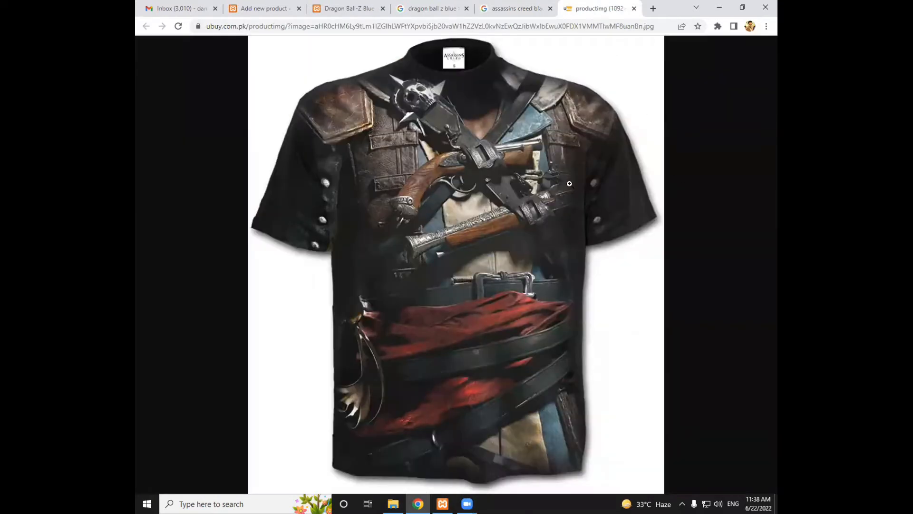
# Save the T-shirt image to the Desktop as "Assassins Creed" and close the image tab
pyautogui.rightClick(449, 159)
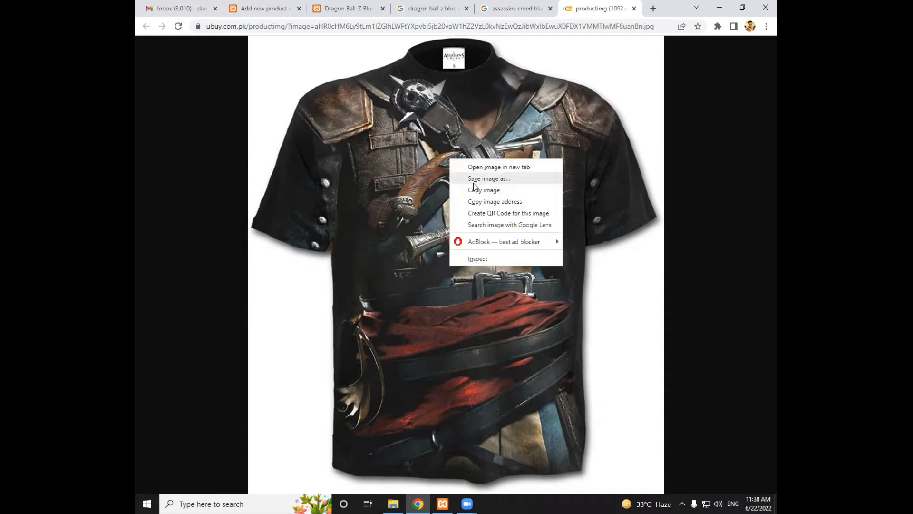
pyautogui.click(475, 180)
pyautogui.write('Assassins Creed')
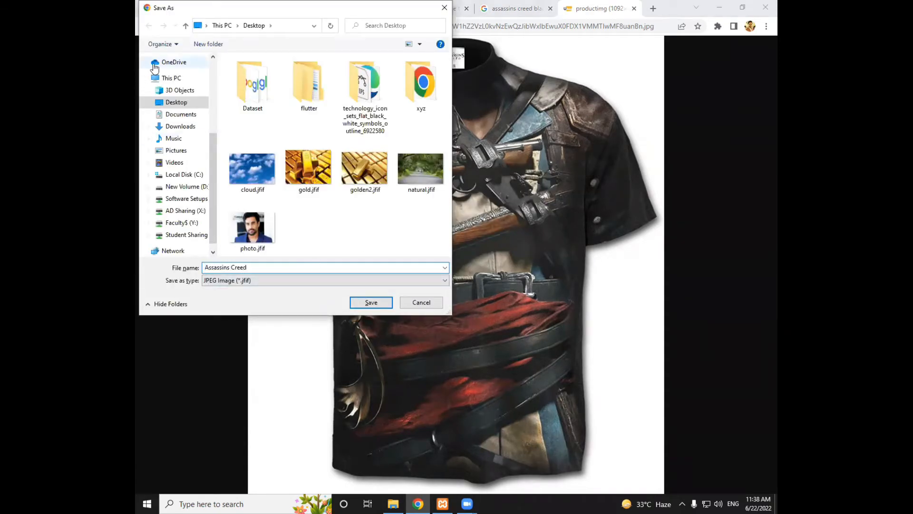
pyautogui.click(188, 106)
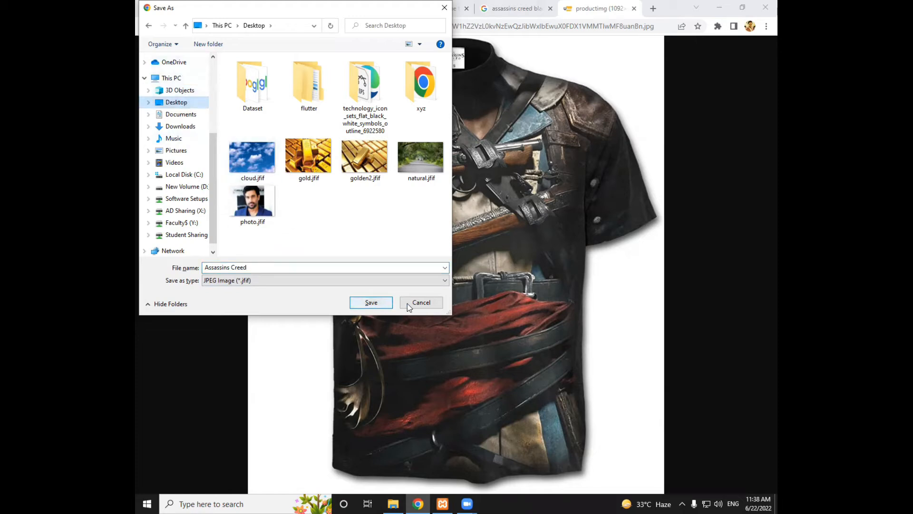
pyautogui.click(371, 304)
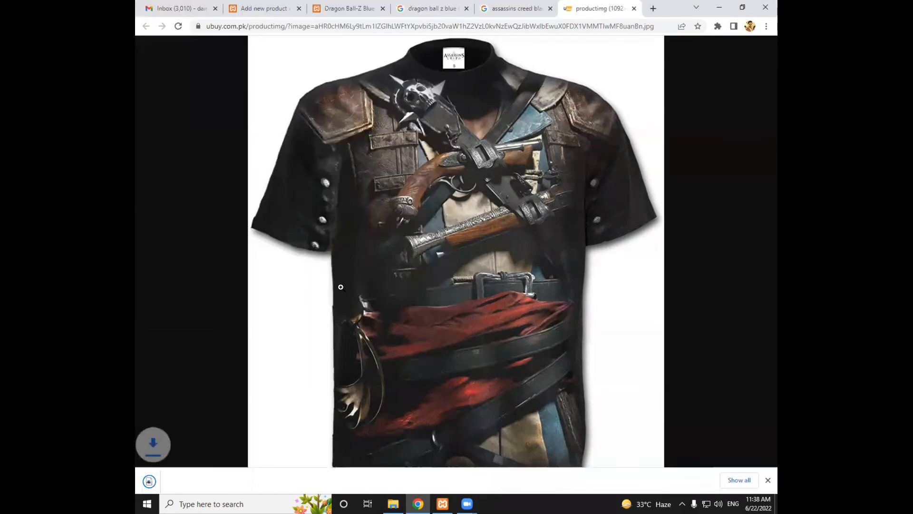
pyautogui.click(766, 479)
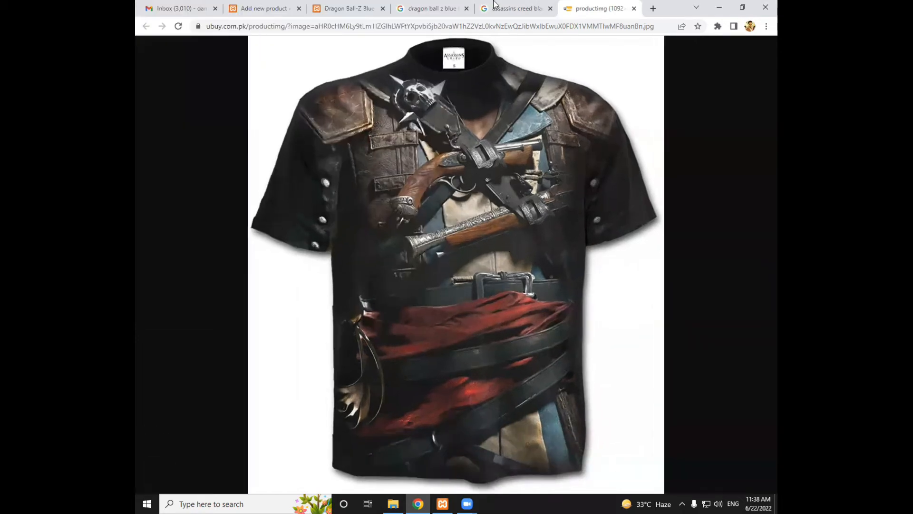
pyautogui.click(634, 8)
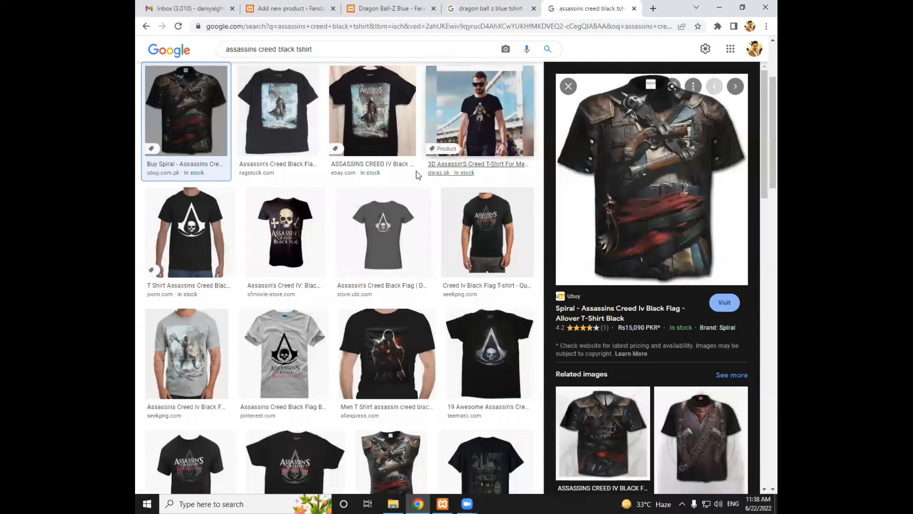
pyautogui.click(492, 352)
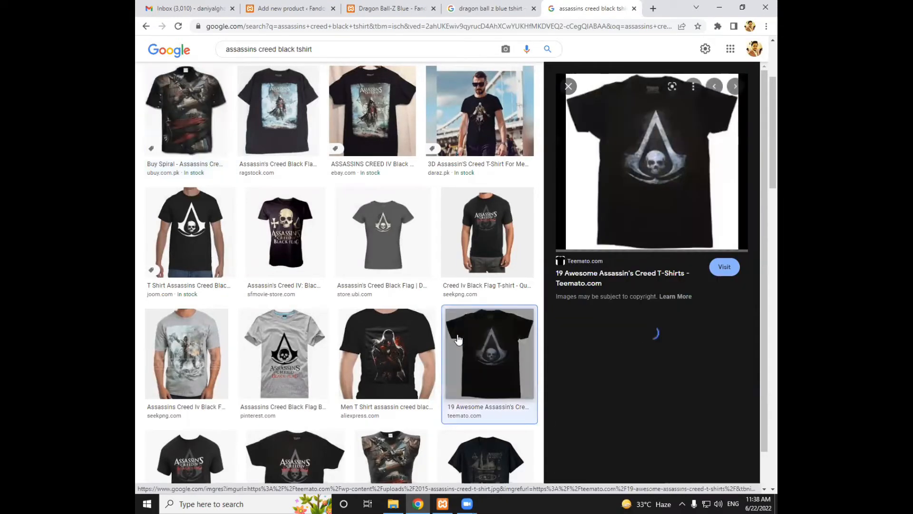
pyautogui.rightClick(615, 169)
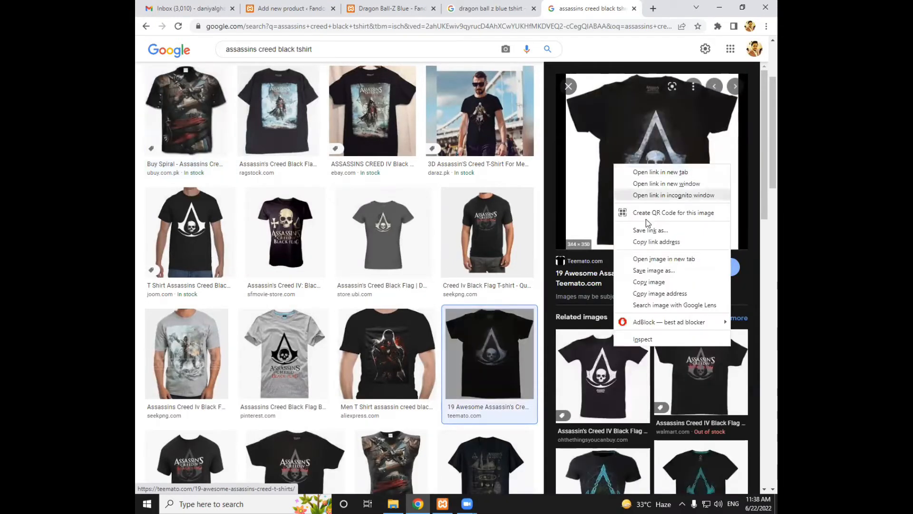
pyautogui.click(632, 257)
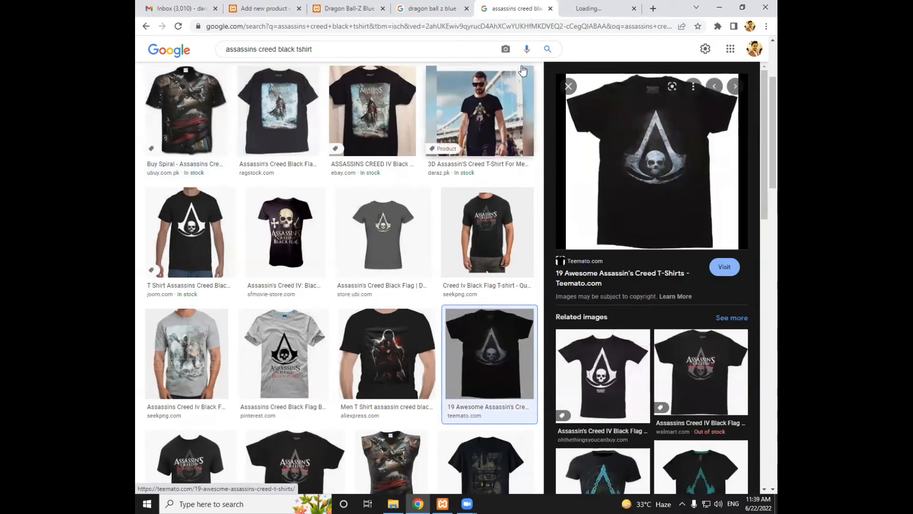
pyautogui.click(572, 6)
pyautogui.click(560, 11)
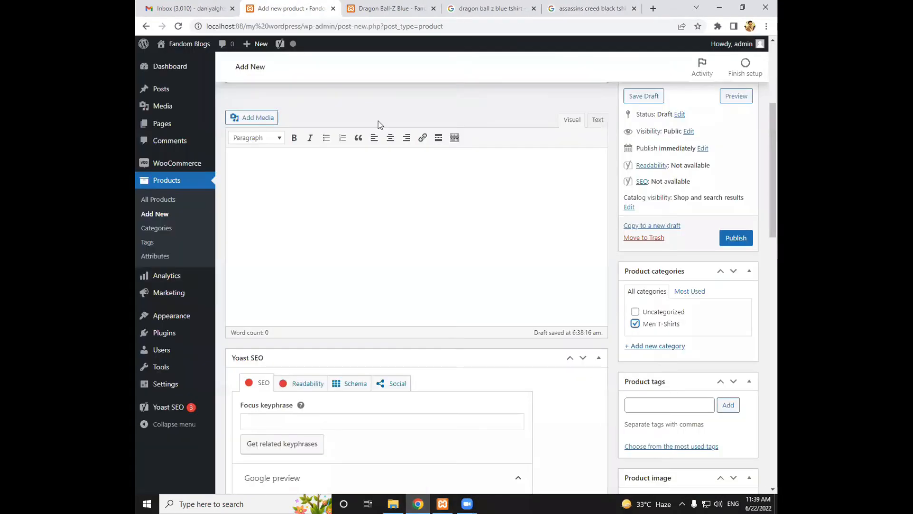
# Return to the new product and try to upload Assassins Creed.jfif from the Desktop as the product image
pyautogui.click(286, 8)
pyautogui.scroll(-4, 655, 238)
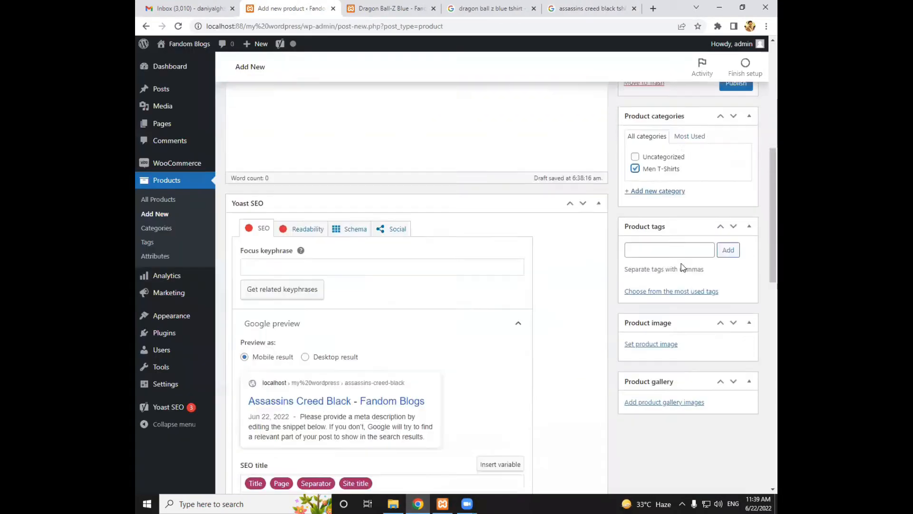
pyautogui.click(645, 298)
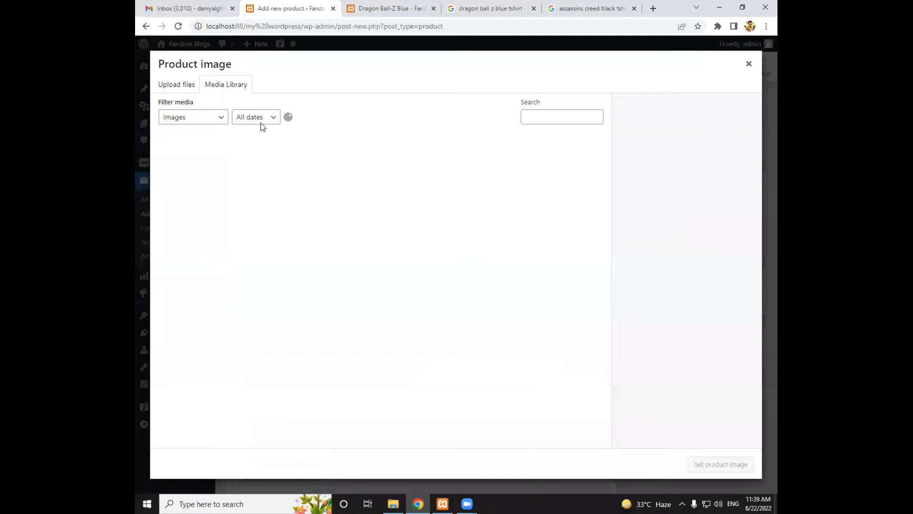
pyautogui.click(177, 87)
pyautogui.click(479, 256)
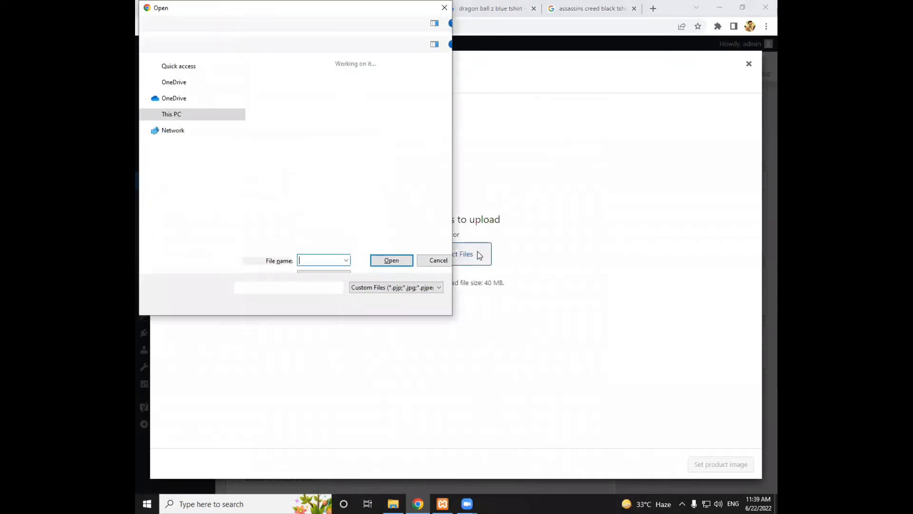
pyautogui.doubleClick(353, 235)
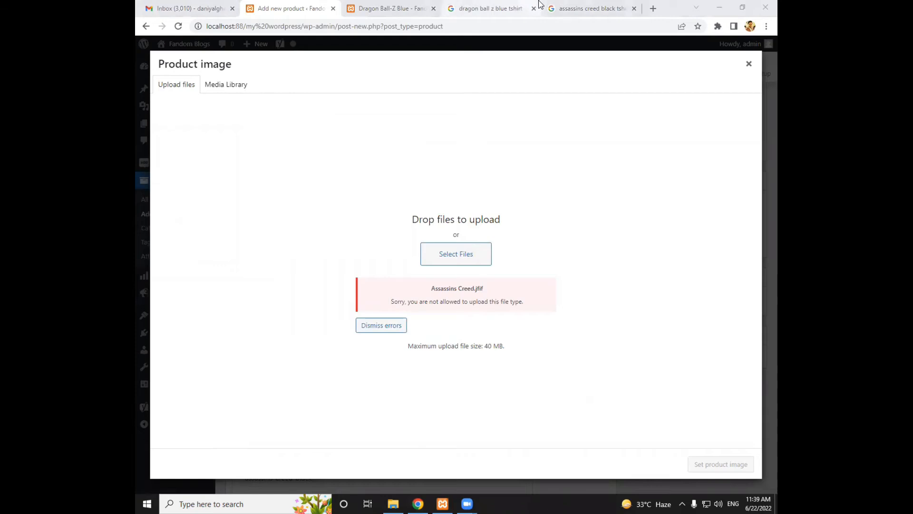
# Return to the image results and open the eBay Assassins Creed IV Black Flag T-shirt image in a new tab
pyautogui.click(590, 8)
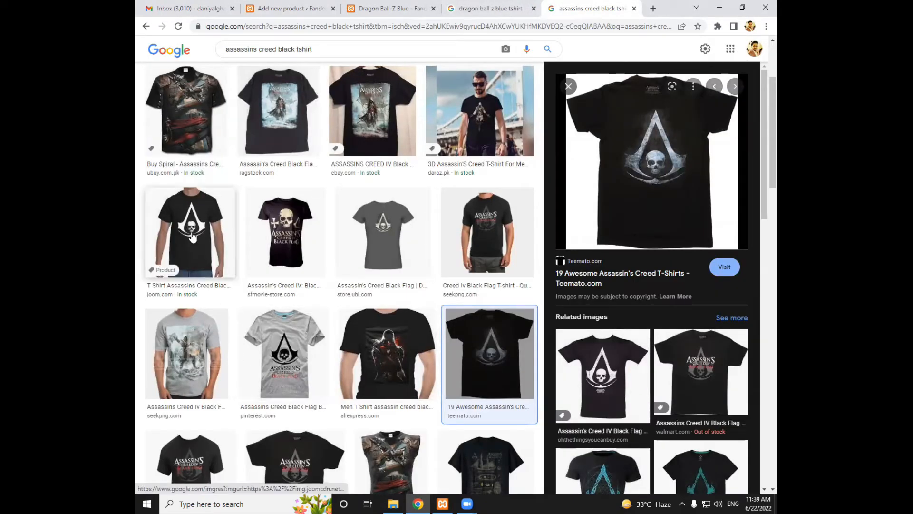
pyautogui.click(209, 233)
pyautogui.click(278, 114)
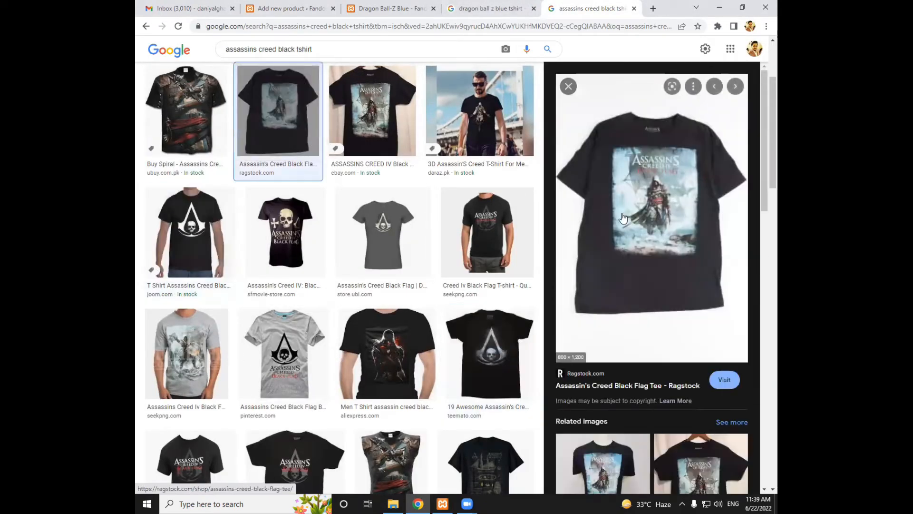
pyautogui.press('Right')
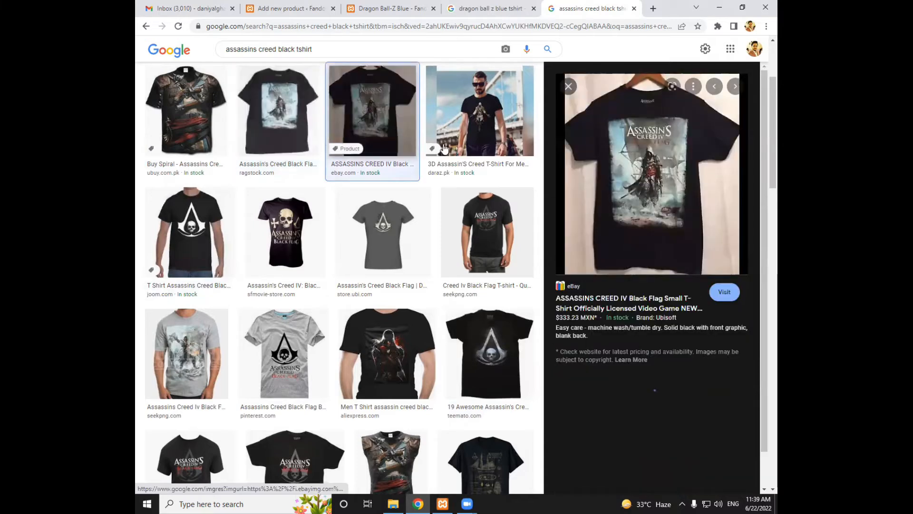
pyautogui.rightClick(596, 193)
pyautogui.click(619, 284)
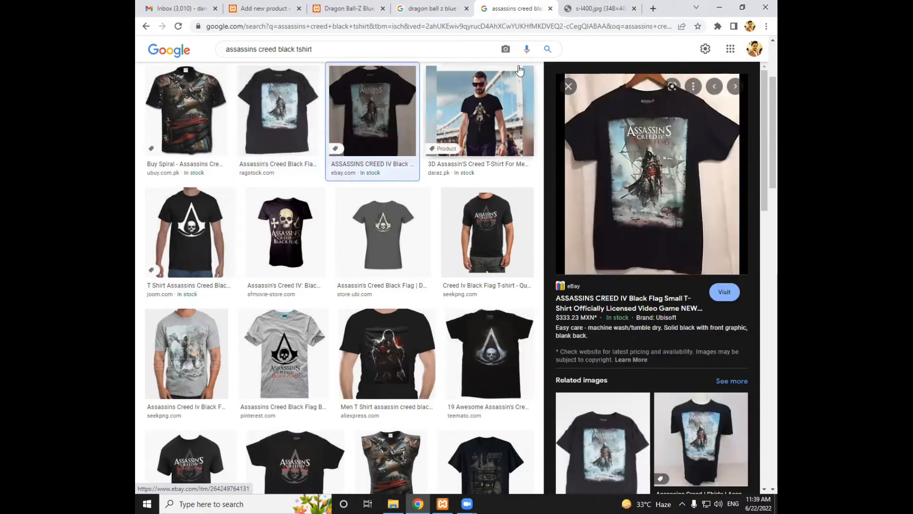
pyautogui.click(580, 8)
pyautogui.hotkey('ctrl', 'w')
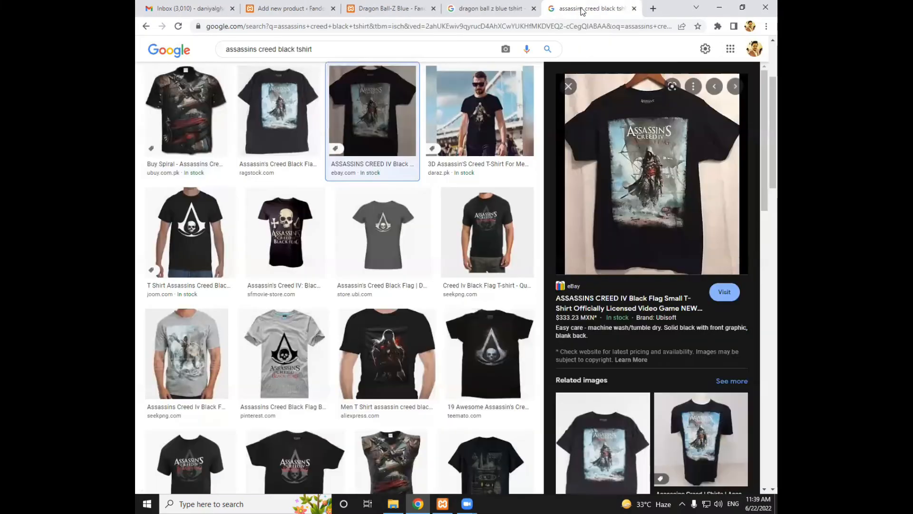
pyautogui.rightClick(630, 130)
pyautogui.click(652, 226)
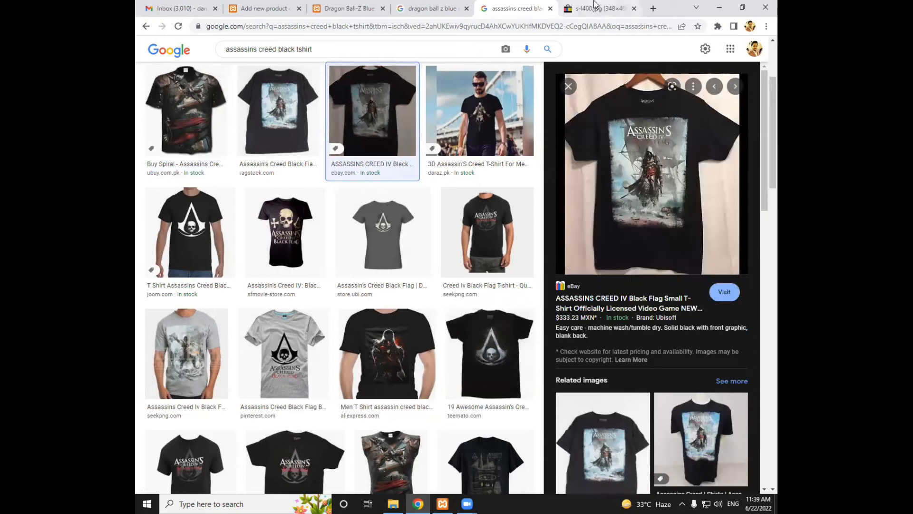
# Save the eBay Assassins Creed IV Black Flag T-shirt image to the Desktop as "Assassins Creed 1" in JPEG format
pyautogui.click(595, 6)
pyautogui.rightClick(406, 141)
pyautogui.rightClick(400, 188)
pyautogui.click(423, 221)
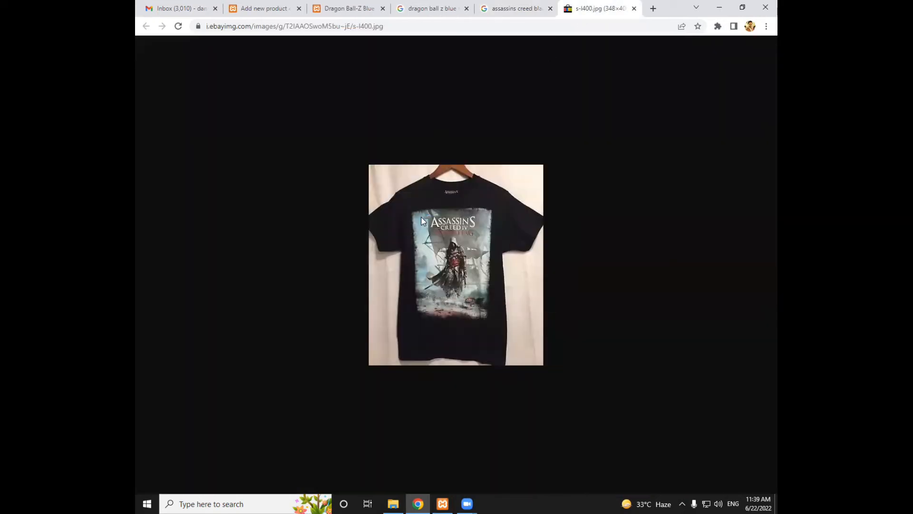
pyautogui.write('Asa')
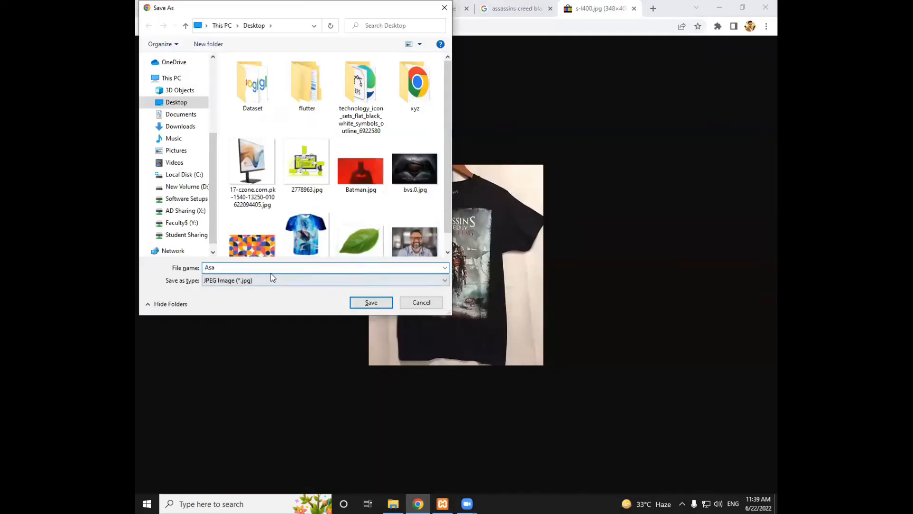
pyautogui.press('BackSpace')
pyautogui.write('sasic')
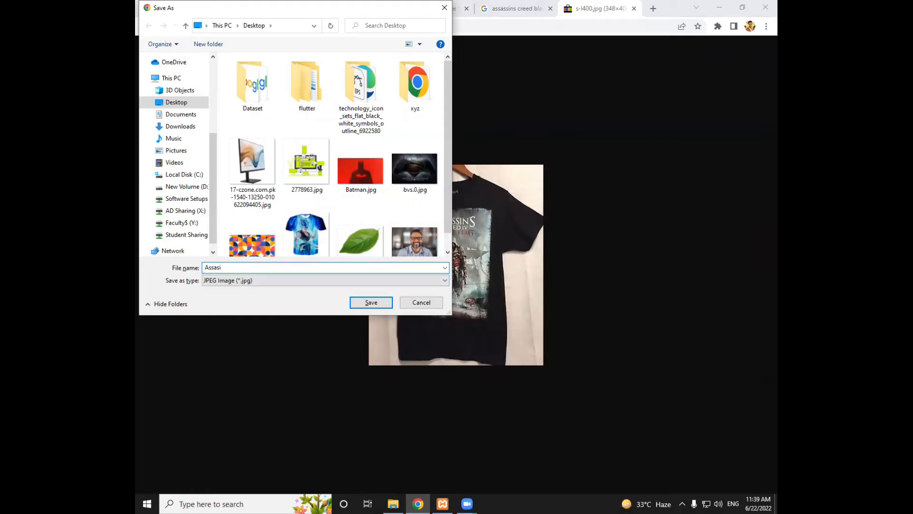
pyautogui.press('BackSpace')
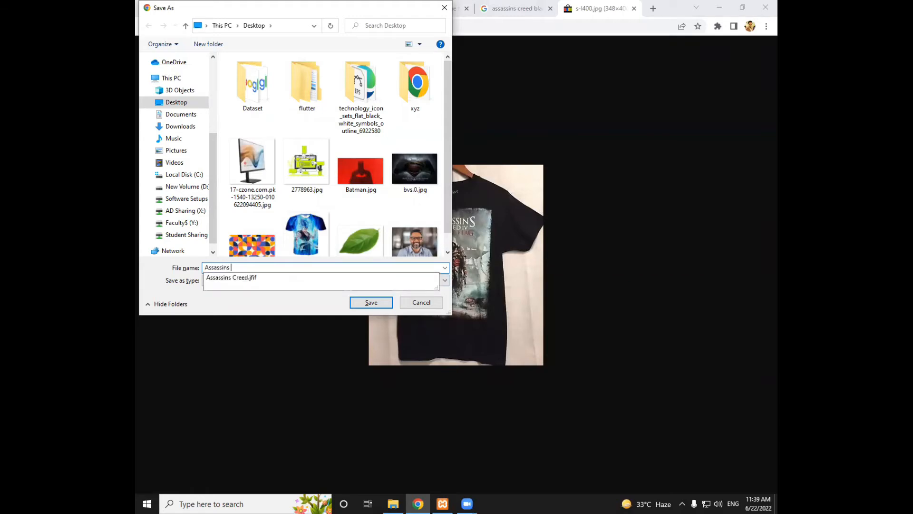
pyautogui.press('Return')
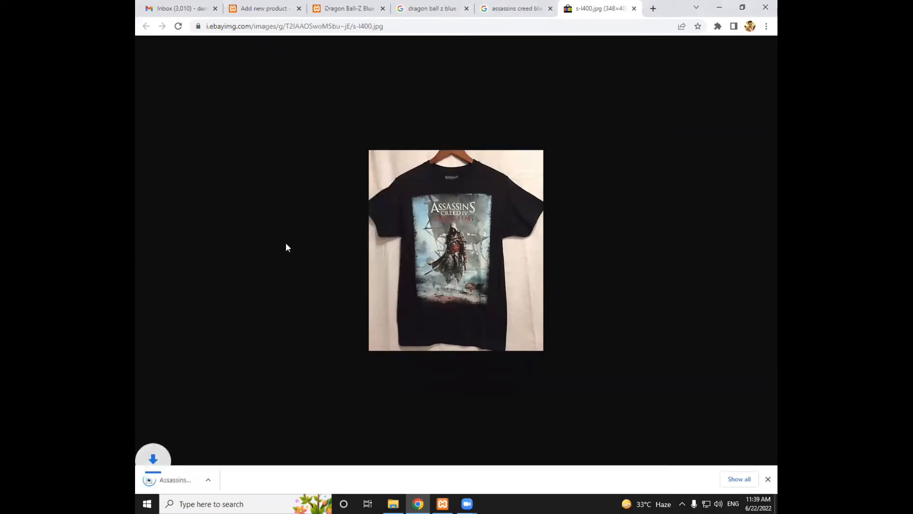
pyautogui.click(768, 479)
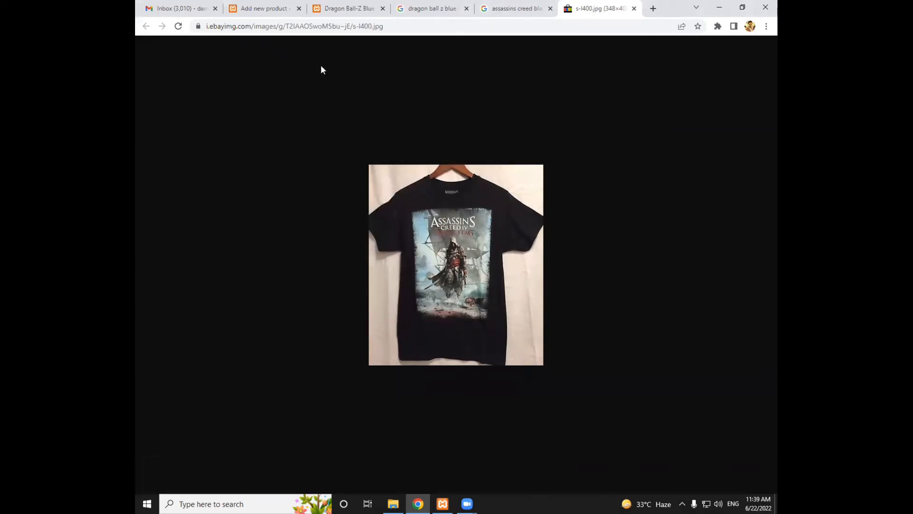
# Upload Assassins Creed 1.jpg from the Desktop and set it as the new product's image
pyautogui.click(265, 9)
pyautogui.click(449, 258)
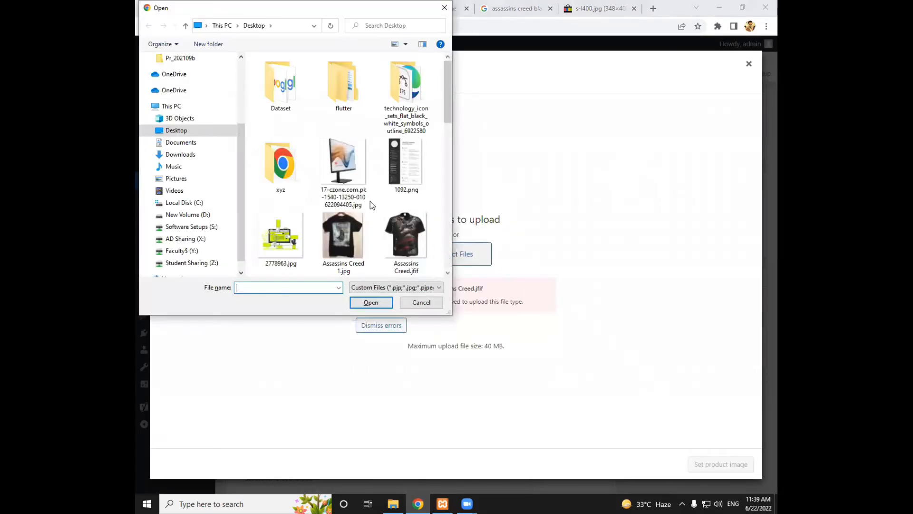
pyautogui.doubleClick(351, 238)
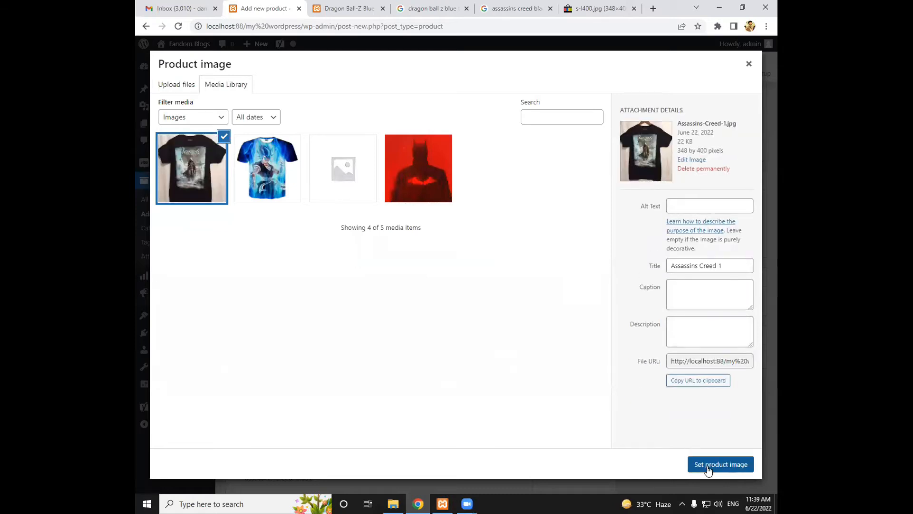
pyautogui.click(708, 465)
# Publish the Assassins Creed Black product
pyautogui.scroll(-2, 431, 324)
pyautogui.scroll(-1, 431, 323)
pyautogui.scroll(4, 429, 321)
pyautogui.scroll(2, 709, 156)
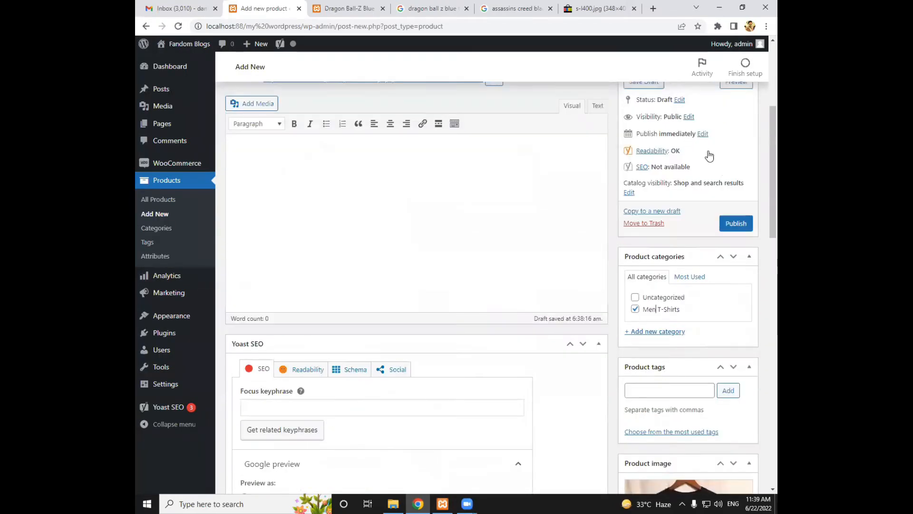
pyautogui.click(735, 238)
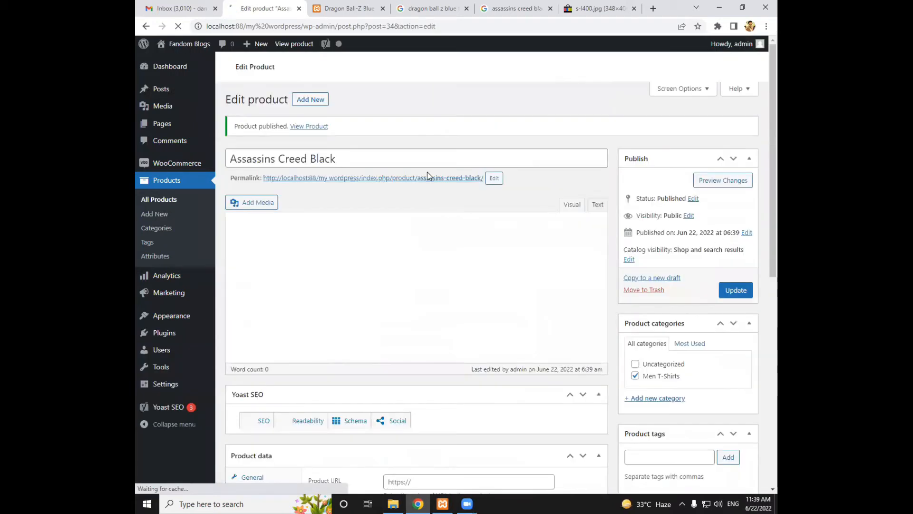
# Open the Fandom Blogs store in a new tab from the product editor
pyautogui.click(333, 6)
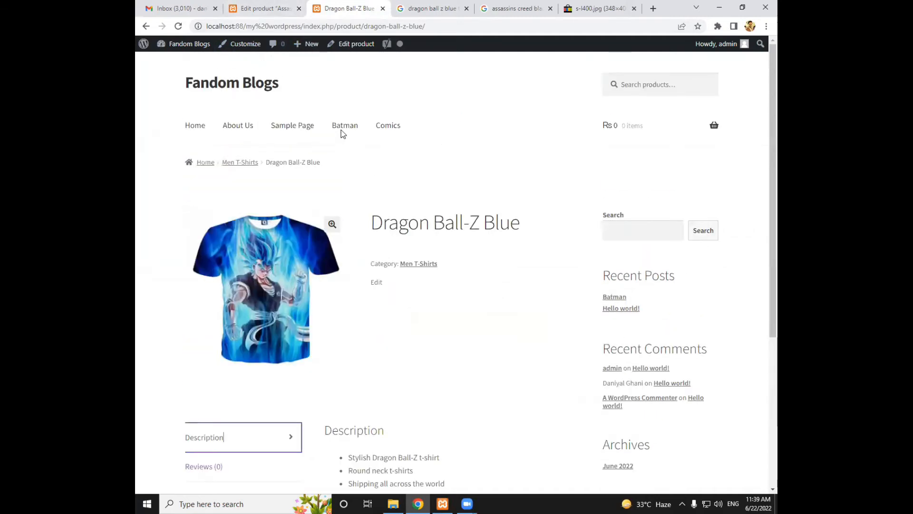
pyautogui.click(277, 8)
pyautogui.moveTo(195, 51)
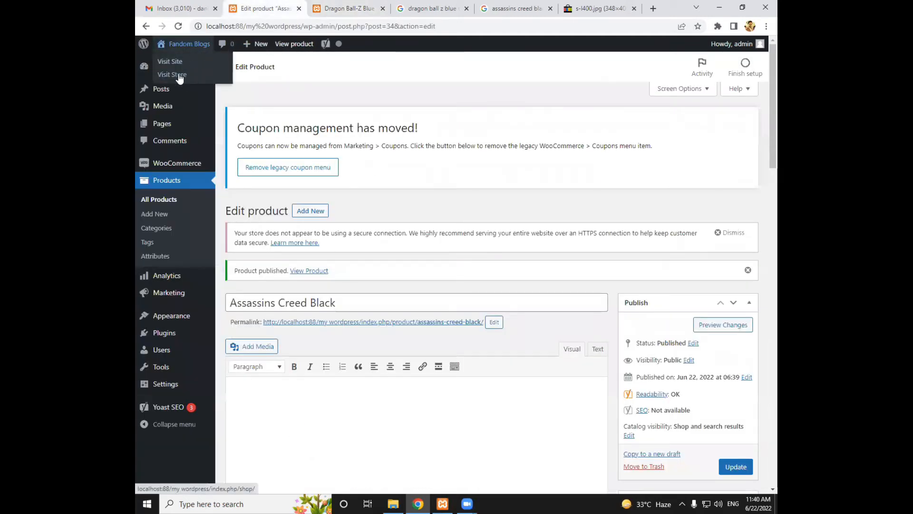
pyautogui.rightClick(175, 67)
pyautogui.click(187, 79)
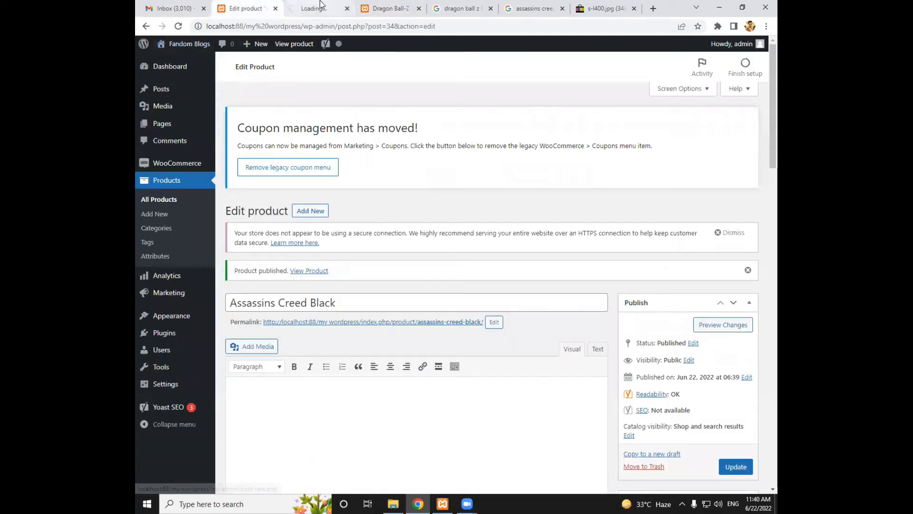
# Close the old Dragon Ball-Z Blue product tab and switch to the Shop page
pyautogui.click(387, 5)
pyautogui.rightClick(494, 159)
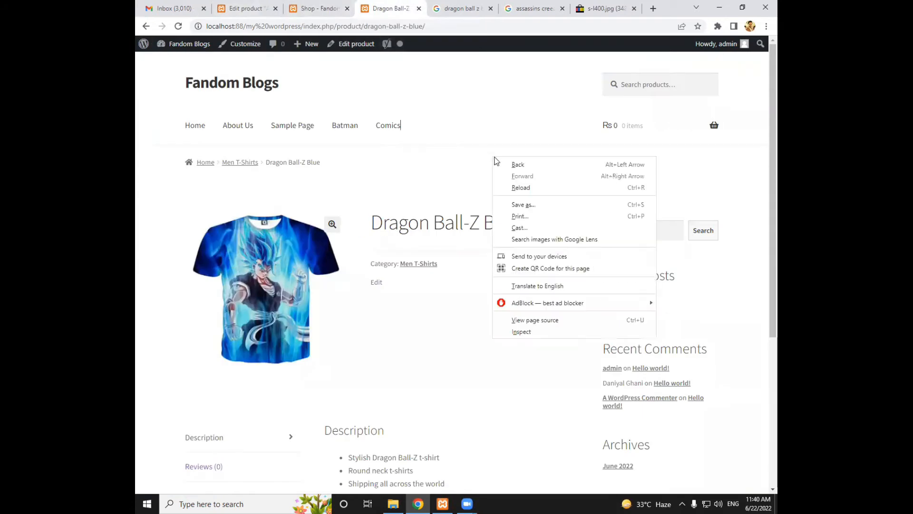
pyautogui.click(470, 123)
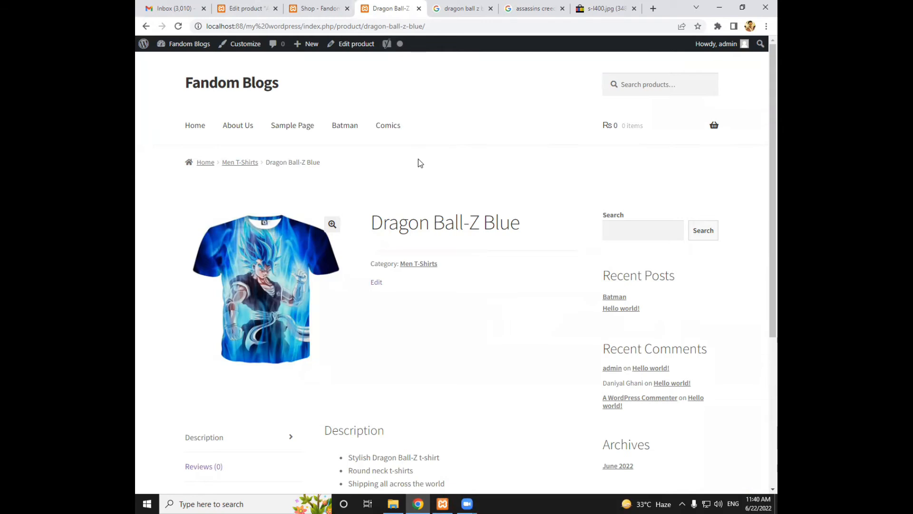
pyautogui.hotkey('ctrl', 'w')
pyautogui.click(318, 4)
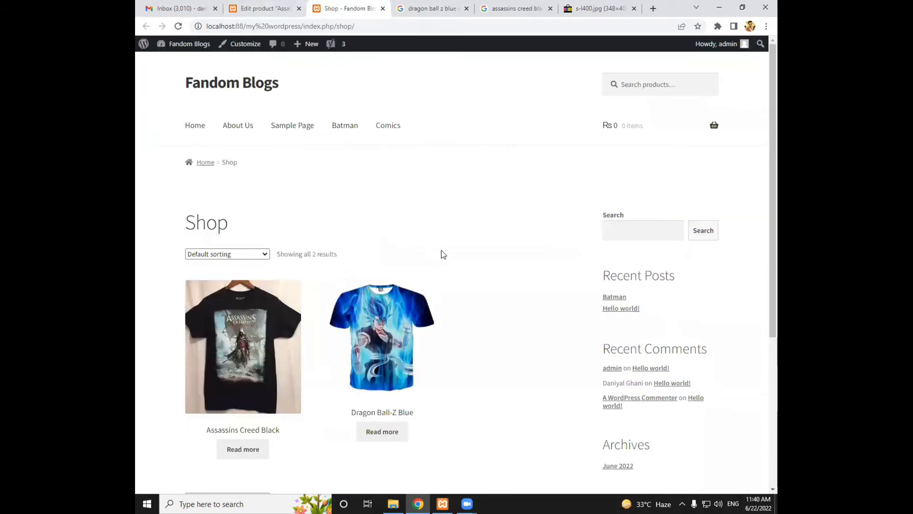
# Look over the shop's product listing and view the Dragon Ball-Z Blue product page
pyautogui.scroll(-1, 476, 266)
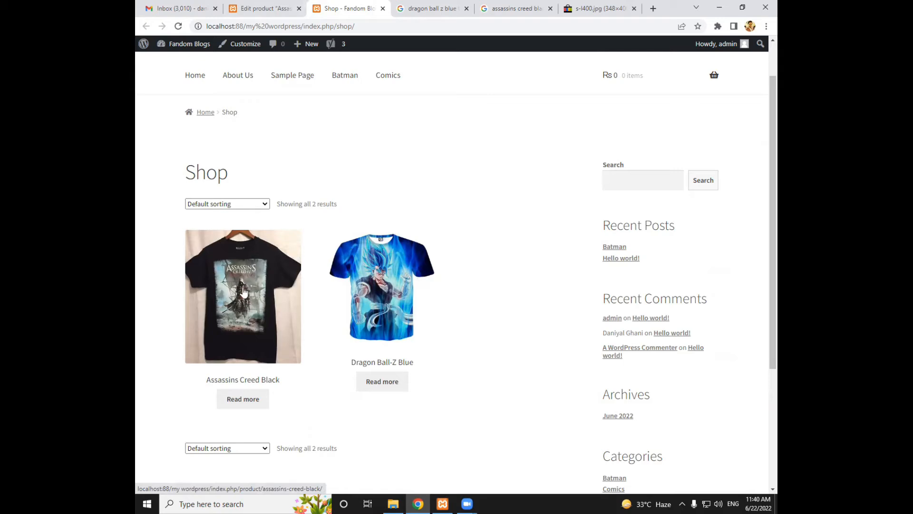
pyautogui.click(362, 311)
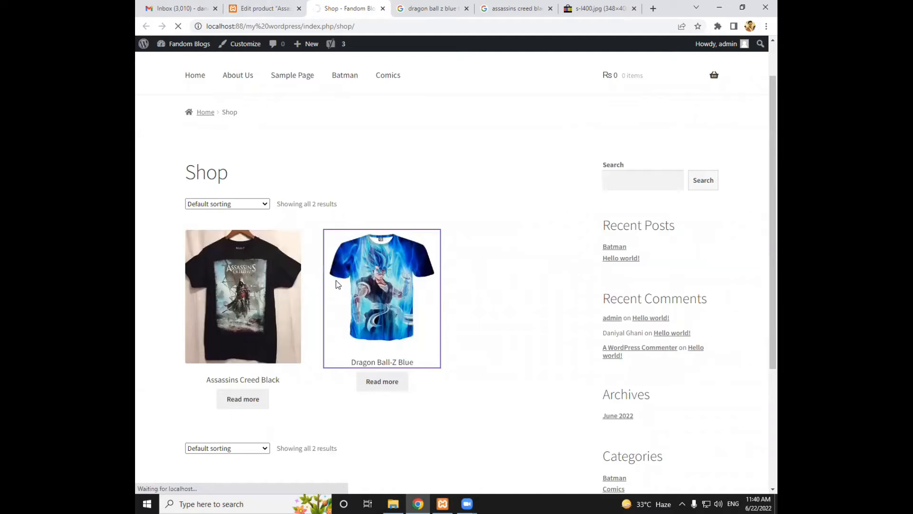
pyautogui.scroll(-2, 386, 301)
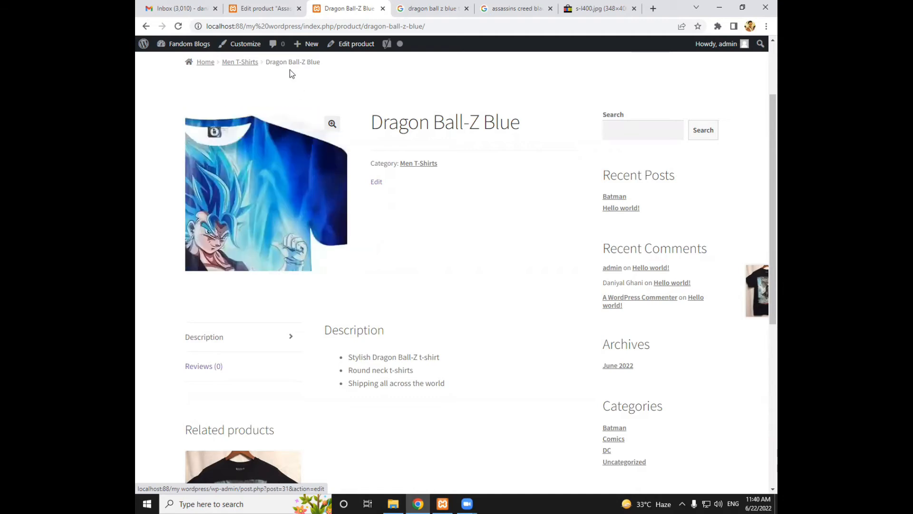
# Return to the WordPress admin and open Dragon Ball-Z Blue for editing from the list of all products
pyautogui.click(270, 12)
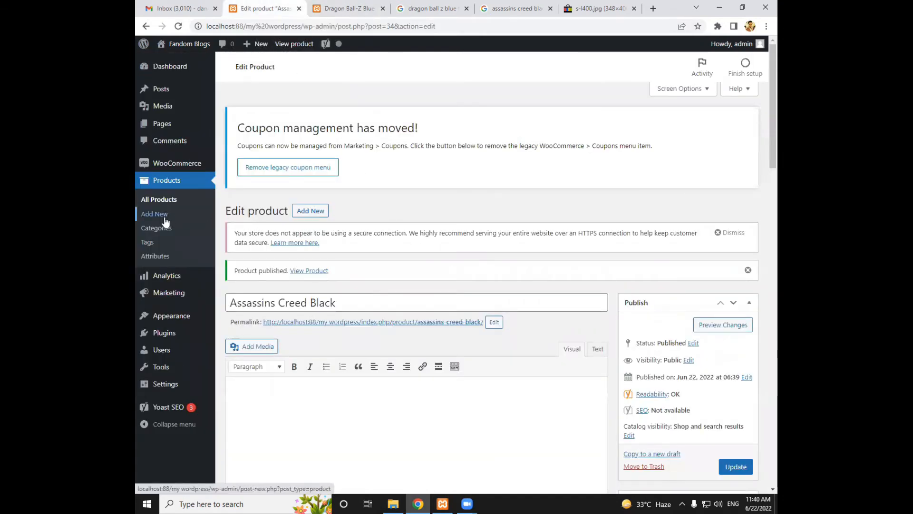
pyautogui.click(163, 201)
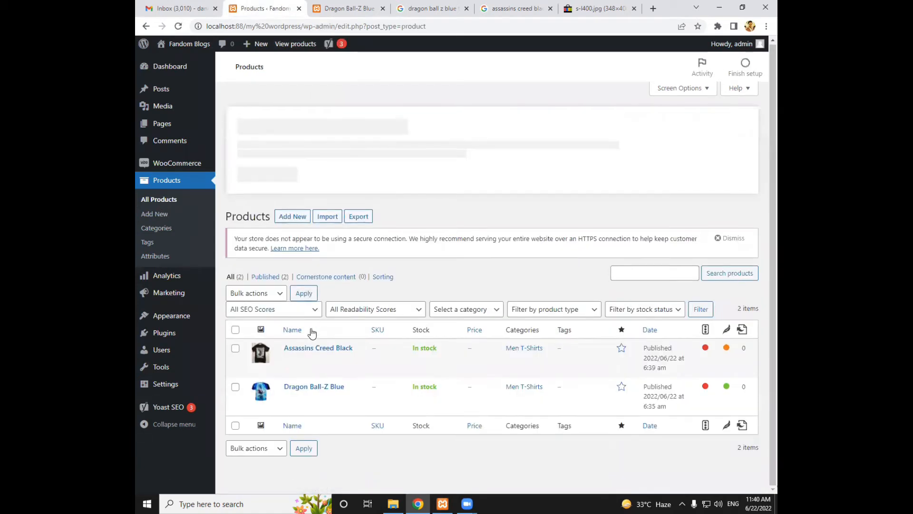
pyautogui.click(310, 383)
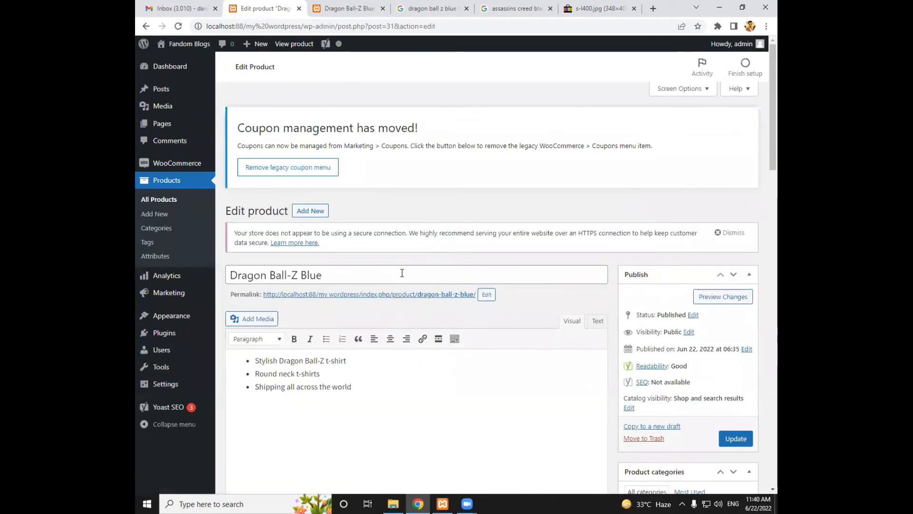
# Examine the product's inventory settings in the product data and return to its general pricing settings
pyautogui.scroll(-15, 402, 273)
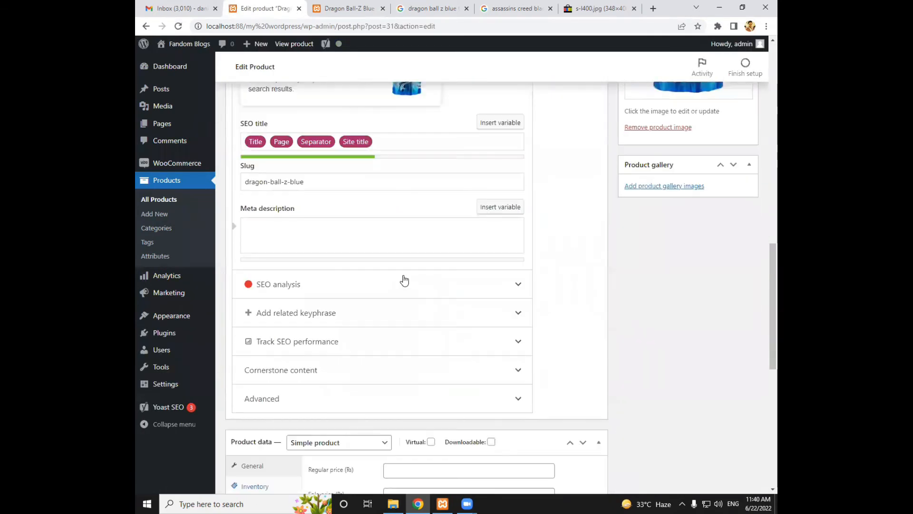
pyautogui.scroll(-6, 404, 280)
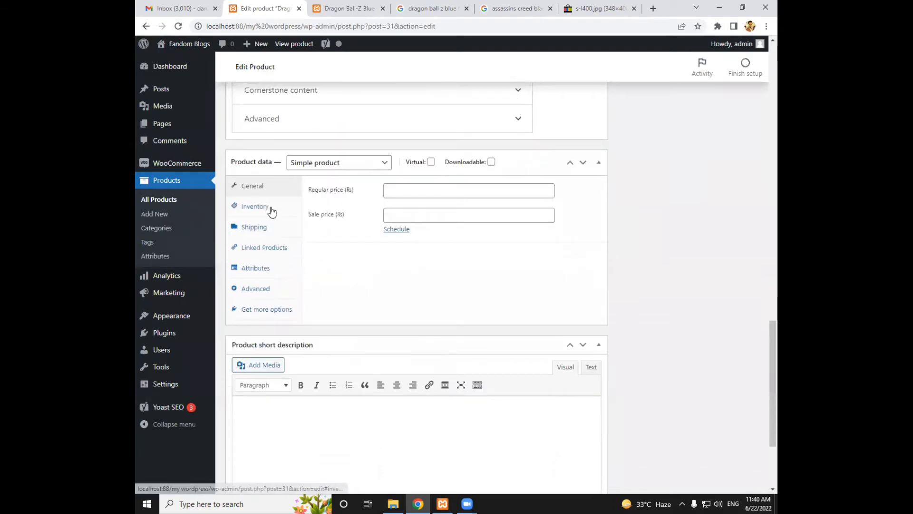
pyautogui.click(272, 212)
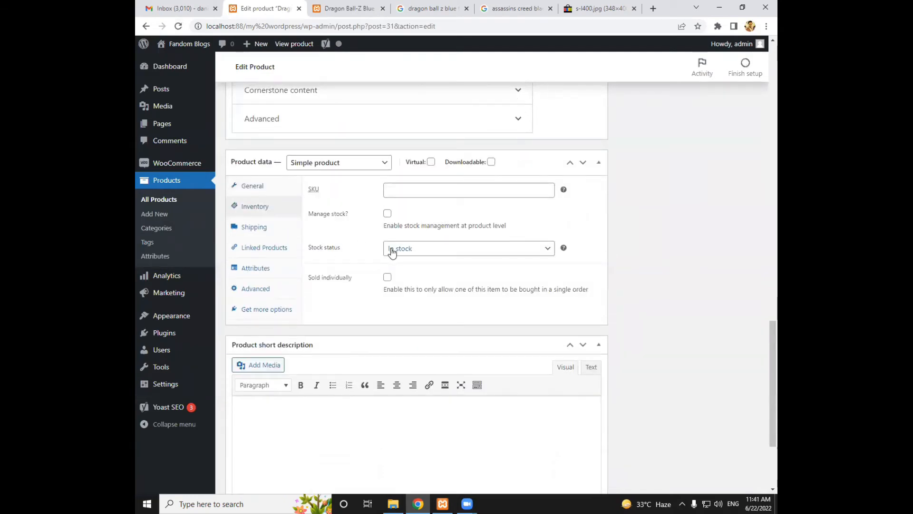
pyautogui.click(259, 191)
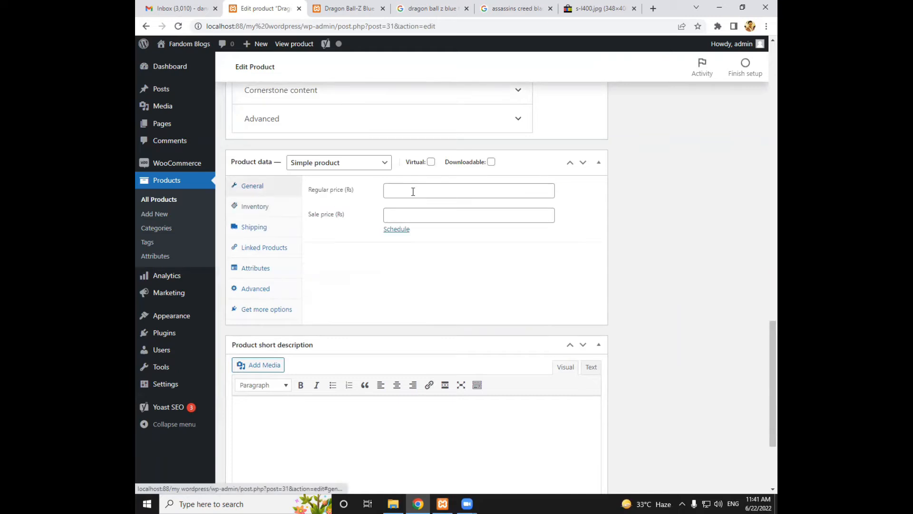
# Set the product's regular price to 1800 Rs and its sale price to 999 Rs
pyautogui.click(413, 191)
pyautogui.click(394, 215)
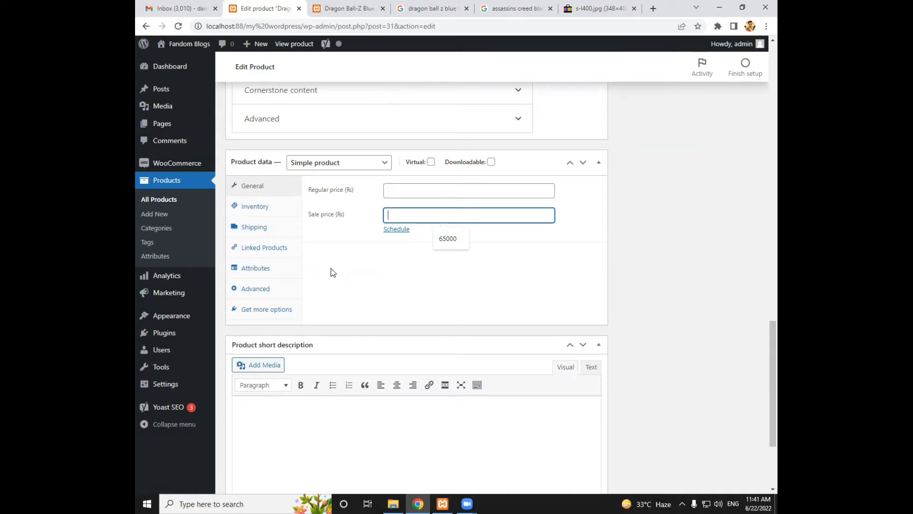
pyautogui.click(408, 190)
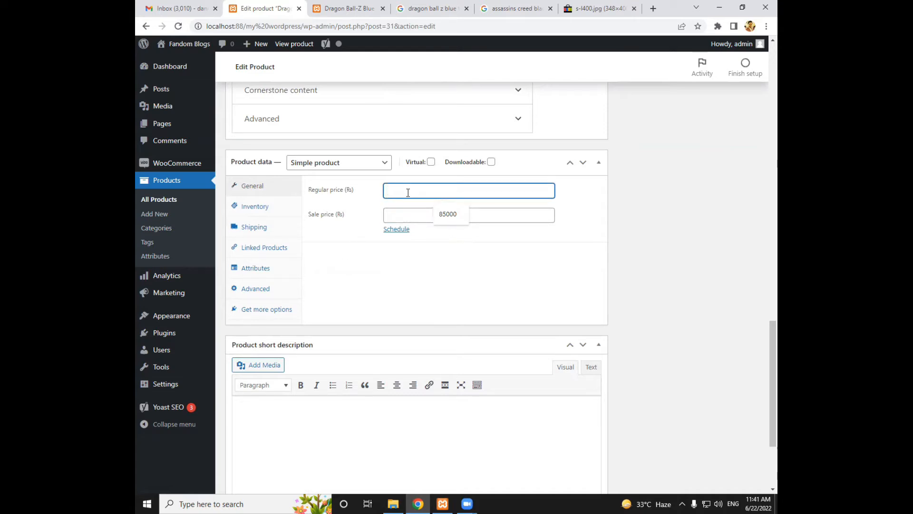
pyautogui.write('1800')
pyautogui.click(414, 215)
pyautogui.write('100')
pyautogui.press('BackSpace')
pyautogui.press('BackSpace')
pyautogui.write('999')
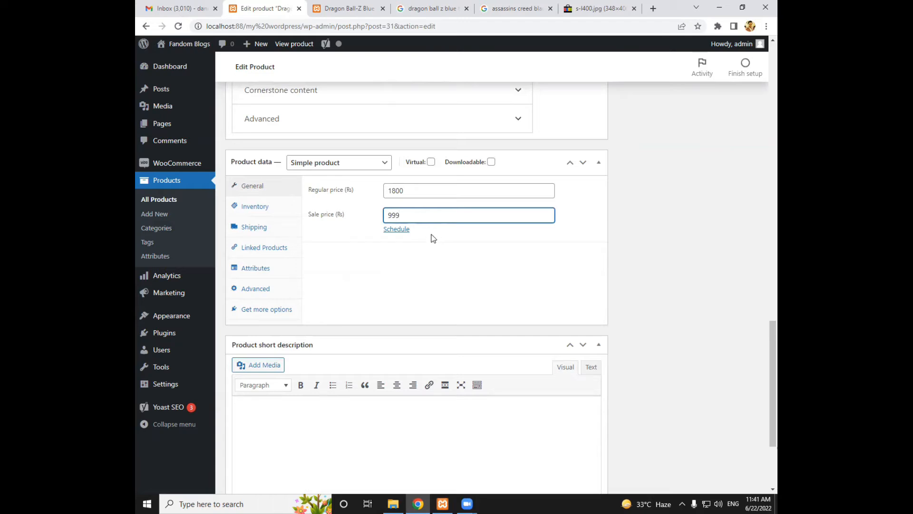
# Schedule the sale price from 2022-06-22 to 2022-06-30 and update the Dragon Ball-Z Blue product
pyautogui.click(397, 232)
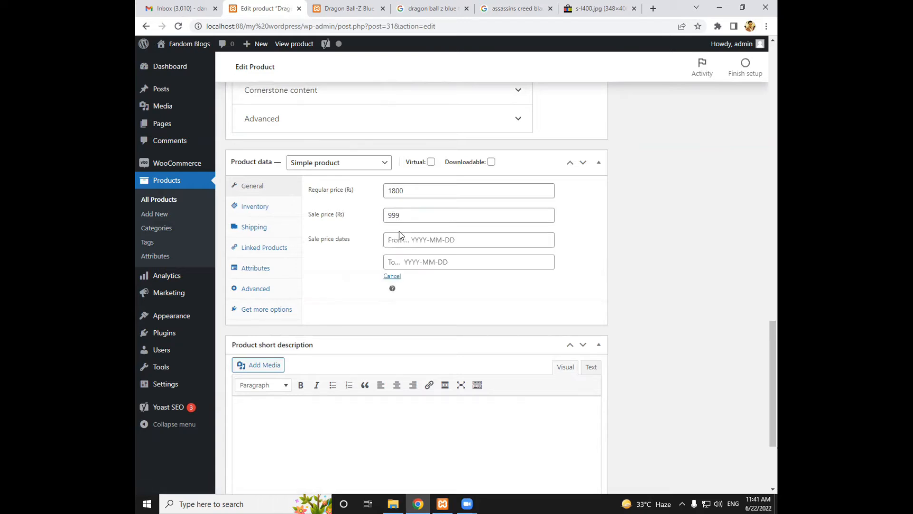
pyautogui.click(486, 241)
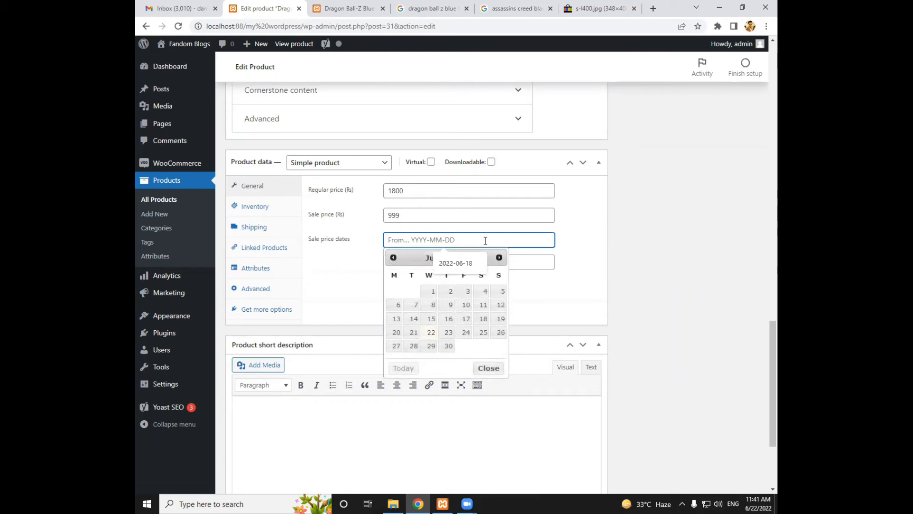
pyautogui.click(431, 333)
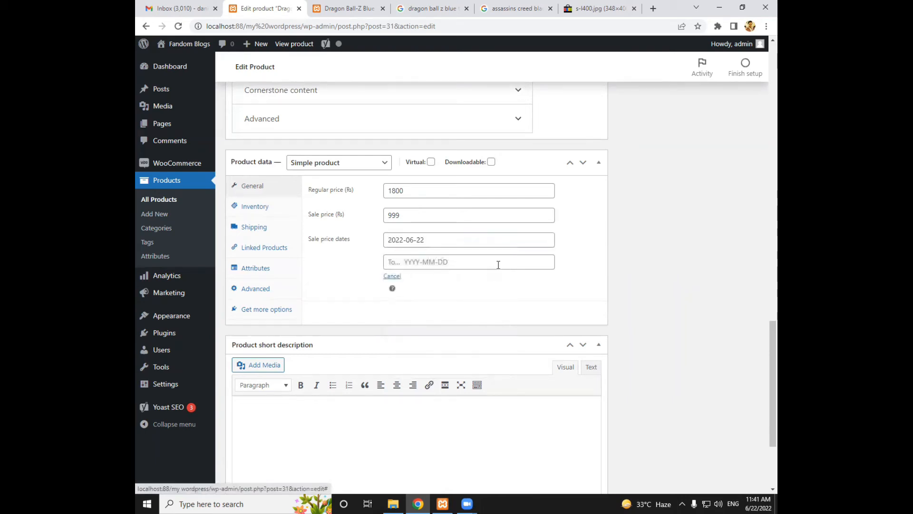
pyautogui.click(498, 265)
pyautogui.click(448, 368)
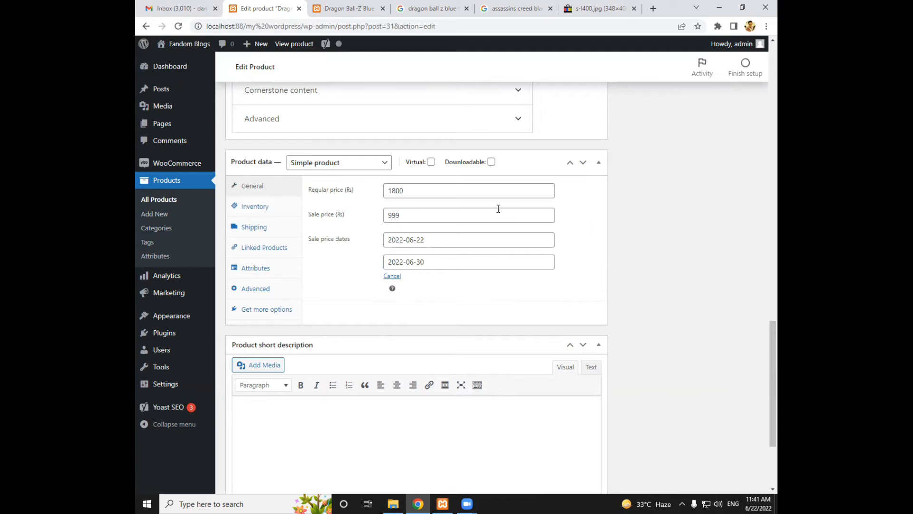
pyautogui.scroll(15, 529, 223)
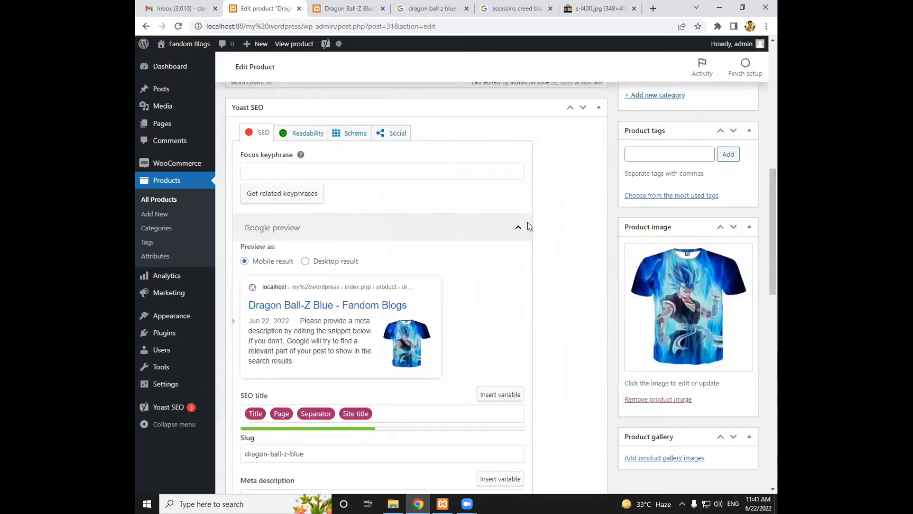
pyautogui.click(727, 239)
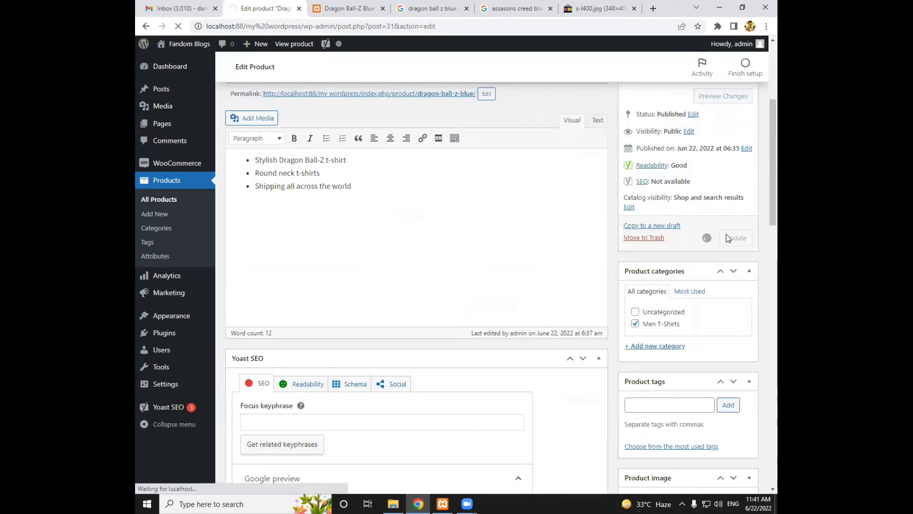
# Reload the Dragon Ball-Z Blue store page and check how its regular and sale prices are displayed
pyautogui.click(343, 6)
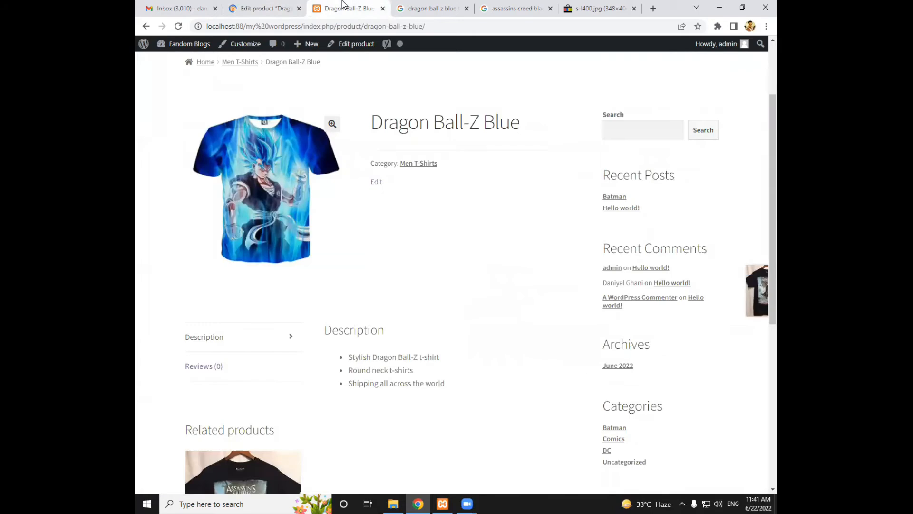
pyautogui.click(350, 27)
pyautogui.press('Return')
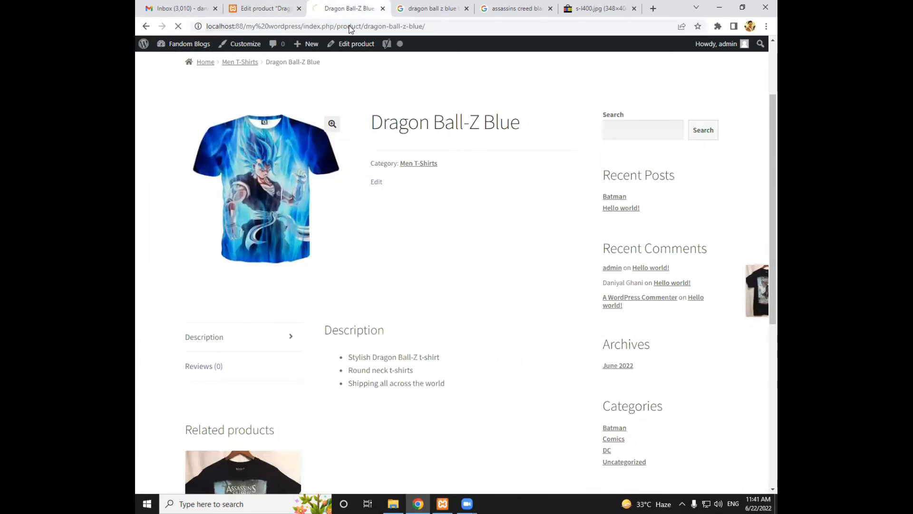
pyautogui.moveTo(372, 185); pyautogui.dragTo(451, 184)
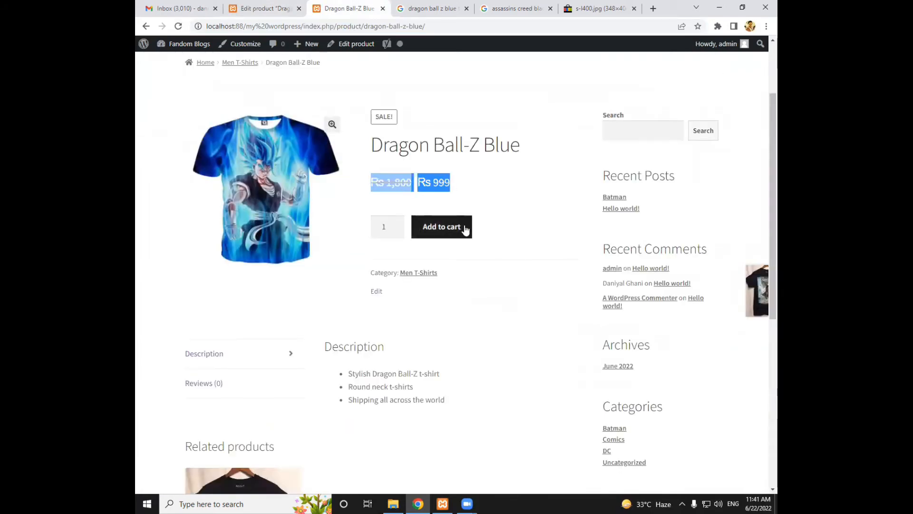
pyautogui.scroll(1, 427, 259)
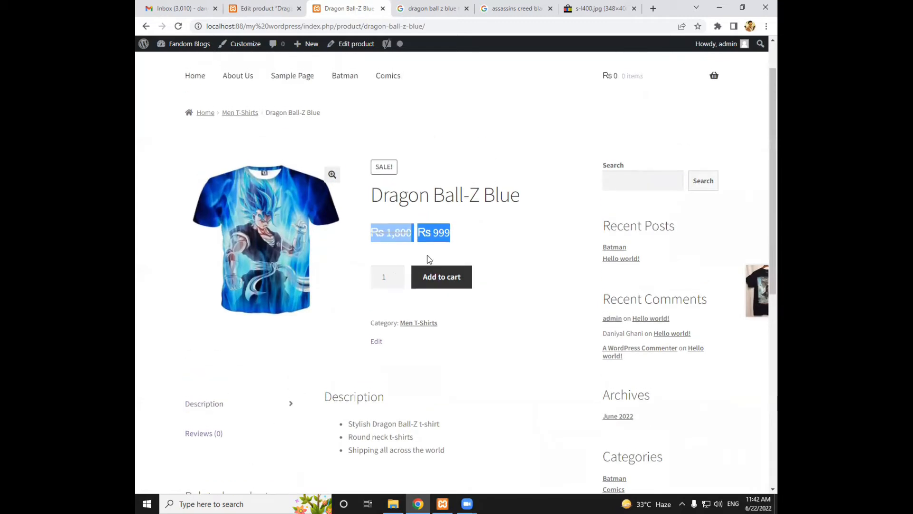
# Add 2 units of Dragon Ball-Z Blue to the cart and open the shopping cart
pyautogui.click(396, 274)
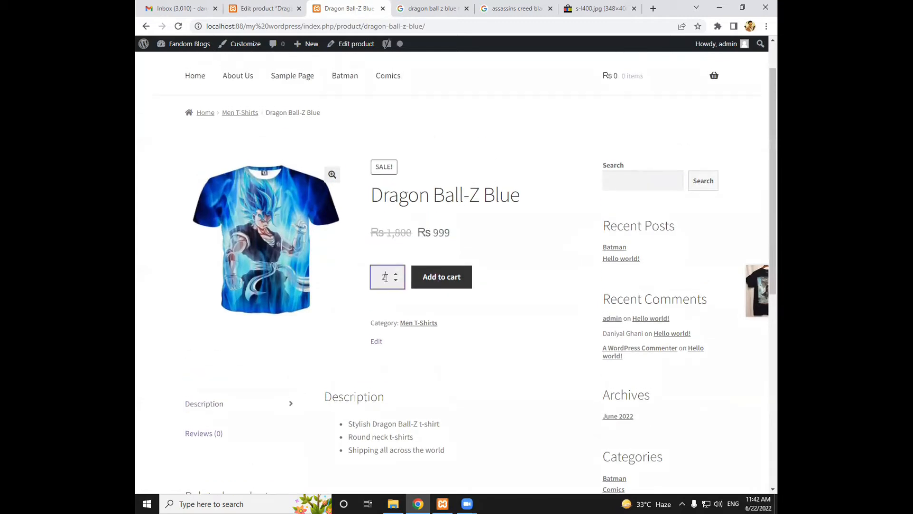
pyautogui.click(437, 281)
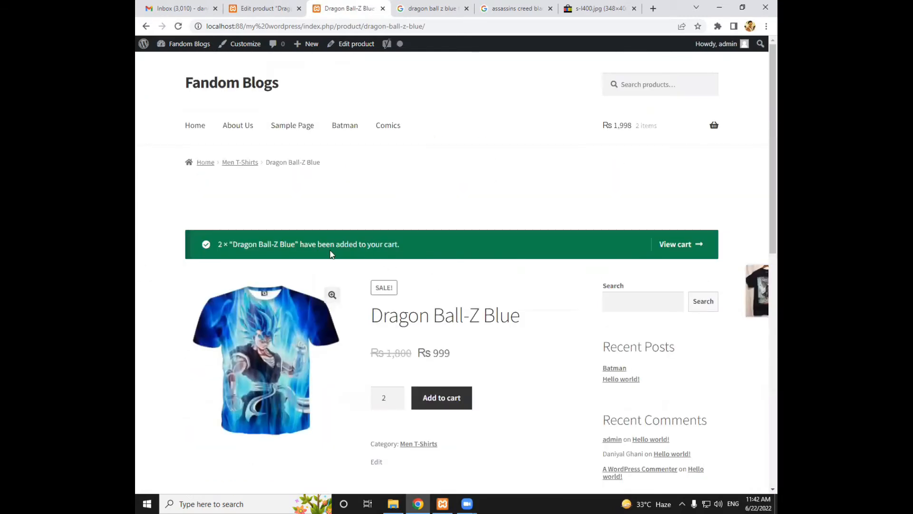
pyautogui.moveTo(608, 127)
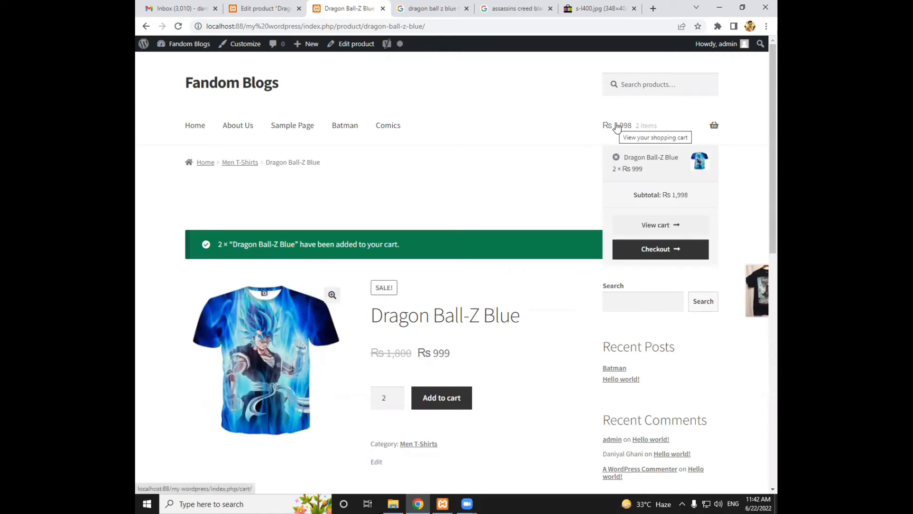
pyautogui.click(617, 126)
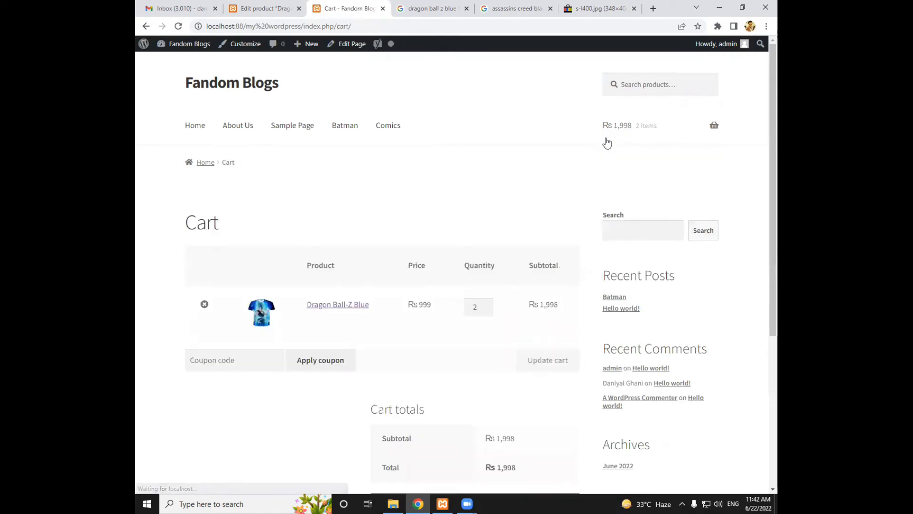
# Set the Dragon Ball-Z Blue quantity in the cart to 1 and update the cart
pyautogui.scroll(-2, 351, 210)
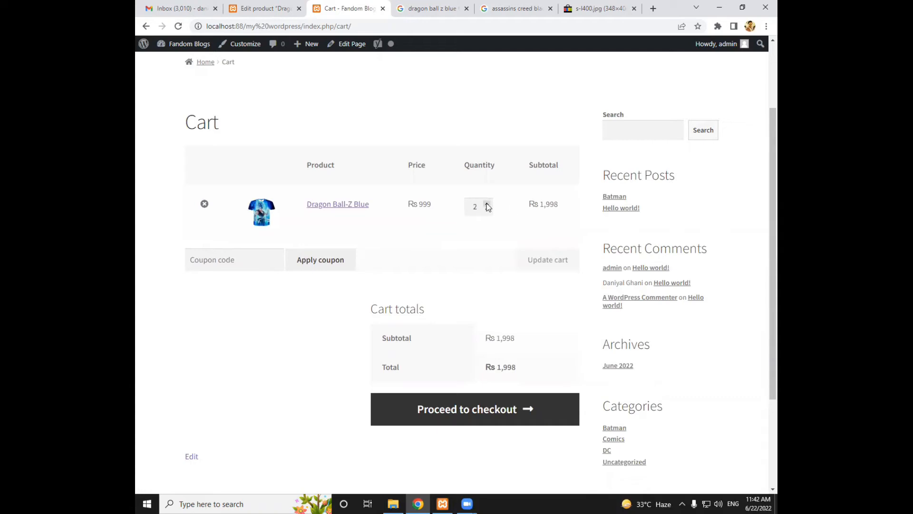
pyautogui.click(488, 210)
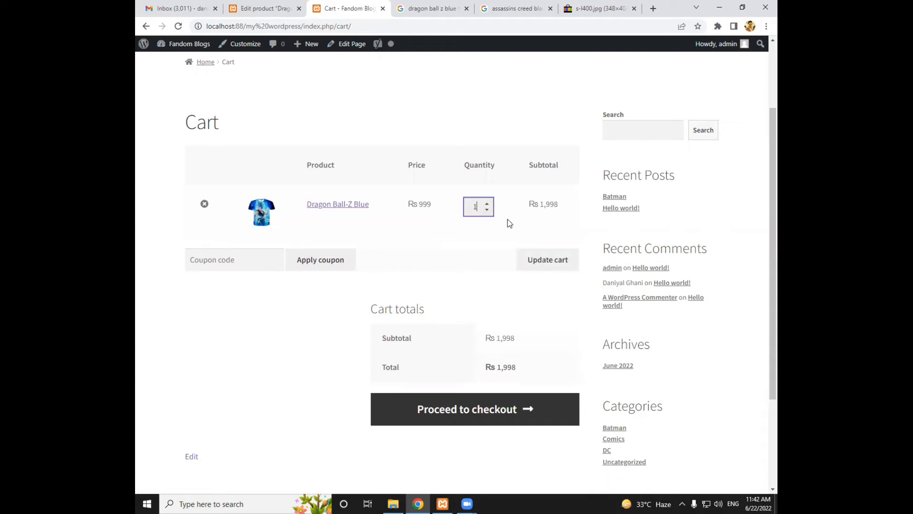
pyautogui.click(546, 259)
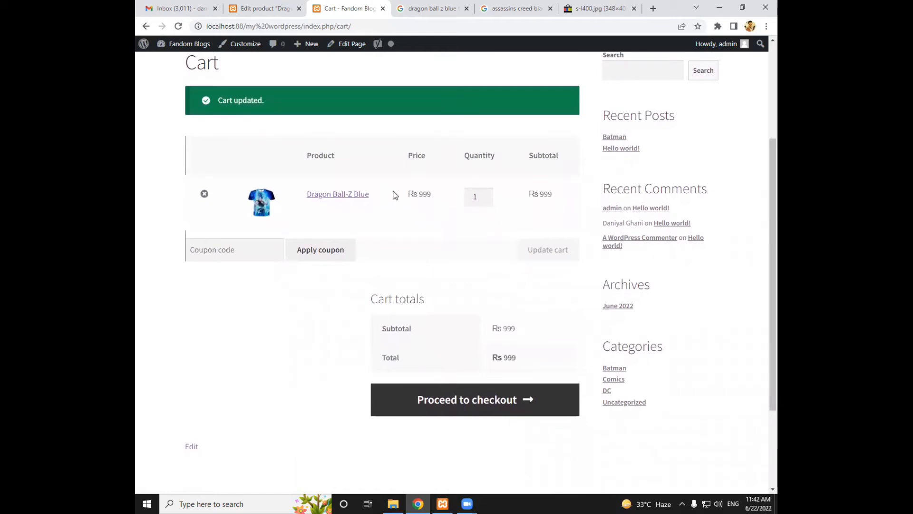
pyautogui.scroll(1, 409, 179)
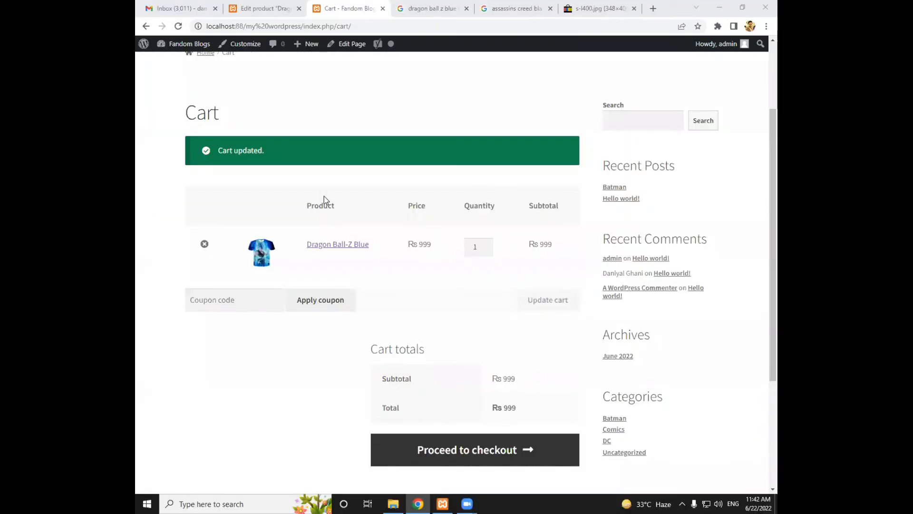
pyautogui.scroll(1, 214, 84)
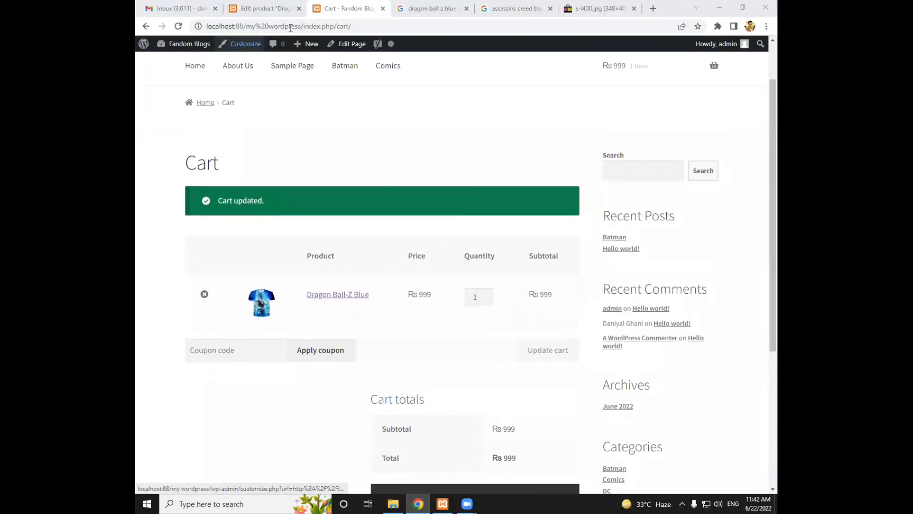
# Go back to the product page, add 100000 units of Dragon Ball-Z Blue to the cart, and examine the subtotal in the cart
pyautogui.click(146, 26)
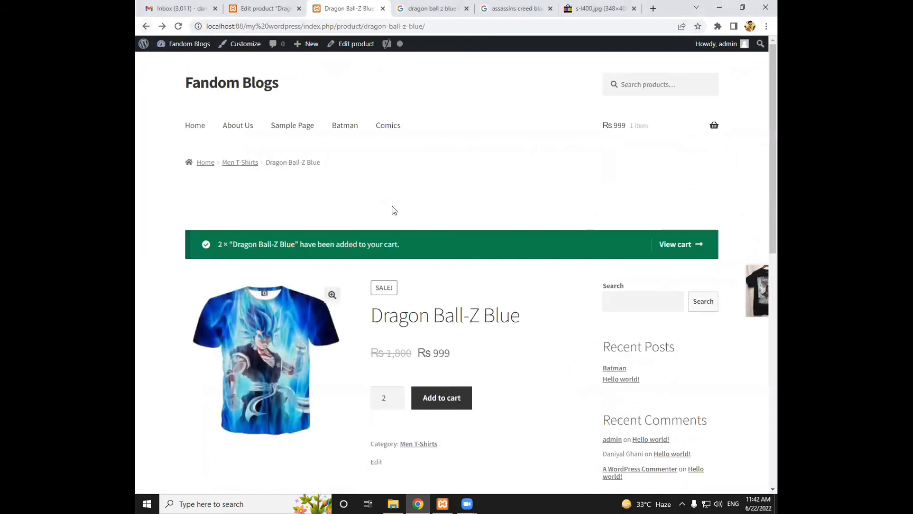
pyautogui.scroll(-2, 394, 210)
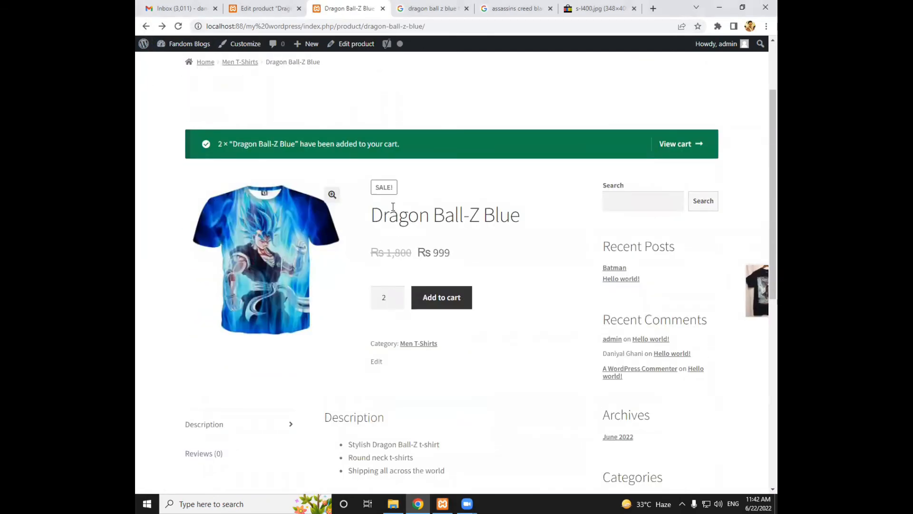
pyautogui.moveTo(389, 300); pyautogui.dragTo(379, 300)
pyautogui.write('10000')
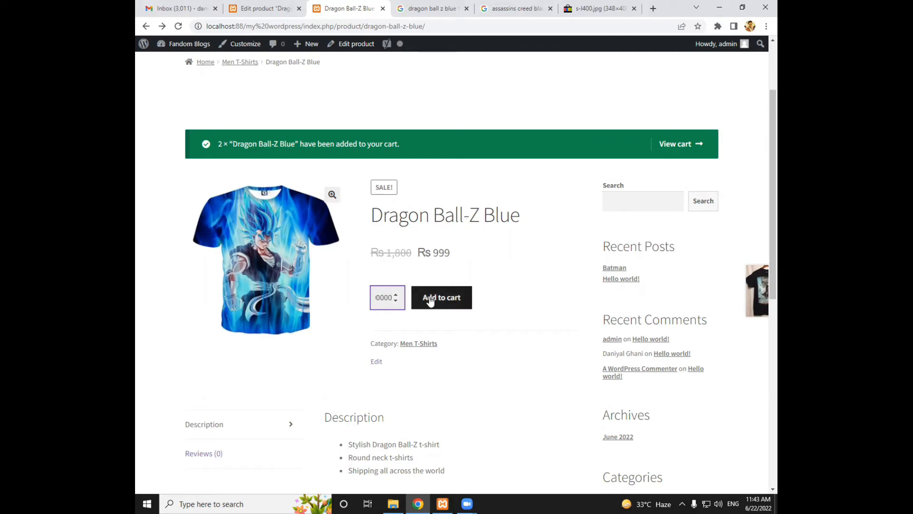
pyautogui.click(431, 301)
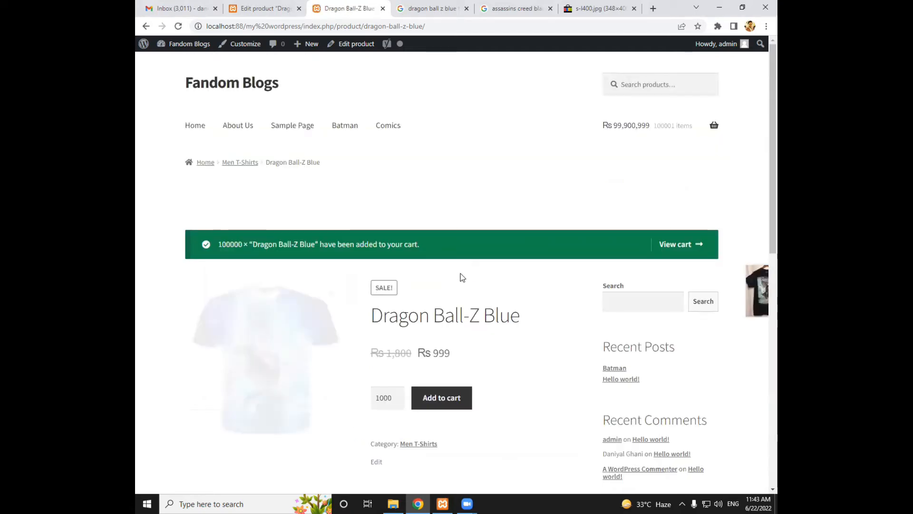
pyautogui.click(624, 134)
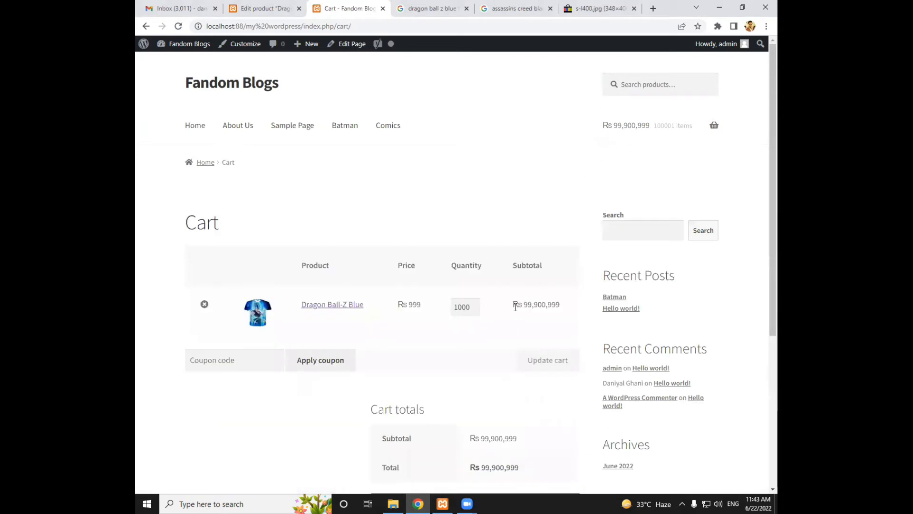
pyautogui.moveTo(524, 304); pyautogui.dragTo(569, 319)
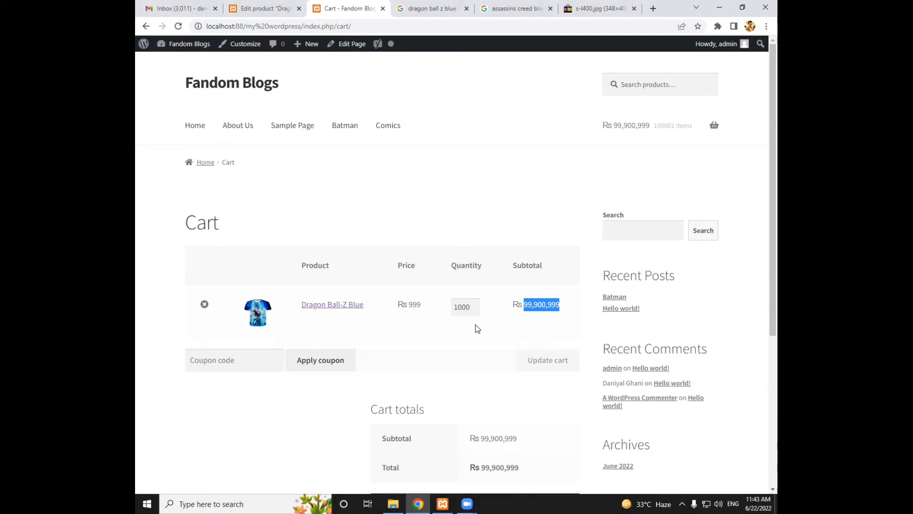
# Empty the cart by updating the quantity to 0, and return through the shop to the Dragon Ball-Z Blue product page
pyautogui.click(468, 309)
pyautogui.doubleClick(468, 308)
pyautogui.write('0')
pyautogui.click(532, 362)
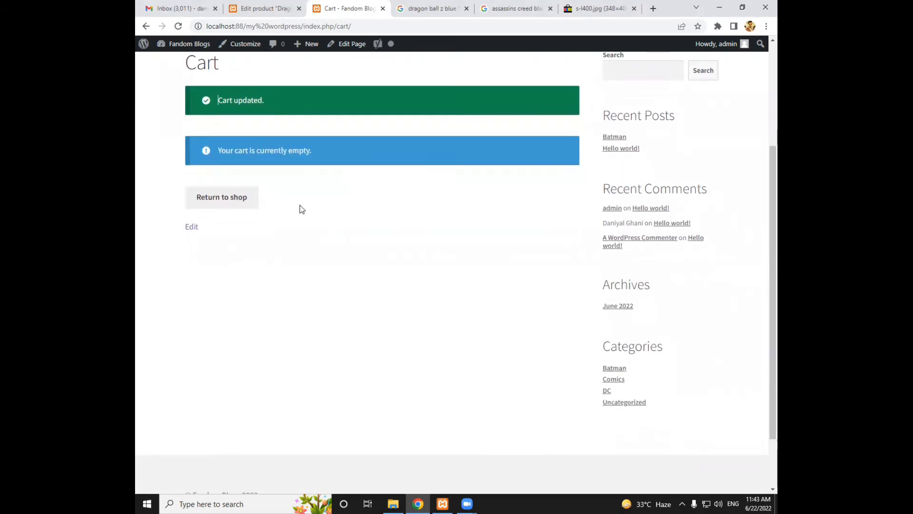
pyautogui.click(231, 199)
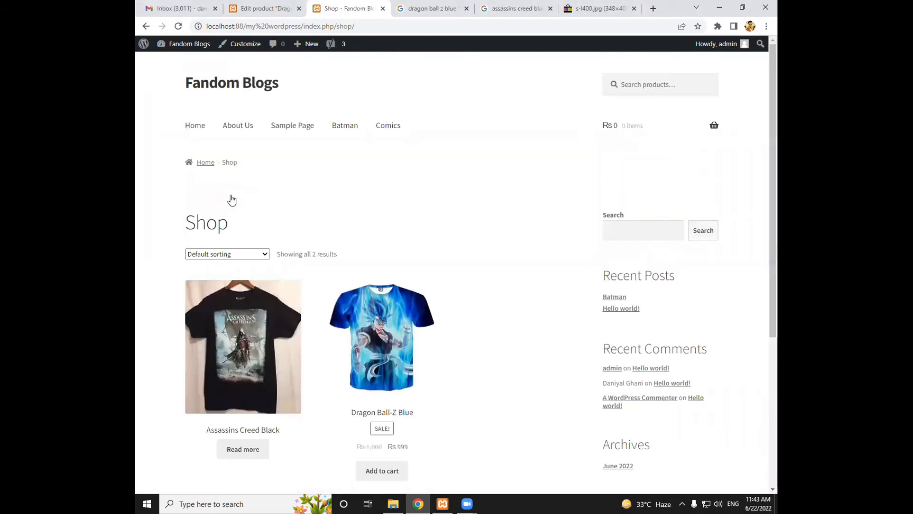
pyautogui.click(350, 312)
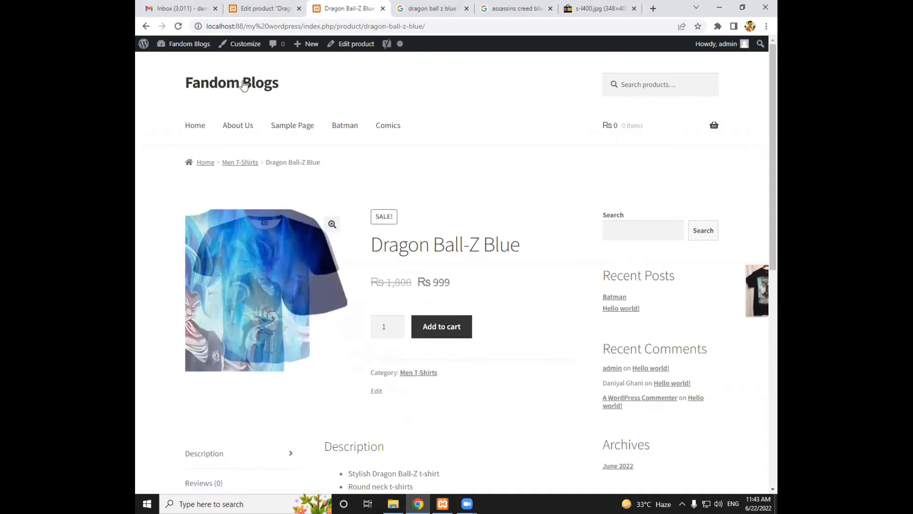
# Return to editing Dragon Ball-Z Blue in the WordPress admin and open the inventory settings in its product data
pyautogui.click(247, 14)
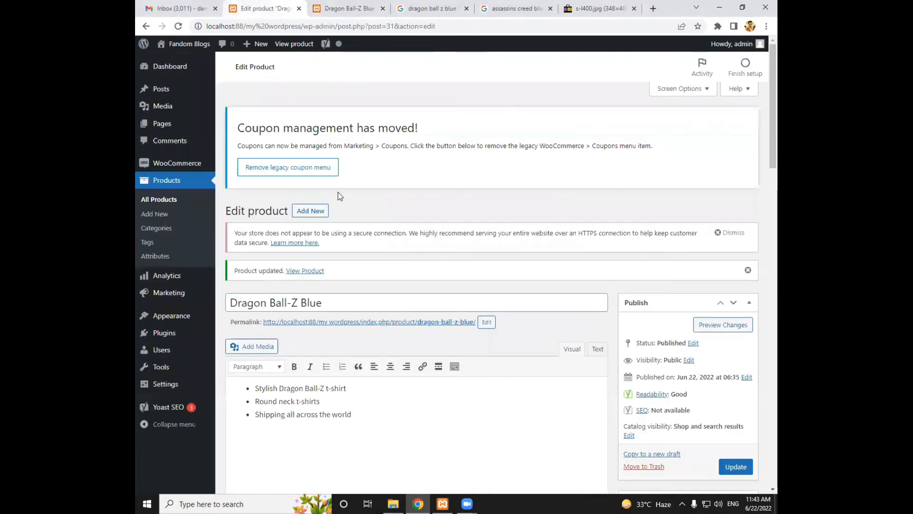
pyautogui.scroll(-8, 338, 195)
pyautogui.scroll(-14, 353, 195)
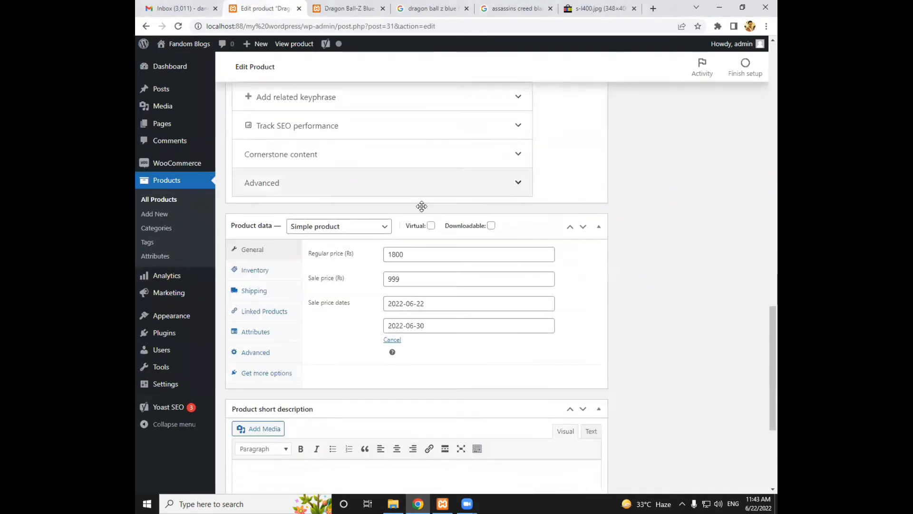
pyautogui.click(272, 138)
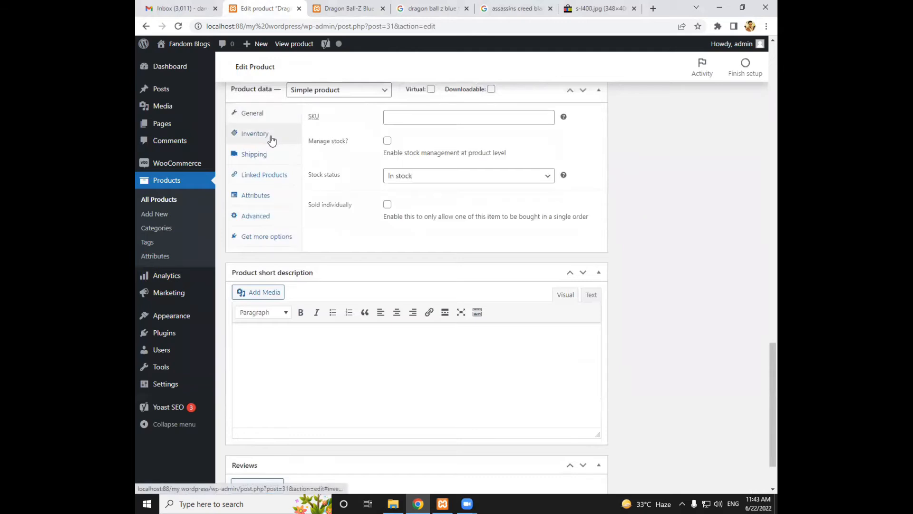
pyautogui.scroll(1, 311, 158)
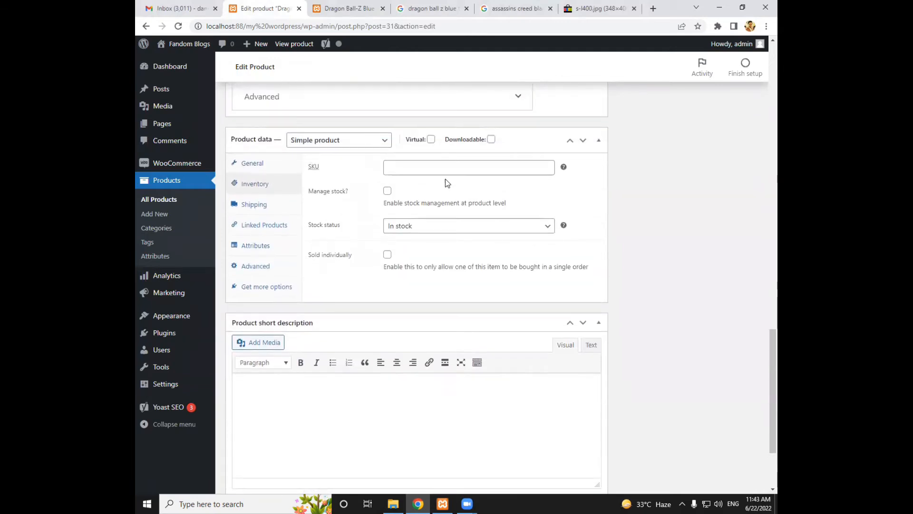
# Set the product's SKU to DBZB and review the available stock status options
pyautogui.click(403, 171)
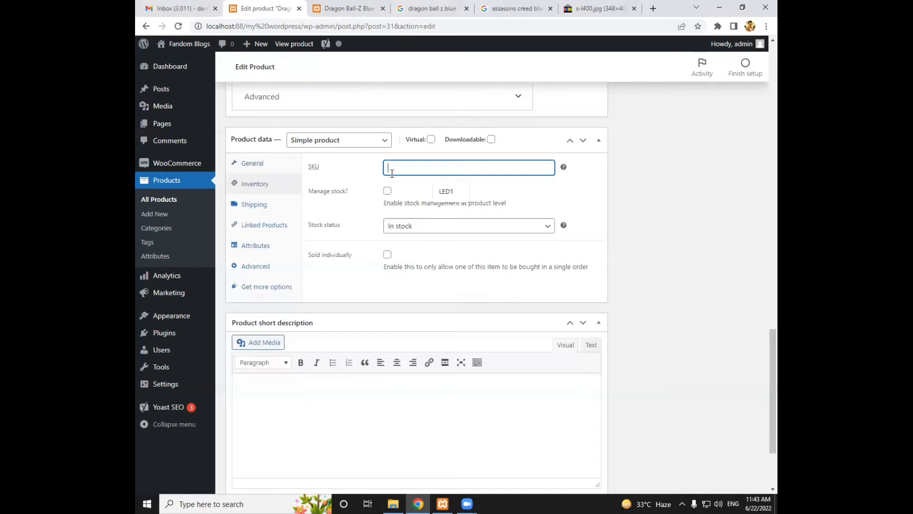
pyautogui.write('DBZB')
pyautogui.click(416, 230)
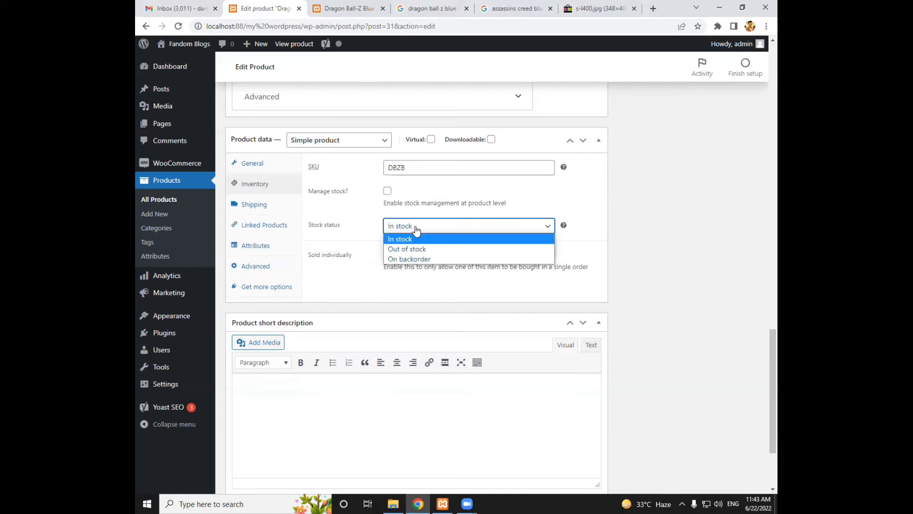
pyautogui.click(416, 230)
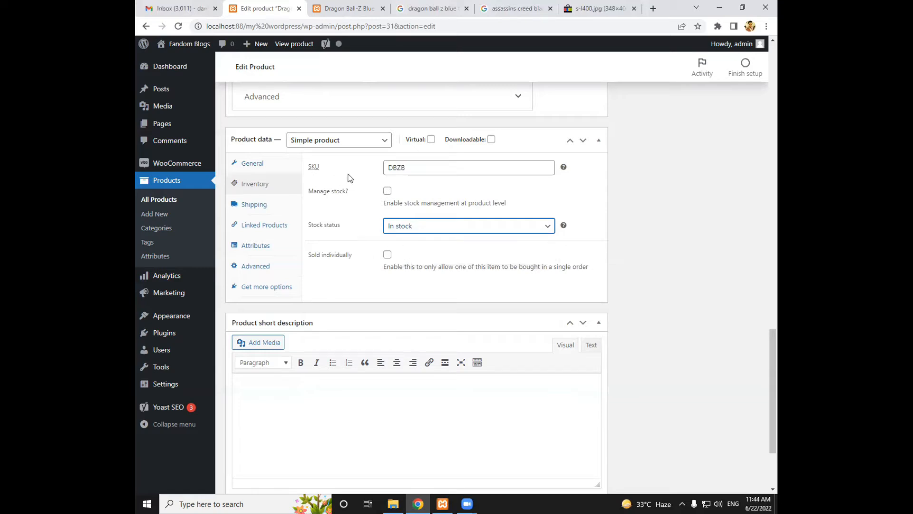
# Enable stock management with a stock quantity of 50 and a low stock threshold of 10, and open the backorder options
pyautogui.click(387, 191)
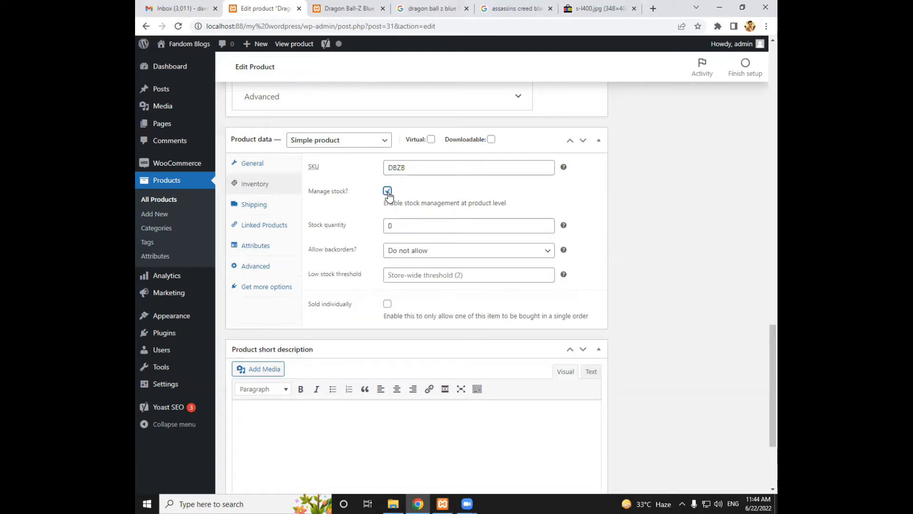
pyautogui.doubleClick(385, 225)
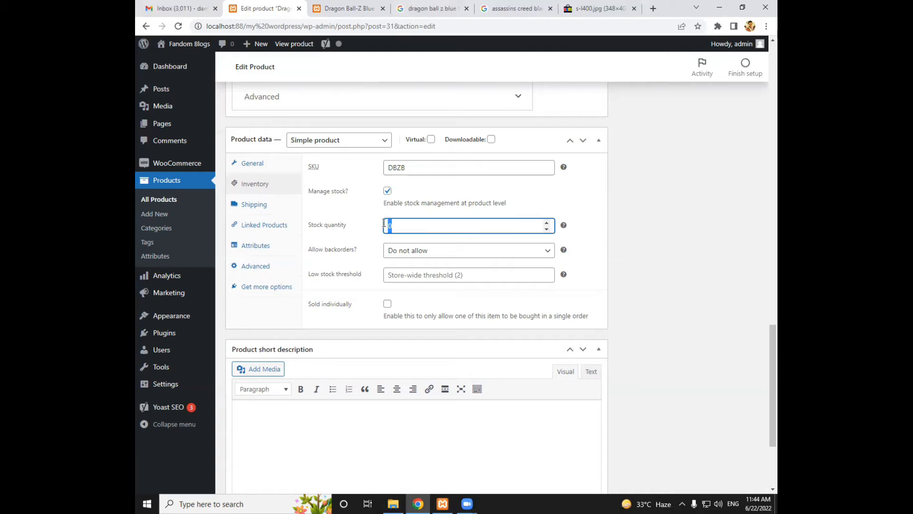
pyautogui.write('50')
pyautogui.click(399, 272)
pyautogui.write('10')
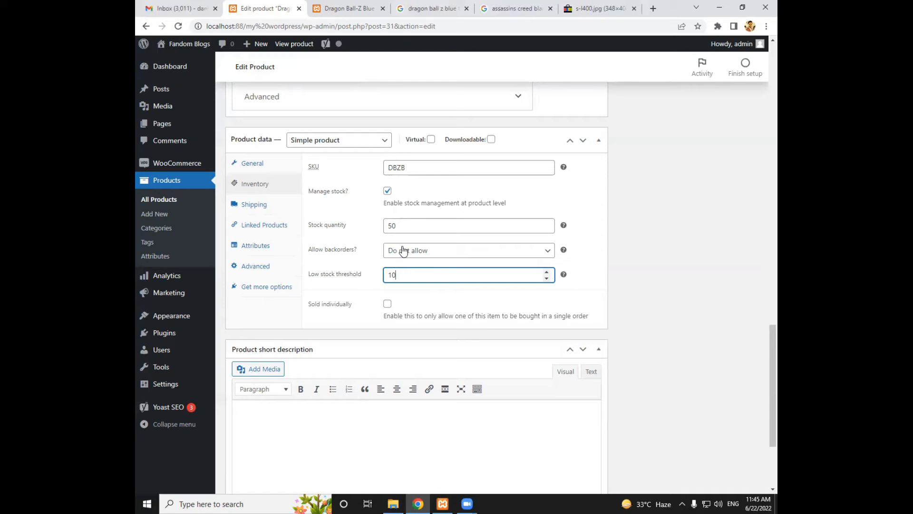
pyautogui.click(403, 251)
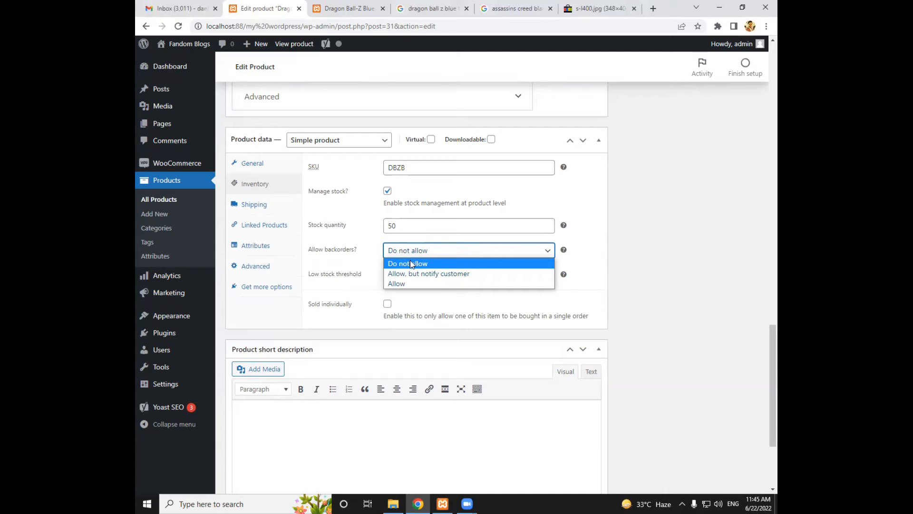
# Disallow backorders for Dragon Ball-Z Blue, review its shipping settings, and update the product
pyautogui.click(412, 263)
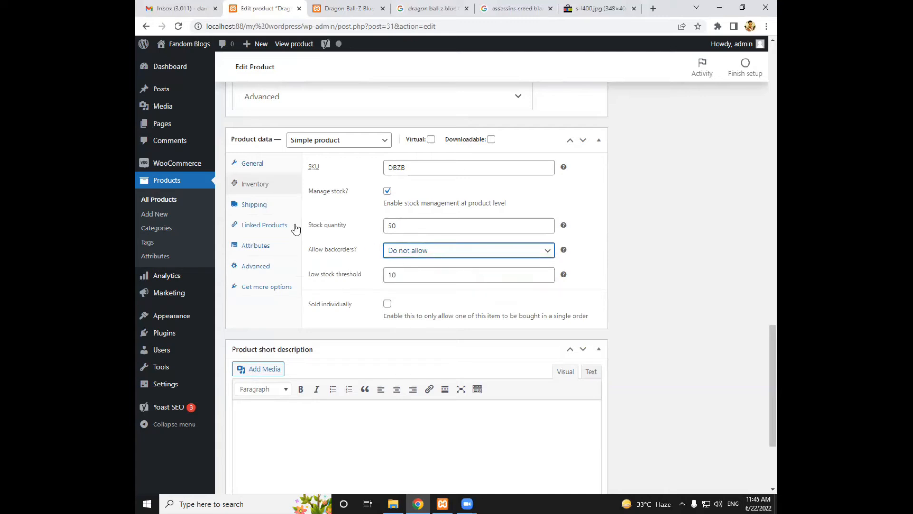
pyautogui.click(269, 210)
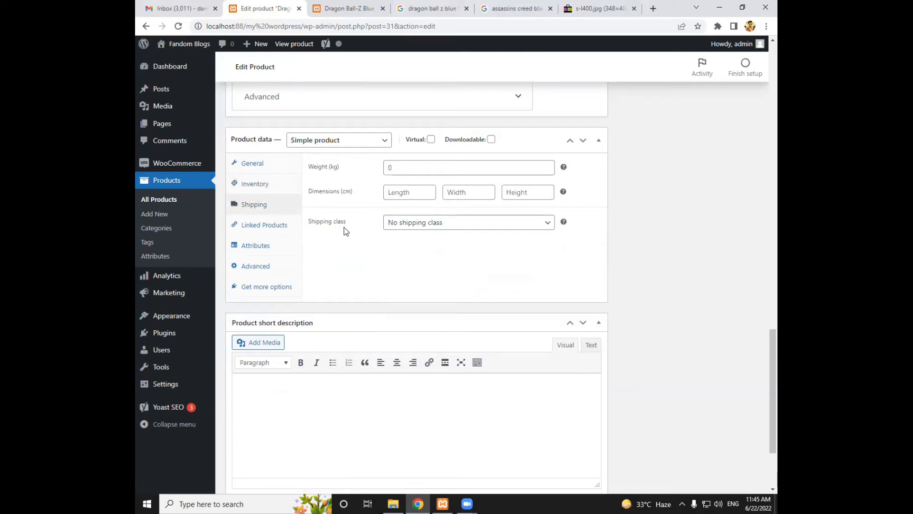
pyautogui.scroll(2, 344, 227)
pyautogui.scroll(12, 344, 226)
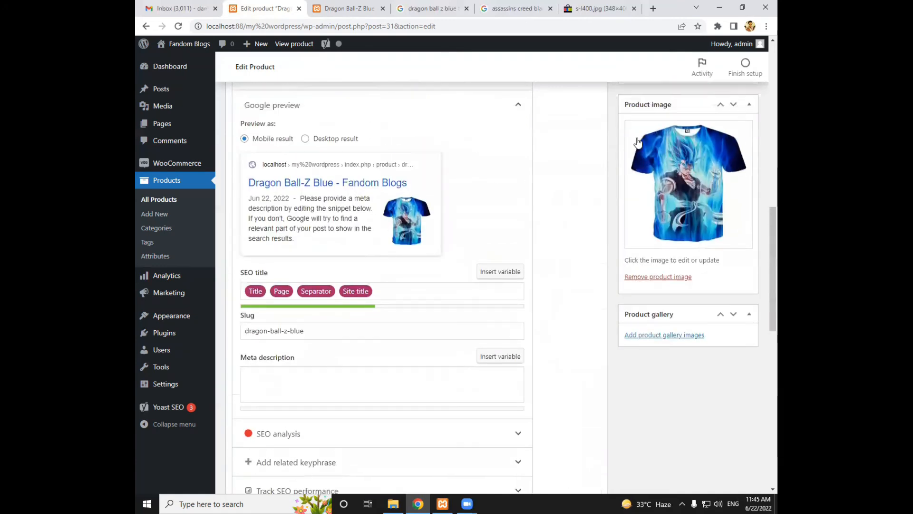
pyautogui.click(725, 123)
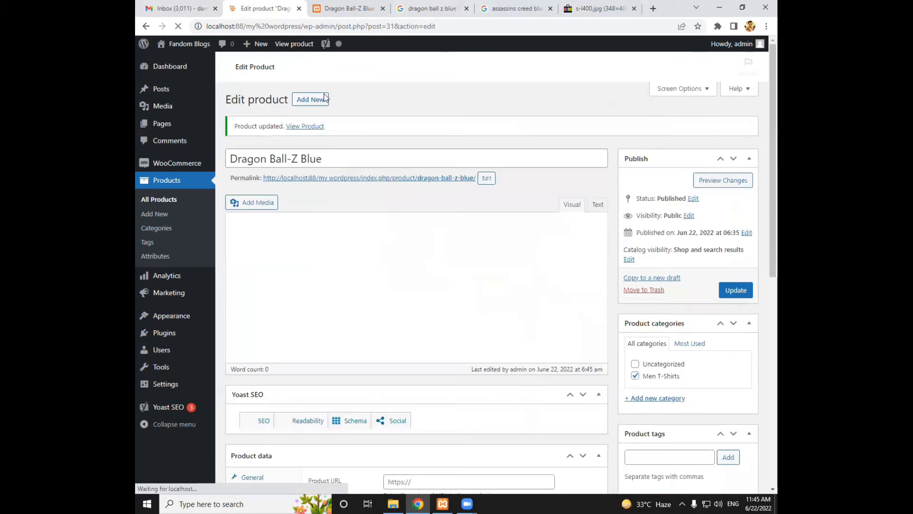
# Reload the storefront page of Dragon Ball-Z Blue and check its stock availability
pyautogui.click(341, 4)
pyautogui.click(336, 28)
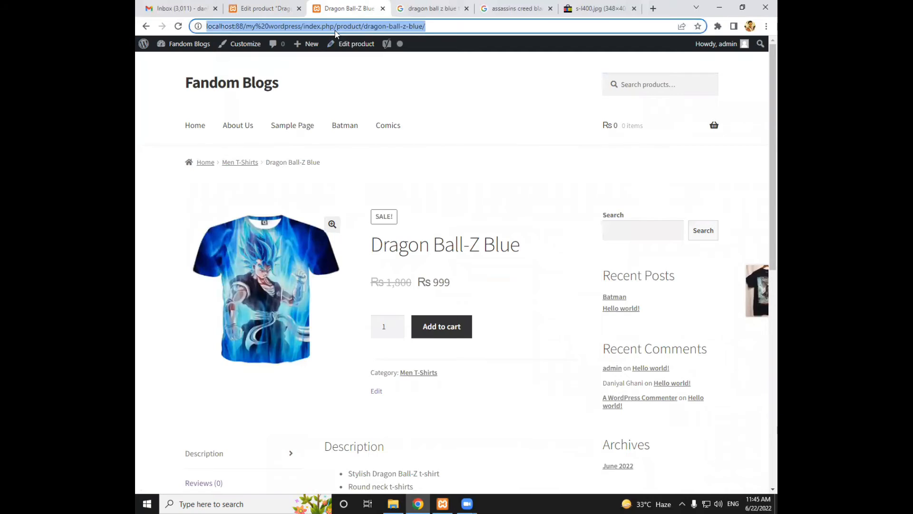
pyautogui.press('Return')
pyautogui.moveTo(422, 316); pyautogui.dragTo(375, 315)
# Try to add 60 units of Dragon Ball-Z Blue to the cart
pyautogui.click(395, 348)
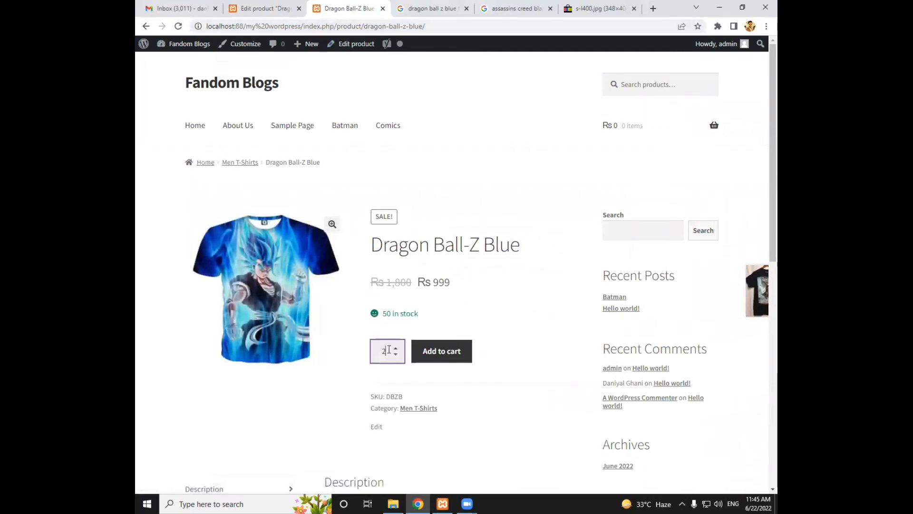
pyautogui.doubleClick(388, 351)
pyautogui.write('60')
pyautogui.click(429, 364)
# Add 2 units of Dragon Ball-Z Blue to the cart and view the cart
pyautogui.doubleClick(378, 352)
pyautogui.write('2')
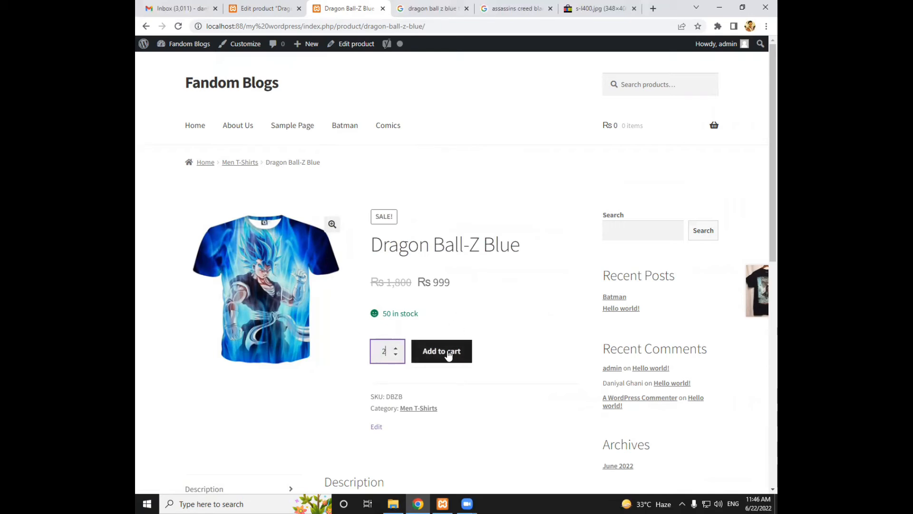
pyautogui.scroll(-2, 444, 353)
pyautogui.click(428, 252)
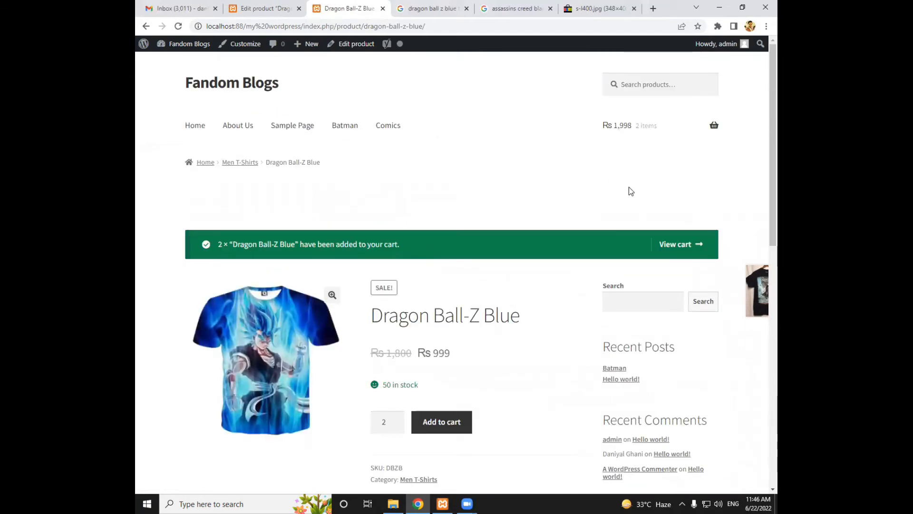
pyautogui.click(672, 251)
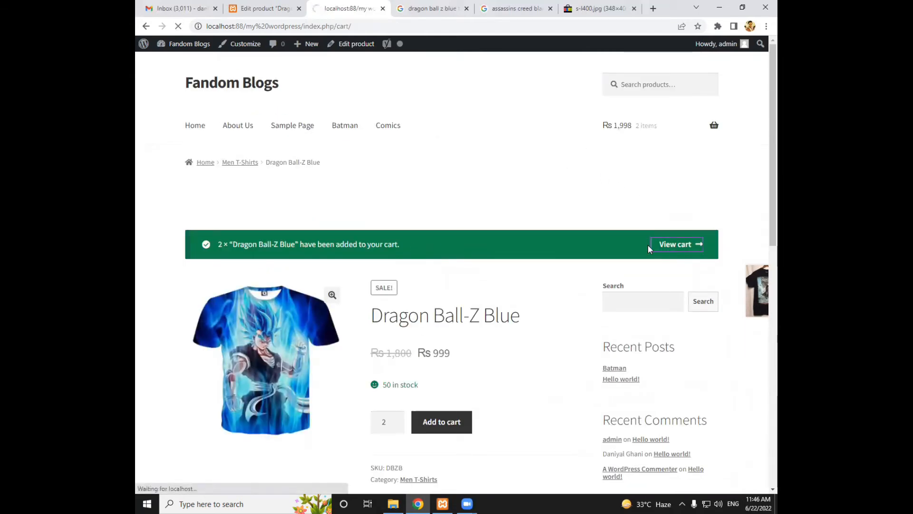
pyautogui.scroll(-3, 333, 184)
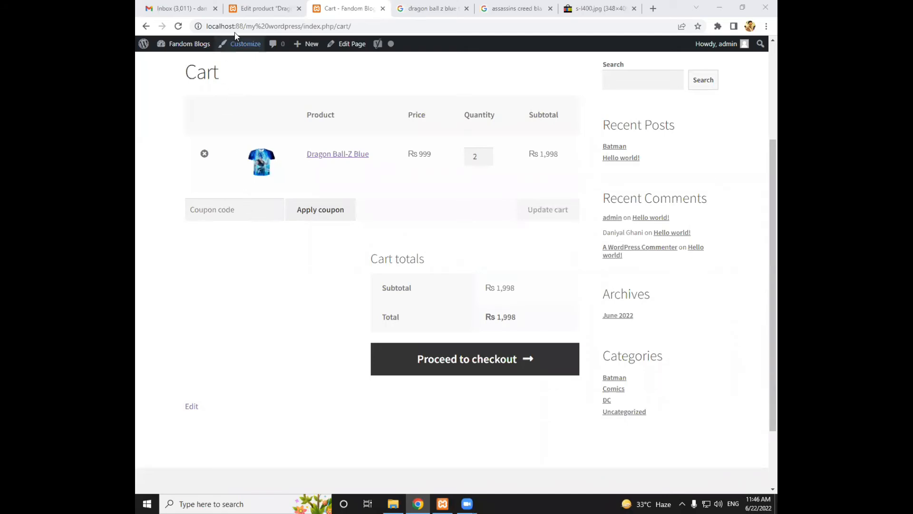
# Return to the WordPress admin and start creating the store's first WooCommerce coupon
pyautogui.click(257, 8)
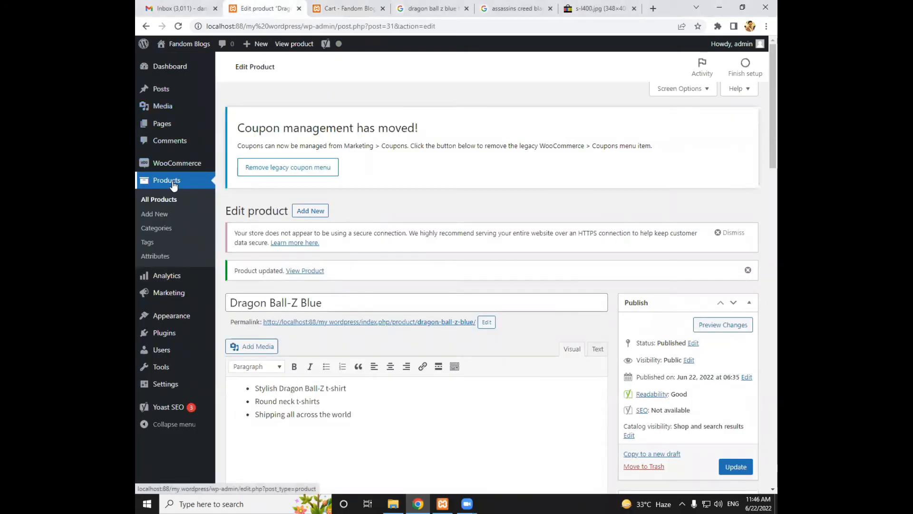
pyautogui.moveTo(177, 170)
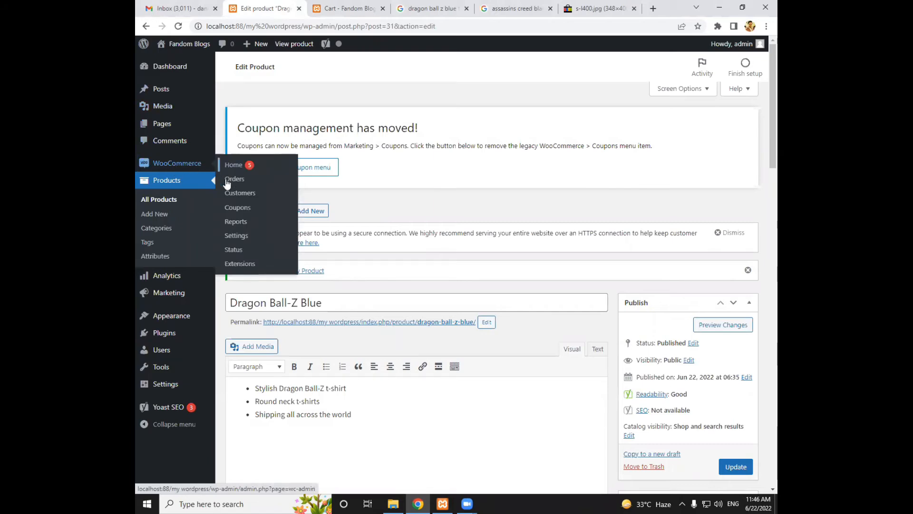
pyautogui.click(228, 212)
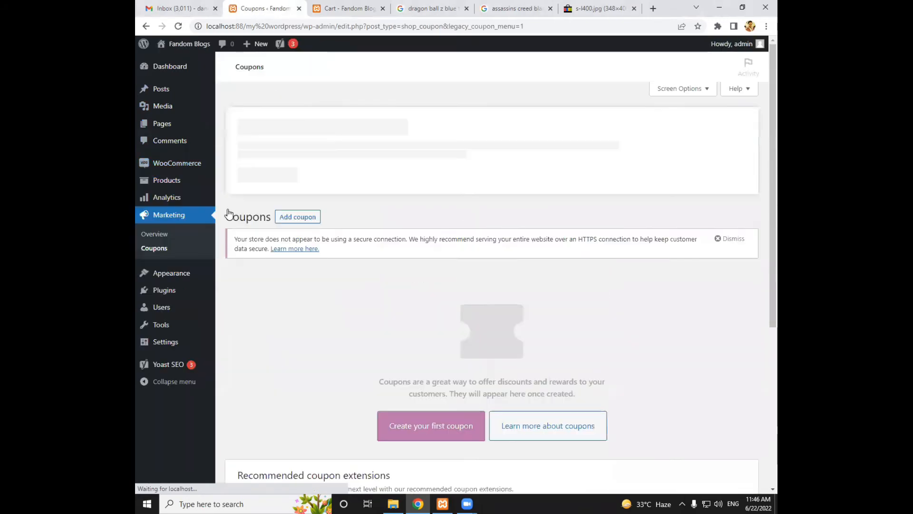
pyautogui.scroll(-1, 344, 224)
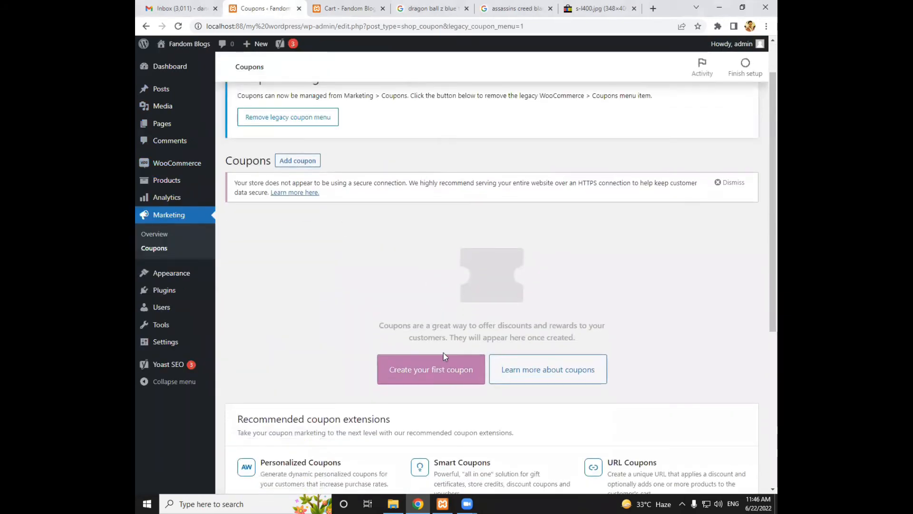
pyautogui.click(442, 371)
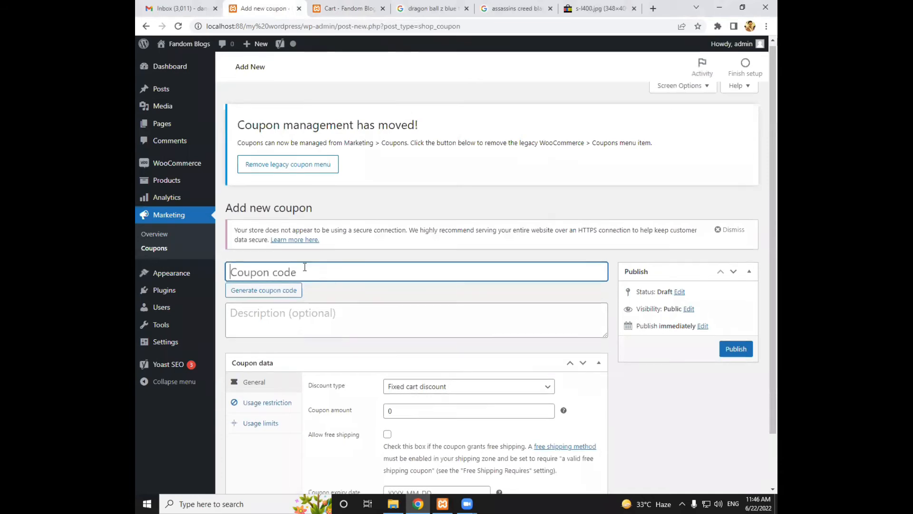
pyautogui.scroll(-1, 314, 243)
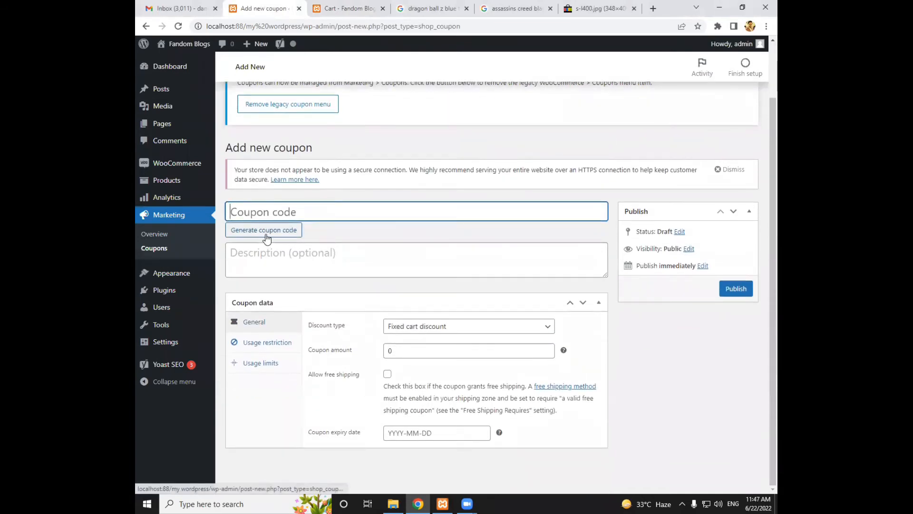
# Generate a coupon code, replace it with the custom code JUNE22, and leave the description empty
pyautogui.click(266, 234)
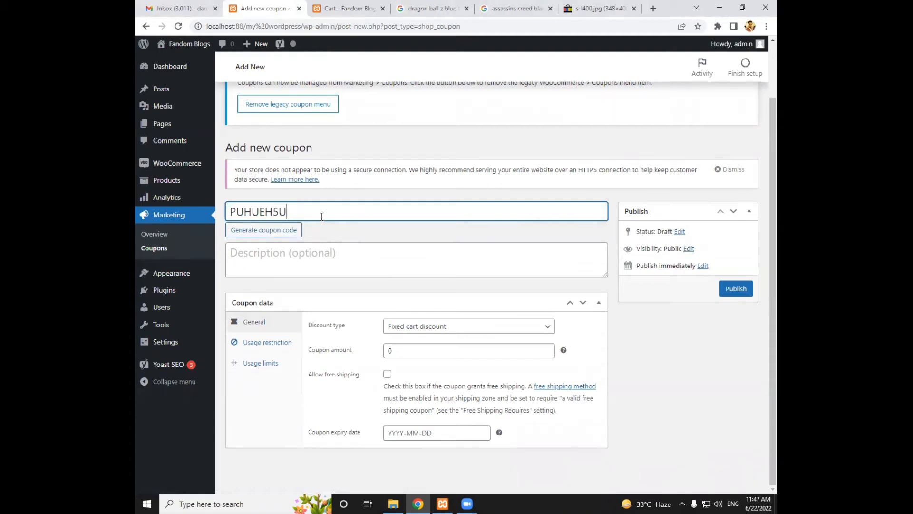
pyautogui.moveTo(308, 216); pyautogui.dragTo(220, 221)
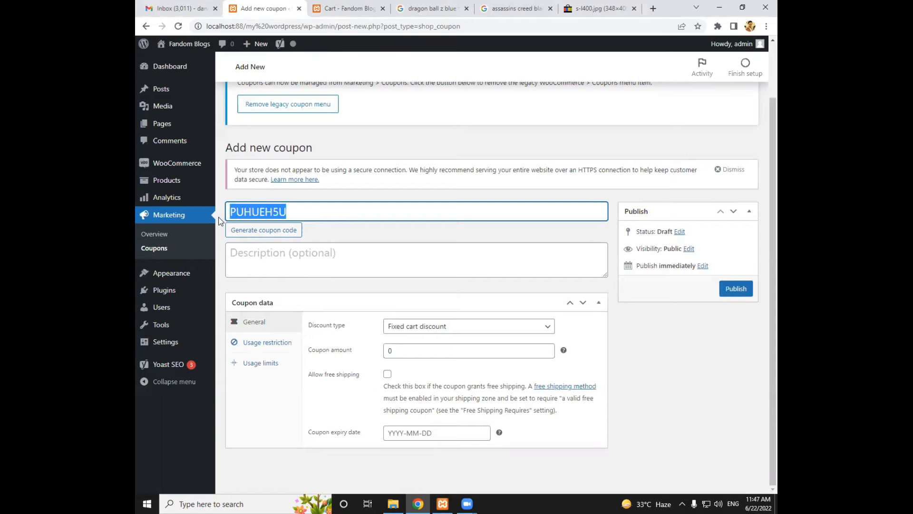
pyautogui.press('BackSpace')
pyautogui.write('JUNE')
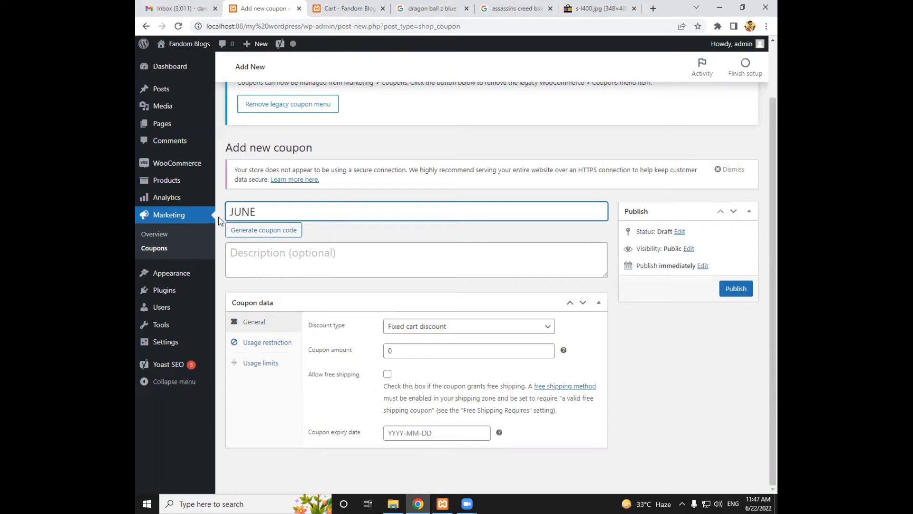
pyautogui.write('22')
pyautogui.moveTo(287, 212); pyautogui.dragTo(230, 214)
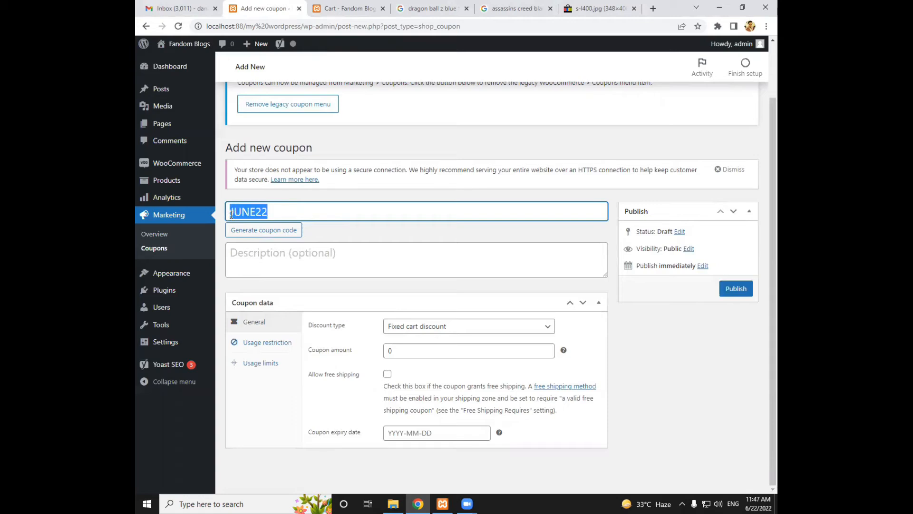
pyautogui.click(360, 331)
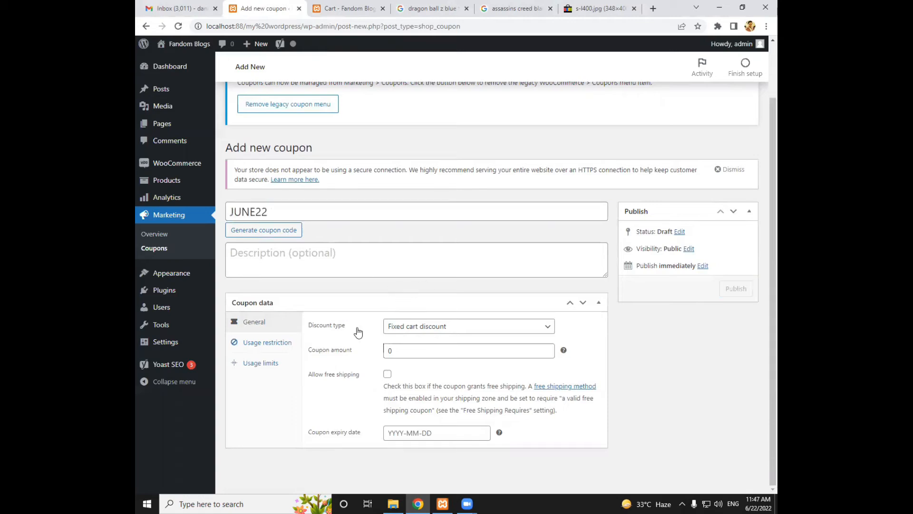
pyautogui.click(312, 261)
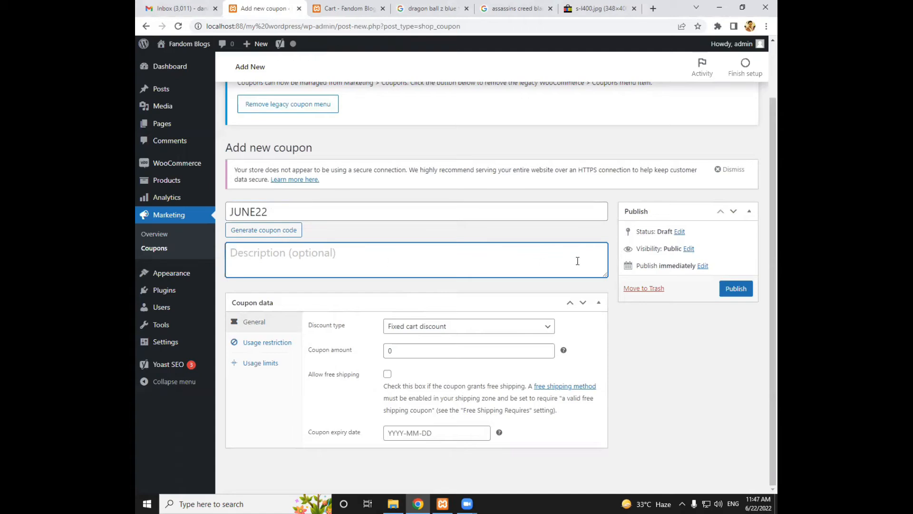
# Set the coupon's discount type to Fixed cart discount with a coupon amount of 250
pyautogui.click(485, 327)
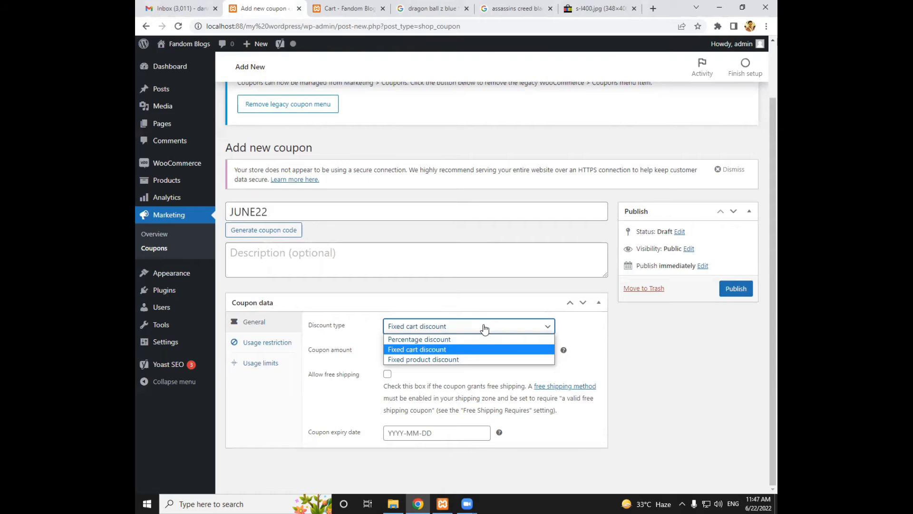
pyautogui.click(475, 350)
pyautogui.moveTo(460, 351); pyautogui.dragTo(381, 356)
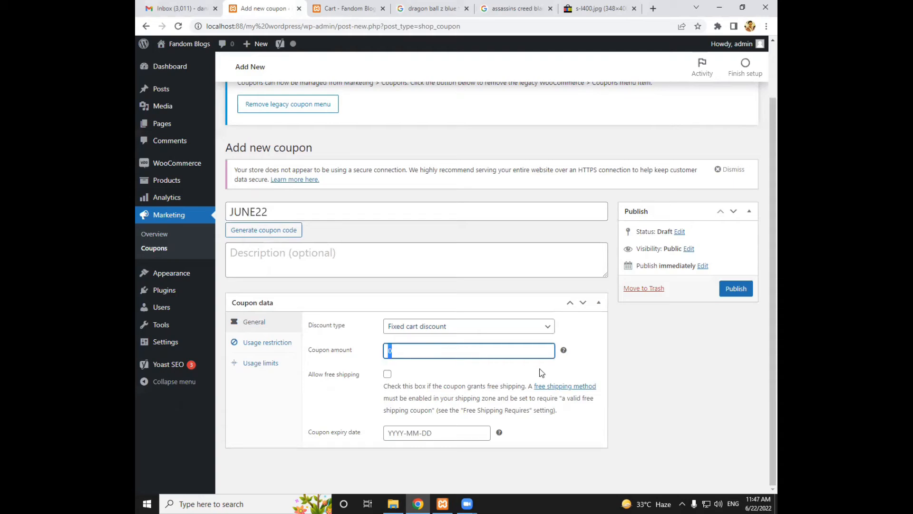
pyautogui.write('250')
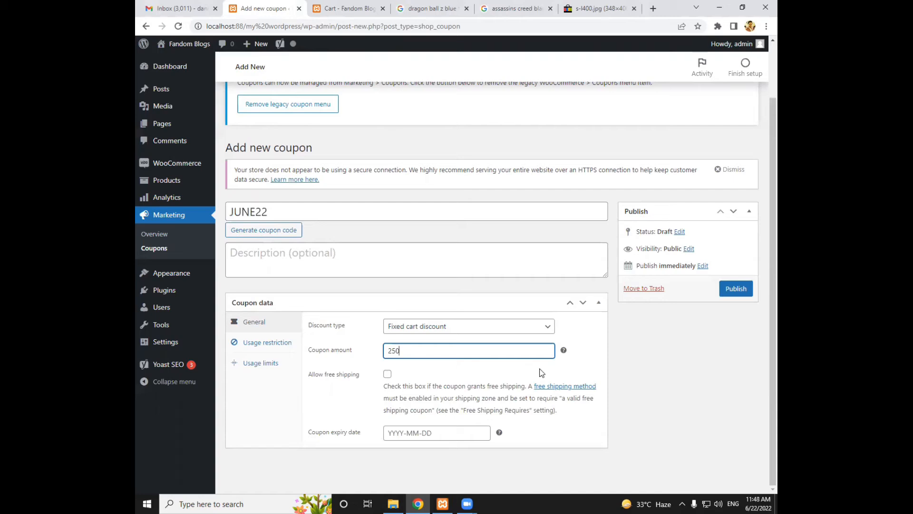
# Examine the usage restriction and usage limit options of the JUNE22 coupon
pyautogui.click(284, 345)
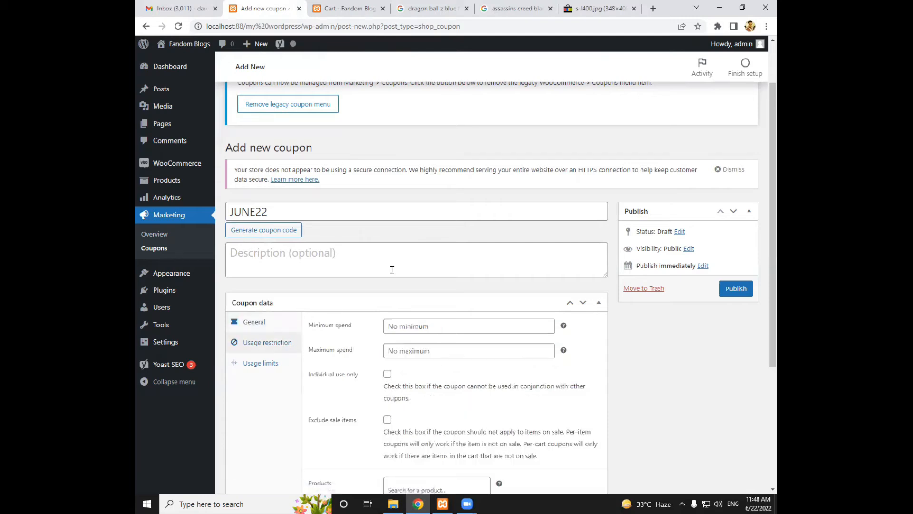
pyautogui.scroll(-2, 392, 269)
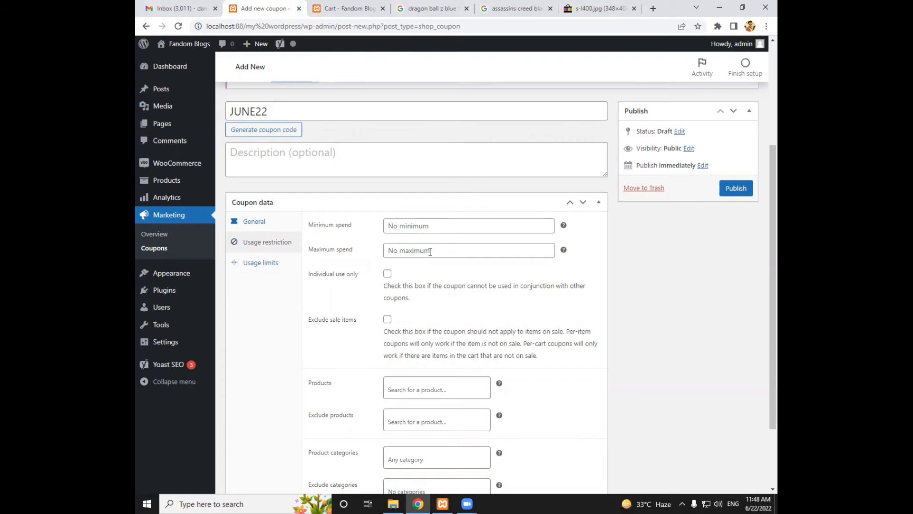
pyautogui.scroll(-1, 428, 253)
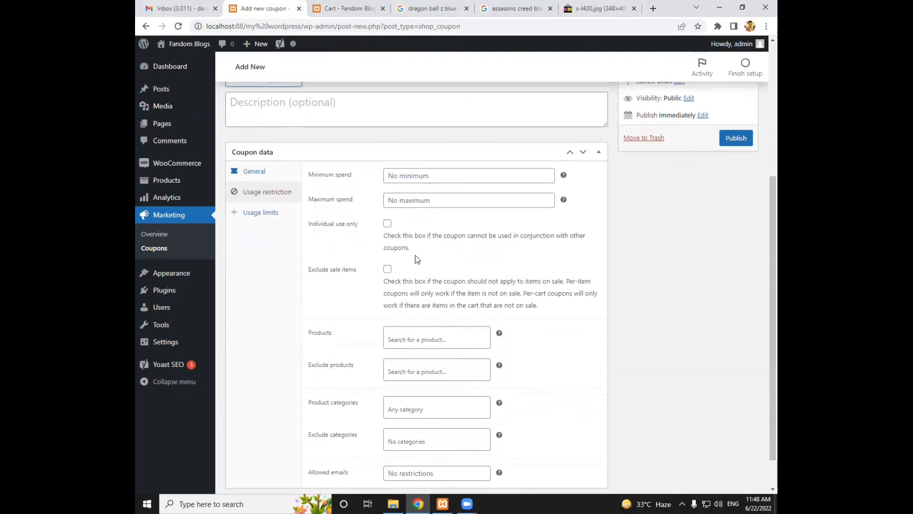
pyautogui.click(257, 213)
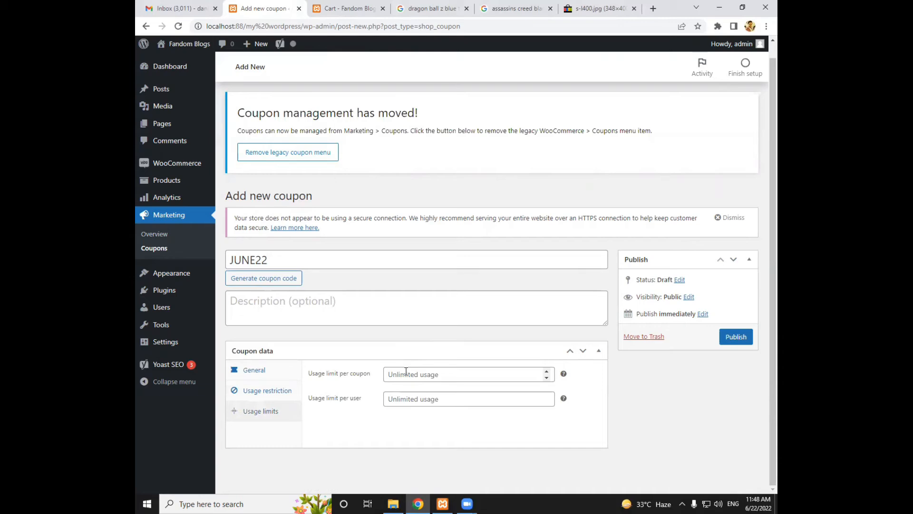
# Publish the JUNE22 coupon with an expiry date of 2022-06-24 and switch back to the storefront cart
pyautogui.click(257, 370)
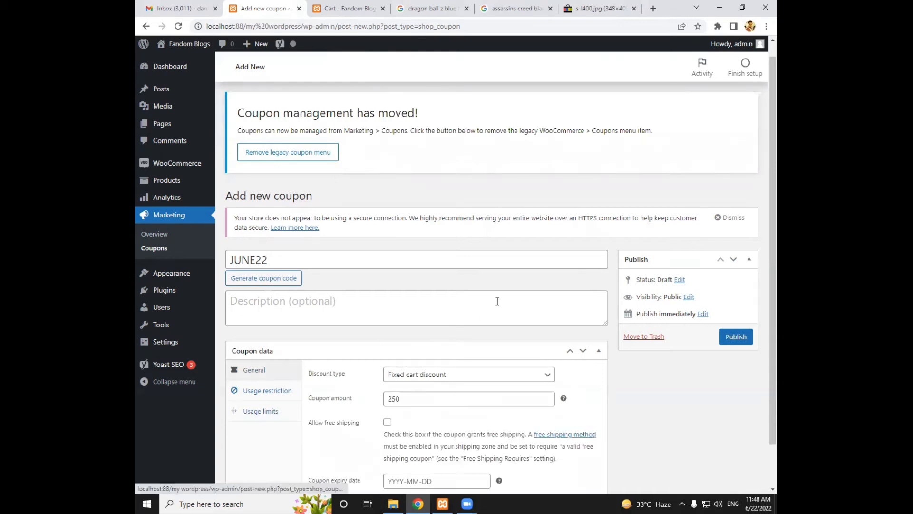
pyautogui.scroll(-1, 495, 300)
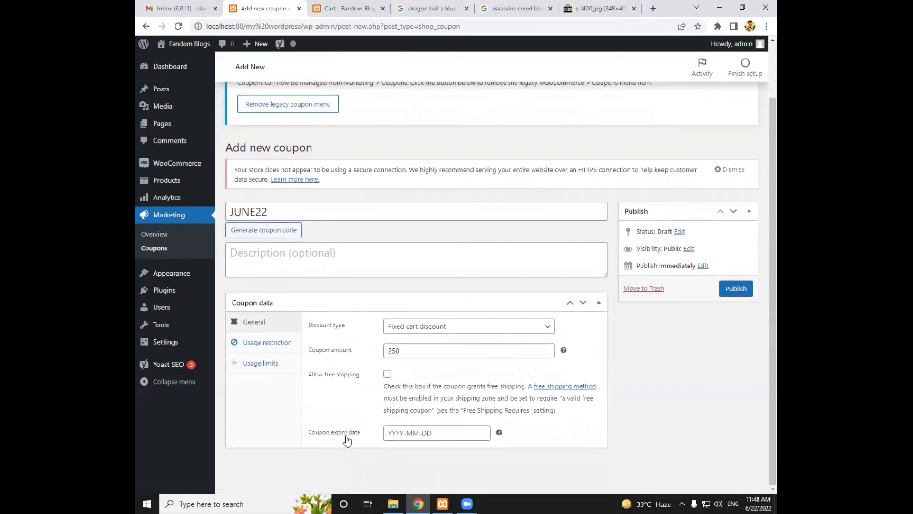
pyautogui.click(454, 434)
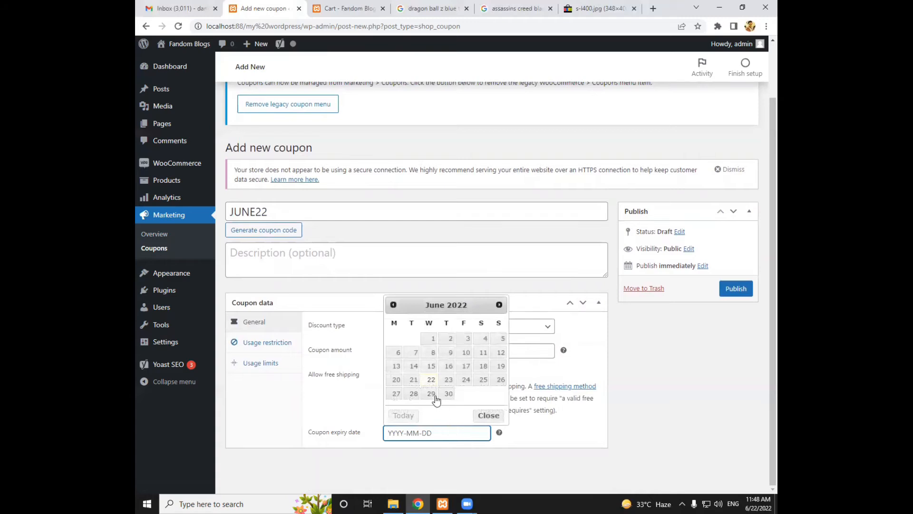
pyautogui.click(466, 379)
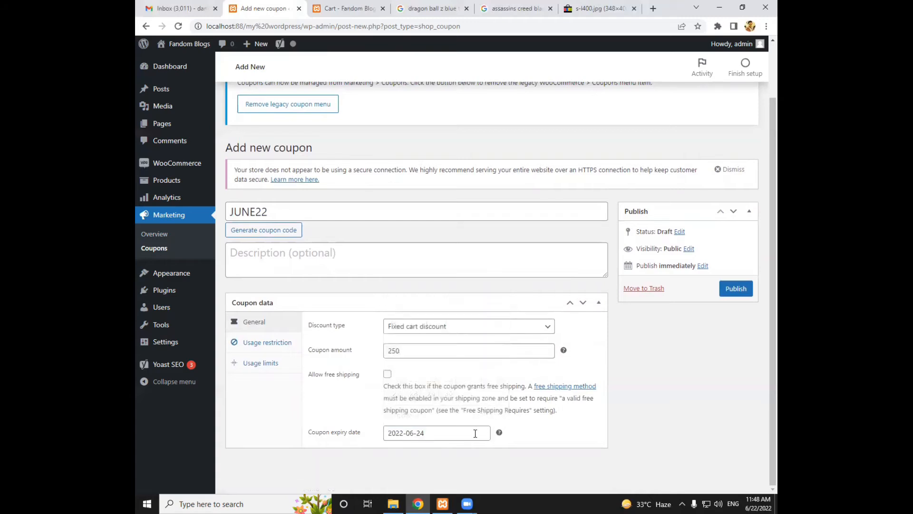
pyautogui.click(738, 289)
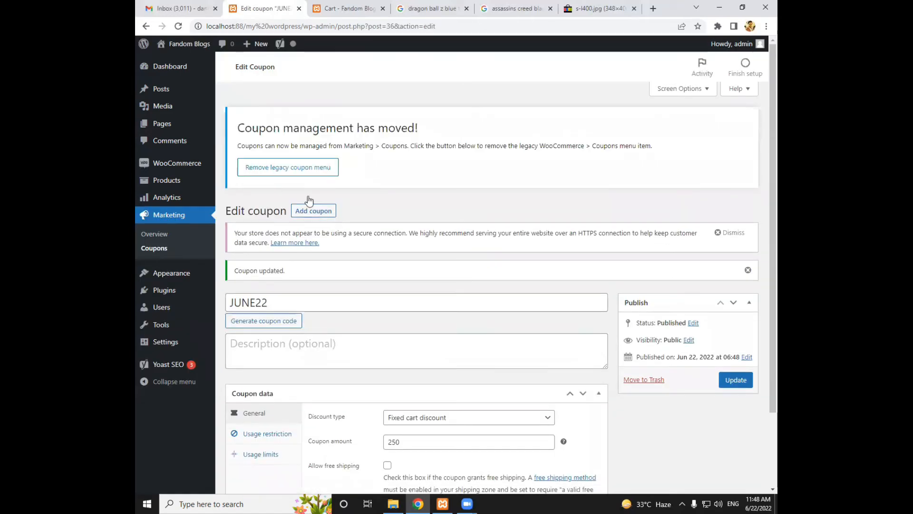
pyautogui.click(322, 7)
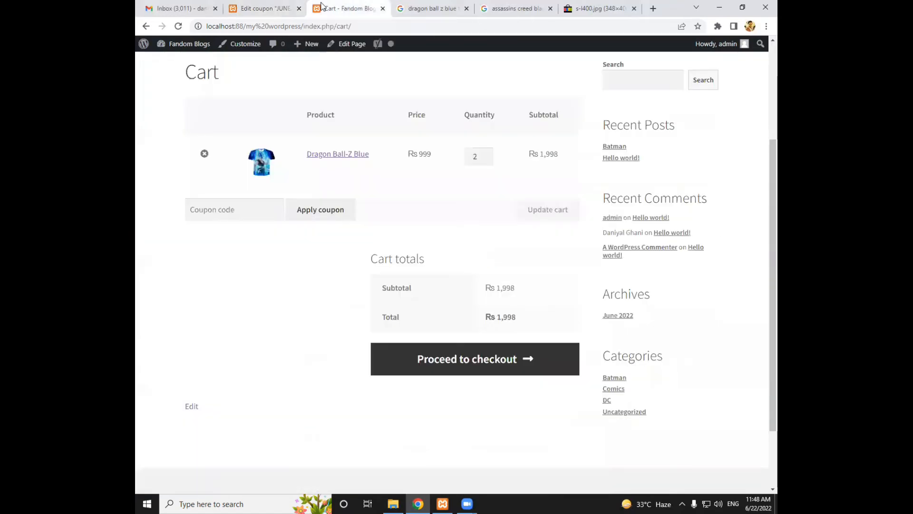
# Apply the coupon code JUNE22 to the cart containing the Dragon Ball-Z Blue T-shirts
pyautogui.click(256, 210)
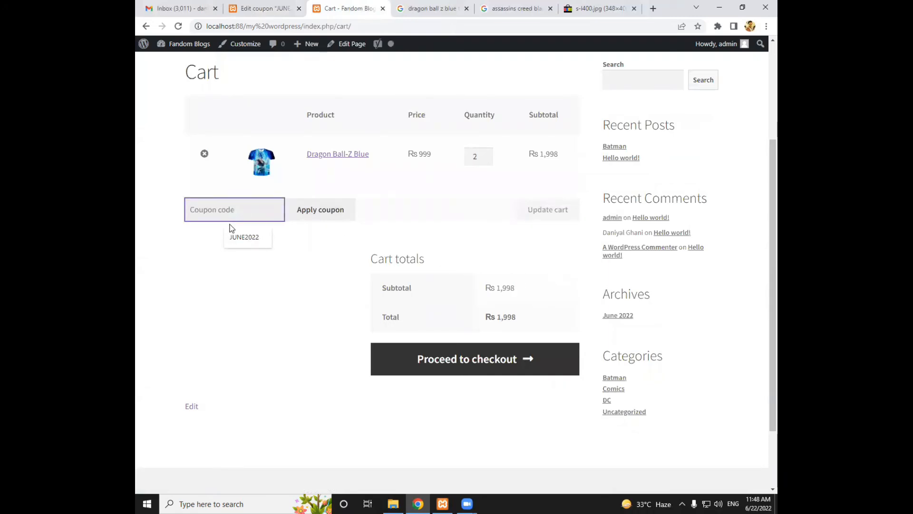
pyautogui.write('June')
pyautogui.press('BackSpace')
pyautogui.press('BackSpace')
pyautogui.press('BackSpace')
pyautogui.press('BackSpace')
pyautogui.write('JUNE')
pyautogui.click(313, 211)
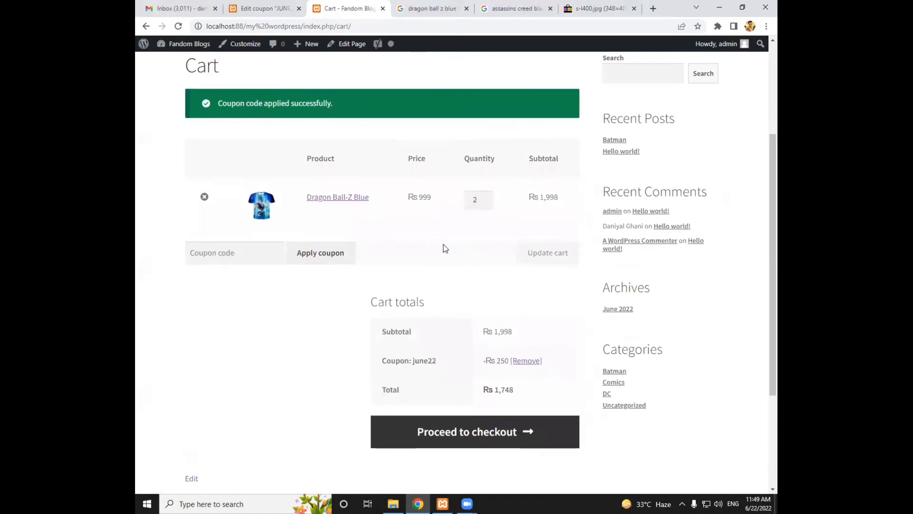
# Check the coupon discount and total in the cart totals, and proceed to checkout
pyautogui.moveTo(495, 358); pyautogui.dragTo(506, 358)
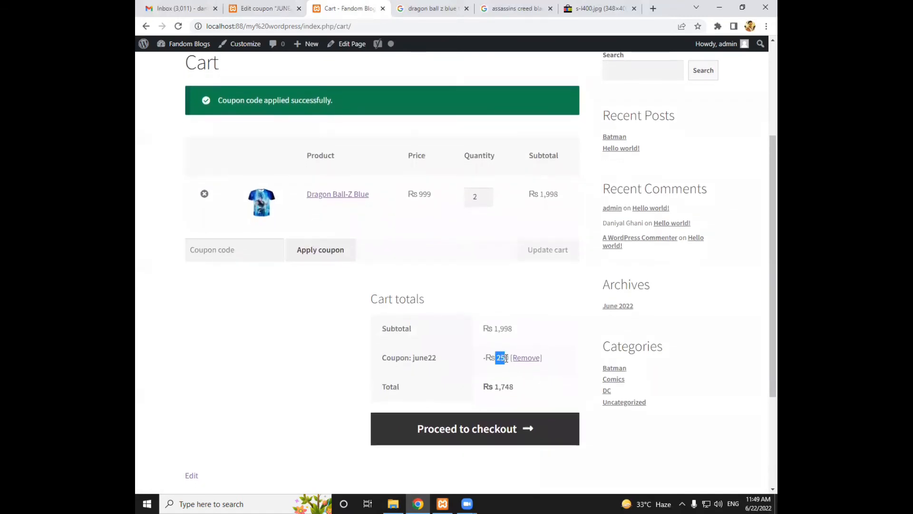
pyautogui.moveTo(484, 386); pyautogui.dragTo(551, 370)
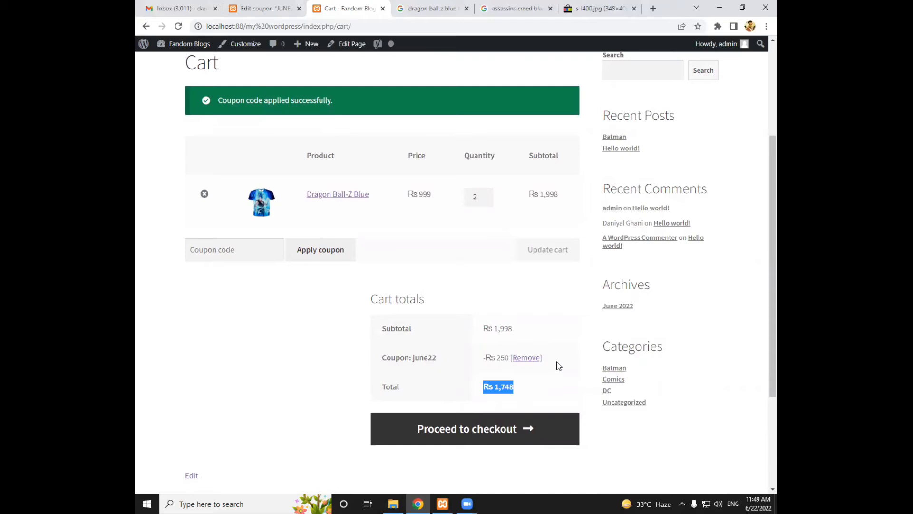
pyautogui.scroll(-1, 345, 270)
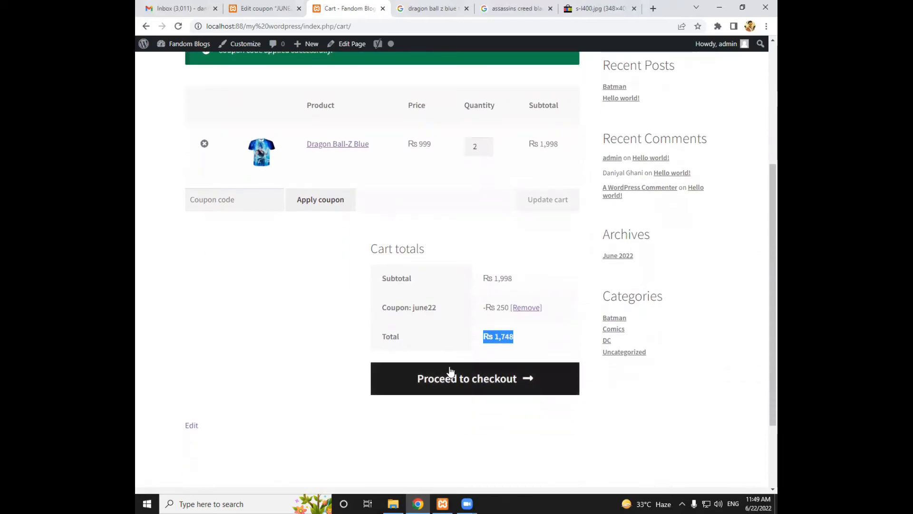
pyautogui.click(448, 380)
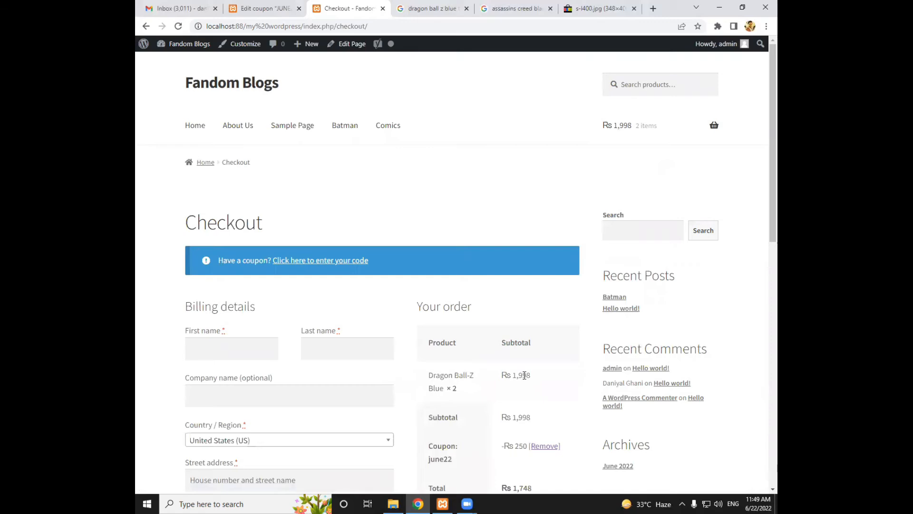
# Examine the checkout's billing fields, order summary and payment method notice
pyautogui.scroll(-2, 525, 376)
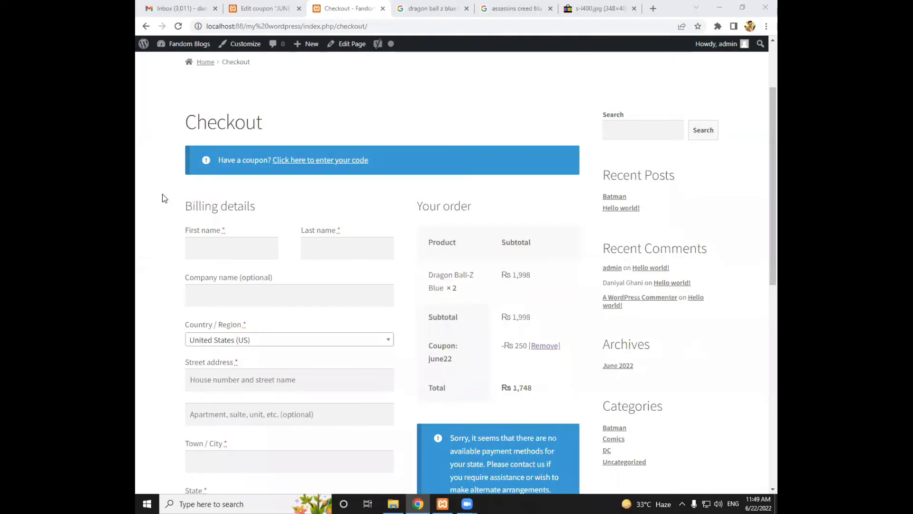
pyautogui.scroll(-2, 164, 198)
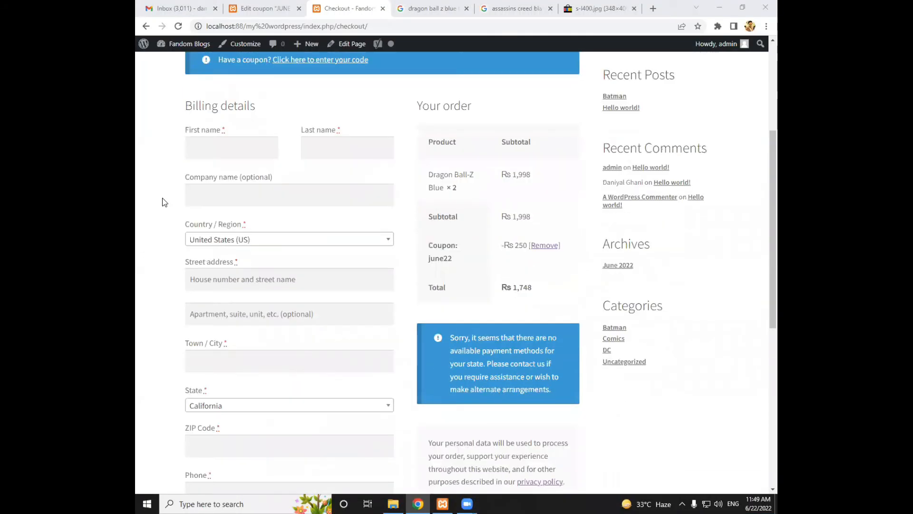
pyautogui.scroll(-1, 253, 176)
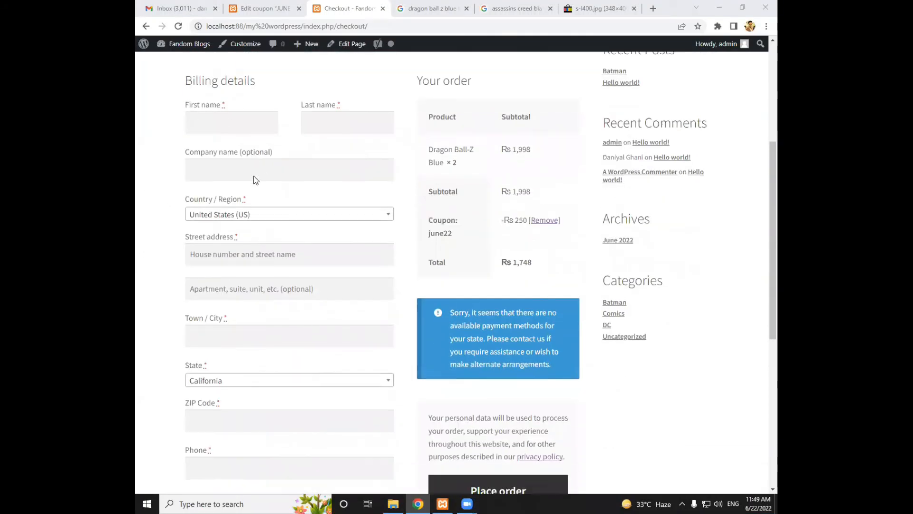
pyautogui.moveTo(452, 285); pyautogui.dragTo(487, 312)
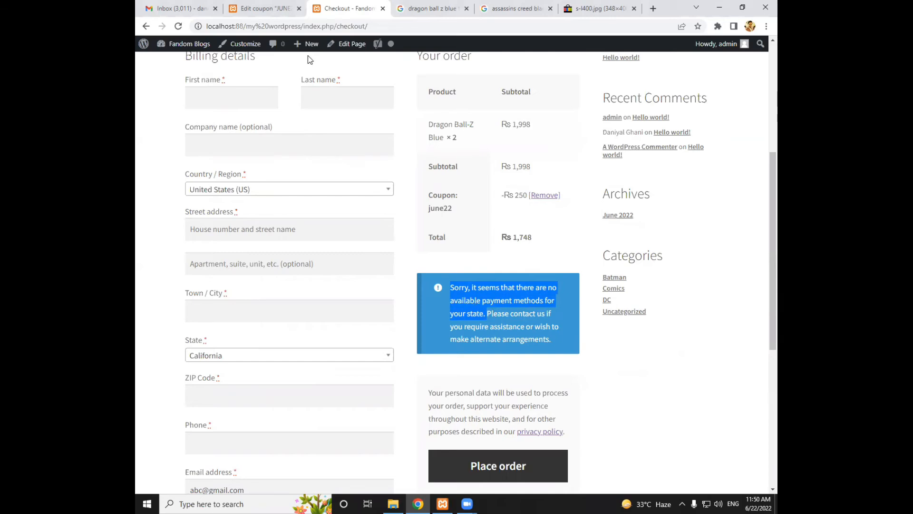
# Enable the Cash on delivery payment method in the WooCommerce payment settings and save the changes
pyautogui.click(265, 13)
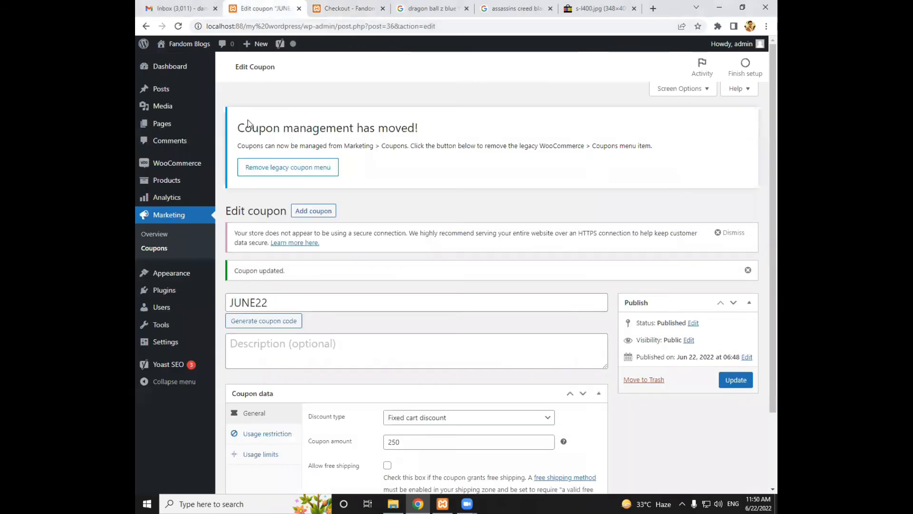
pyautogui.moveTo(188, 169)
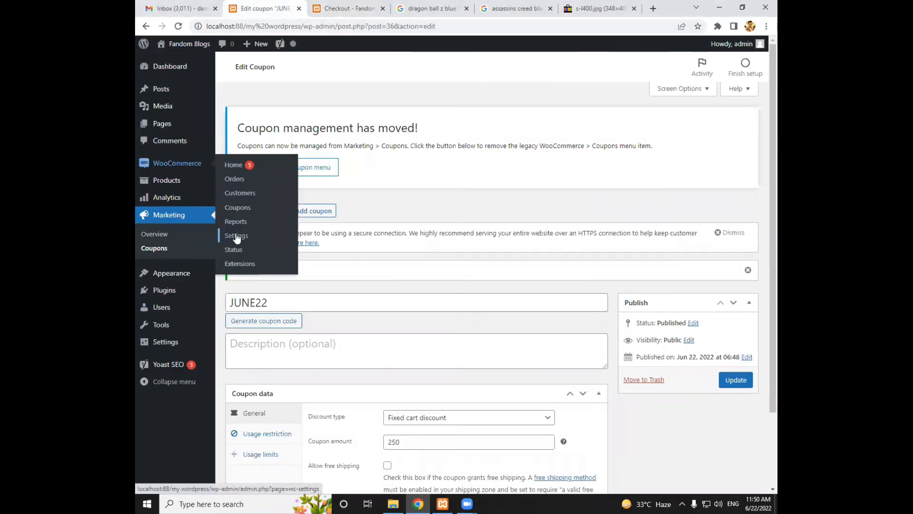
pyautogui.click(237, 237)
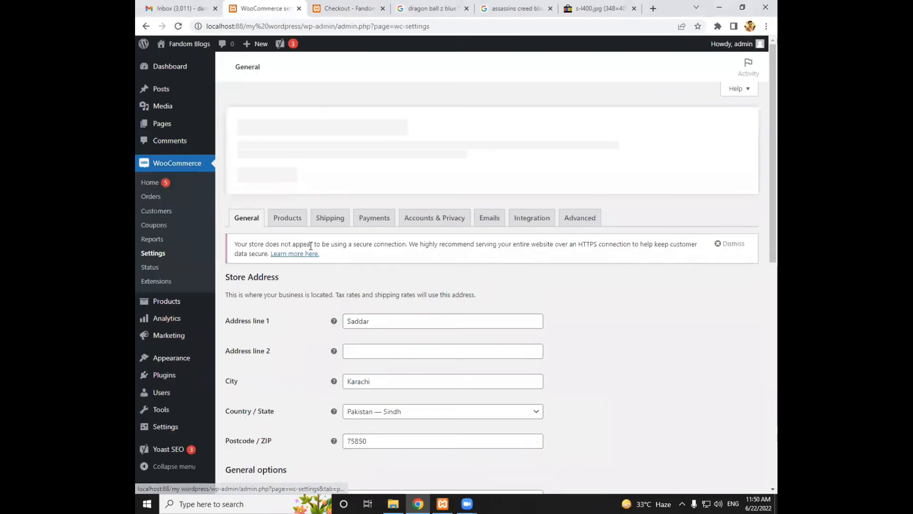
pyautogui.scroll(-2, 311, 245)
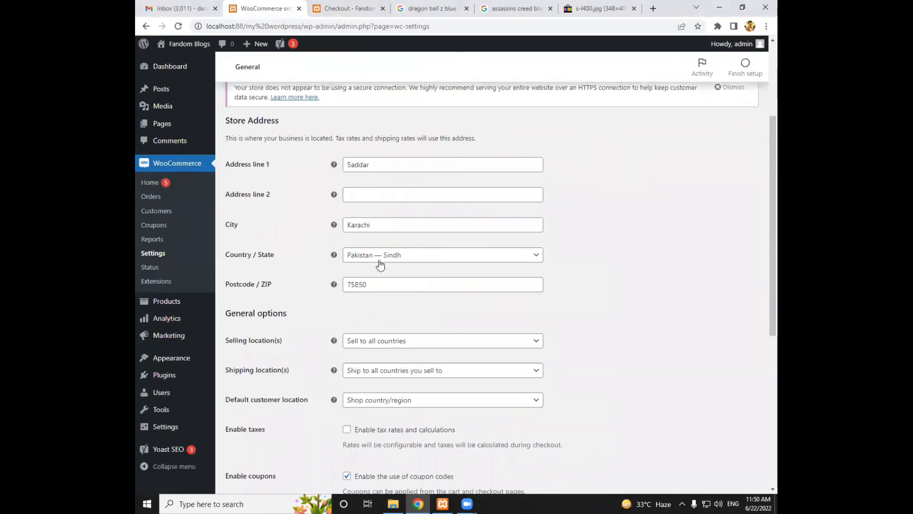
pyautogui.scroll(2, 369, 267)
pyautogui.click(292, 169)
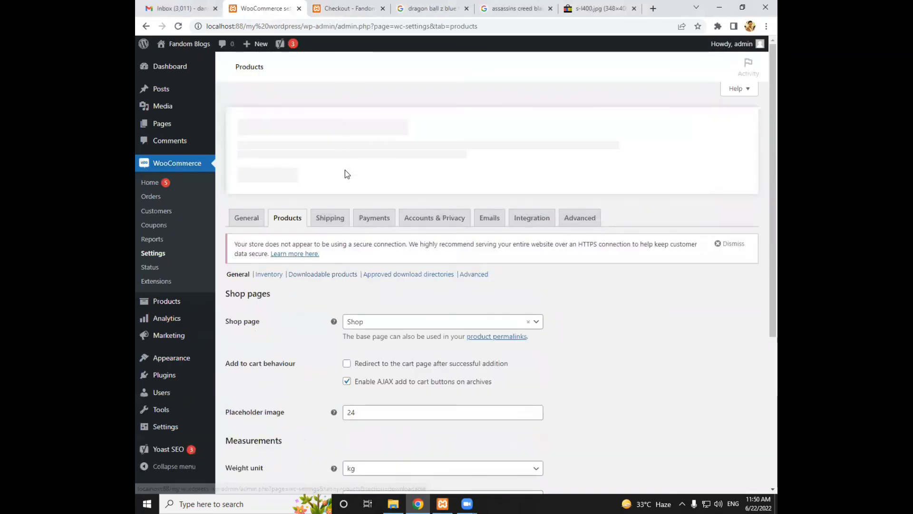
pyautogui.click(363, 213)
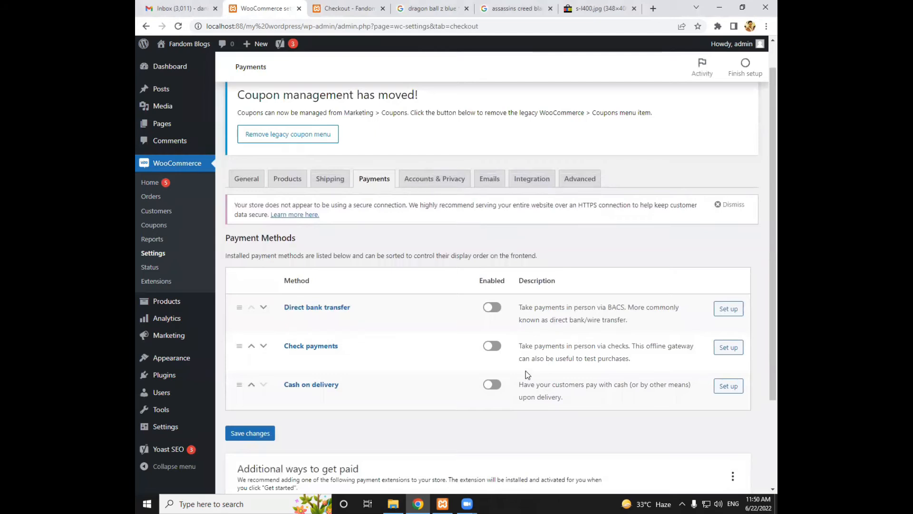
pyautogui.click(493, 389)
pyautogui.click(262, 437)
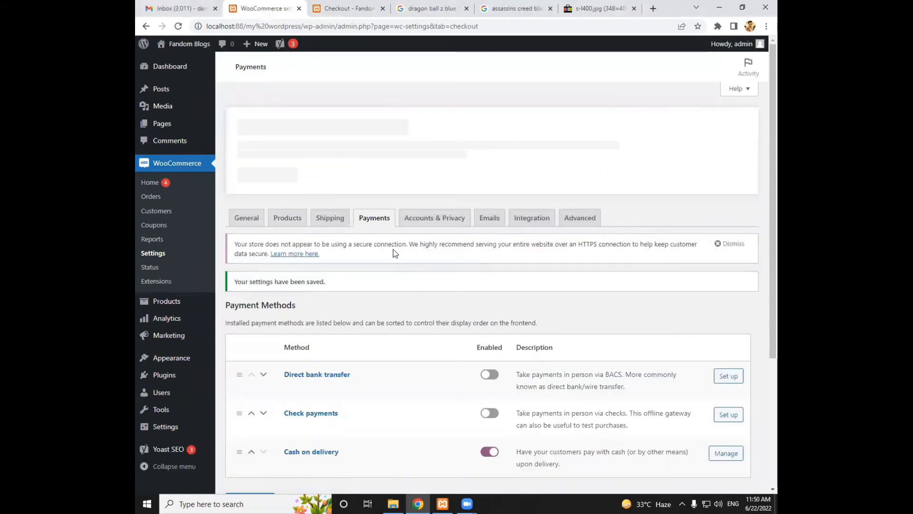
# Examine the WooCommerce shipping zones and the guest checkout and account creation settings
pyautogui.click(330, 214)
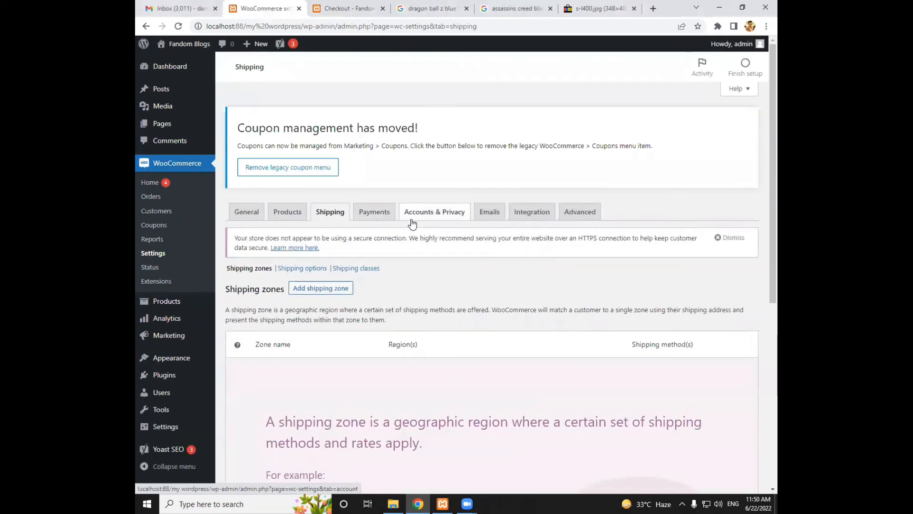
pyautogui.click(411, 218)
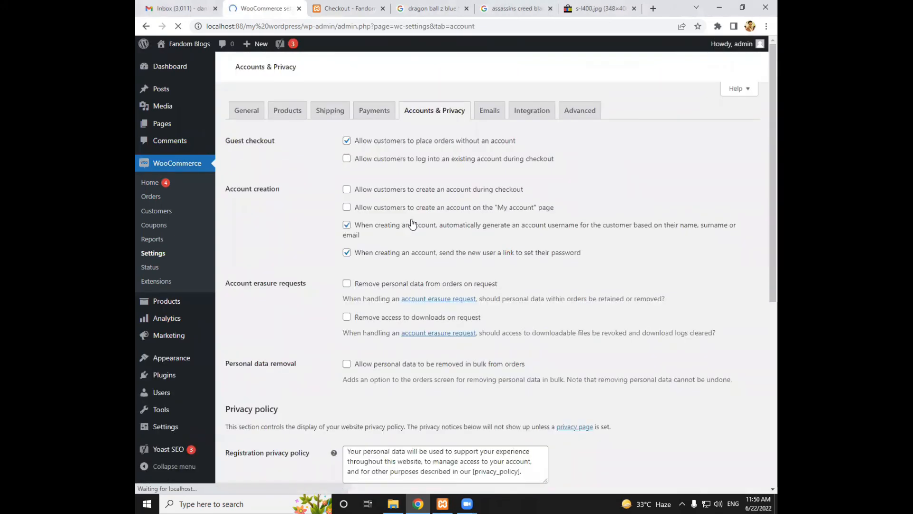
pyautogui.scroll(-1, 413, 224)
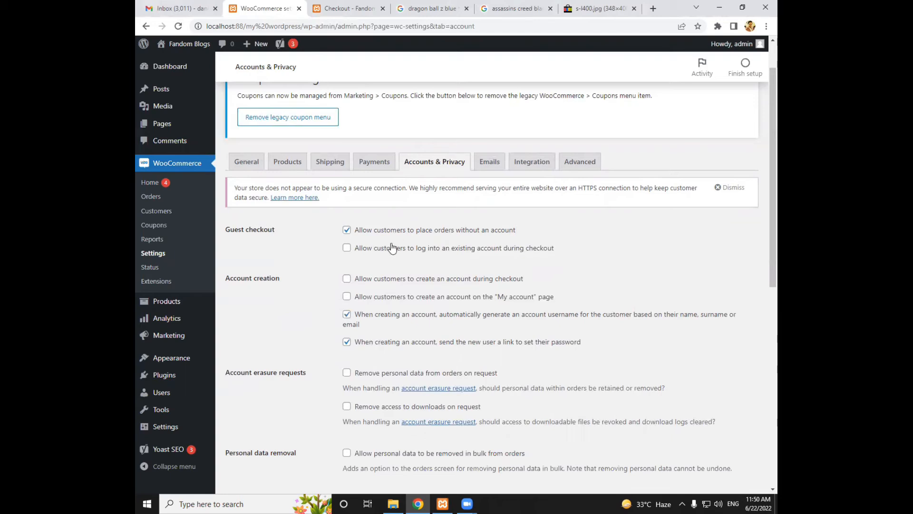
pyautogui.moveTo(359, 248); pyautogui.dragTo(552, 258)
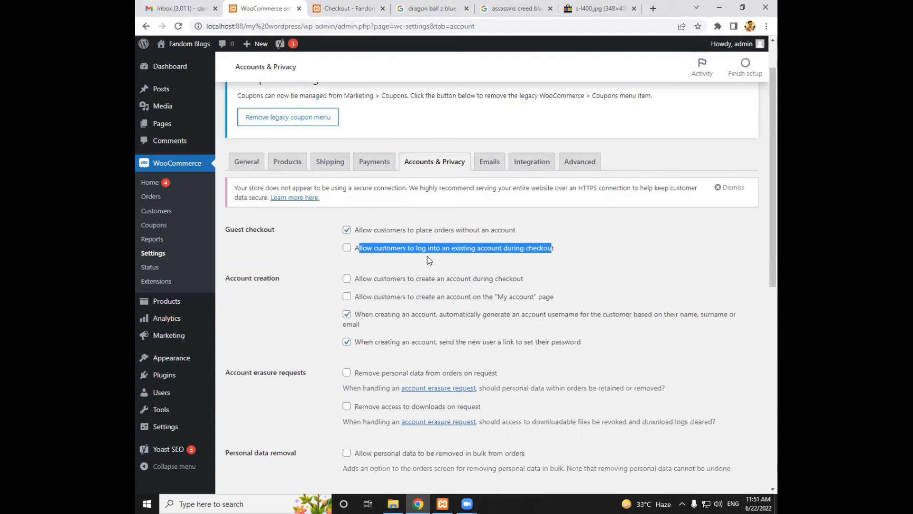
pyautogui.scroll(-3, 427, 259)
pyautogui.scroll(2, 427, 260)
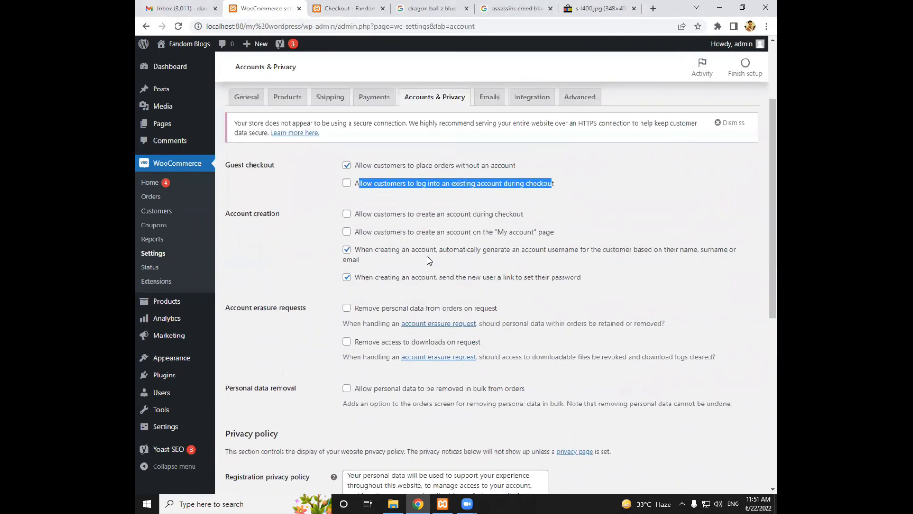
pyautogui.click(366, 113)
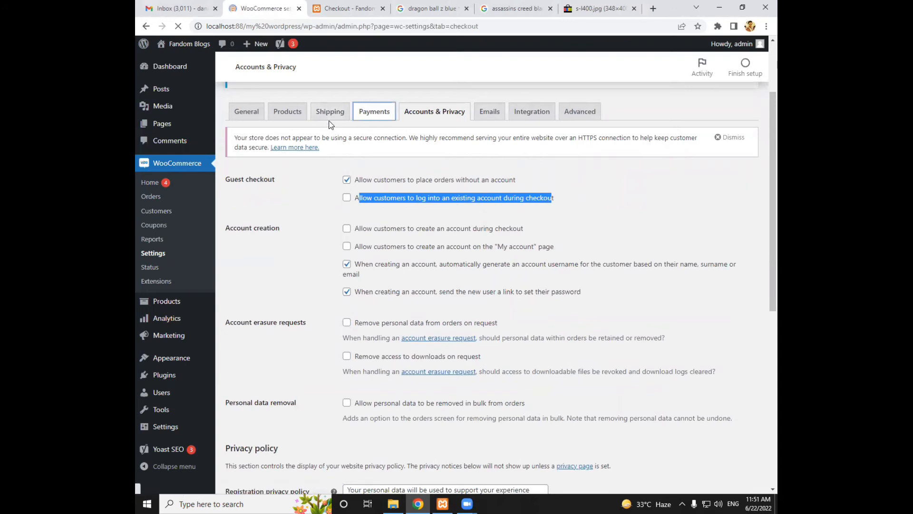
pyautogui.click(324, 222)
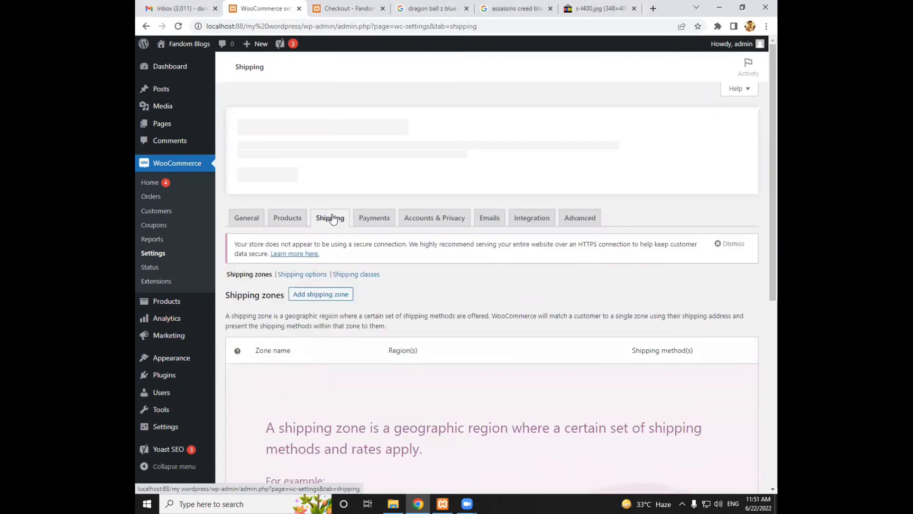
pyautogui.scroll(-8, 332, 217)
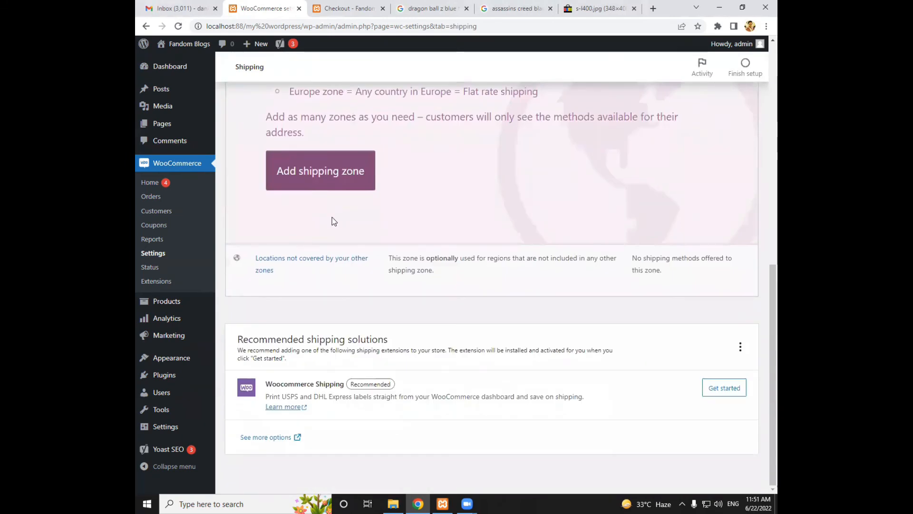
pyautogui.scroll(8, 338, 226)
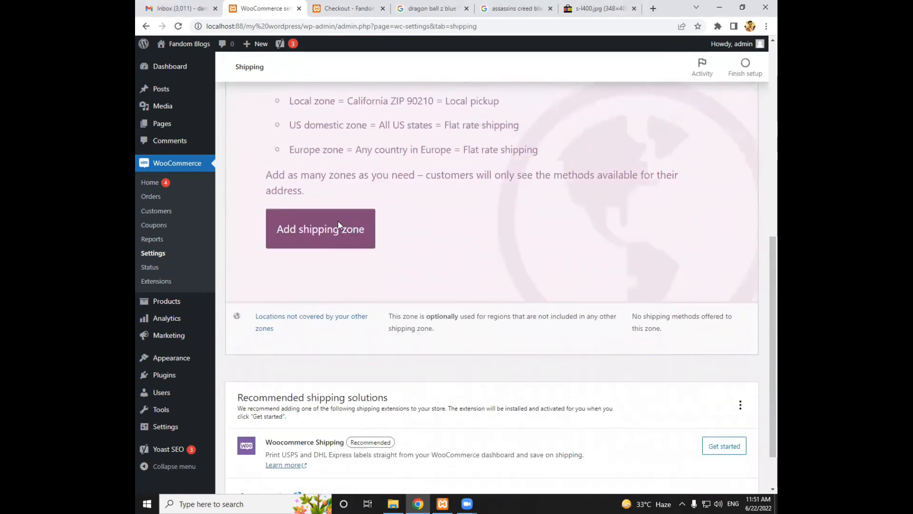
# Reload the storefront checkout and enter the customer's first and last name in the billing details, leaving the company name empty
pyautogui.click(338, 9)
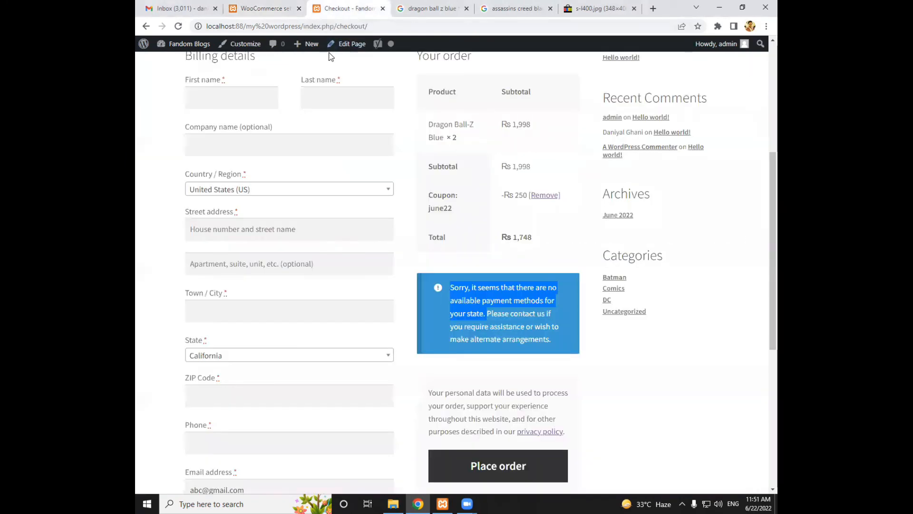
pyautogui.press('F5')
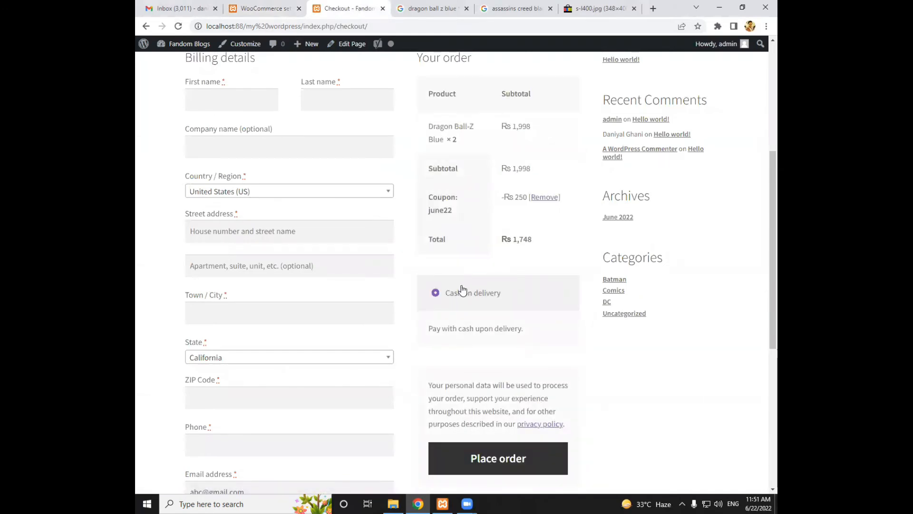
pyautogui.scroll(1, 462, 290)
pyautogui.click(264, 156)
pyautogui.press('Tab')
pyautogui.press('Tab')
pyautogui.press('Tab')
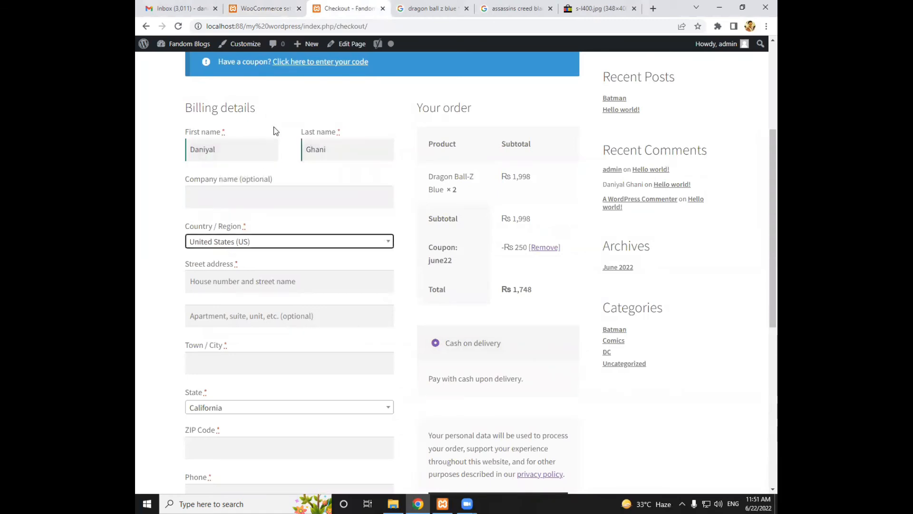
# Set the billing country to Pakistan and enter the customer's street address
pyautogui.write('a')
pyautogui.press('BackSpace')
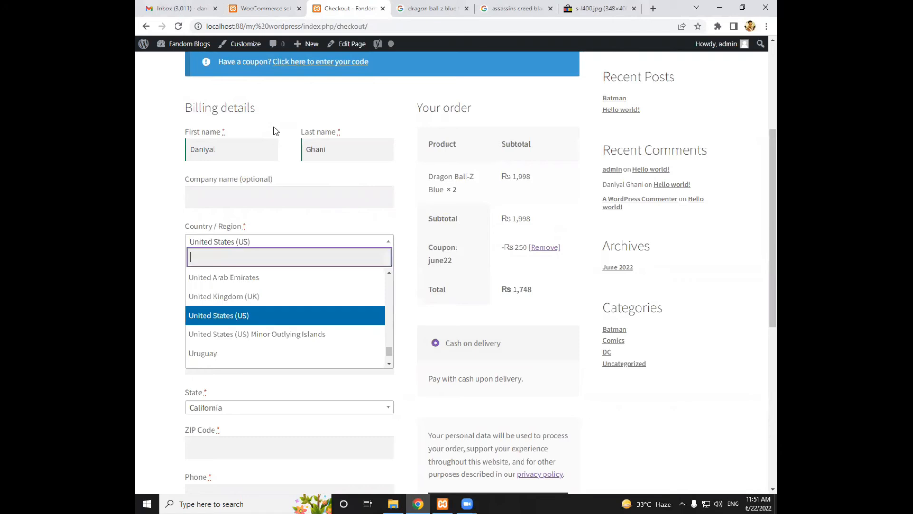
pyautogui.write('pakis')
pyautogui.press('Tab')
pyautogui.write('Bufferzone')
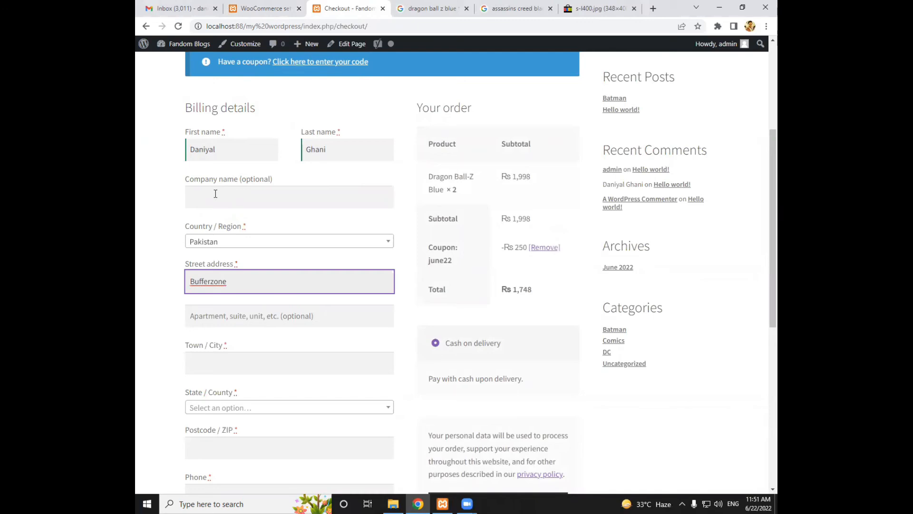
# Enter the customer's town in the billing details and set the state to Sindh
pyautogui.scroll(-2, 215, 193)
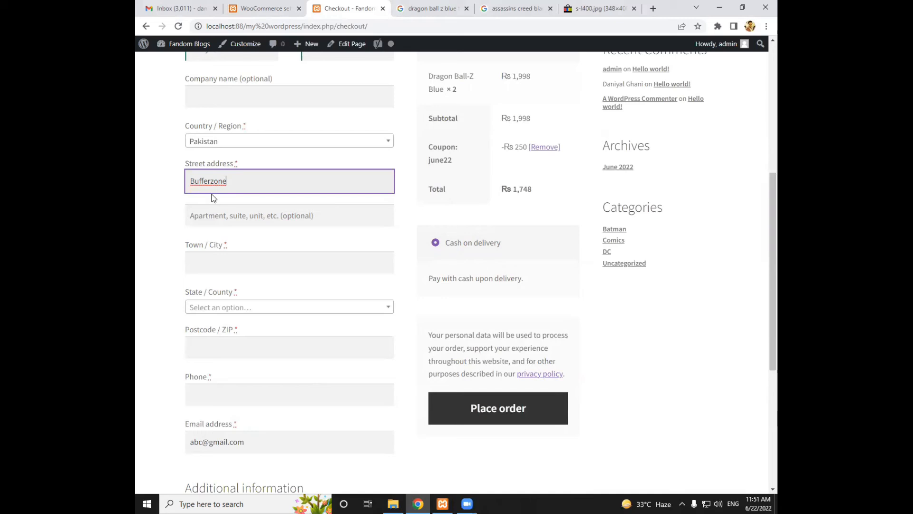
pyautogui.click(234, 267)
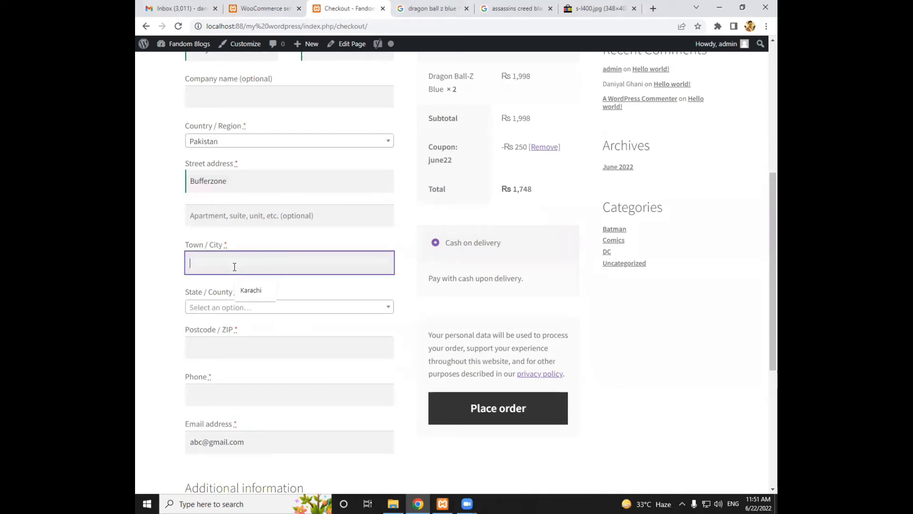
pyautogui.click(262, 293)
pyautogui.scroll(-2, 278, 218)
pyautogui.click(276, 207)
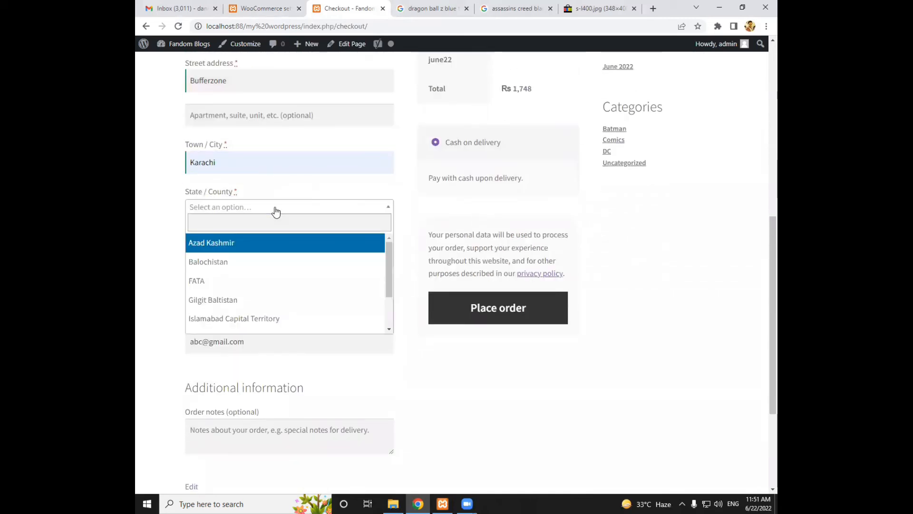
pyautogui.write('sin')
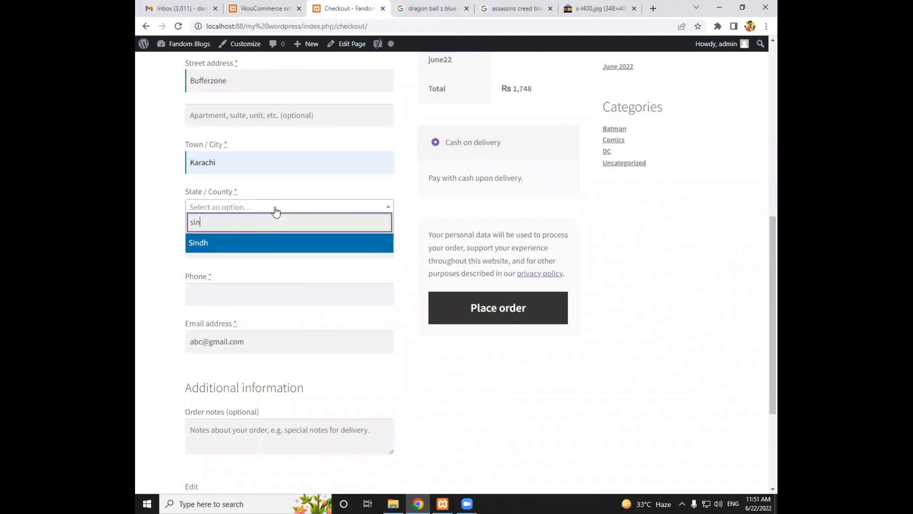
pyautogui.press('Return')
# Fill in the customer's postcode, phone number and e-mail address in the billing details
pyautogui.click(231, 247)
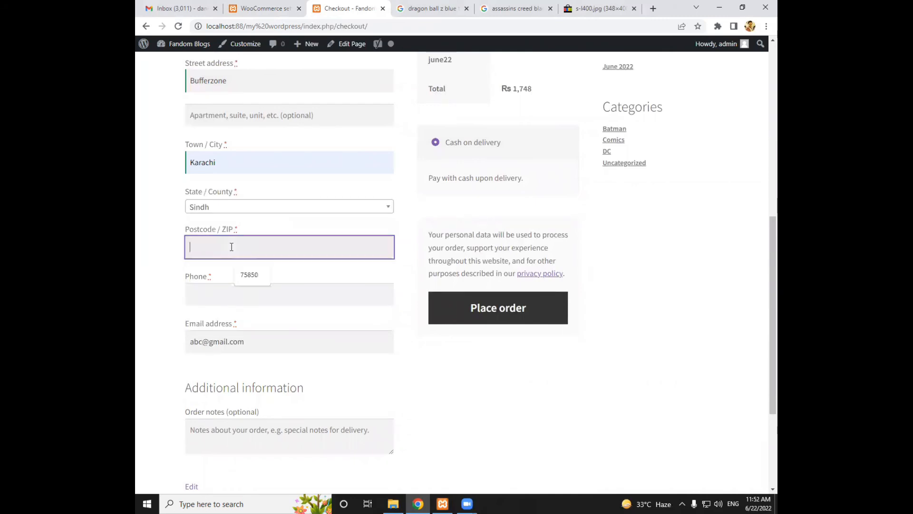
pyautogui.press('Tab')
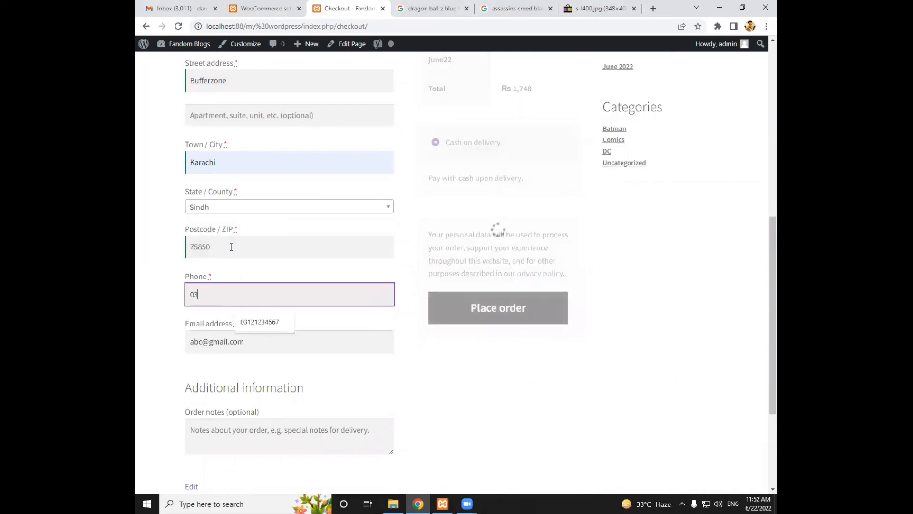
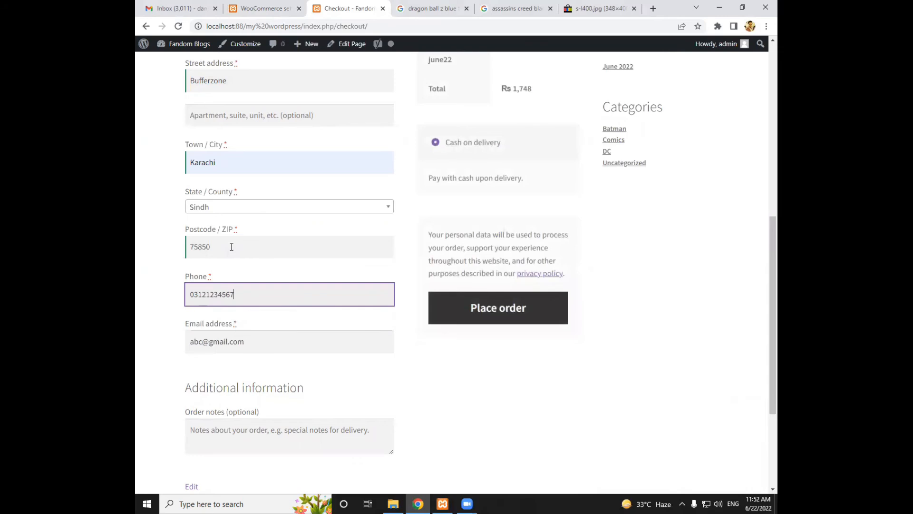
pyautogui.scroll(-2, 206, 283)
pyautogui.moveTo(203, 240); pyautogui.dragTo(183, 240)
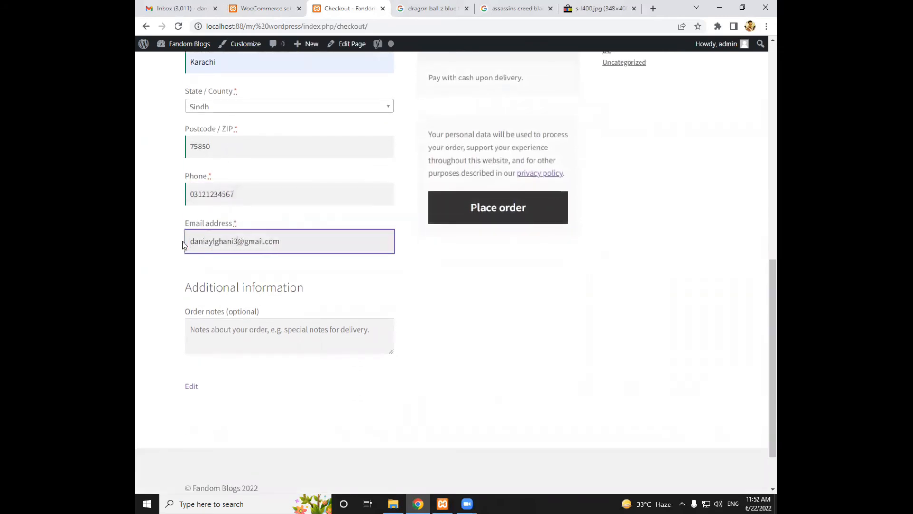
# Review the billing details, place the cash on delivery order and decline saving the address in the browser
pyautogui.scroll(6, 214, 243)
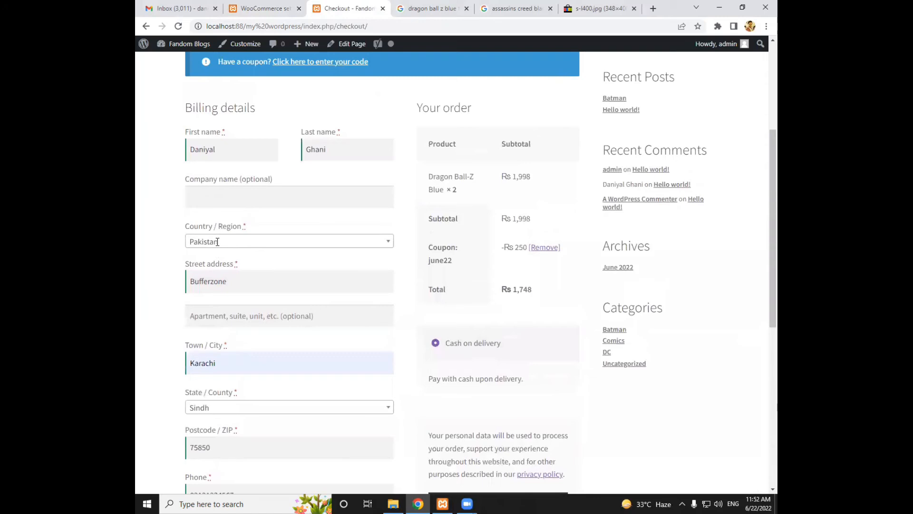
pyautogui.scroll(-3, 218, 246)
pyautogui.scroll(-2, 218, 246)
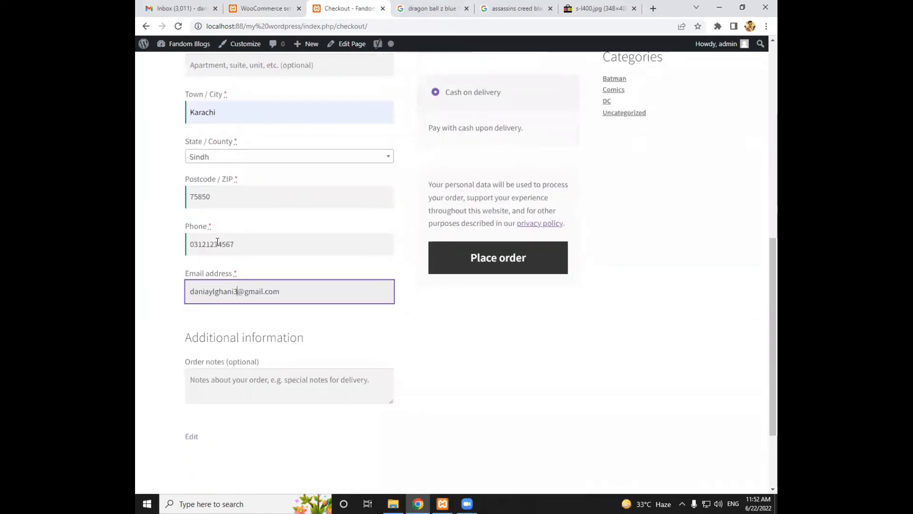
pyautogui.click(478, 259)
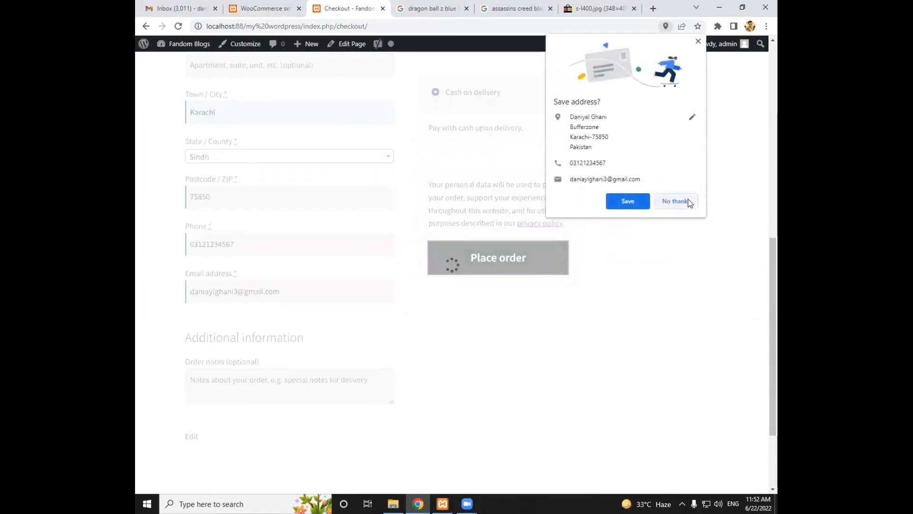
pyautogui.click(676, 201)
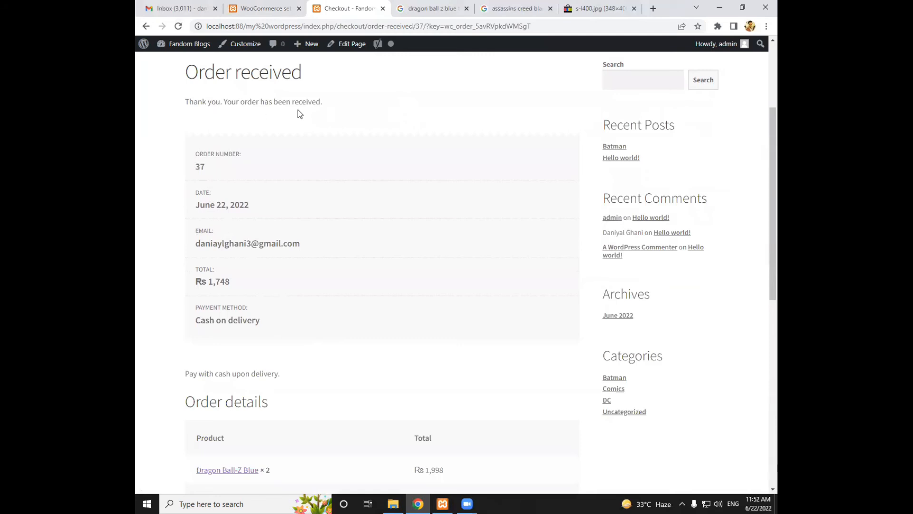
pyautogui.scroll(-3, 302, 116)
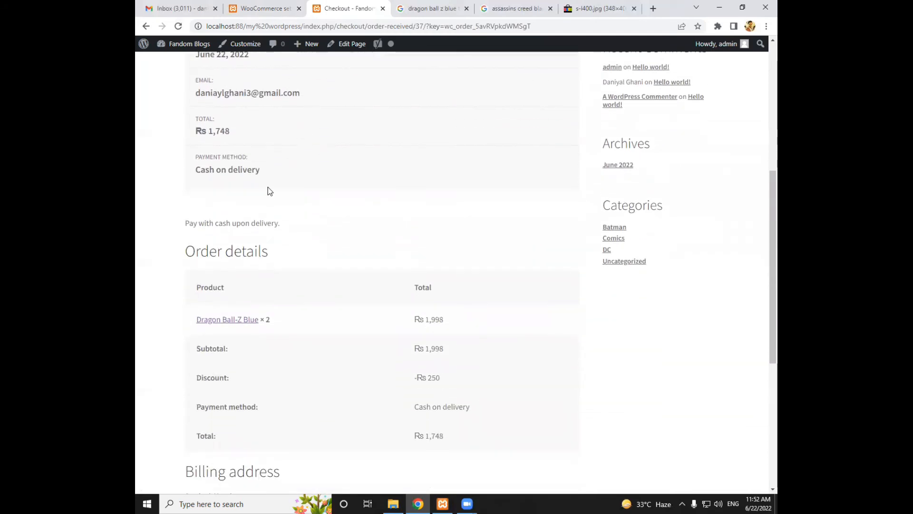
# Open the new order from the WooCommerce orders list and examine its billing details, item, coupon and totals
pyautogui.click(243, 11)
pyautogui.click(207, 149)
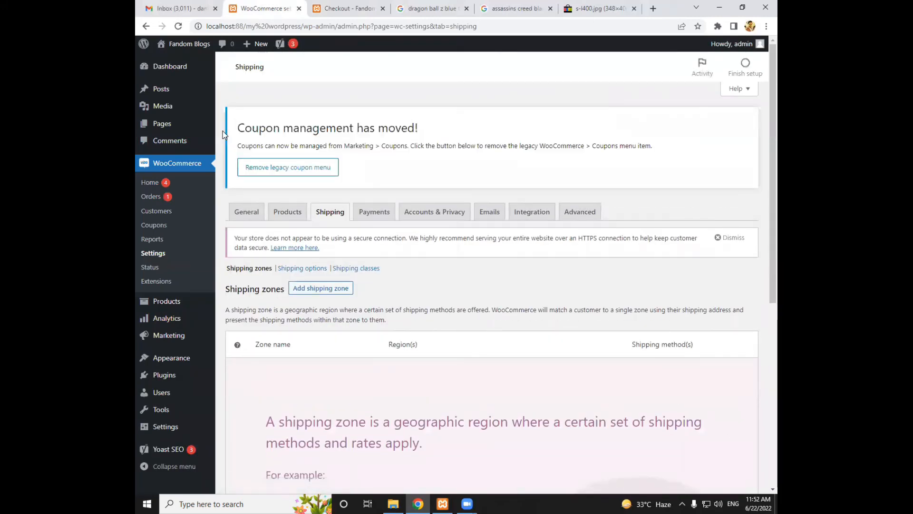
pyautogui.click(163, 201)
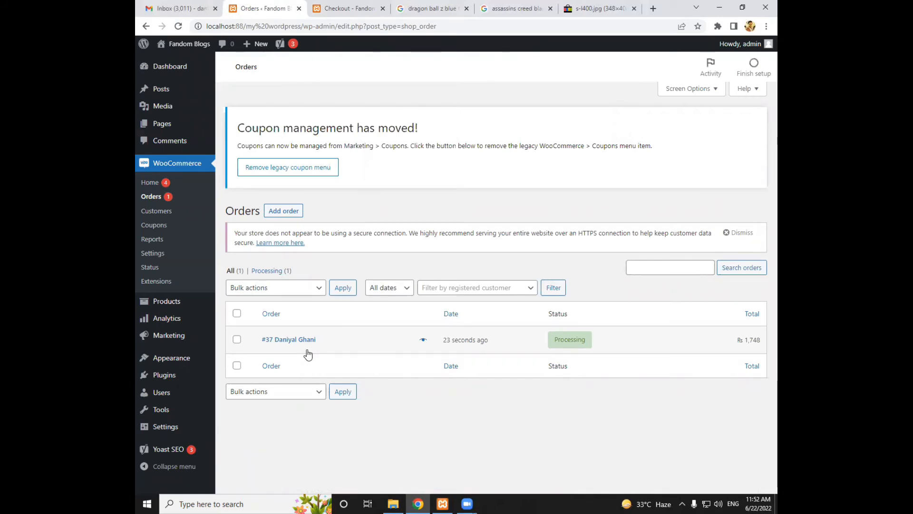
pyautogui.click(295, 340)
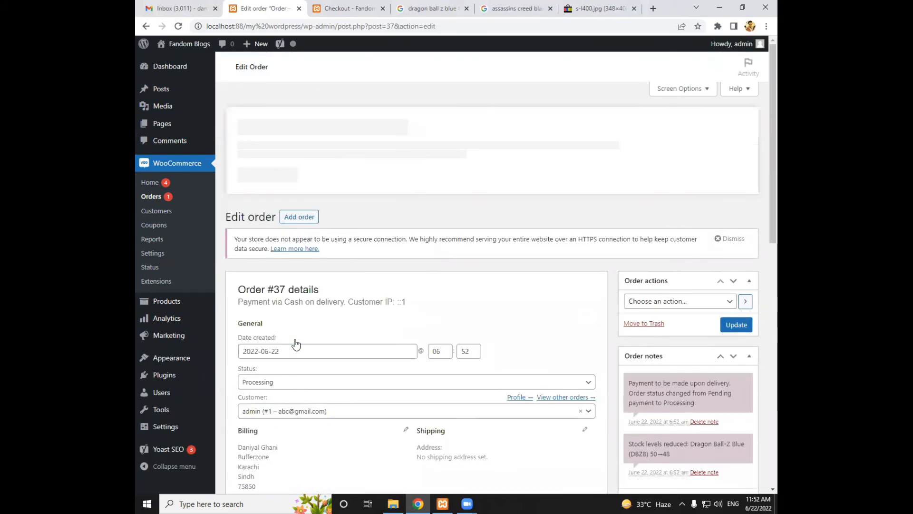
pyautogui.scroll(-2, 296, 341)
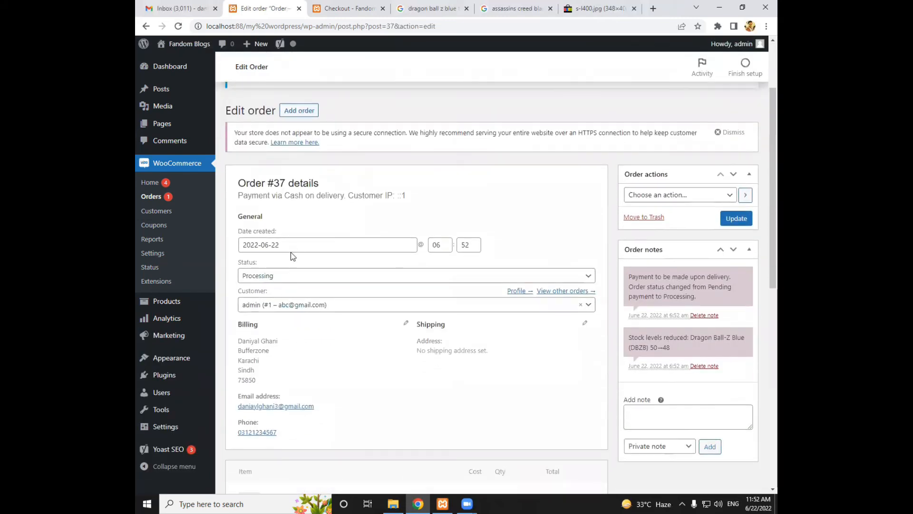
pyautogui.scroll(-3, 250, 241)
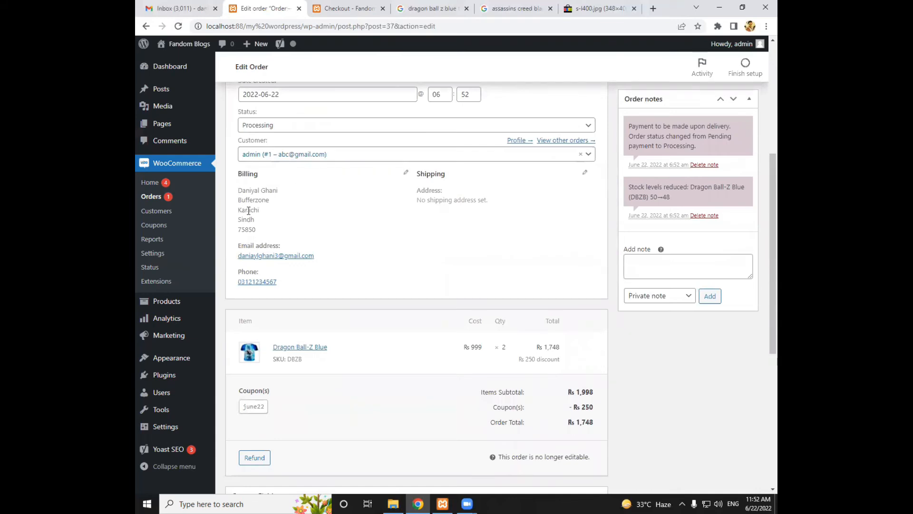
pyautogui.scroll(-1, 414, 225)
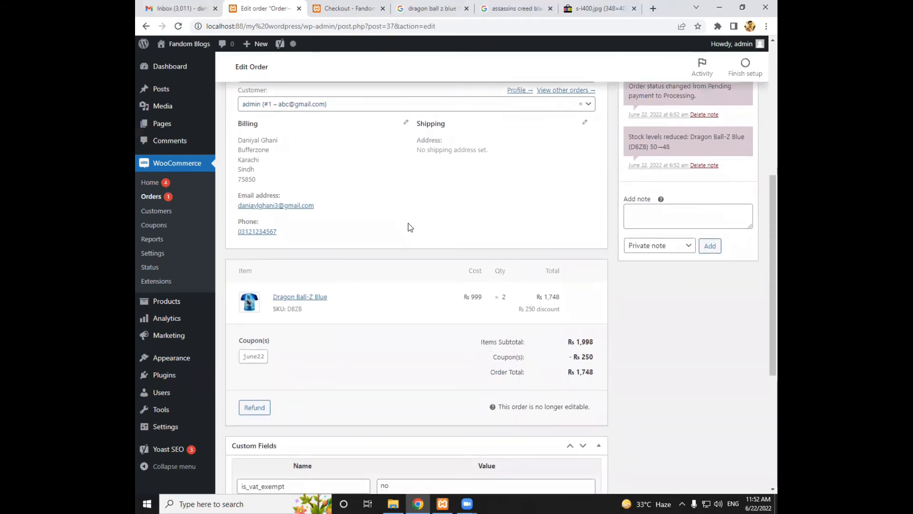
pyautogui.scroll(-2, 314, 240)
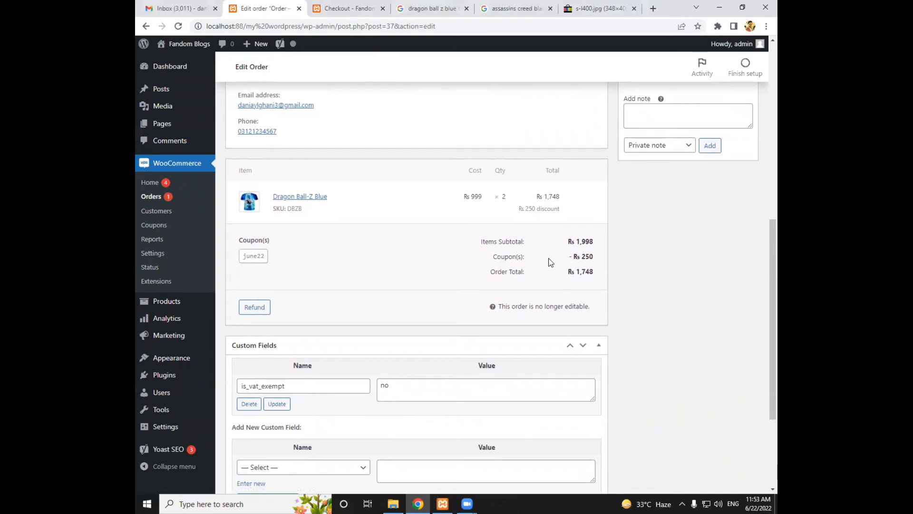
pyautogui.scroll(-2, 418, 248)
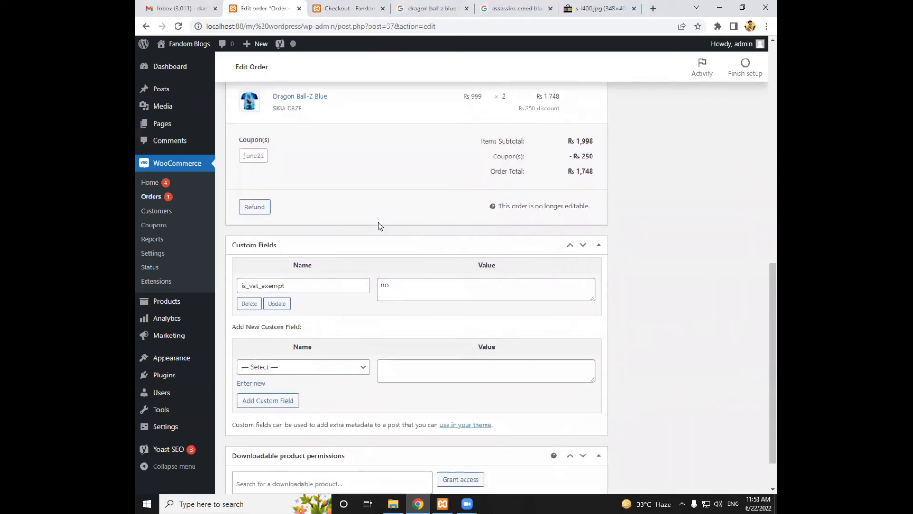
pyautogui.scroll(7, 378, 223)
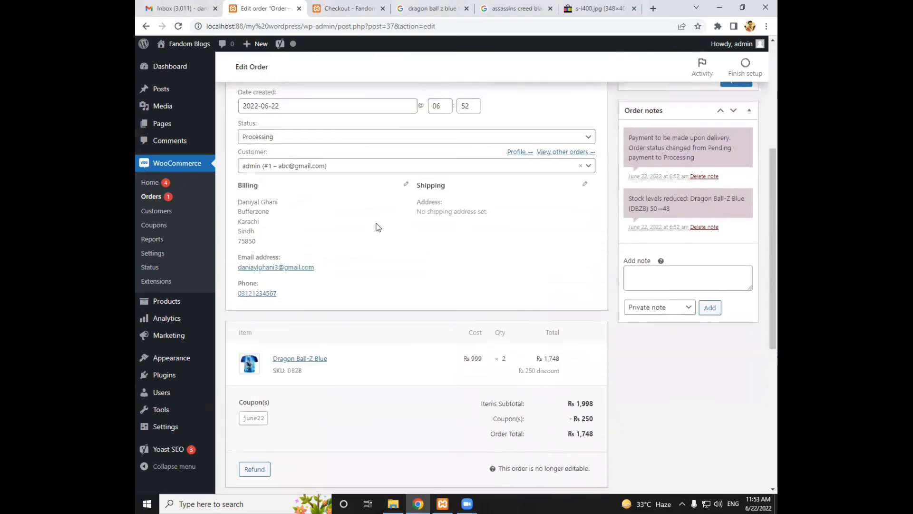
# Examine the available order actions and status options of the order without changing them
pyautogui.click(651, 145)
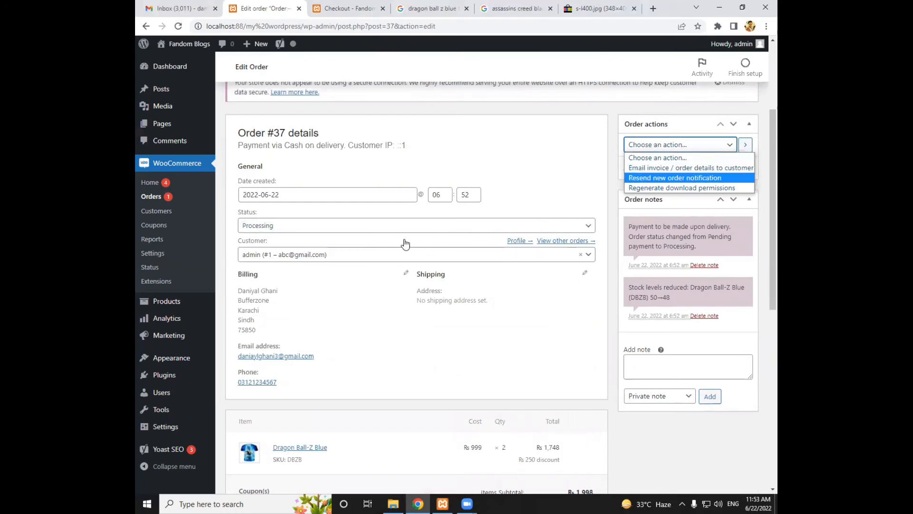
pyautogui.click(332, 230)
pyautogui.click(335, 228)
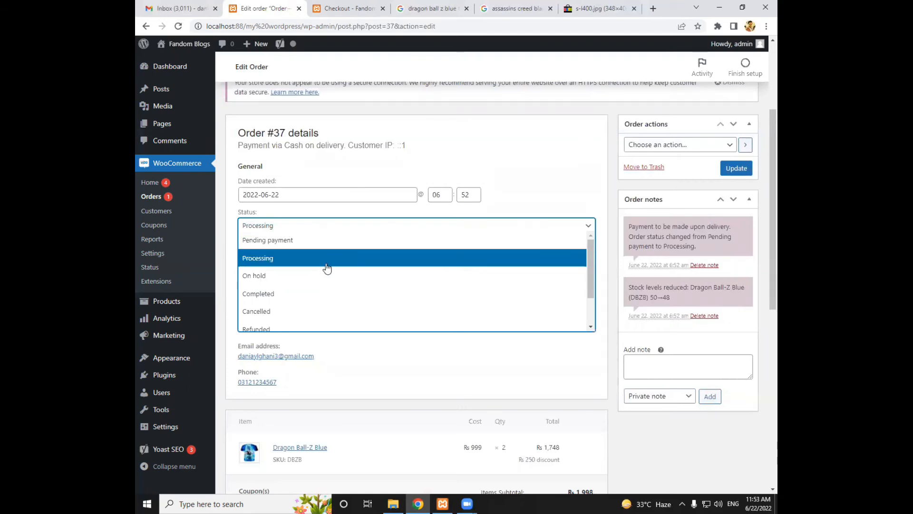
# Review the order confirmation and order details on the storefront's order received page
pyautogui.click(328, 9)
pyautogui.scroll(4, 290, 98)
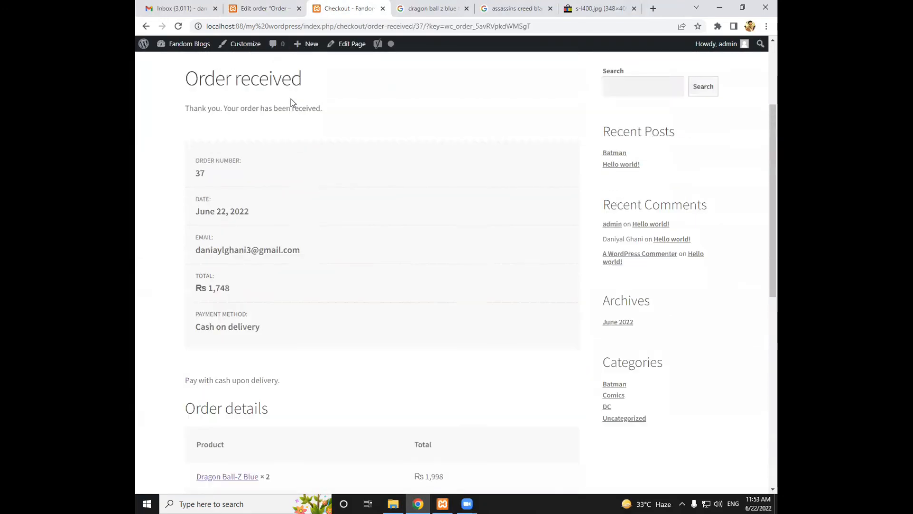
pyautogui.scroll(-10, 285, 104)
pyautogui.scroll(10, 288, 111)
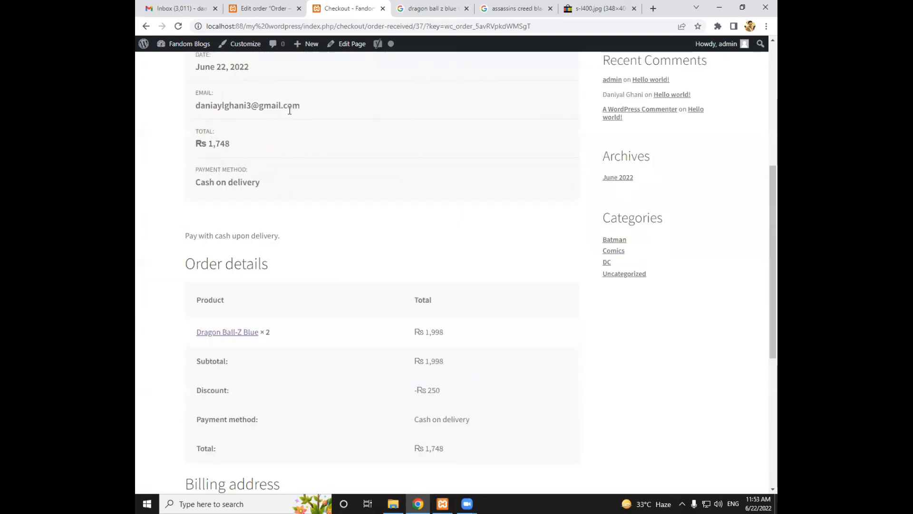
# Open the store in a new tab, close the order received tab and check the Dragon Ball-Z Blue product's stock
pyautogui.click(252, 10)
pyautogui.moveTo(190, 47)
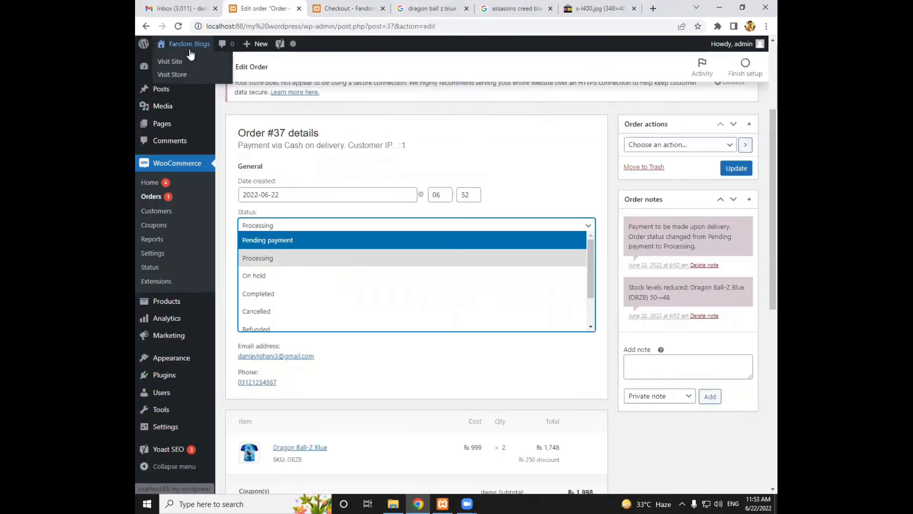
pyautogui.rightClick(187, 75)
pyautogui.click(225, 83)
pyautogui.middleClick(382, 4)
pyautogui.click(339, 5)
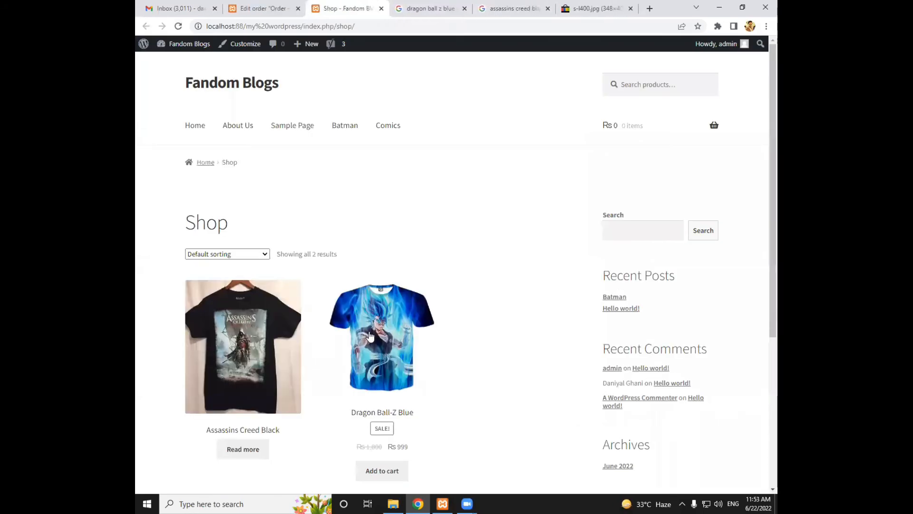
pyautogui.click(372, 336)
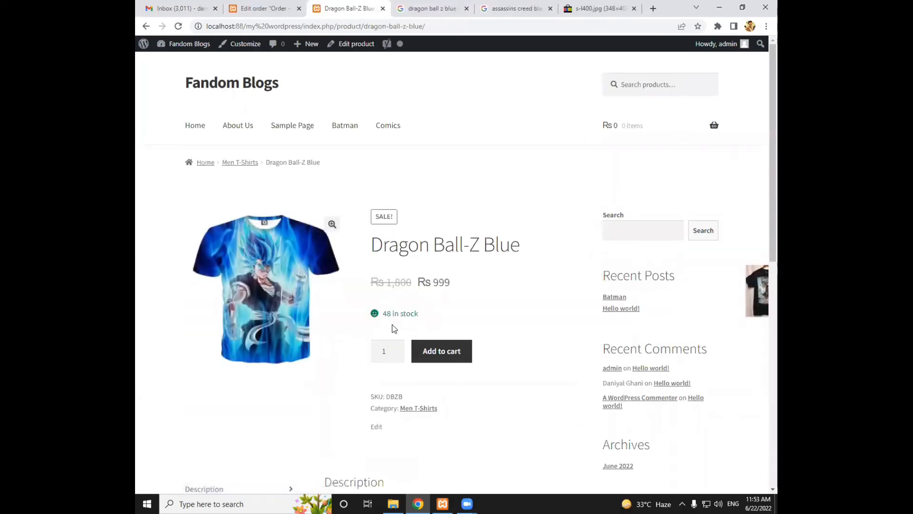
pyautogui.moveTo(384, 314); pyautogui.dragTo(392, 313)
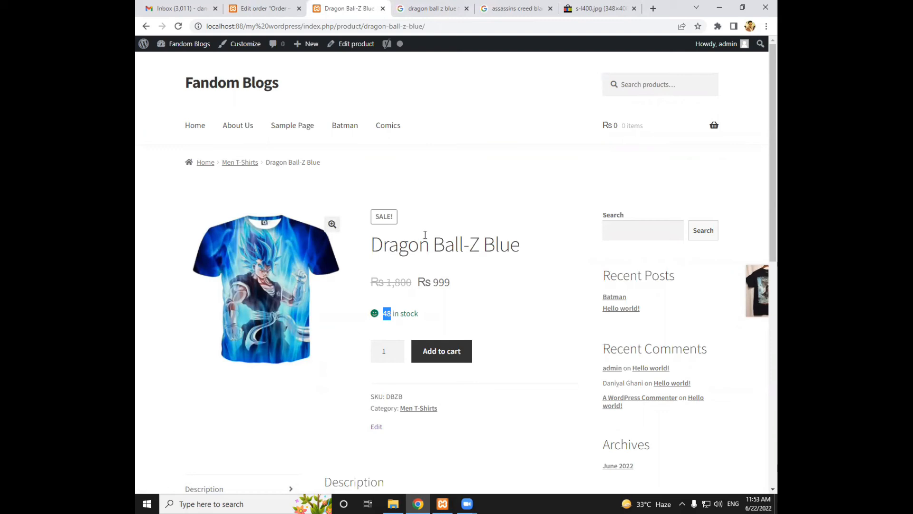
# Apply the "Email invoice / order details to customer" action to the order and update it
pyautogui.click(249, 4)
pyautogui.click(655, 145)
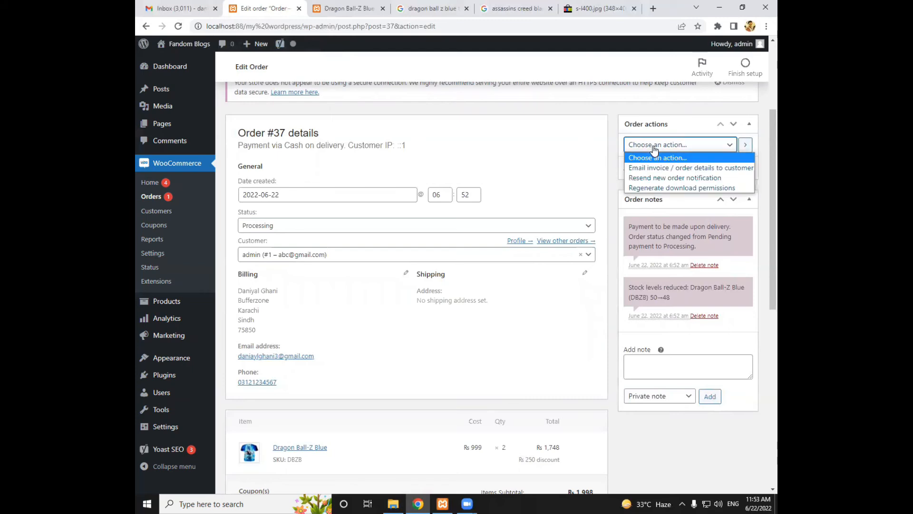
pyautogui.click(665, 168)
pyautogui.click(738, 171)
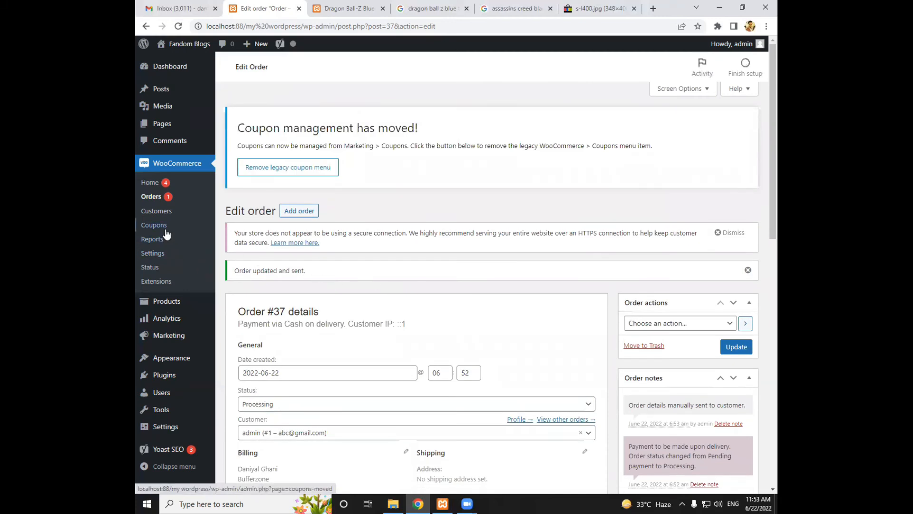
# Examine the store's Analytics overview, including the sales performance figures and the net sales and orders charts
pyautogui.click(166, 322)
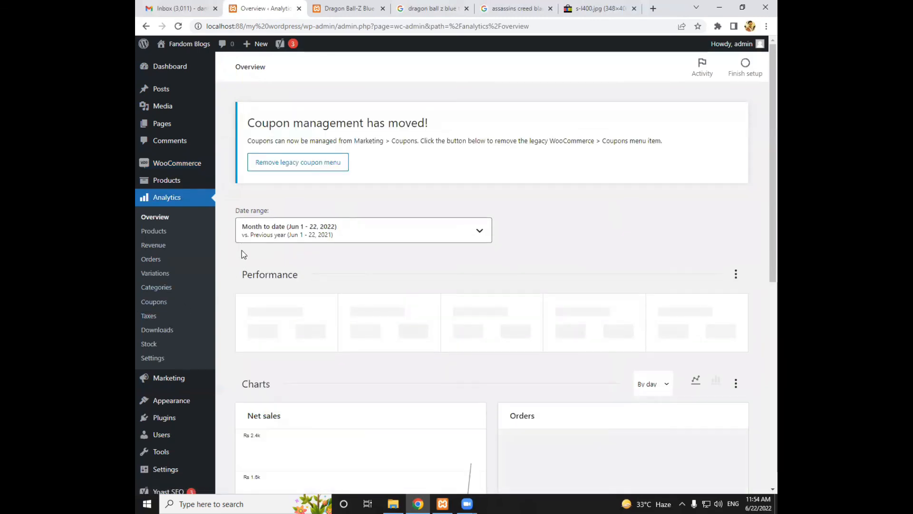
pyautogui.scroll(-2, 244, 251)
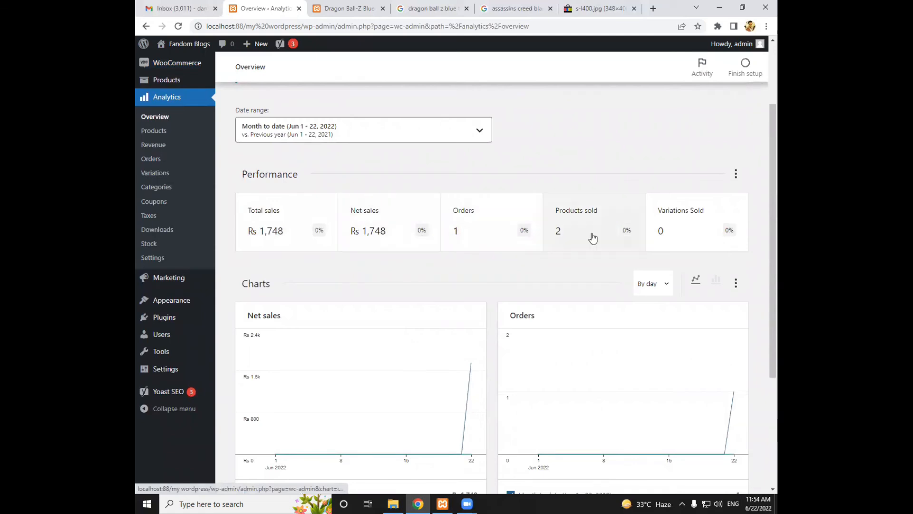
pyautogui.scroll(-3, 559, 231)
pyautogui.moveTo(406, 216)
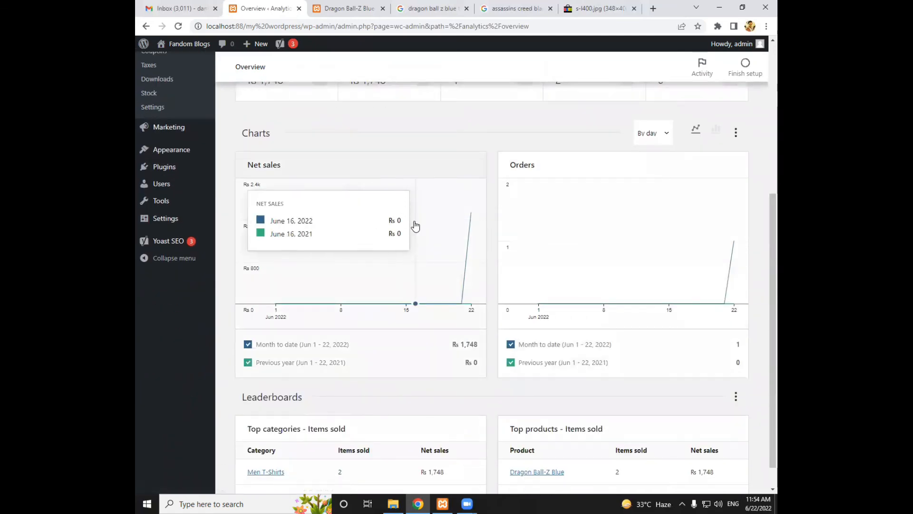
# Check the overview's available date range presets and the leaderboards of top categories and products
pyautogui.scroll(6, 420, 291)
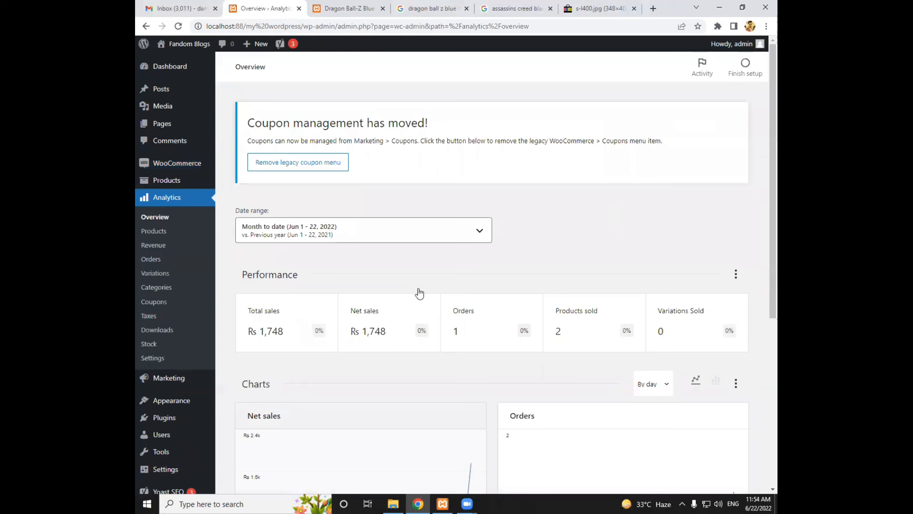
pyautogui.click(362, 232)
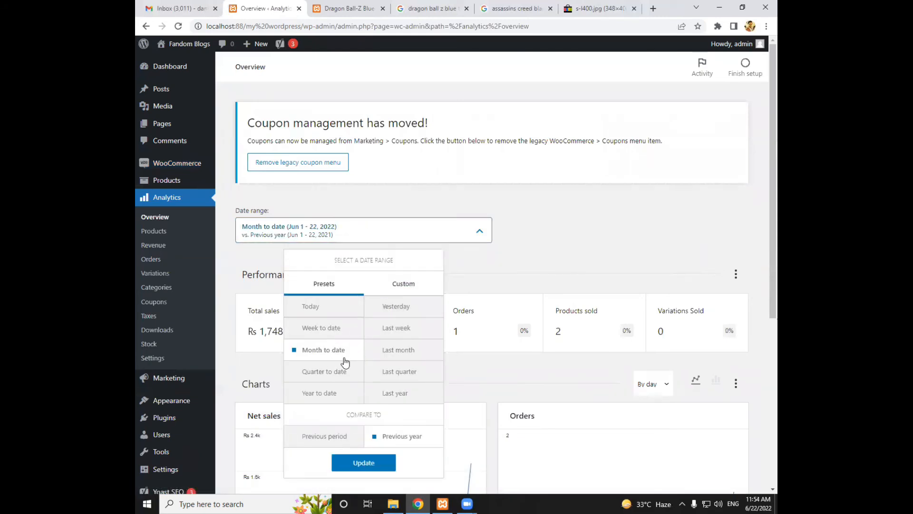
pyautogui.click(459, 292)
pyautogui.scroll(-6, 477, 267)
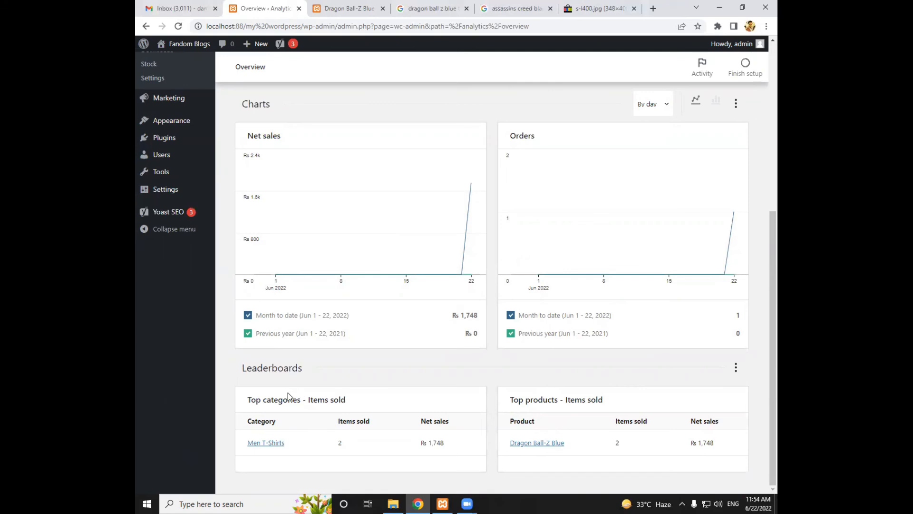
pyautogui.scroll(5, 288, 396)
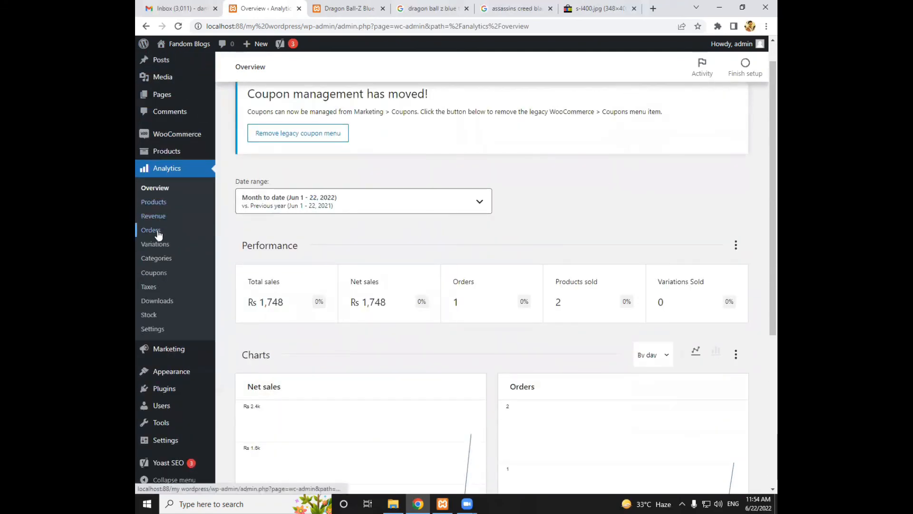
# Open the Analytics Revenue report and review its sales, returns, coupons, taxes and shipping figures
pyautogui.click(155, 216)
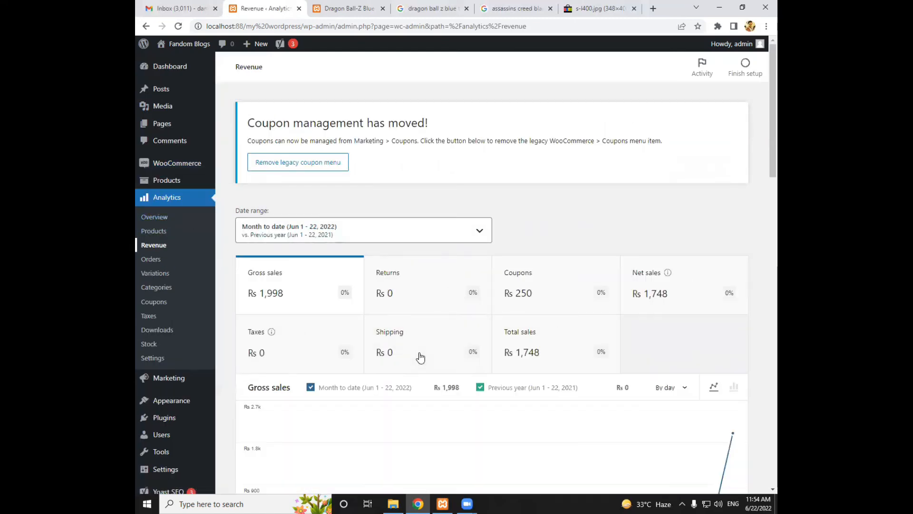
pyautogui.scroll(-2, 435, 312)
pyautogui.scroll(2, 435, 312)
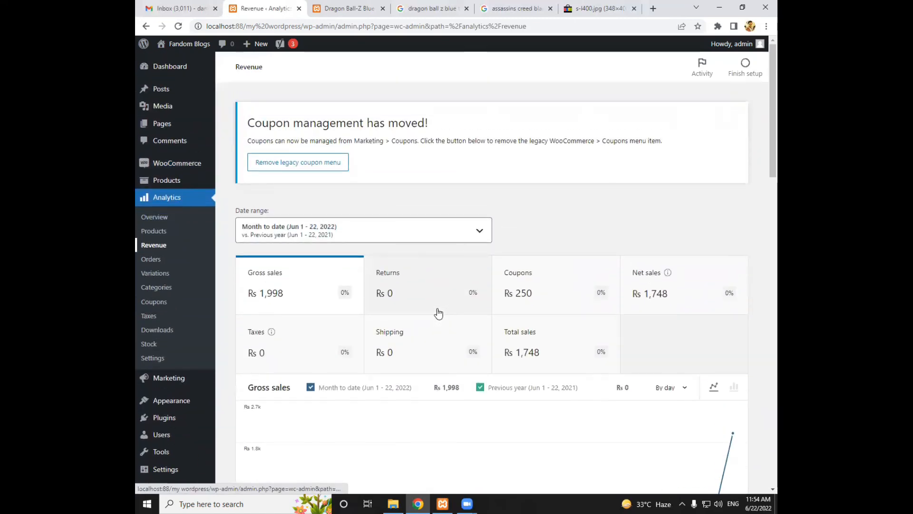
pyautogui.moveTo(460, 465)
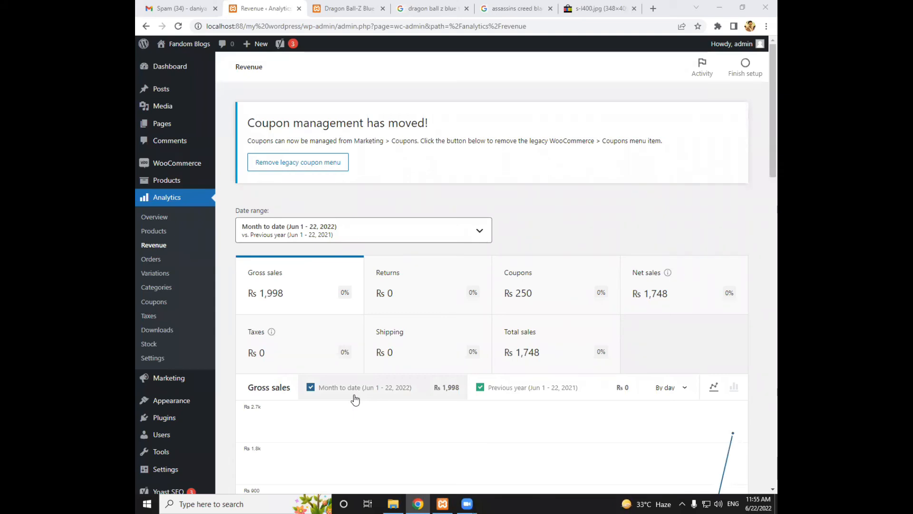
pyautogui.moveTo(202, 184)
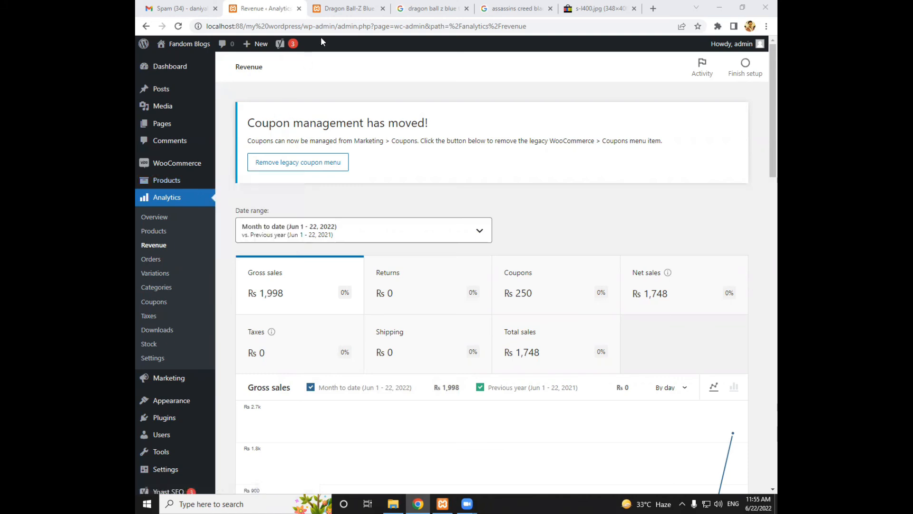
# Check the storefront's navigation on the product page, add the Shop page to My Menu and save the menu
pyautogui.click(330, 14)
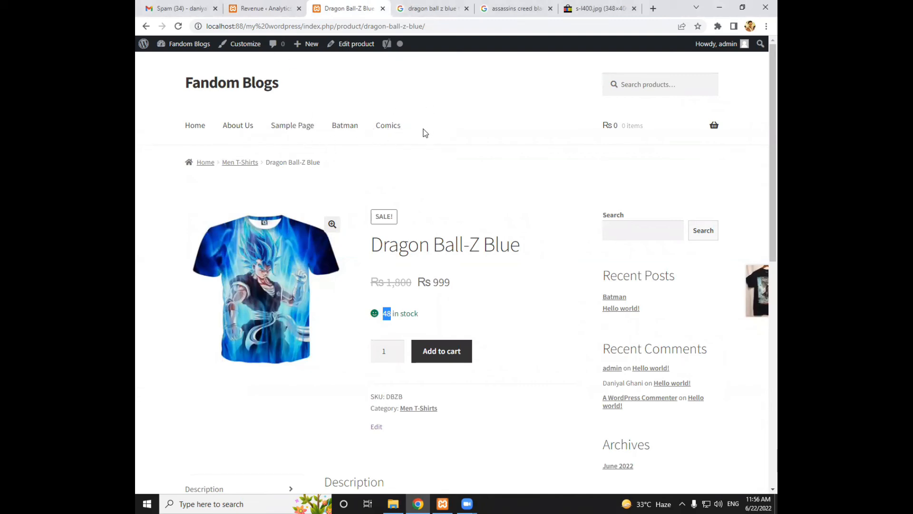
pyautogui.click(263, 9)
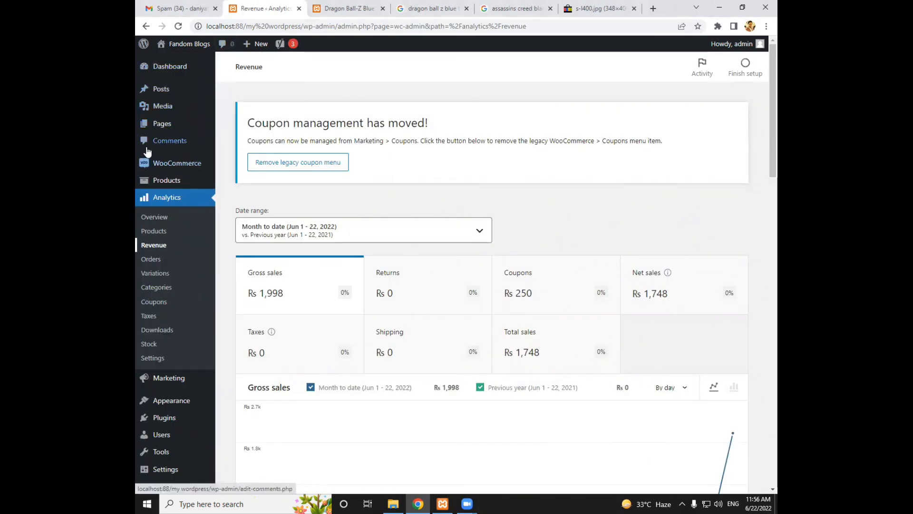
pyautogui.scroll(-1, 161, 166)
pyautogui.scroll(-2, 185, 196)
pyautogui.moveTo(179, 252)
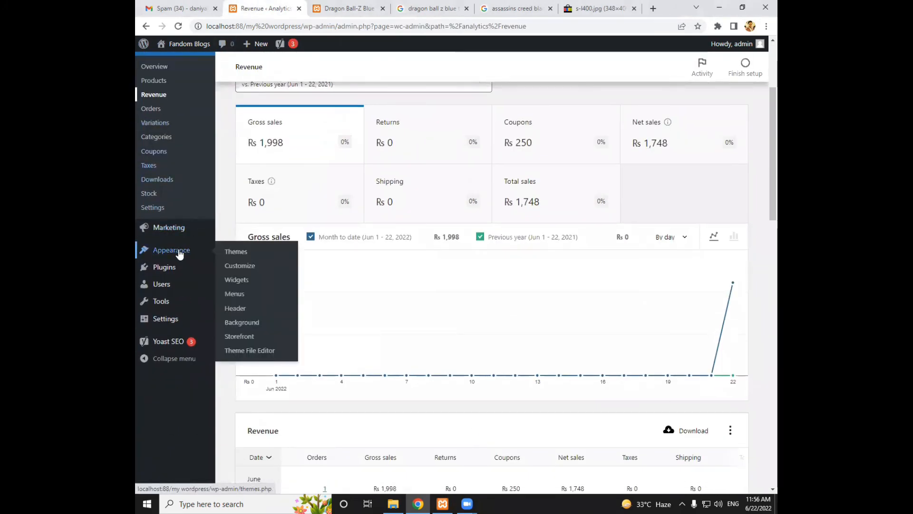
pyautogui.click(230, 295)
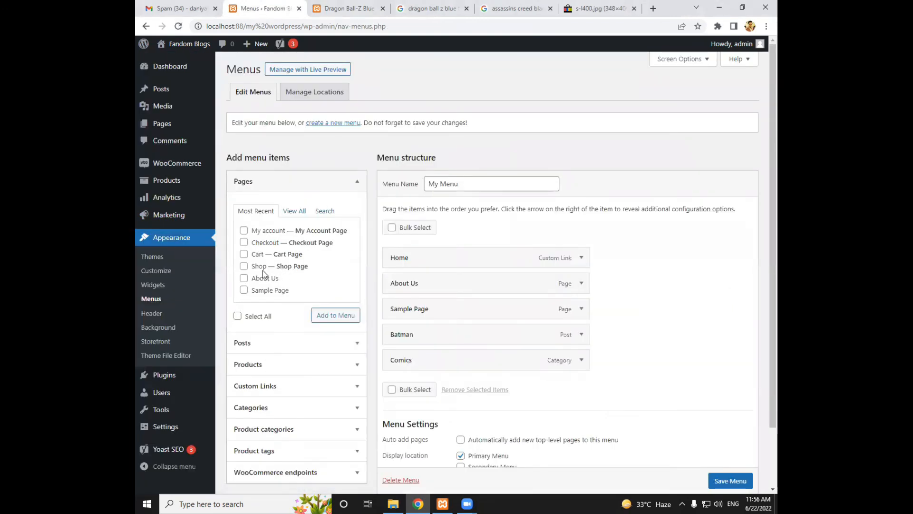
pyautogui.click(325, 319)
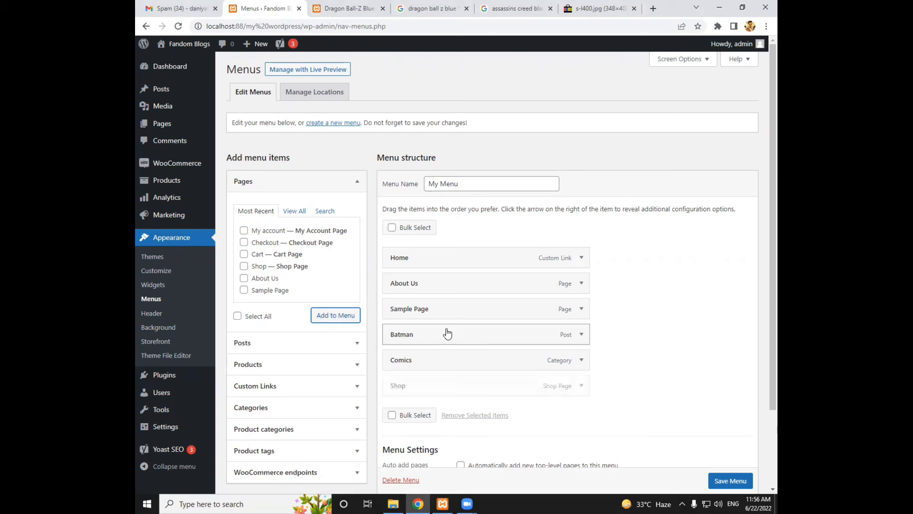
pyautogui.scroll(-2, 518, 357)
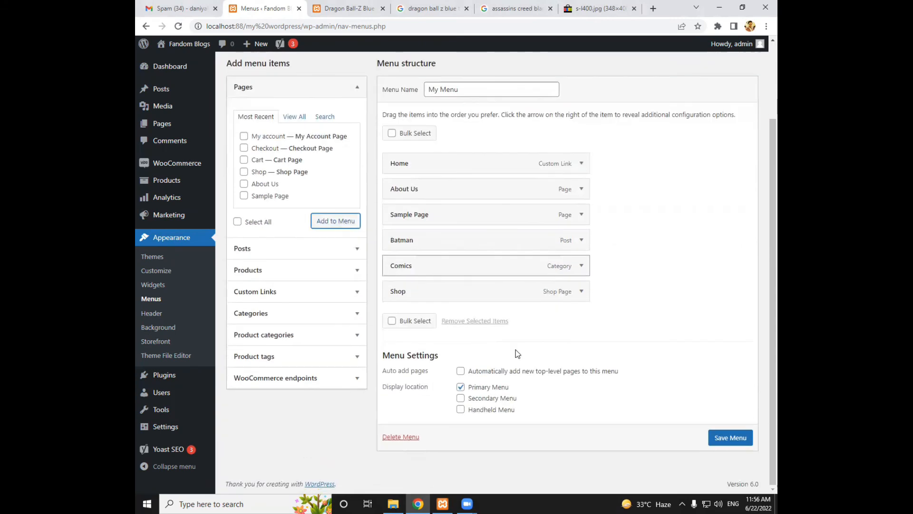
pyautogui.click(740, 438)
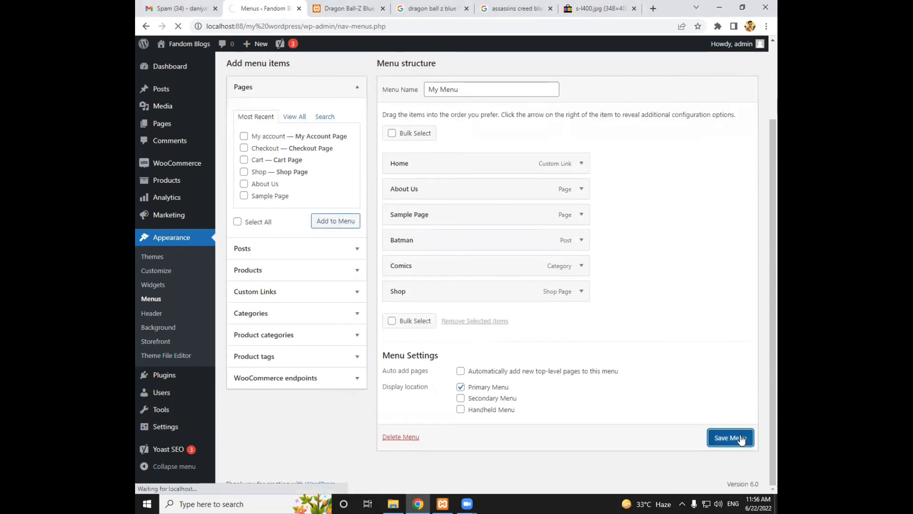
# Open the Shop page from the storefront's navigation and look over the listed products
pyautogui.click(362, 9)
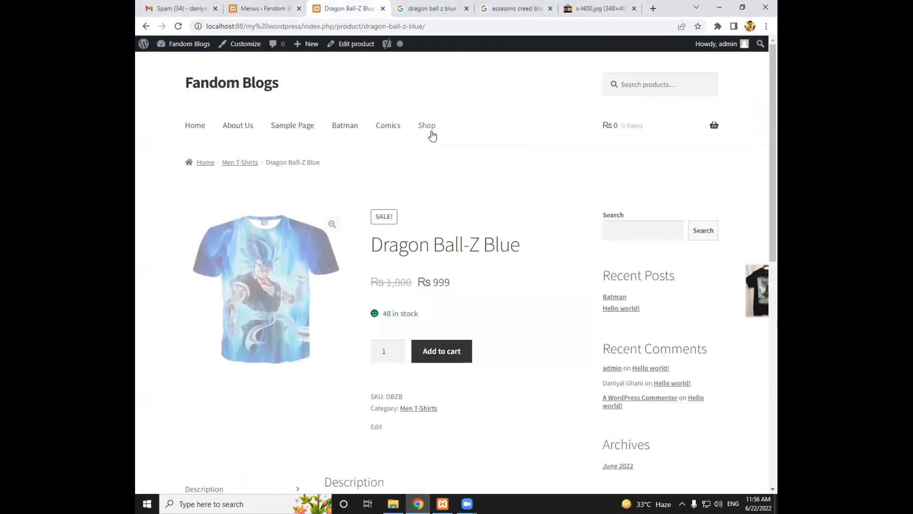
pyautogui.click(427, 126)
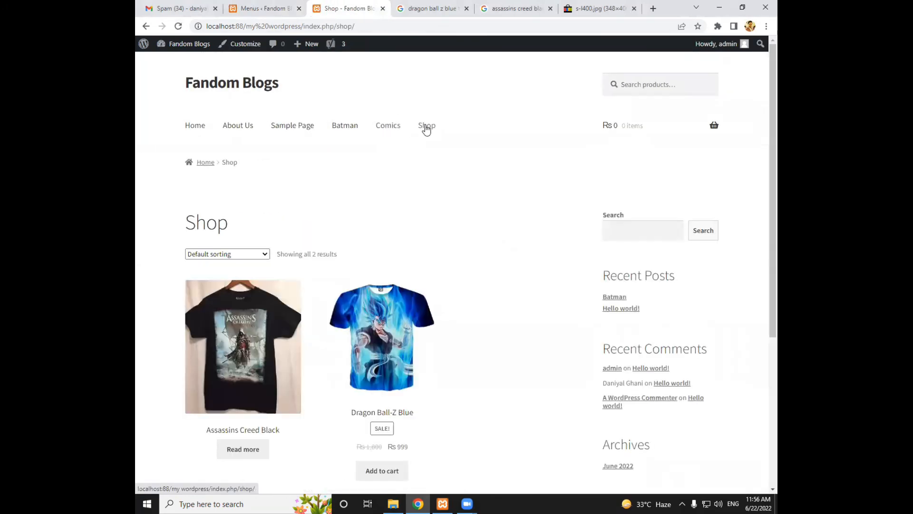
pyautogui.scroll(-1, 425, 175)
pyautogui.scroll(-2, 425, 174)
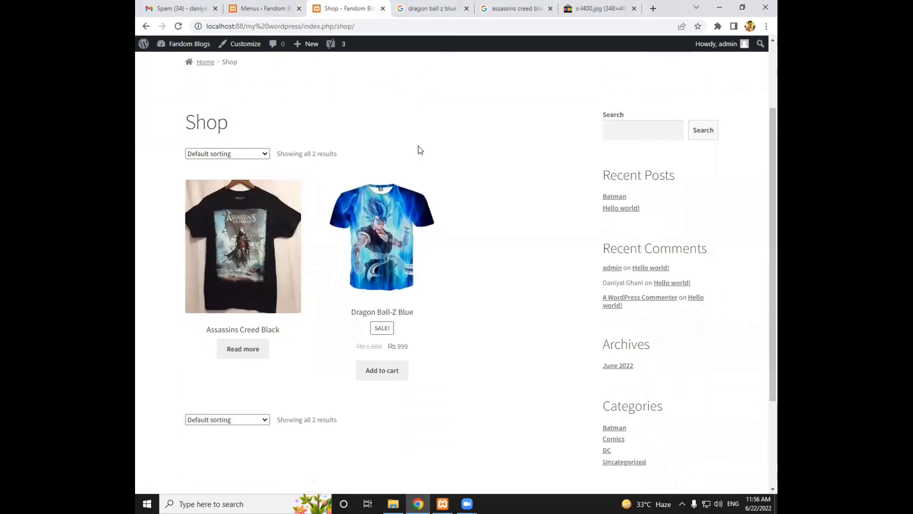
pyautogui.scroll(1, 419, 145)
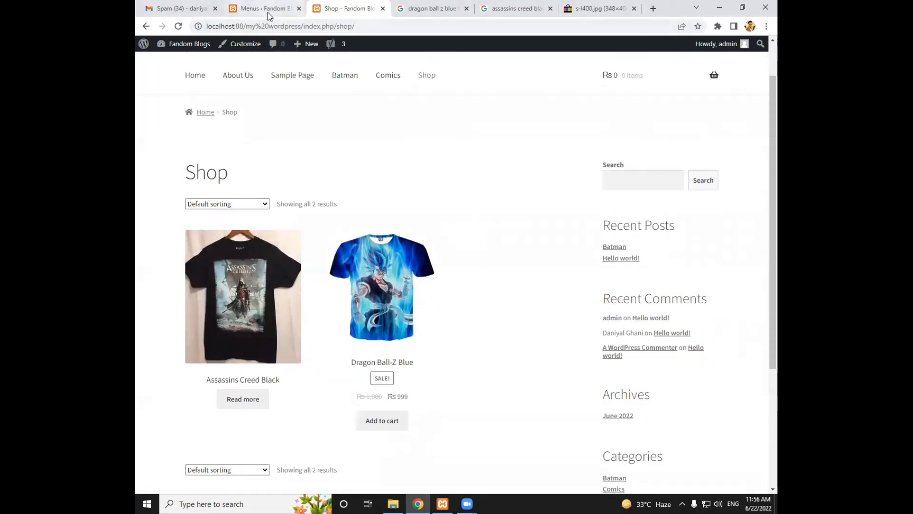
# Search for "translate" among the new plugins available to add to the site
pyautogui.click(267, 9)
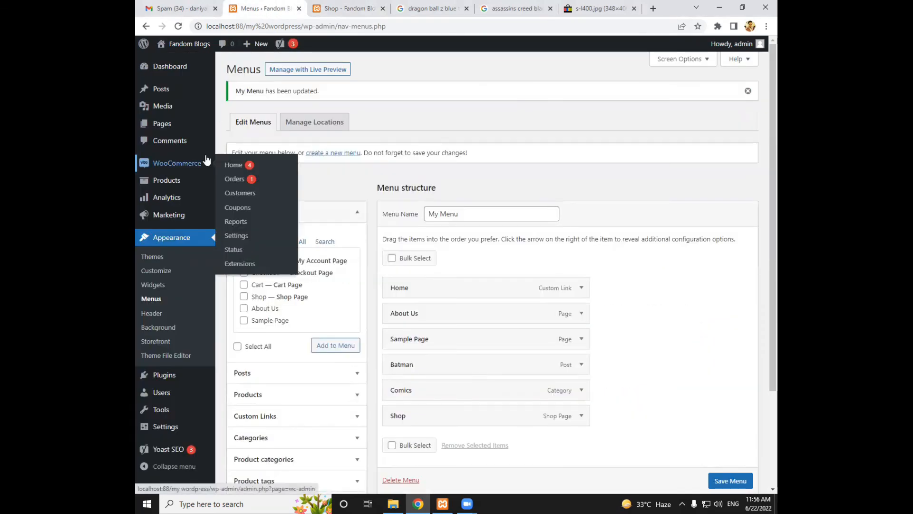
pyautogui.click(158, 376)
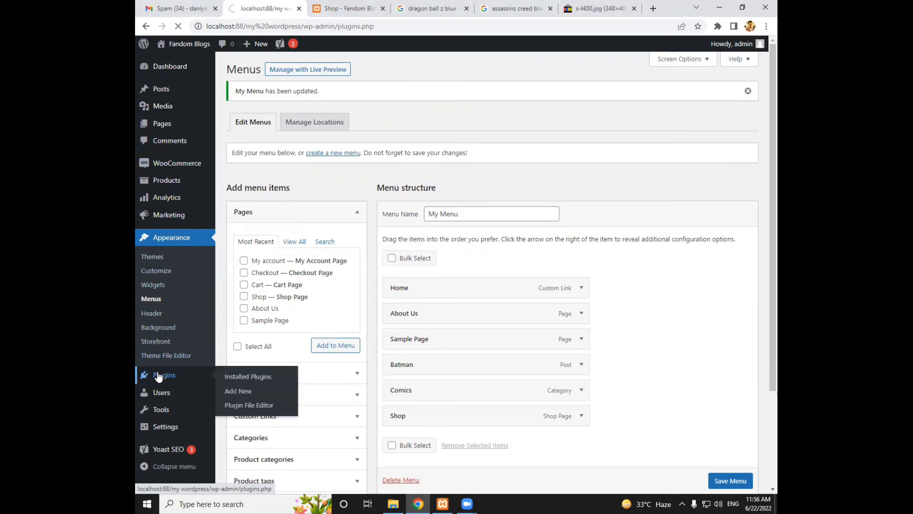
pyautogui.click(285, 76)
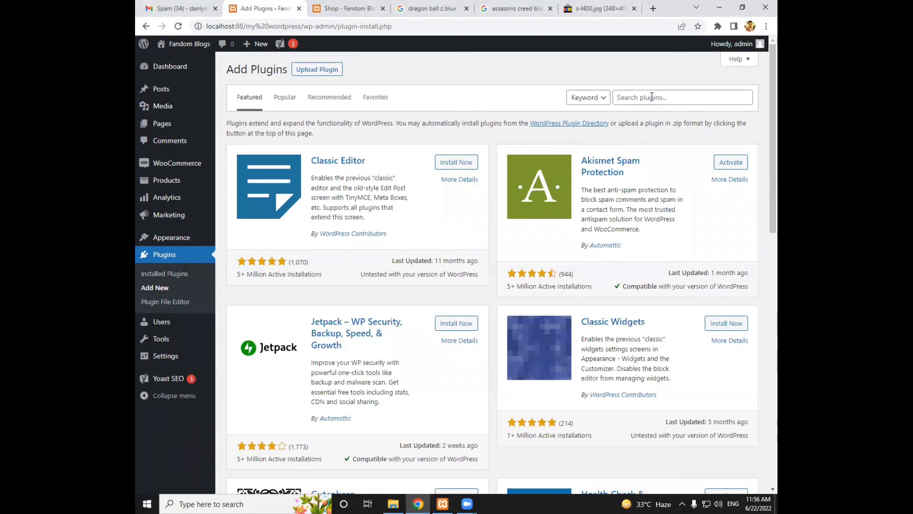
pyautogui.click(651, 97)
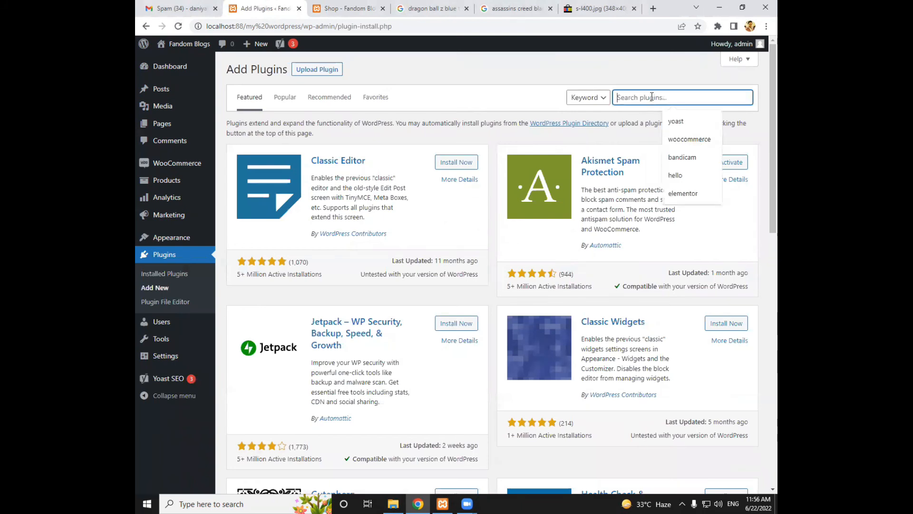
pyautogui.write('translate')
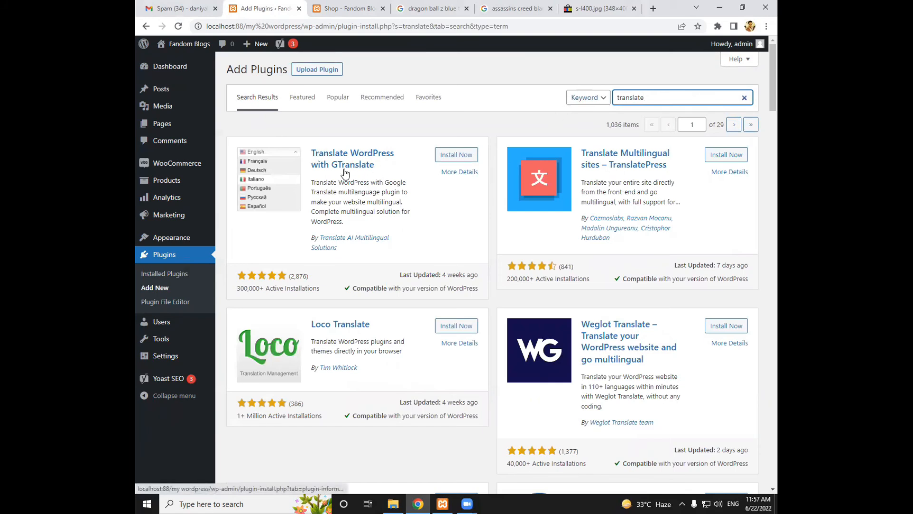
# Install and activate the Translate WordPress with GTranslate plugin and open its settings
pyautogui.click(440, 157)
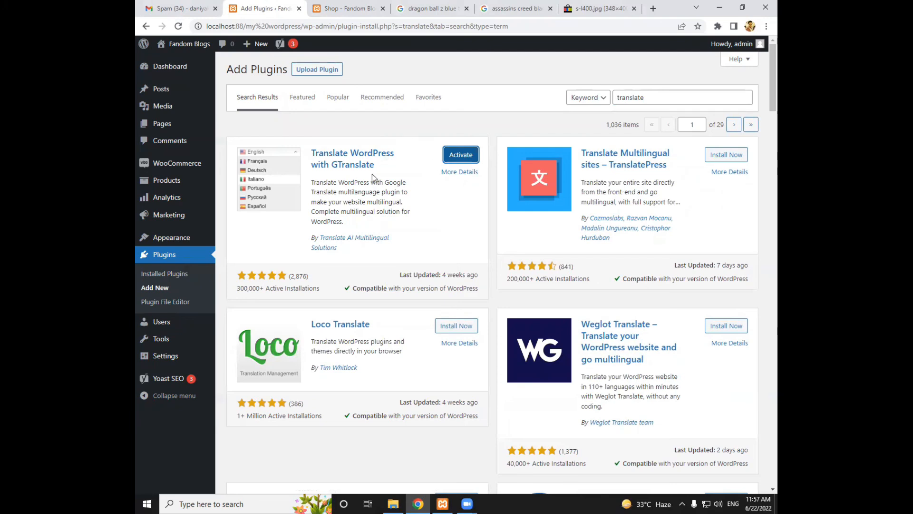
pyautogui.click(452, 156)
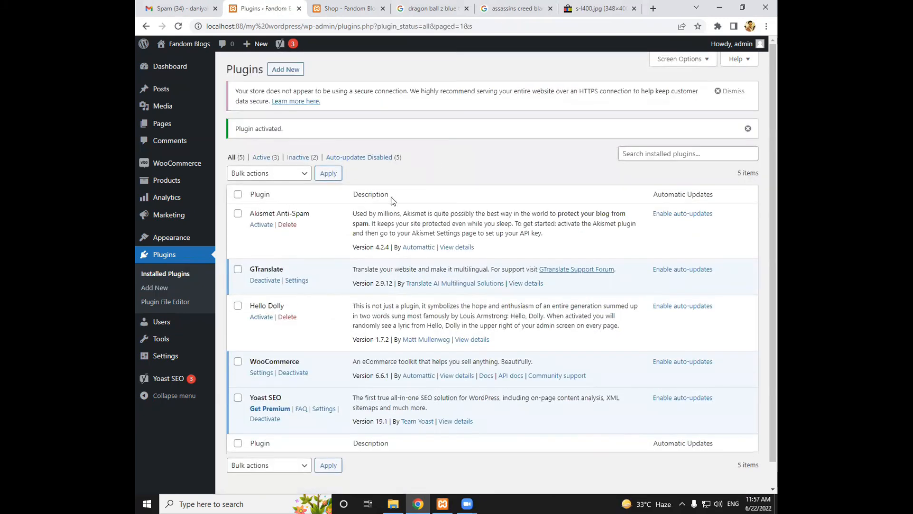
pyautogui.click(295, 282)
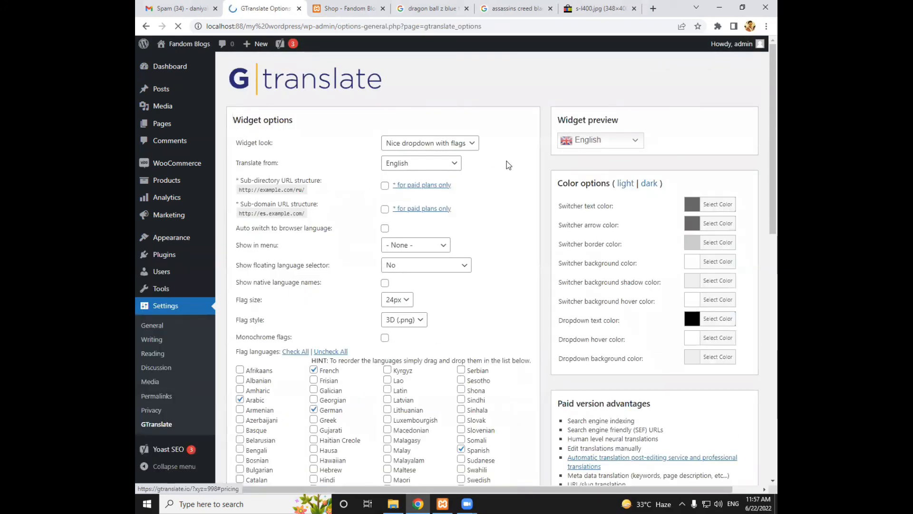
# Browse the languages offered in the GTranslate widget preview and collapse the list again
pyautogui.click(575, 140)
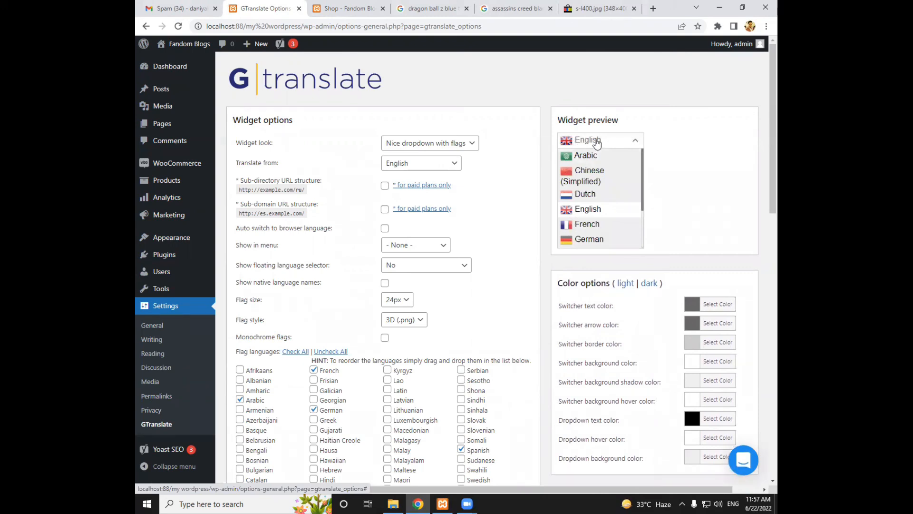
pyautogui.scroll(-1, 604, 186)
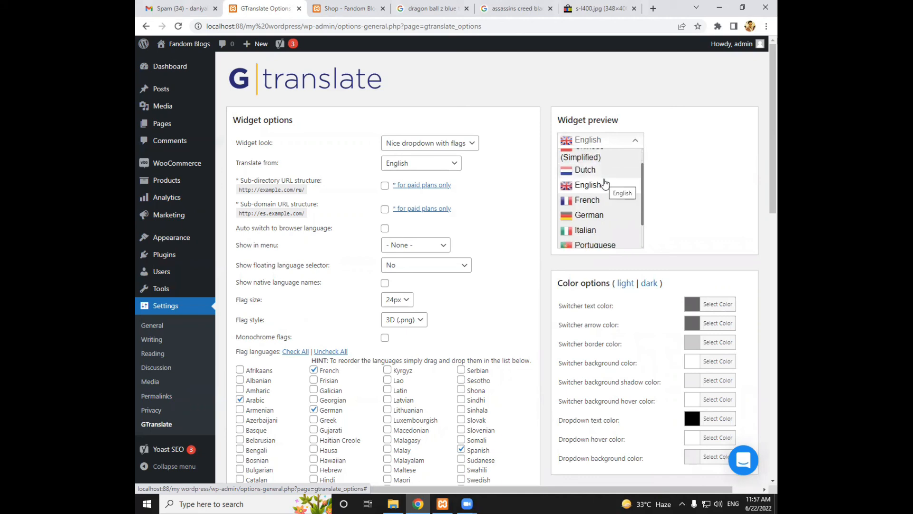
pyautogui.scroll(1, 604, 183)
pyautogui.click(592, 142)
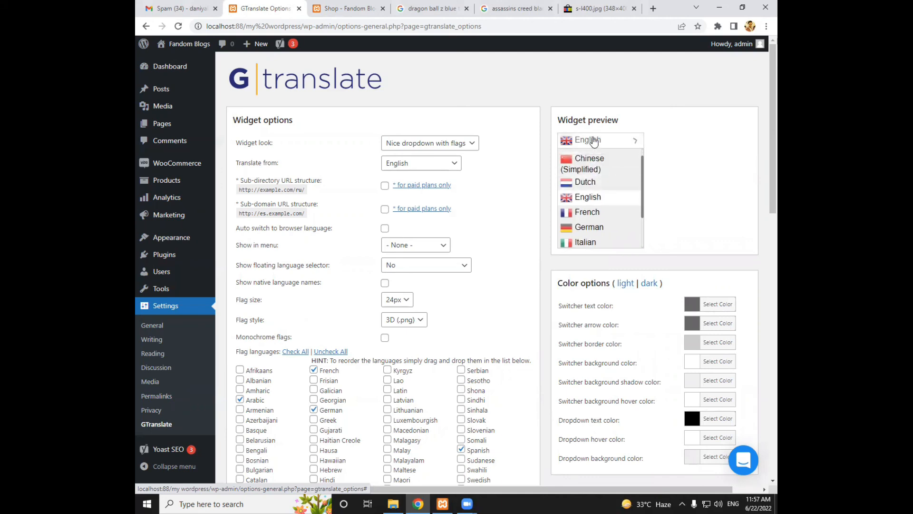
pyautogui.click(594, 141)
# Try the "Flags and dropdown" widget look and expand the language list in its preview
pyautogui.click(434, 147)
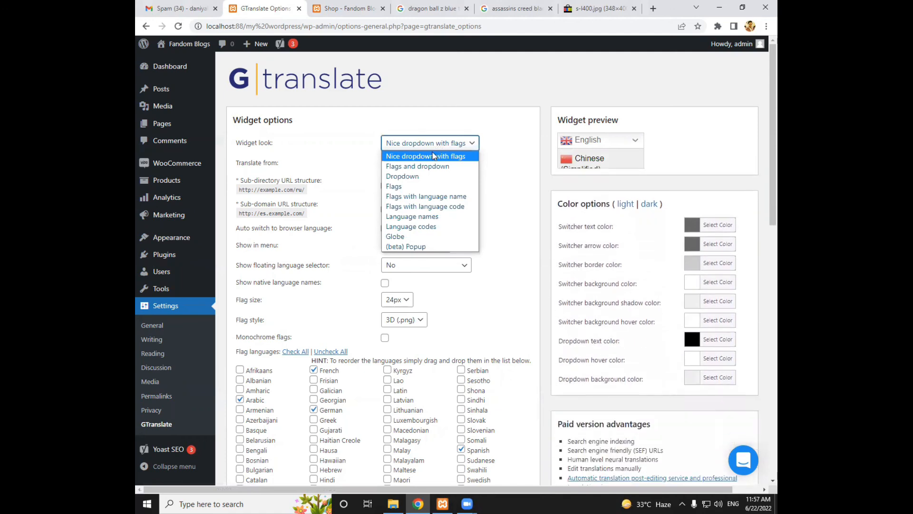
pyautogui.click(428, 167)
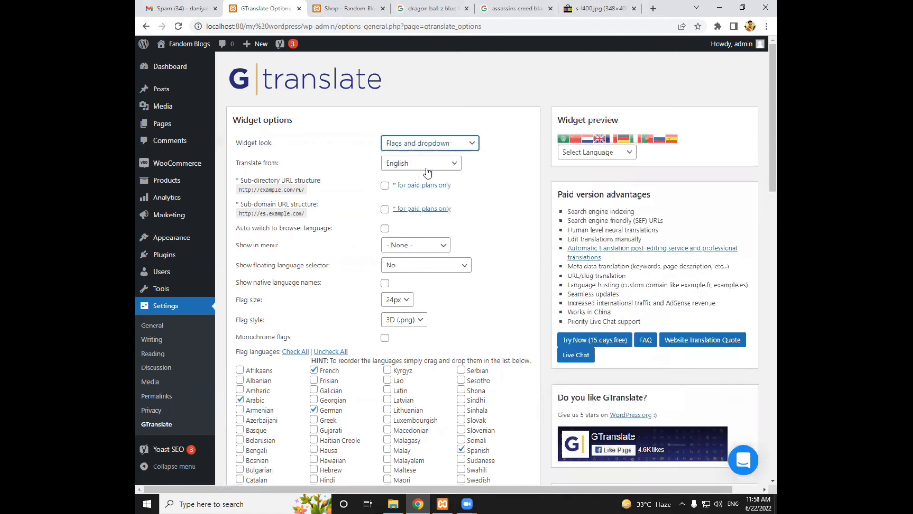
pyautogui.click(571, 154)
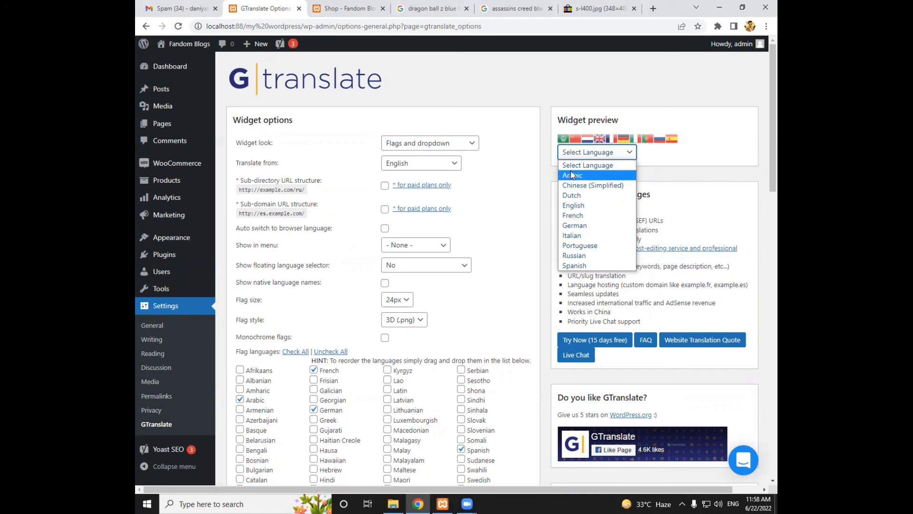
# Set the GTranslate widget look to "Flags with language name"
pyautogui.click(460, 143)
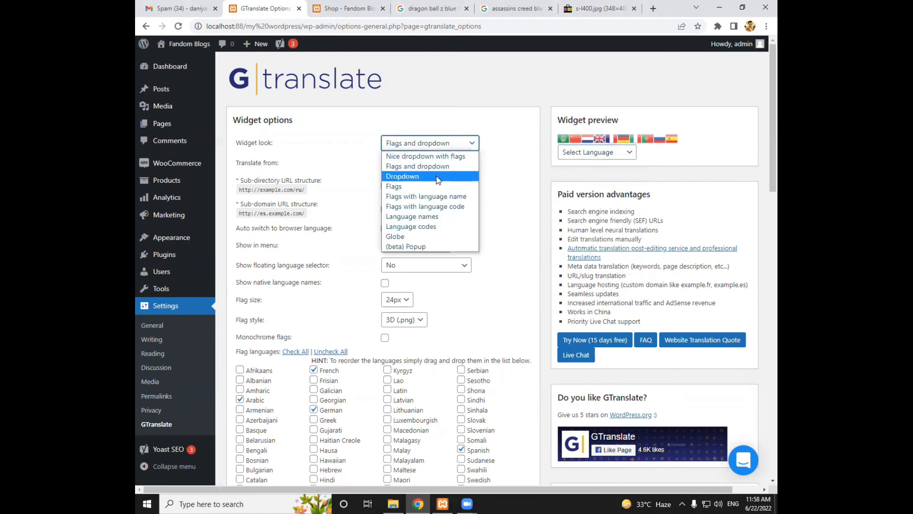
pyautogui.click(435, 196)
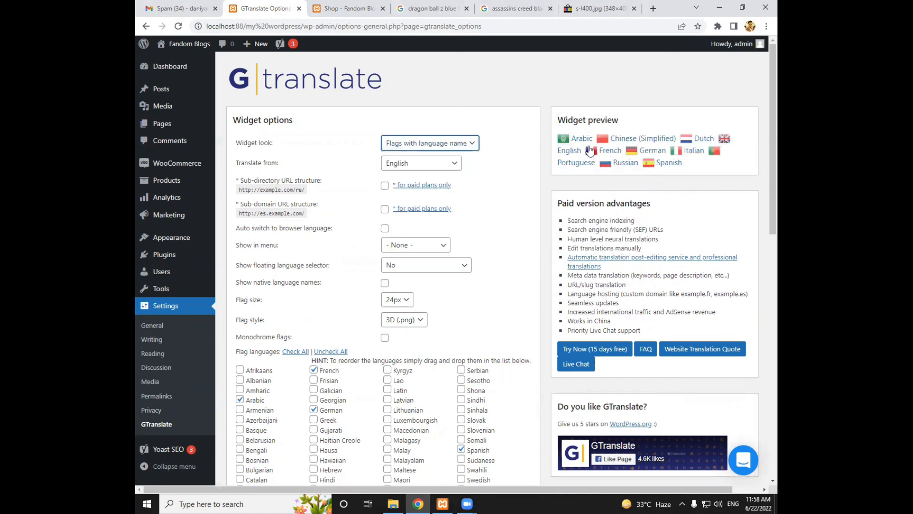
# Try the "(beta) Popup" widget look, open its language list from the preview and close it again
pyautogui.click(466, 143)
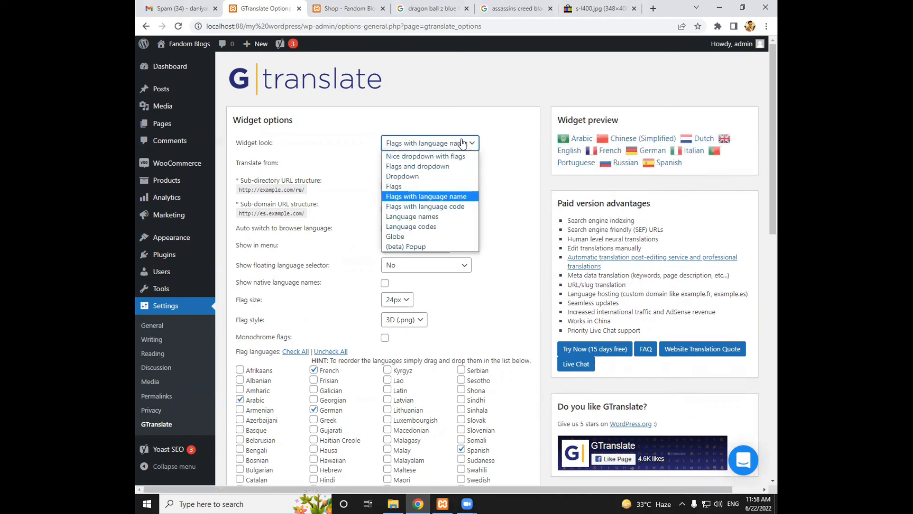
pyautogui.click(407, 246)
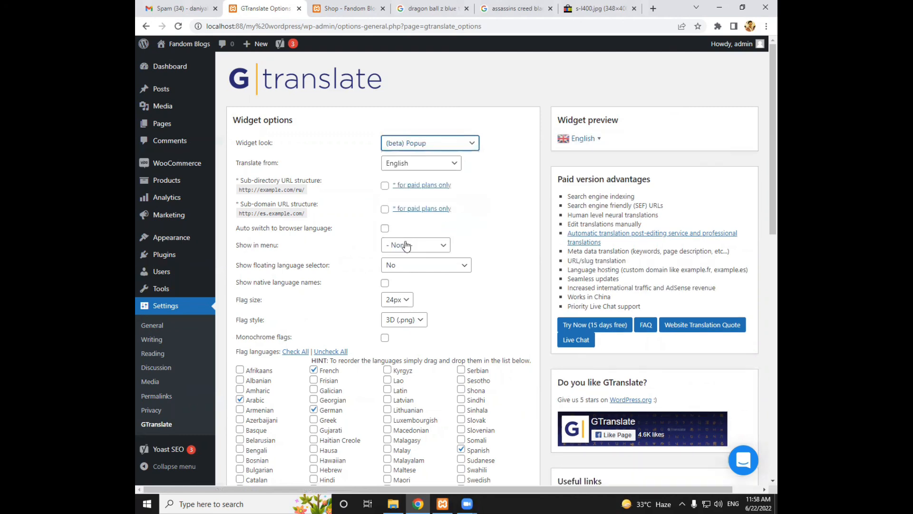
pyautogui.click(581, 139)
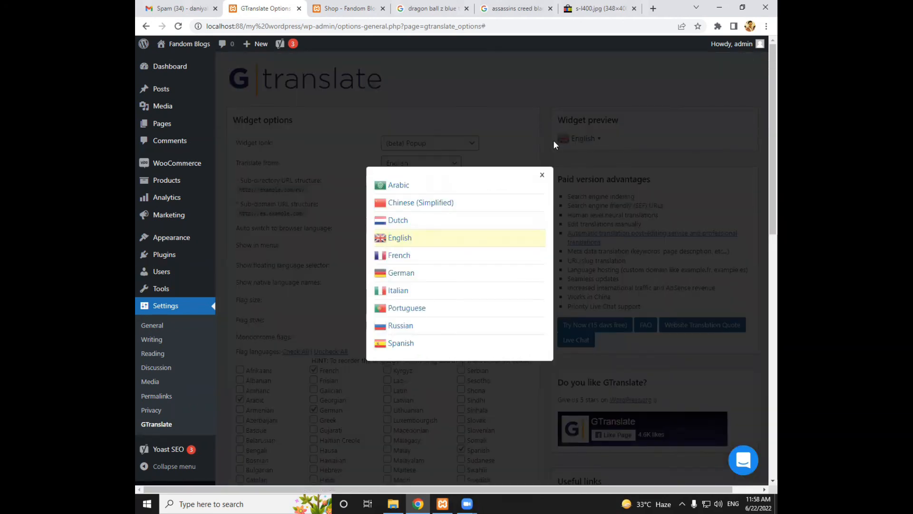
pyautogui.click(541, 175)
# Try the "Globe" widget look with its flags in the preview, followed by the "Language codes" look
pyautogui.click(447, 149)
pyautogui.click(409, 229)
pyautogui.moveTo(571, 143)
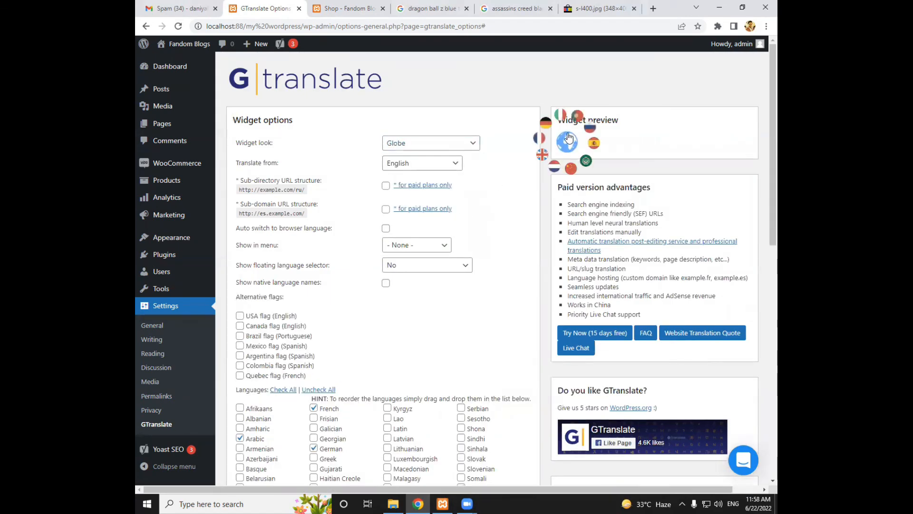
pyautogui.click(467, 143)
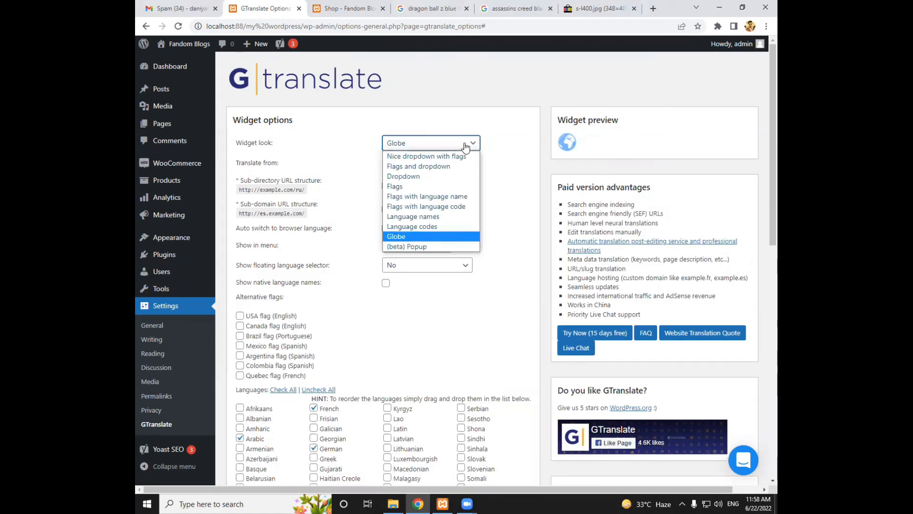
pyautogui.click(438, 227)
# Set the GTranslate widget look to "Nice dropdown with flags"
pyautogui.click(469, 143)
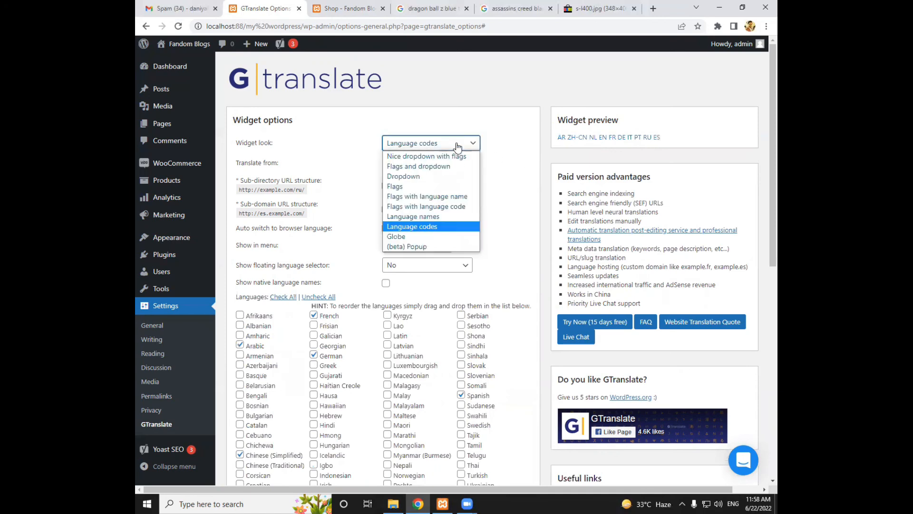
pyautogui.click(448, 157)
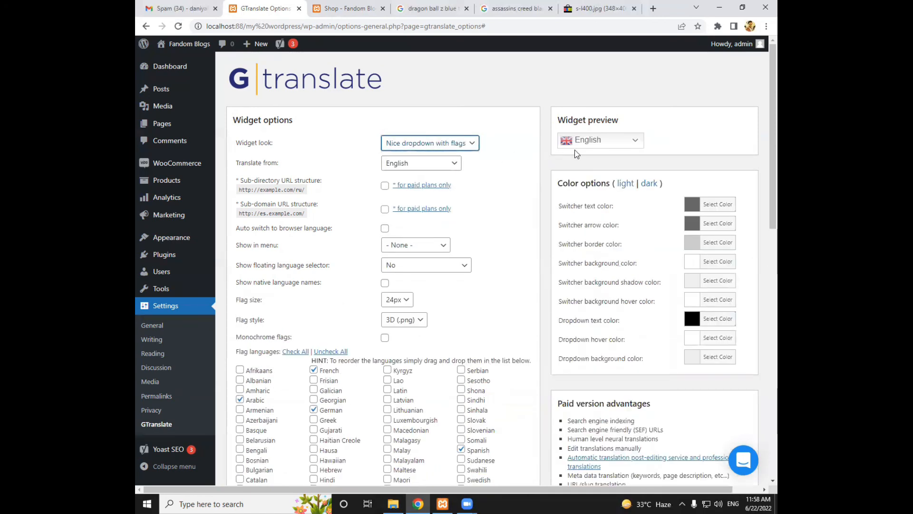
# Deselect Dutch, Chinese (Simplified), Arabic, German, Portuguese, Russian and Spanish in the flag languages
pyautogui.scroll(-1, 520, 192)
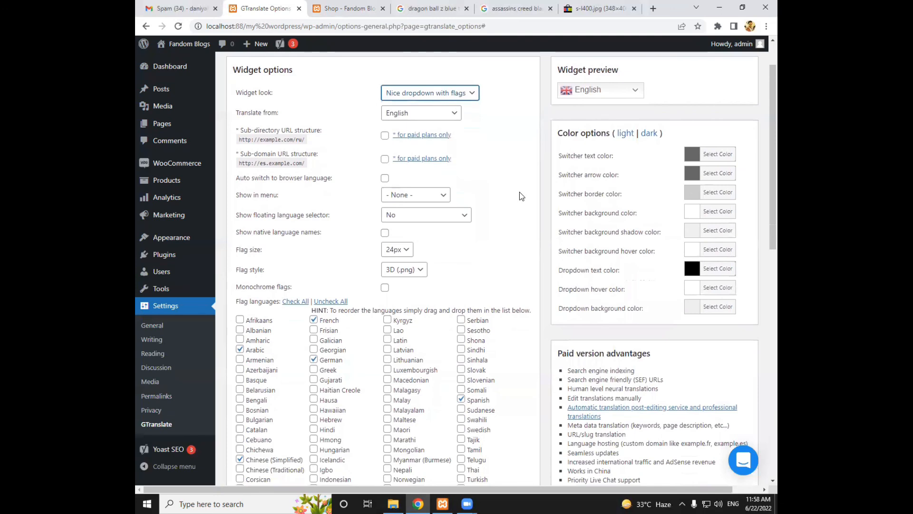
pyautogui.scroll(-3, 520, 192)
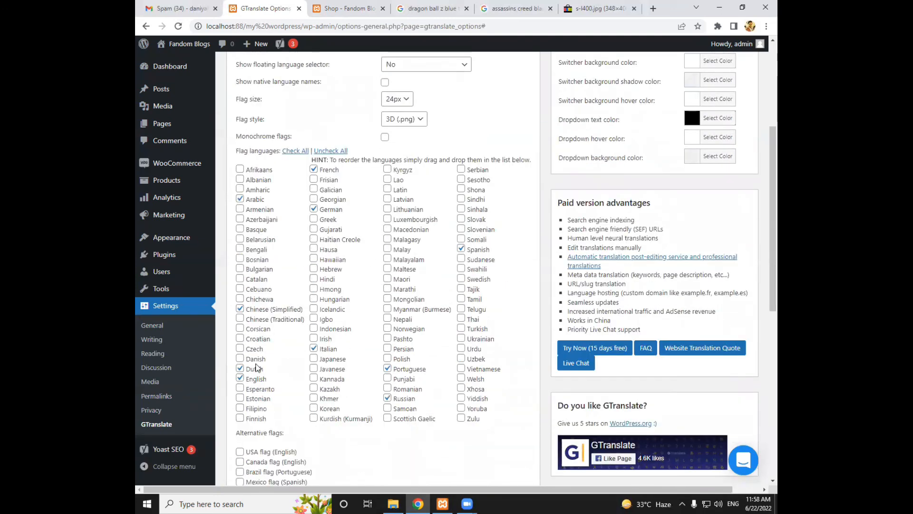
pyautogui.click(240, 369)
pyautogui.click(240, 309)
pyautogui.click(239, 199)
pyautogui.click(315, 210)
pyautogui.click(388, 368)
pyautogui.click(386, 398)
pyautogui.click(461, 248)
# Enable Urdu, Sindhi and Turkish as flag languages and save the GTranslate settings
pyautogui.click(461, 348)
pyautogui.click(461, 199)
pyautogui.click(461, 328)
pyautogui.scroll(-8, 517, 226)
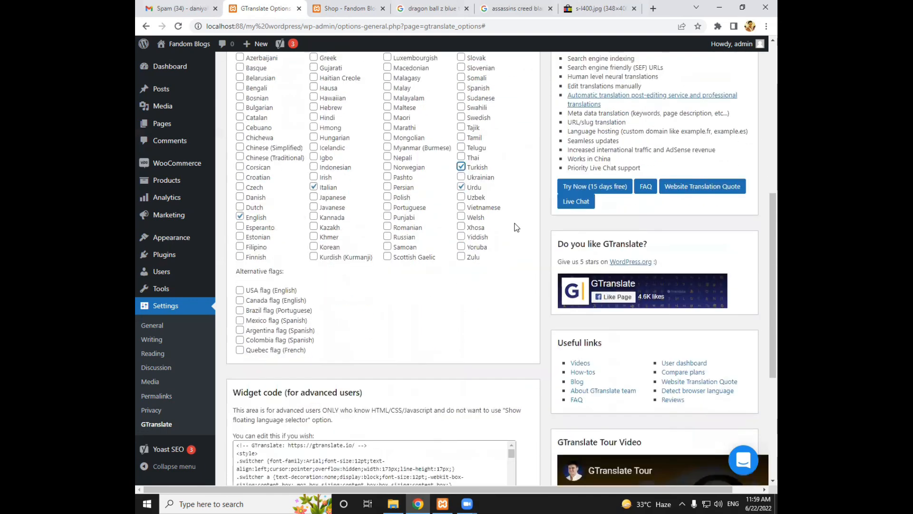
pyautogui.scroll(-1, 395, 330)
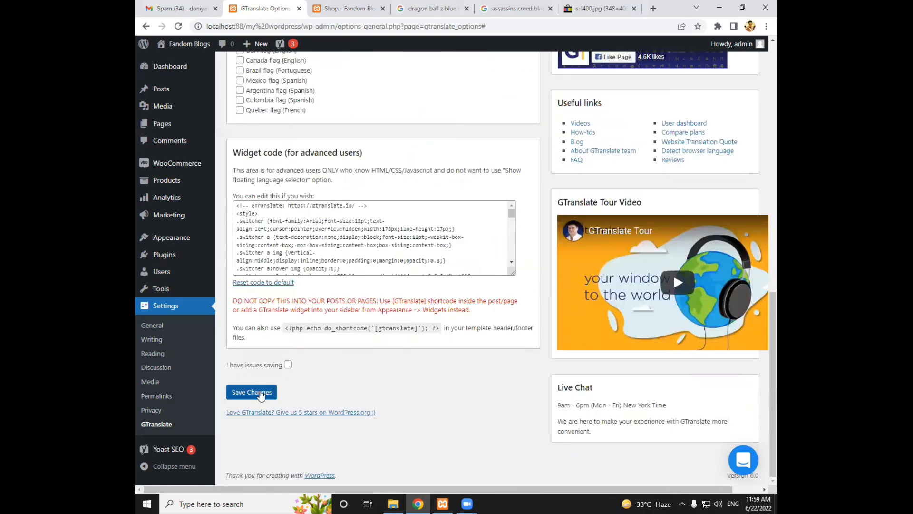
pyautogui.click(261, 393)
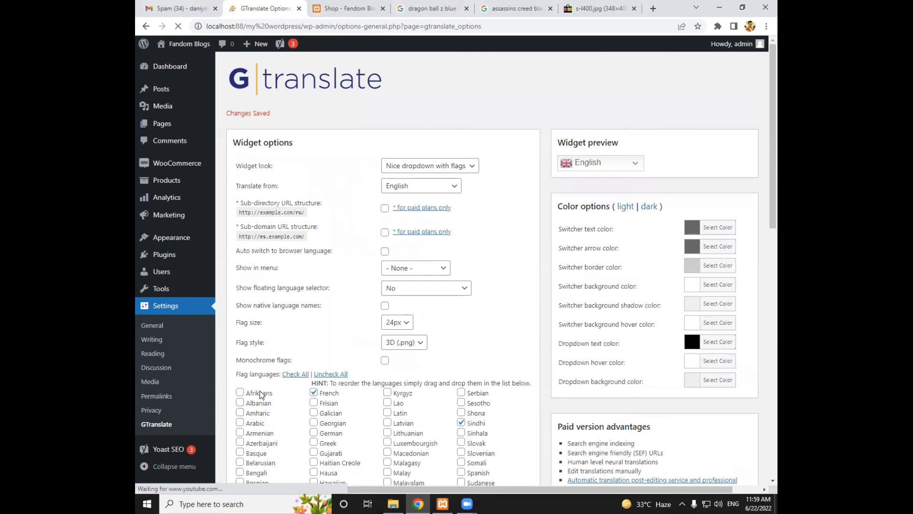
# Reload the Shop page, check its sidebar for the language switcher and compare it with the GTranslate widget preview
pyautogui.click(327, 11)
pyautogui.press('F5')
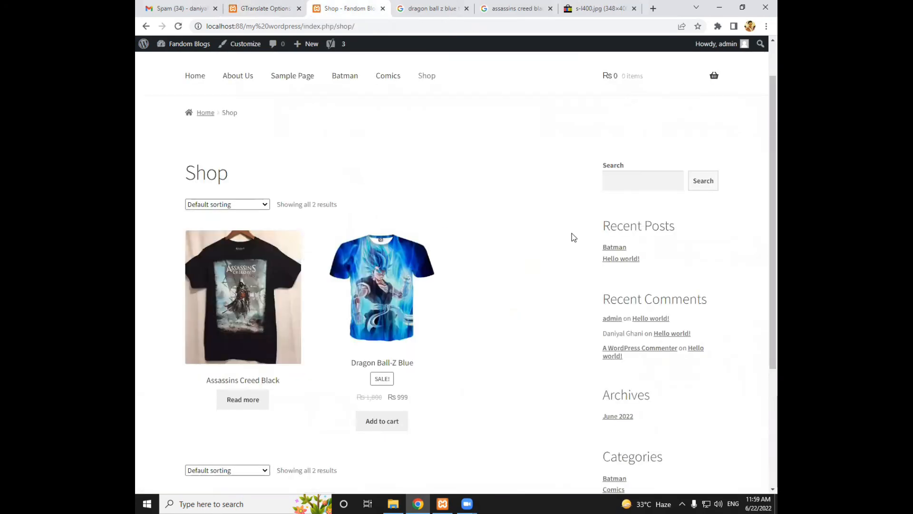
pyautogui.scroll(-2, 585, 247)
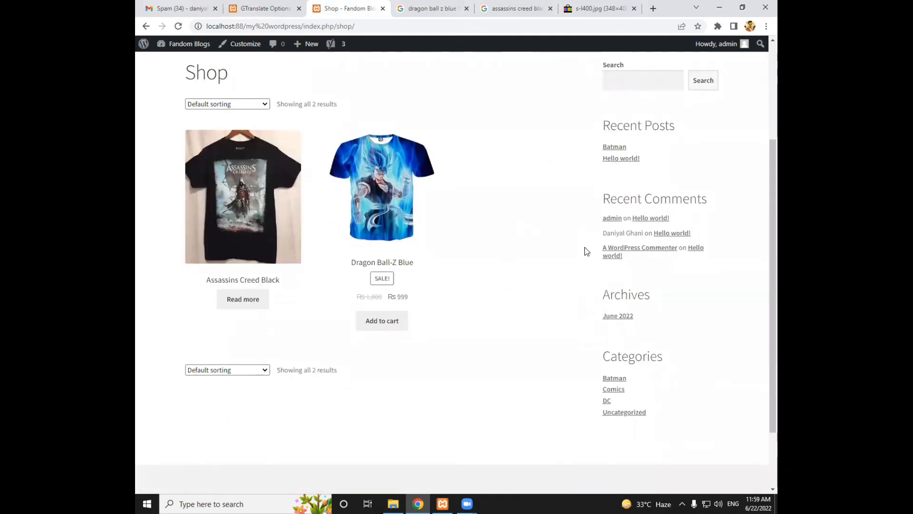
pyautogui.scroll(1, 585, 247)
pyautogui.click(261, 9)
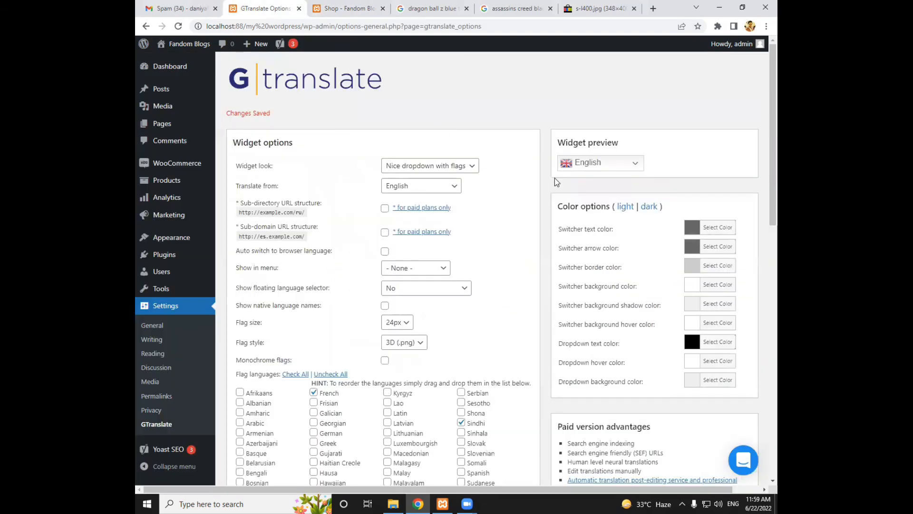
pyautogui.moveTo(568, 140); pyautogui.dragTo(629, 135)
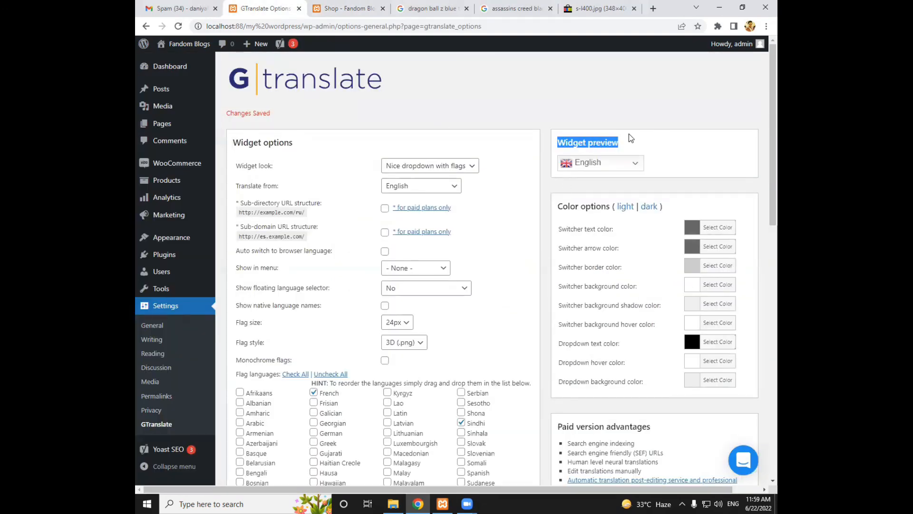
pyautogui.click(349, 14)
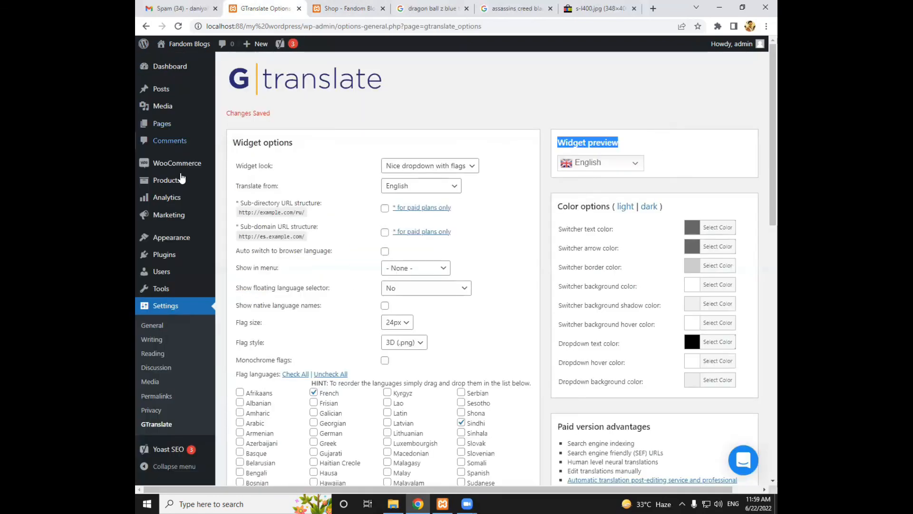
# Open the theme Customizer, skip its welcome tour and open the sidebar widgets for editing
pyautogui.scroll(-3, 193, 211)
pyautogui.moveTo(178, 242)
pyautogui.click(234, 255)
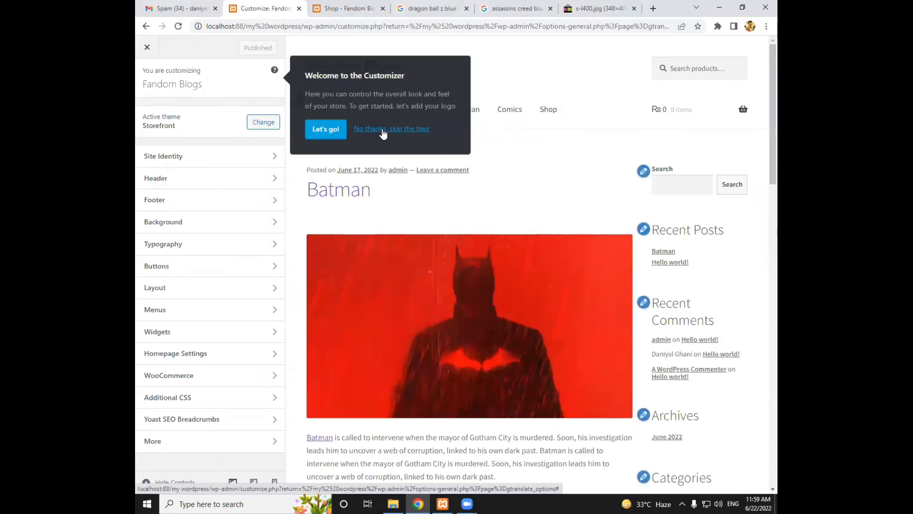
pyautogui.click(383, 132)
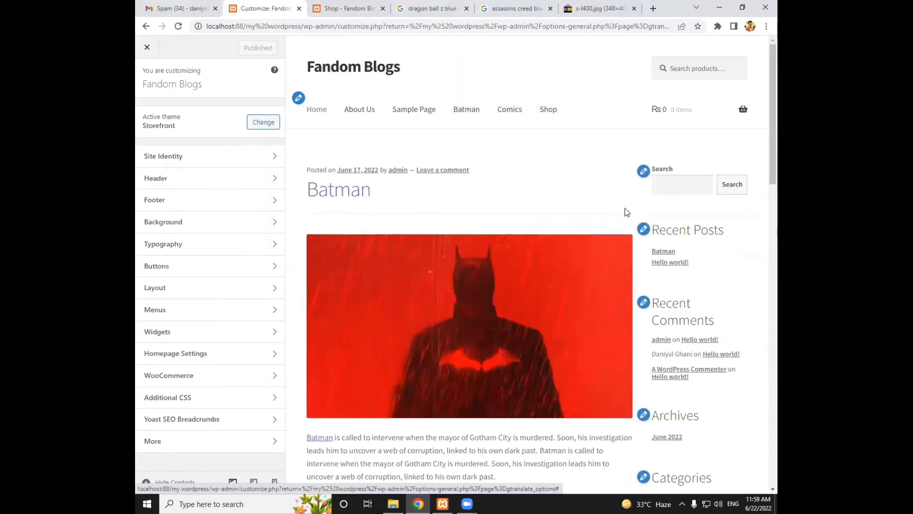
pyautogui.click(643, 174)
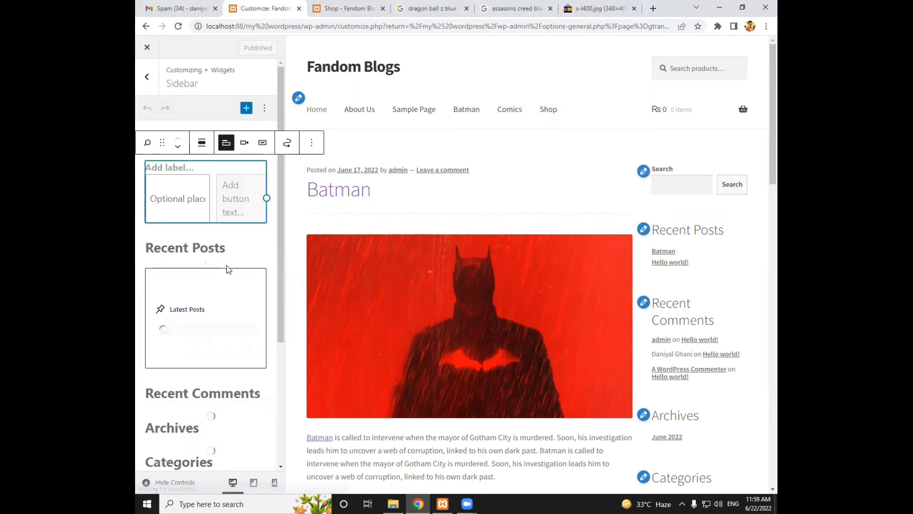
# Add a GTranslate block below Categories at the end of the sidebar and expand its language list in the site preview
pyautogui.scroll(-3, 228, 269)
pyautogui.scroll(-2, 231, 300)
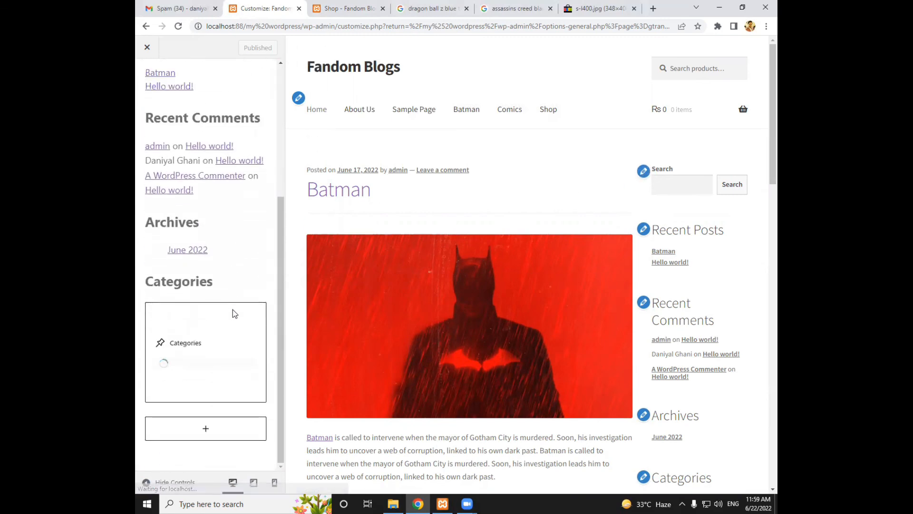
pyautogui.click(206, 429)
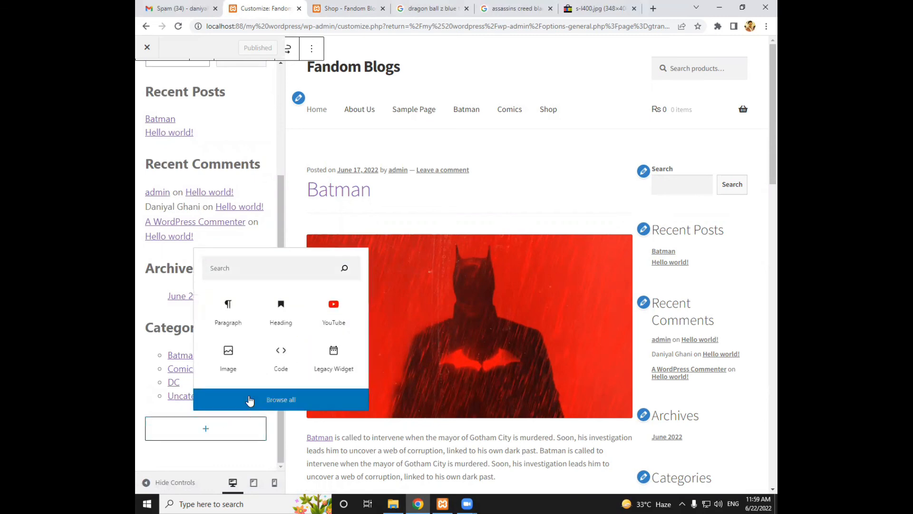
pyautogui.click(250, 400)
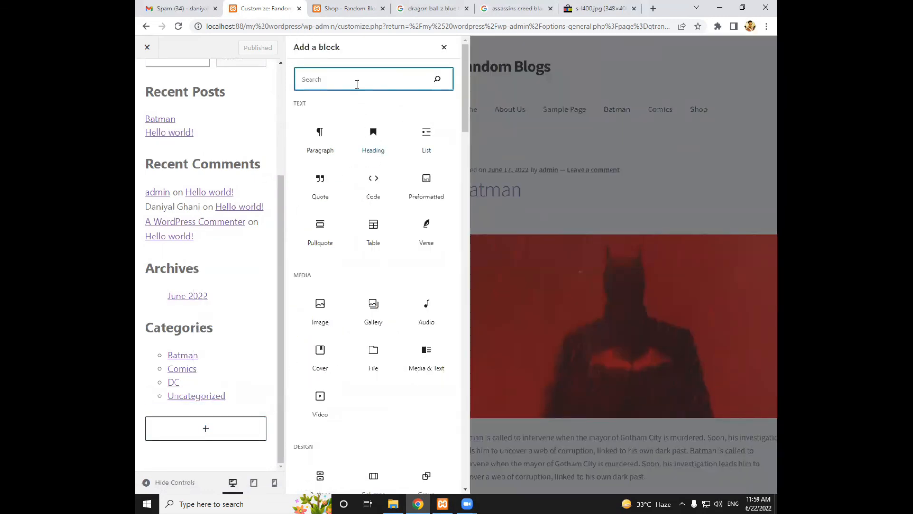
pyautogui.write('tra')
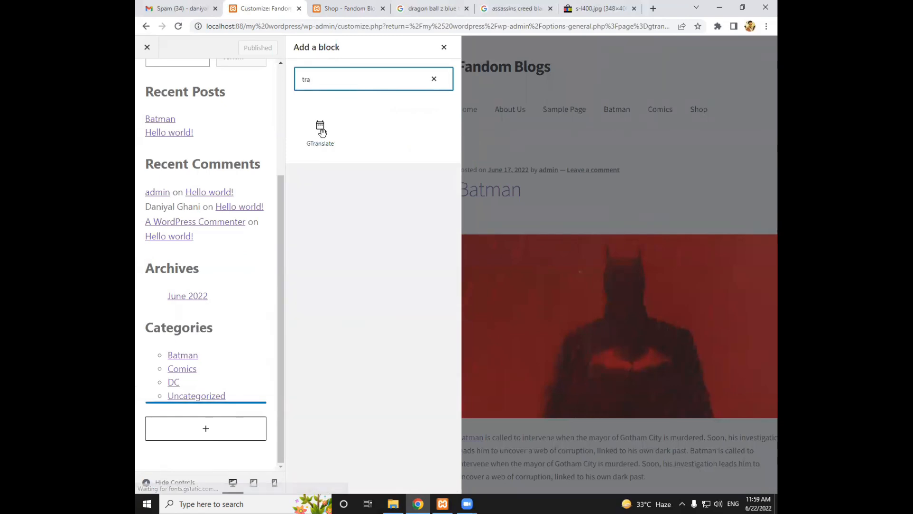
pyautogui.click(322, 131)
pyautogui.scroll(-5, 697, 200)
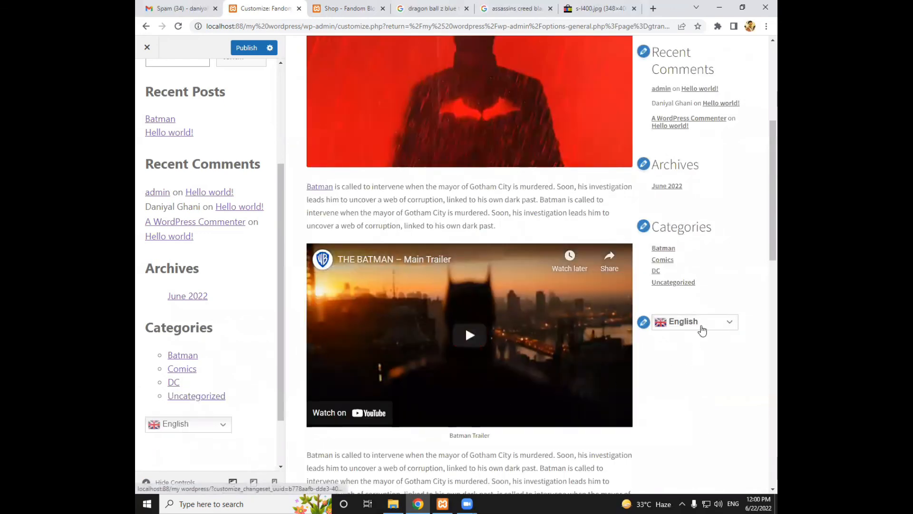
pyautogui.click(703, 329)
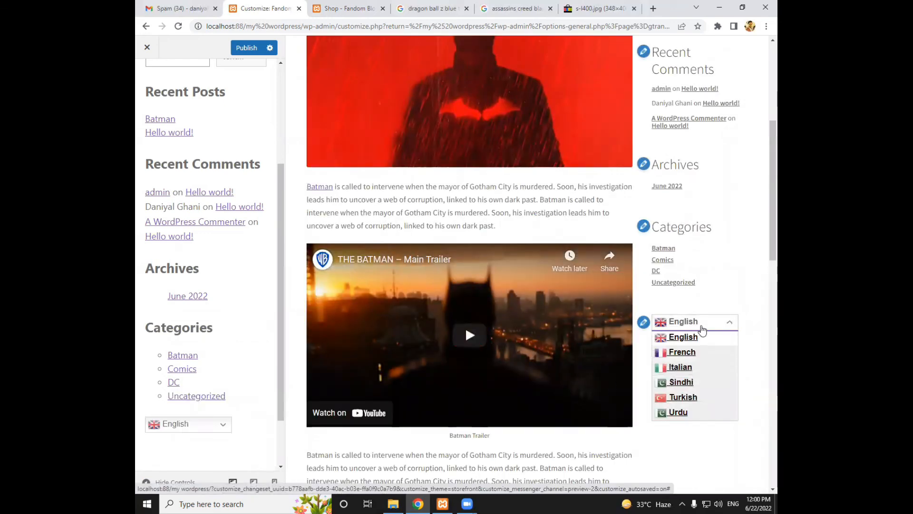
# Move the GTranslate block up between the Search and Recent Posts widgets and publish the changes
pyautogui.click(193, 426)
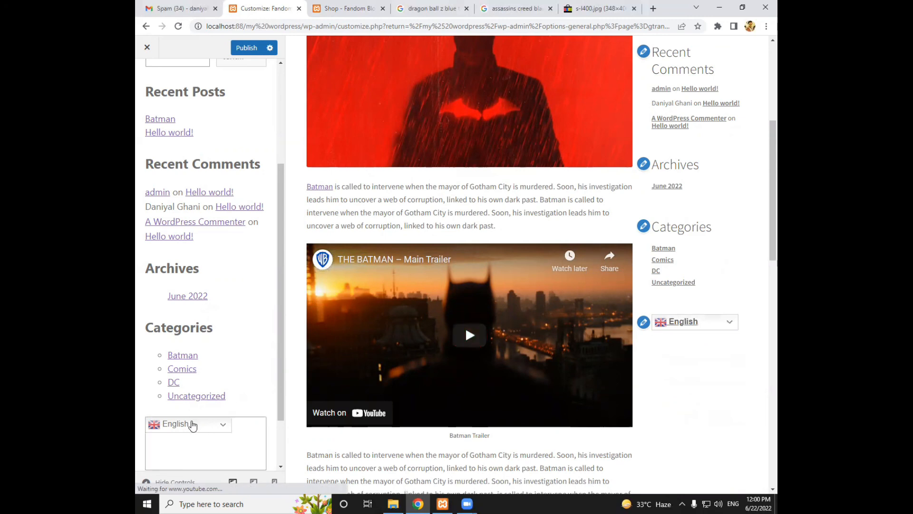
pyautogui.click(174, 426)
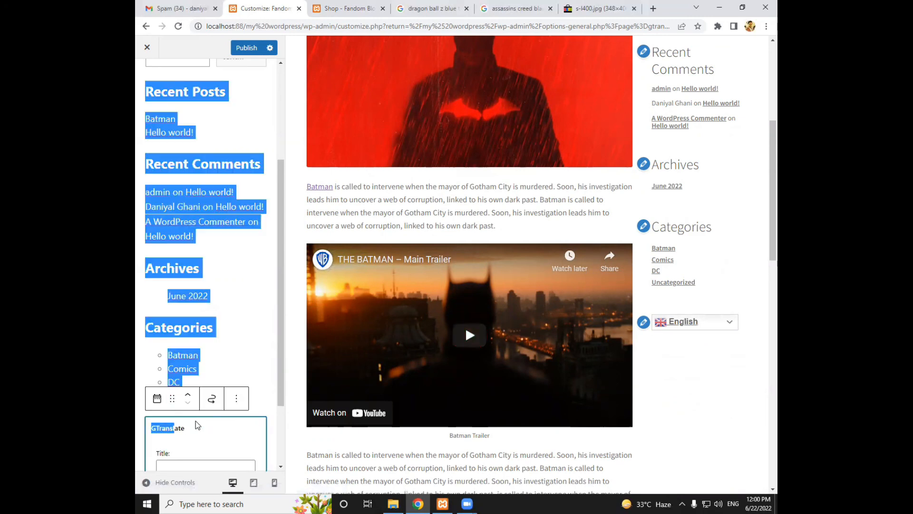
pyautogui.click(255, 363)
pyautogui.click(183, 424)
pyautogui.moveTo(170, 388); pyautogui.dragTo(168, 162)
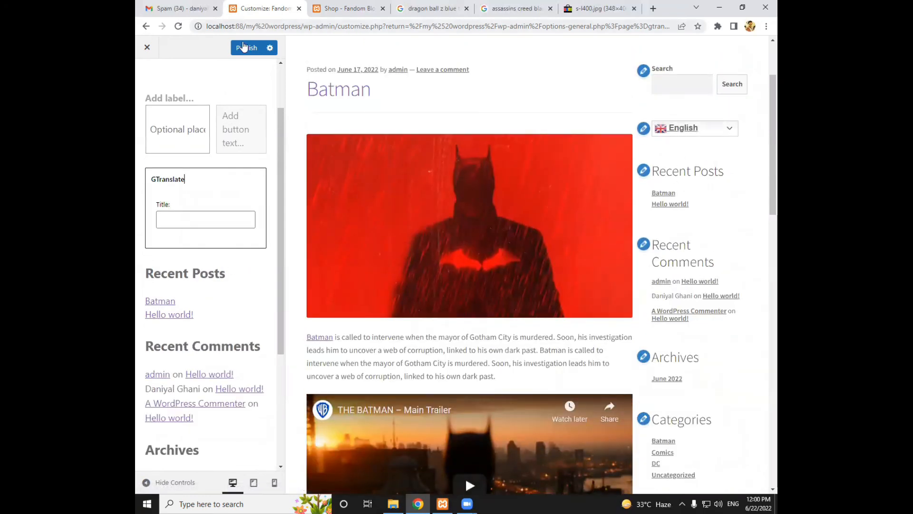
pyautogui.click(243, 46)
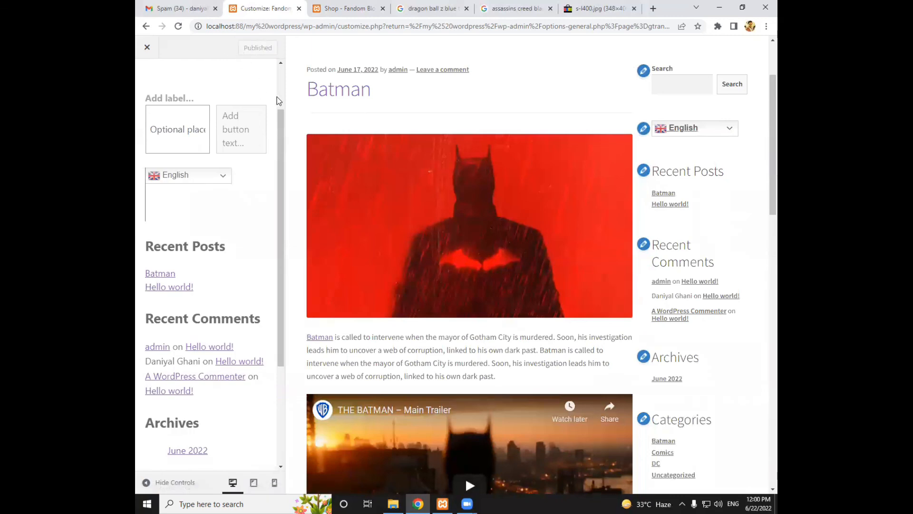
# Test the sidebar language switcher on the Shop page by translating it into Urdu and into Sindhi
pyautogui.click(341, 9)
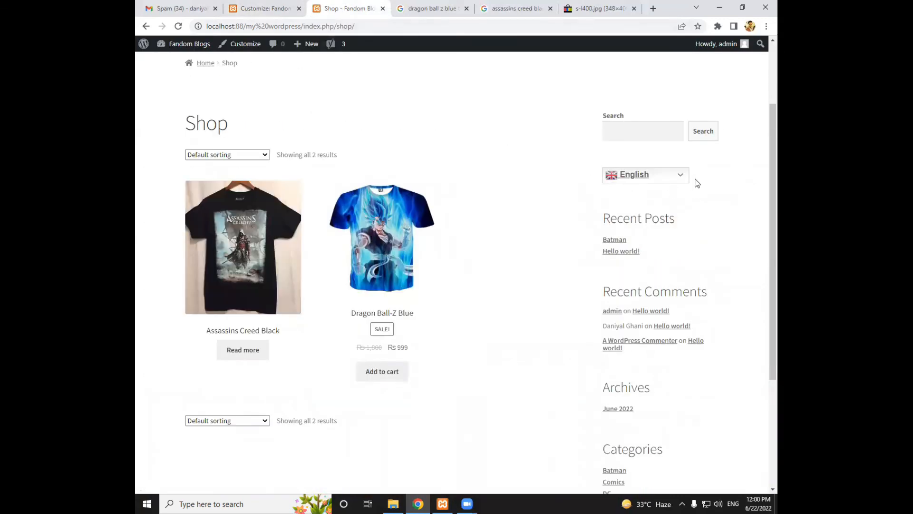
pyautogui.click(672, 176)
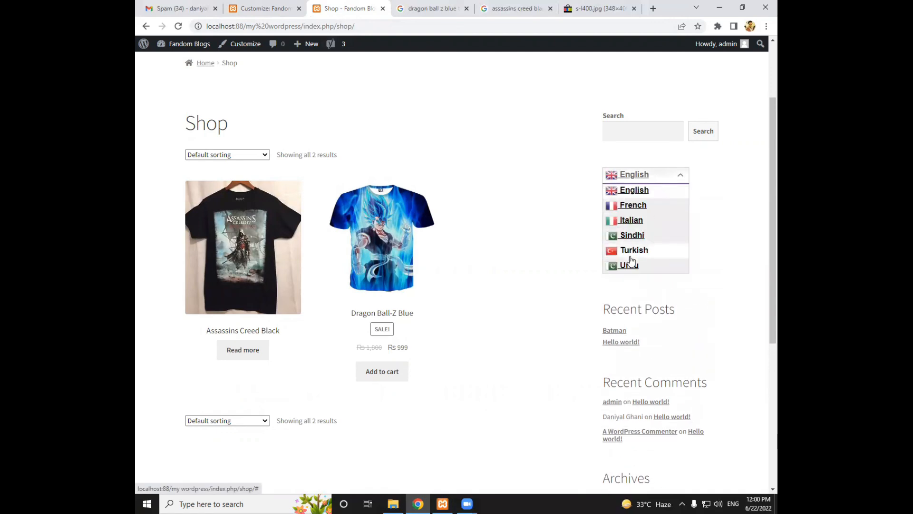
pyautogui.click(633, 265)
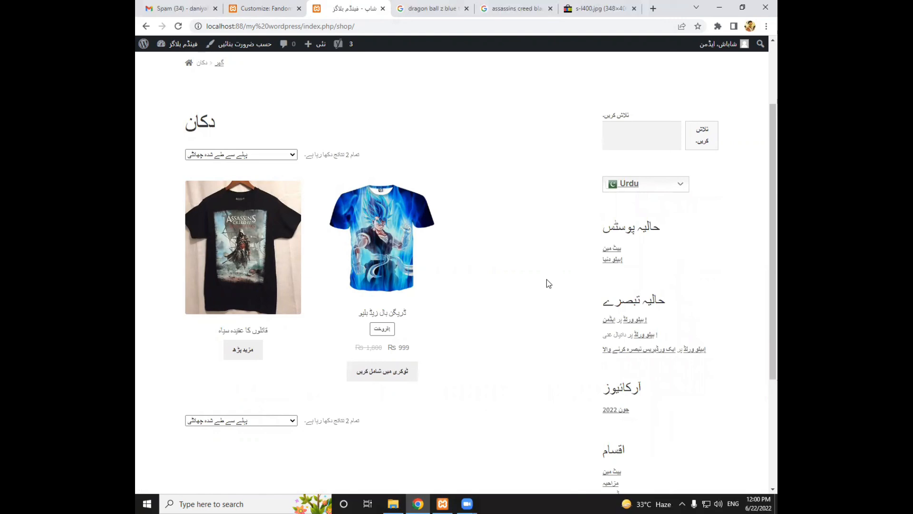
pyautogui.click(653, 182)
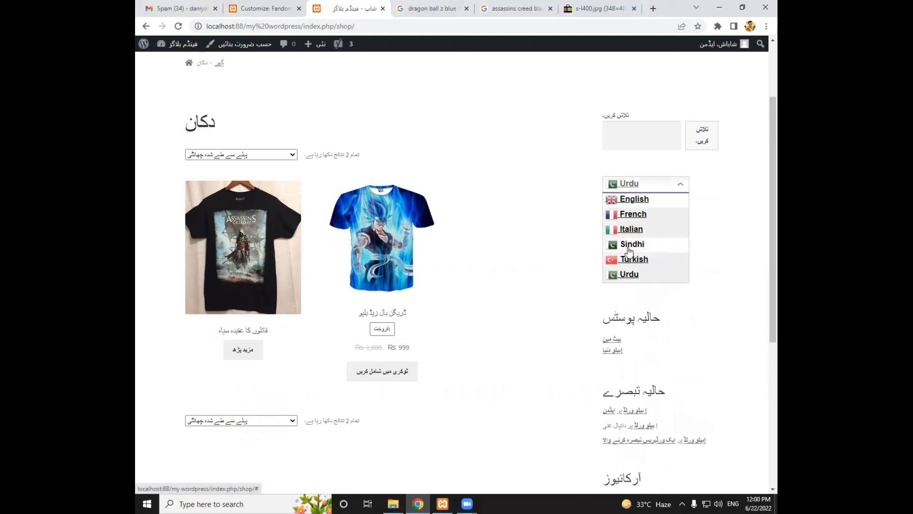
pyautogui.click(628, 245)
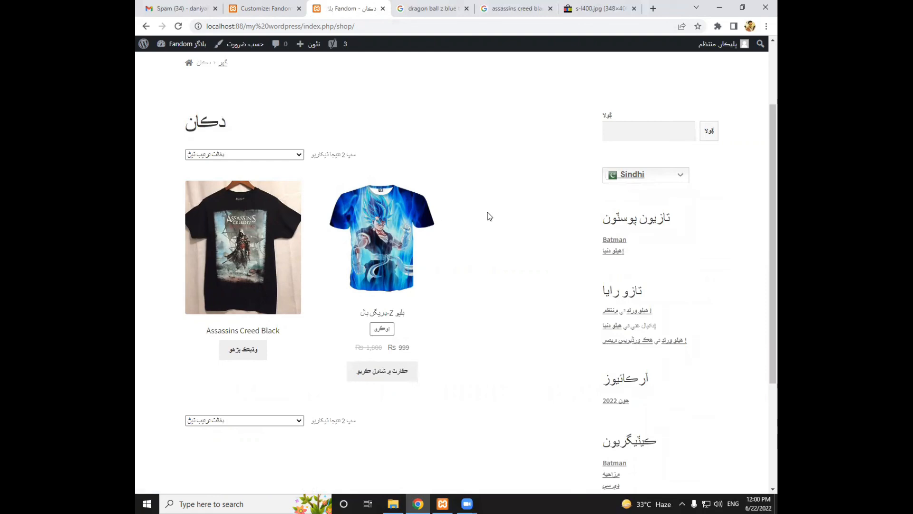
# Open the Dragon Ball-Z Blue product page and test its sidebar language switcher by translating it into Turkish and back to English
pyautogui.click(387, 241)
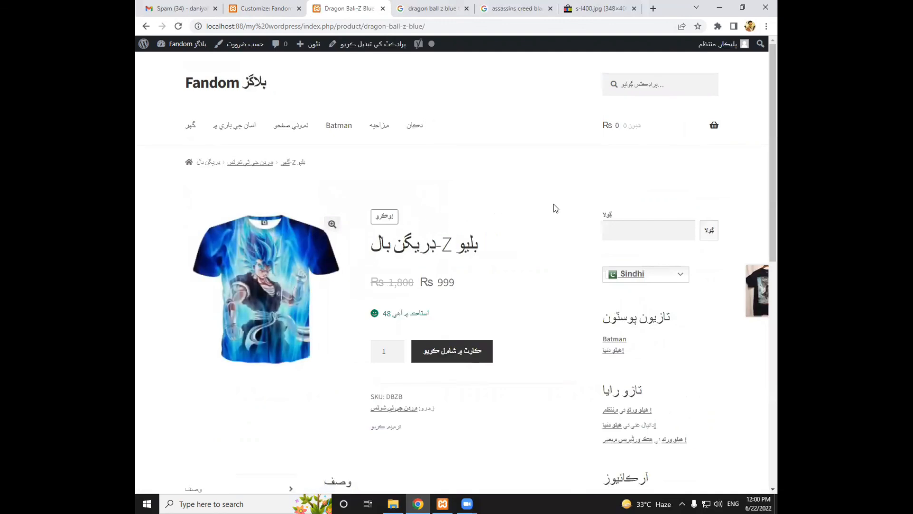
pyautogui.scroll(-2, 554, 205)
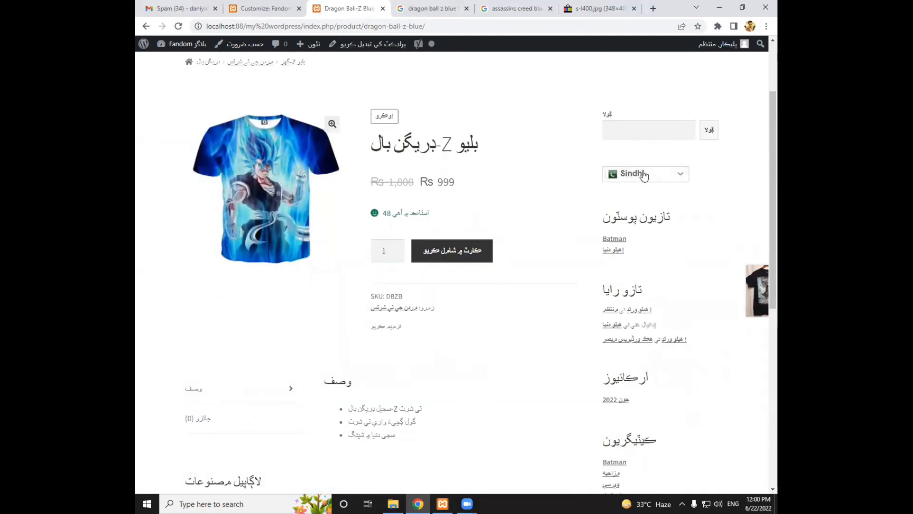
pyautogui.click(632, 174)
pyautogui.click(634, 249)
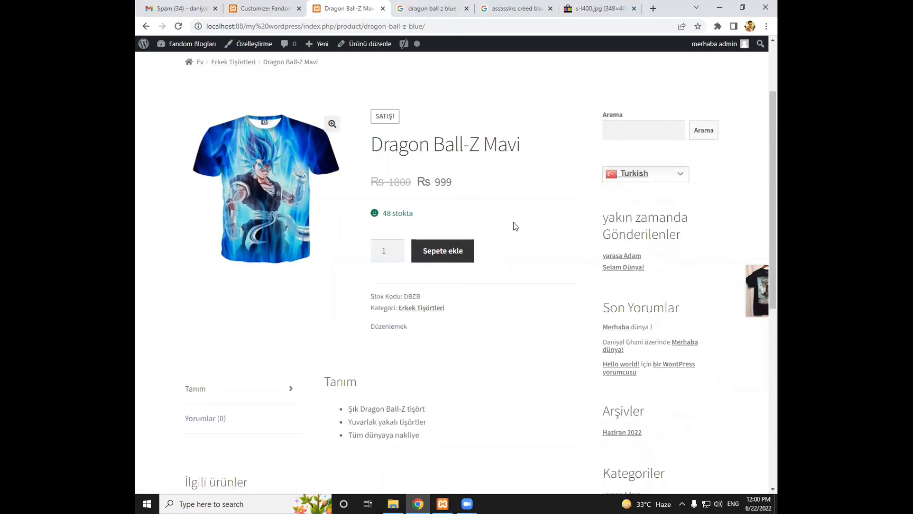
pyautogui.scroll(1, 515, 226)
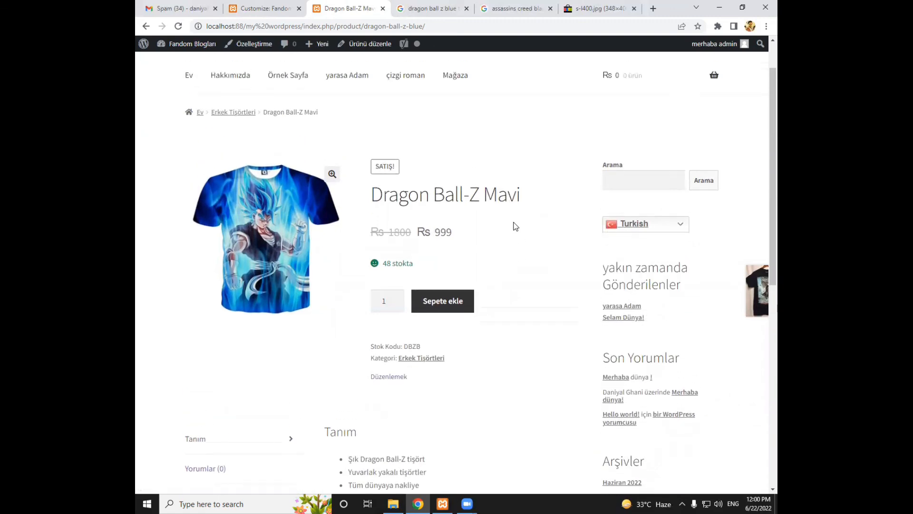
pyautogui.click(647, 224)
pyautogui.click(634, 238)
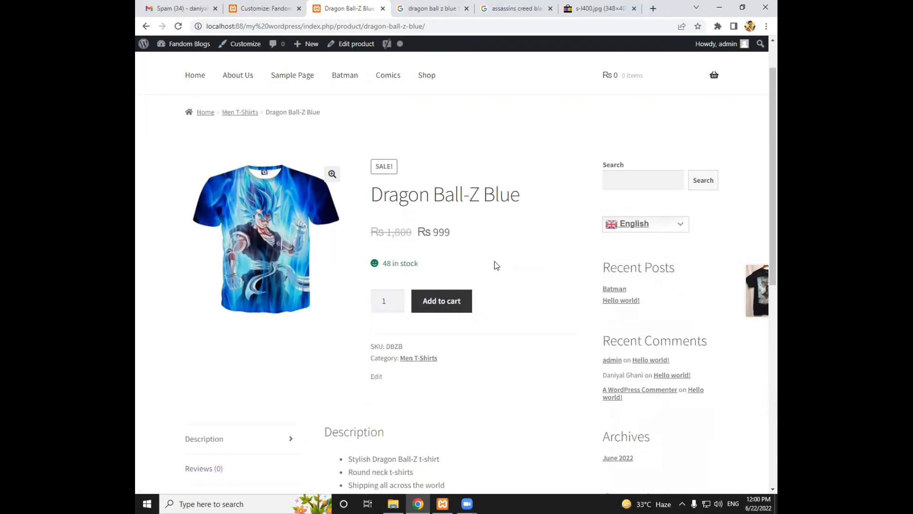
pyautogui.scroll(-2, 495, 261)
pyautogui.scroll(2, 495, 262)
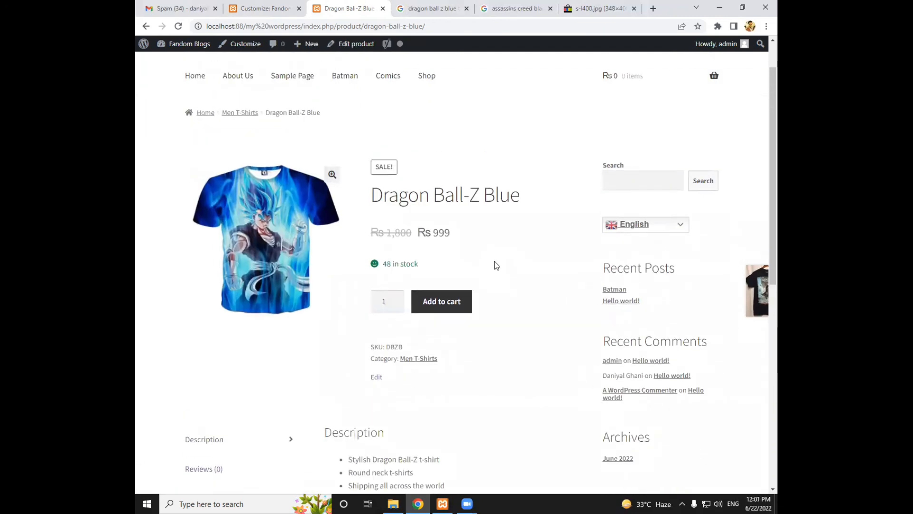
pyautogui.scroll(1, 494, 264)
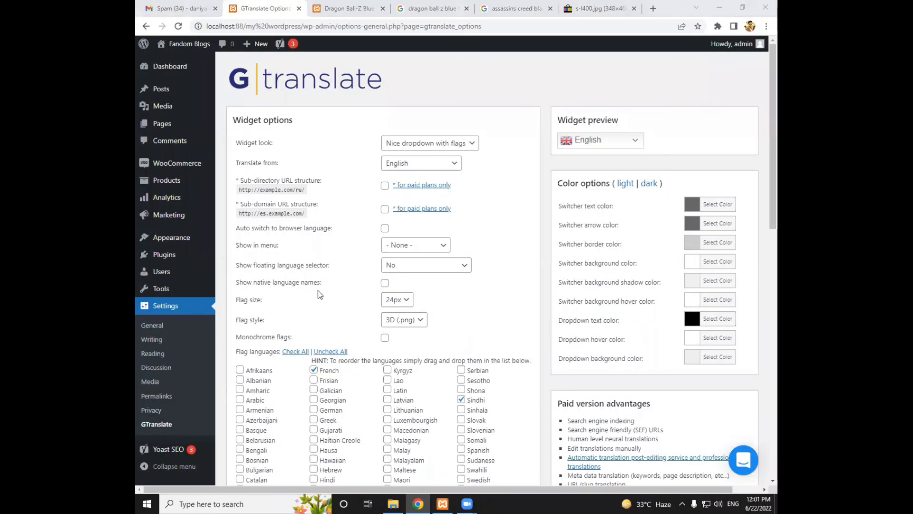
# Reopen the GTranslate settings from the installed plugins list, enable automatic switching to the browser language and save the changes
pyautogui.scroll(-1, 345, 360)
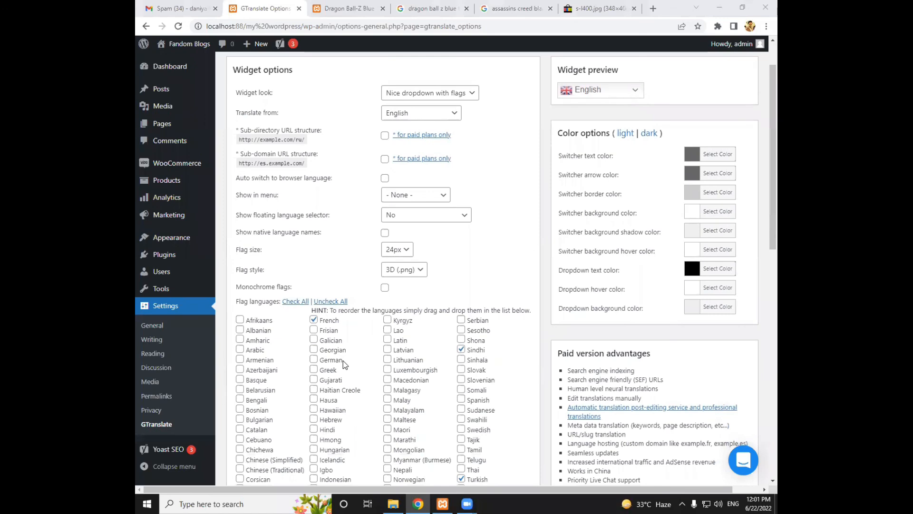
pyautogui.click(156, 257)
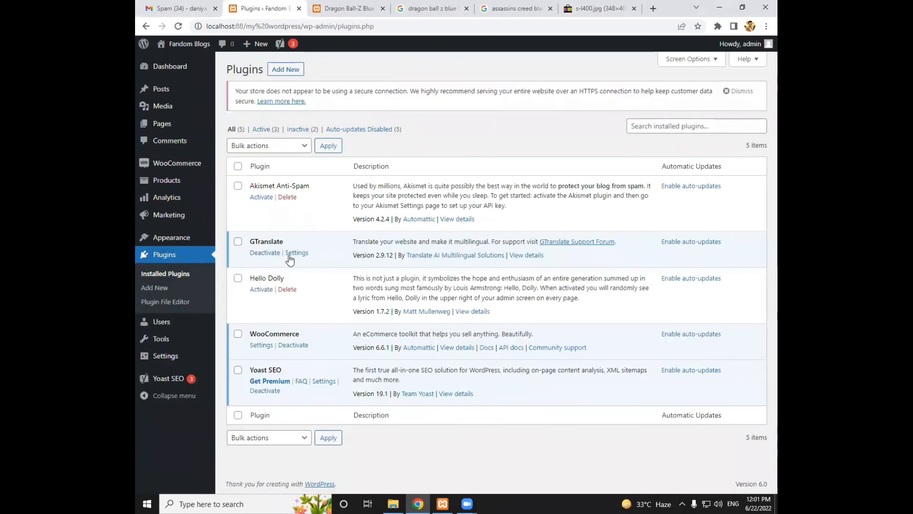
pyautogui.click(291, 254)
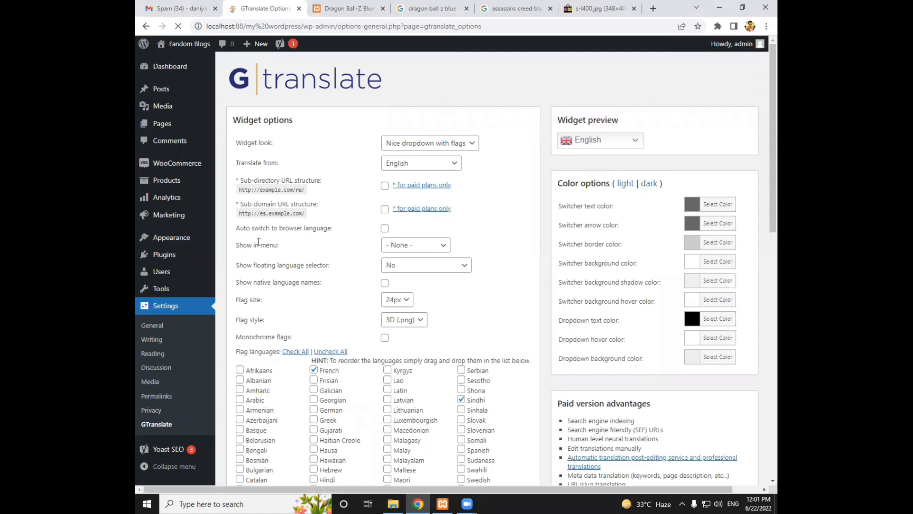
pyautogui.moveTo(237, 229); pyautogui.dragTo(334, 233)
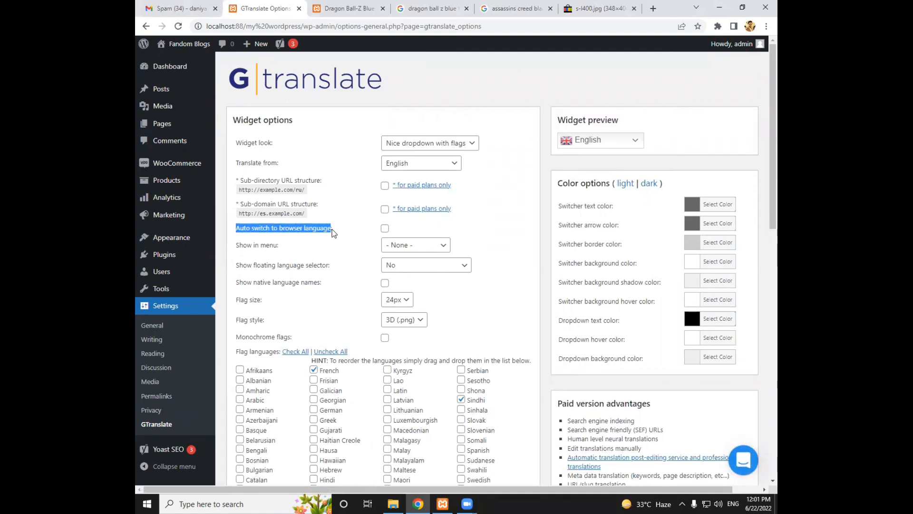
pyautogui.click(385, 228)
pyautogui.scroll(-10, 301, 380)
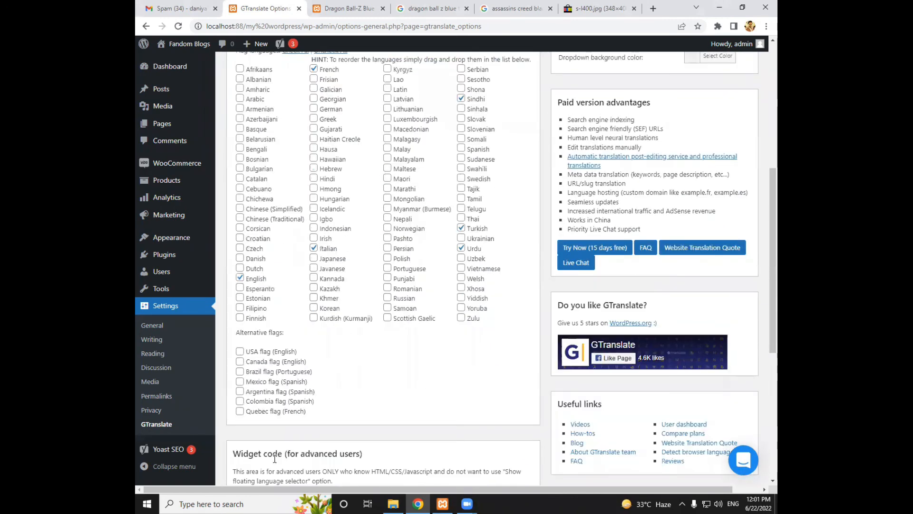
pyautogui.scroll(-2, 257, 471)
pyautogui.click(266, 395)
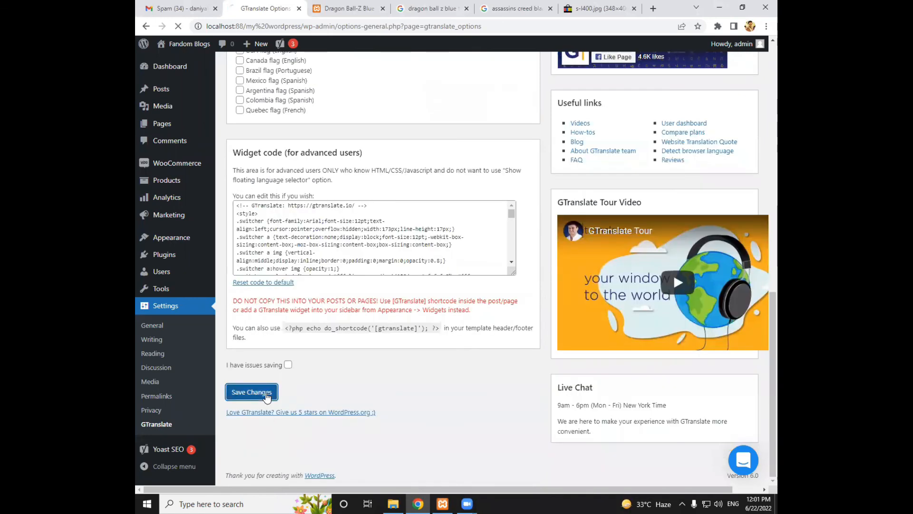